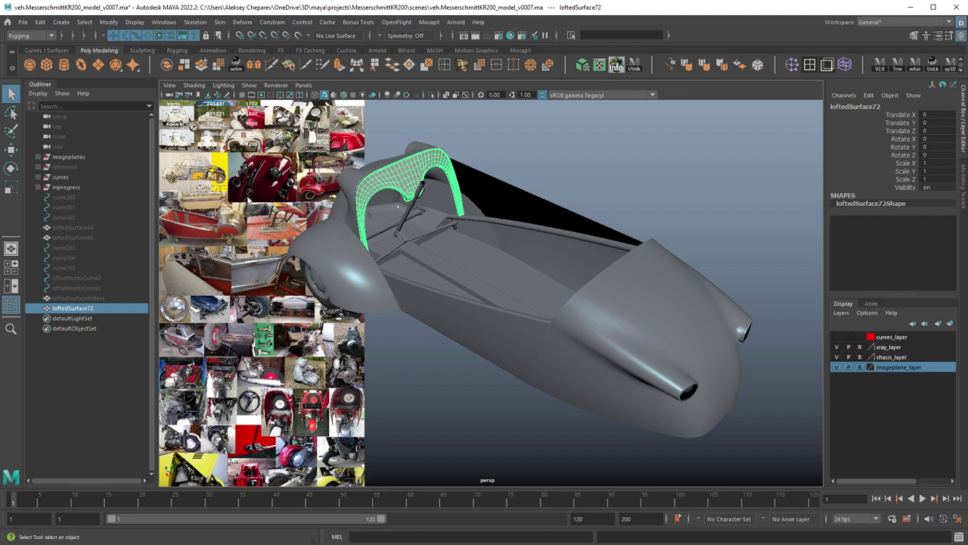
- Examine the dashboard and steering wheel photo on the reference image plane, then return to the perspective view of the car model
key(backslash)
middle_drag(248, 200, 518, 295)
right_drag(594, 338, 371, 325)
middle_drag(371, 325, 354, 254)
right_drag(354, 253, 625, 332)
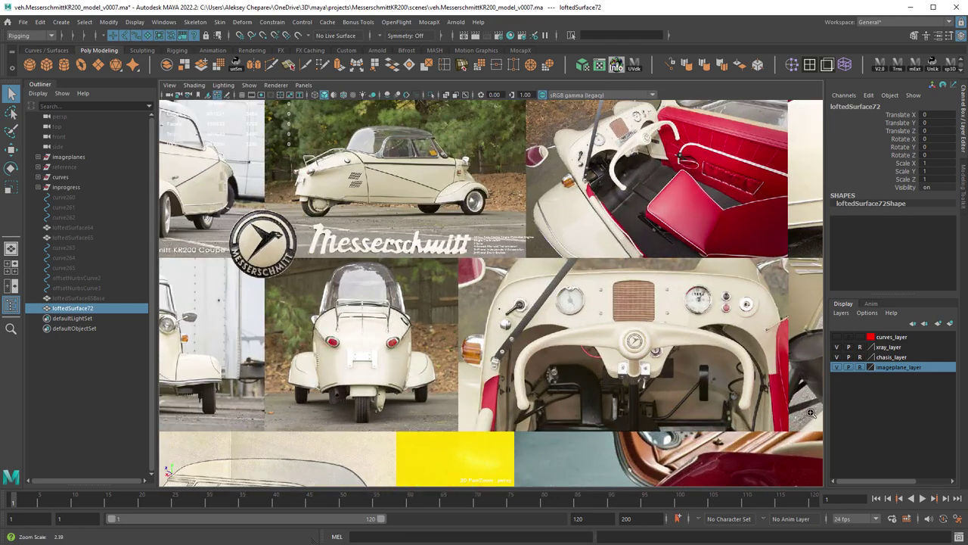
middle_drag(625, 331, 481, 311)
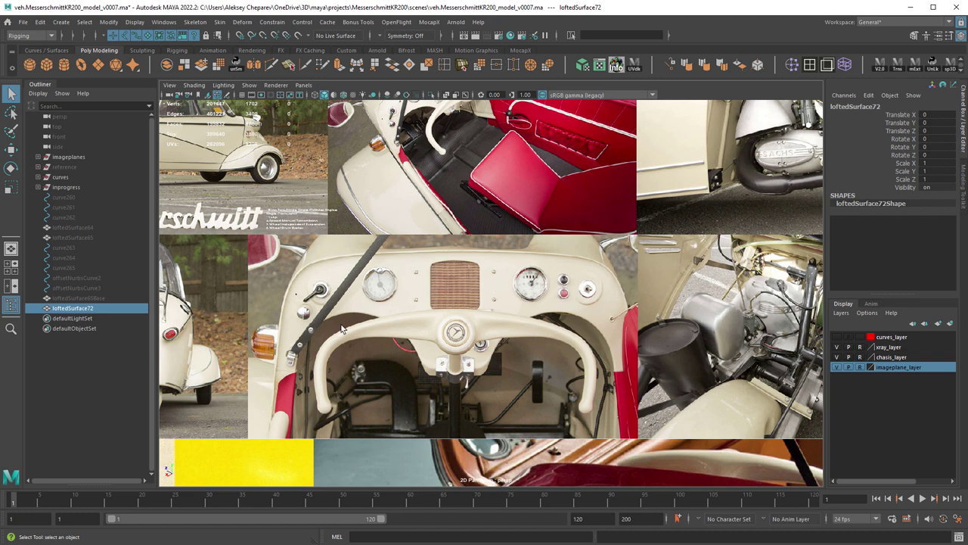
scroll(603, 317, down, 6)
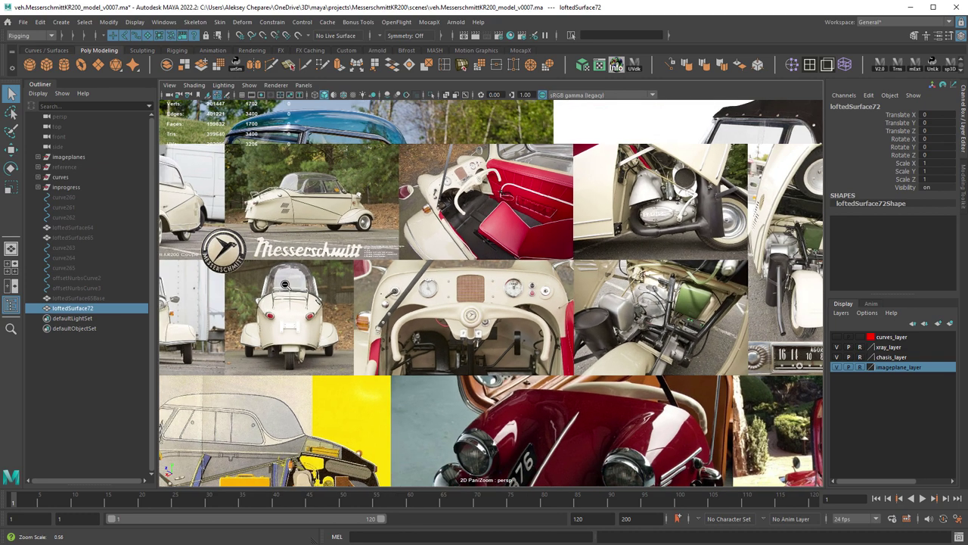
key(space)
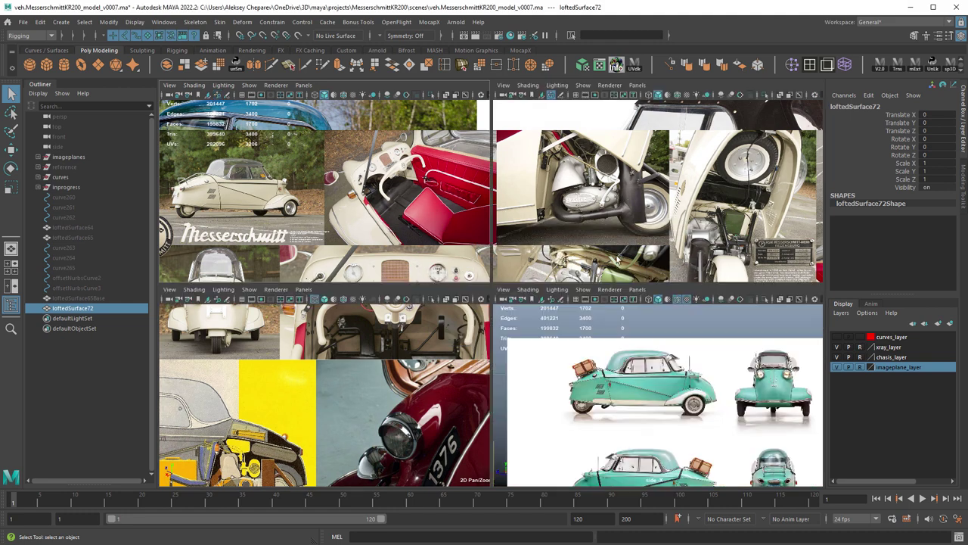
key(backslash)
key(space)
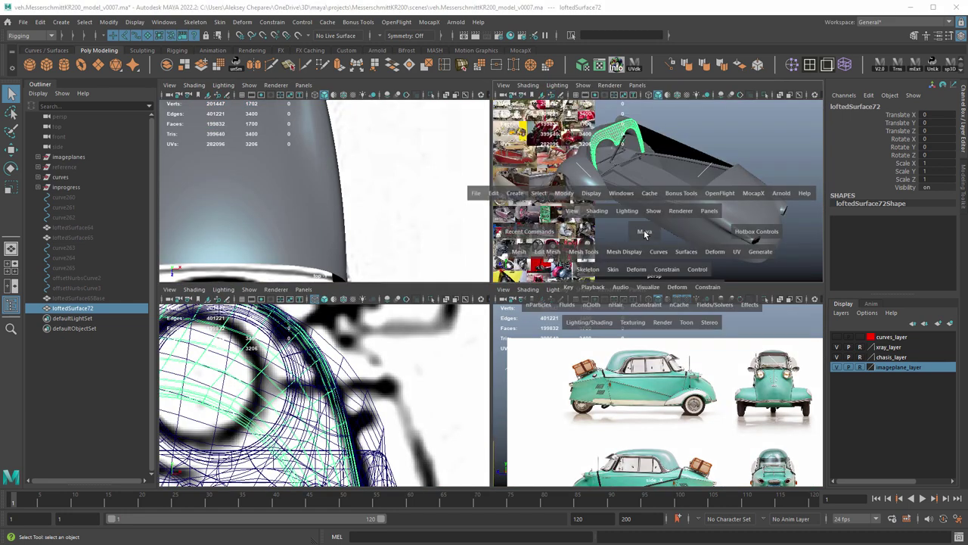
alt+drag(490, 249, 482, 308)
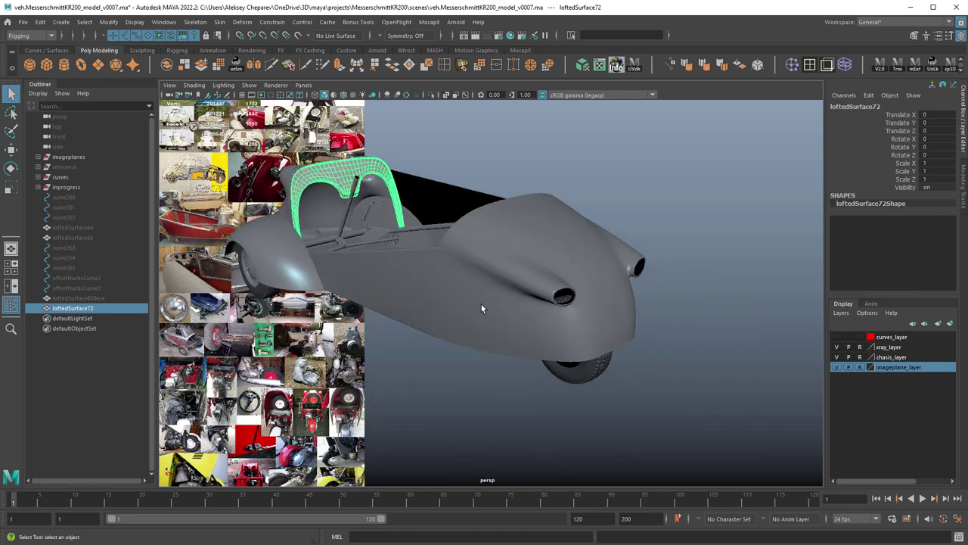
- Create a new camera and look through it in the viewport
click(64, 23)
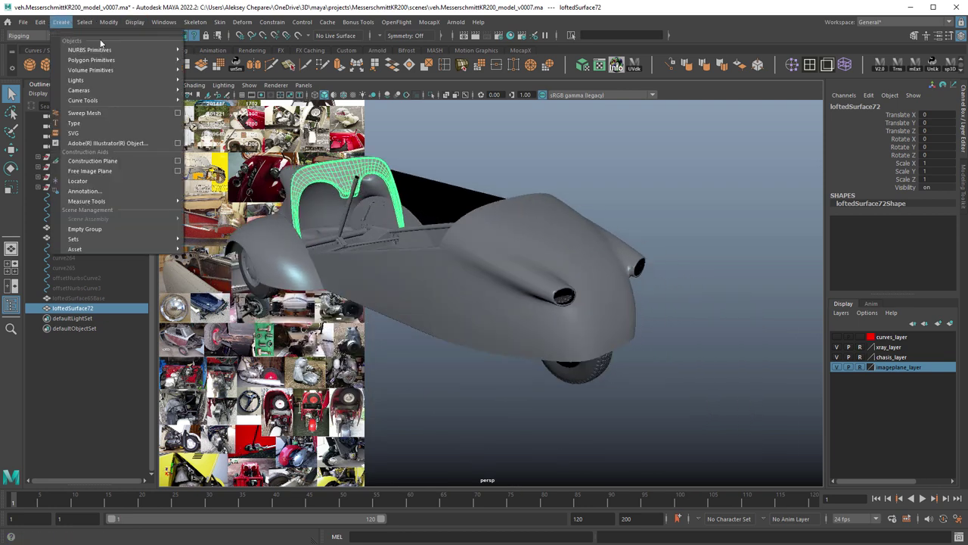
mouse_move(79, 90)
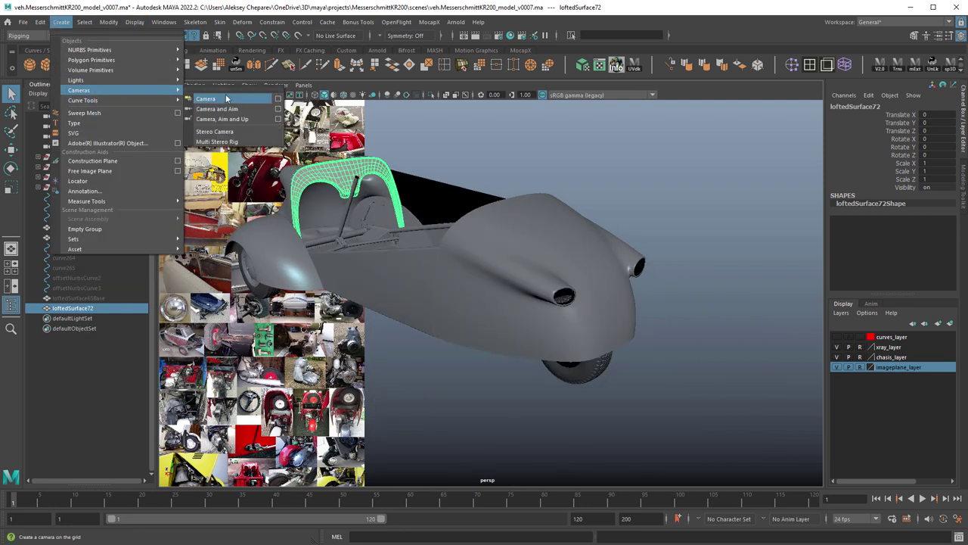
click(221, 101)
click(302, 84)
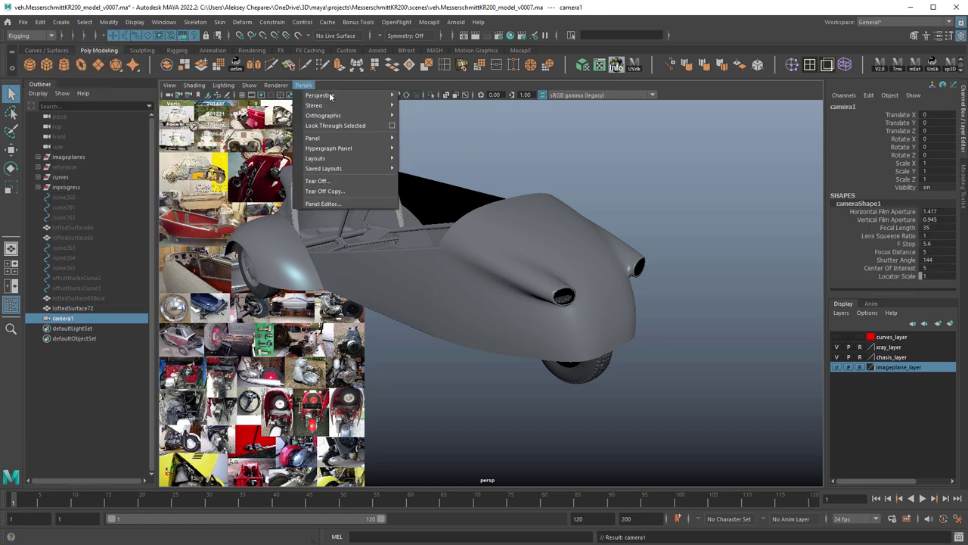
mouse_move(341, 96)
click(436, 96)
- Position the new camera above the cockpit facing the lofted dashboard panel and rename the camera projCam
alt+right_drag(672, 274, 363, 272)
alt+middle_drag(363, 272, 361, 310)
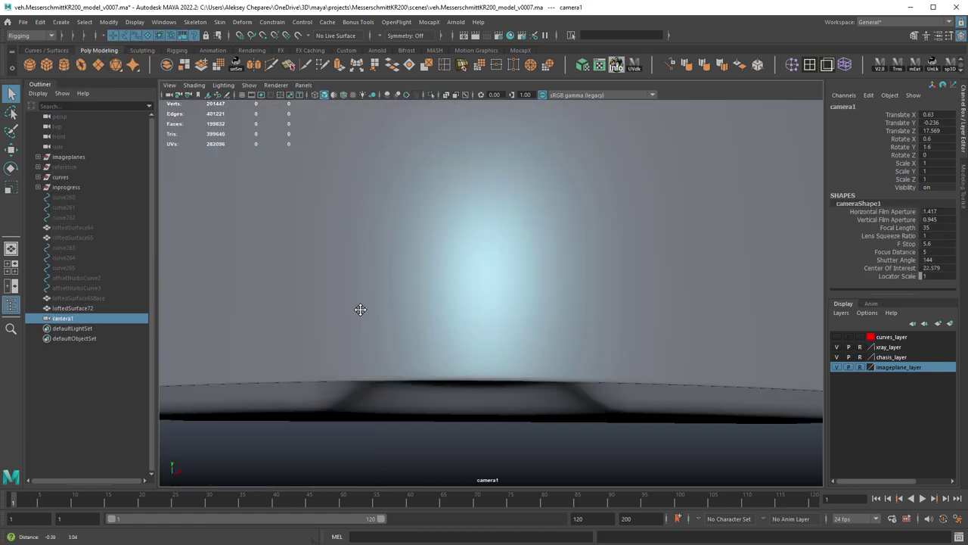
alt+right_drag(361, 309, 362, 259)
alt+drag(362, 259, 543, 273)
alt+right_drag(542, 273, 518, 303)
alt+drag(519, 303, 239, 284)
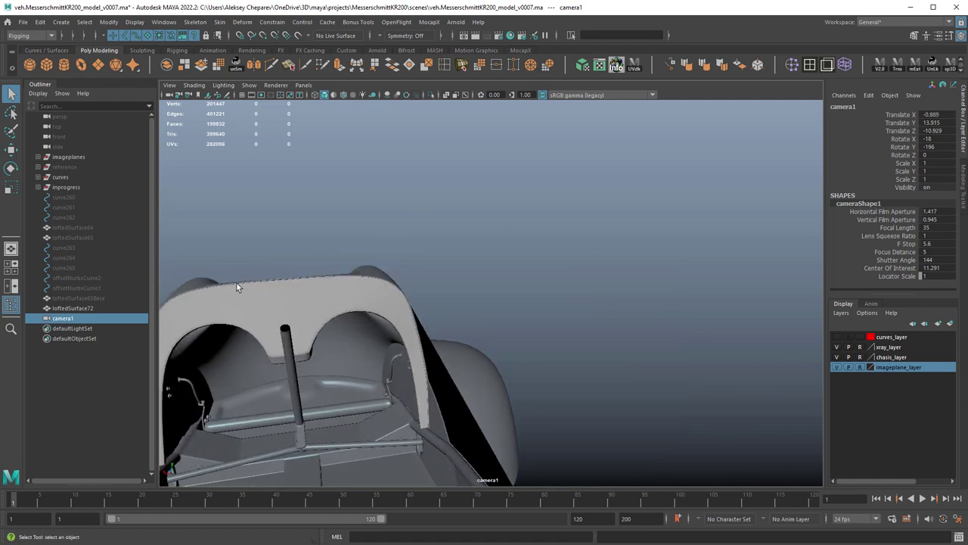
click(240, 289)
alt+middle_drag(417, 277, 420, 276)
alt+drag(420, 276, 566, 225)
scroll(566, 224, down, 6)
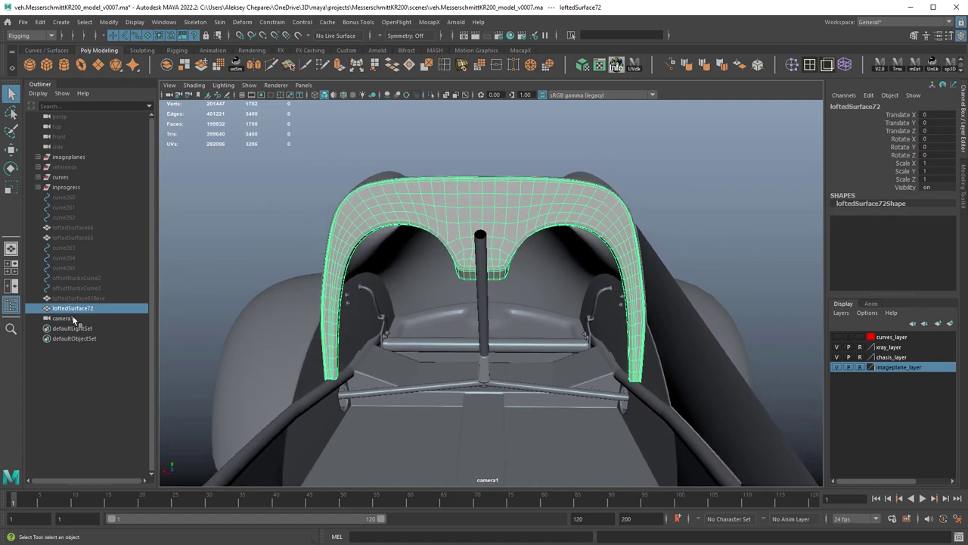
double_click(75, 319)
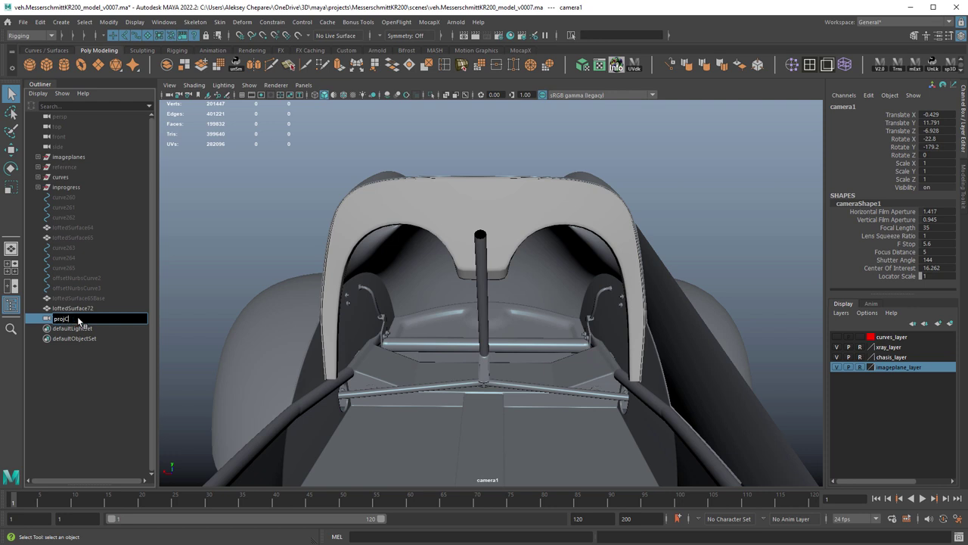
key(Return)
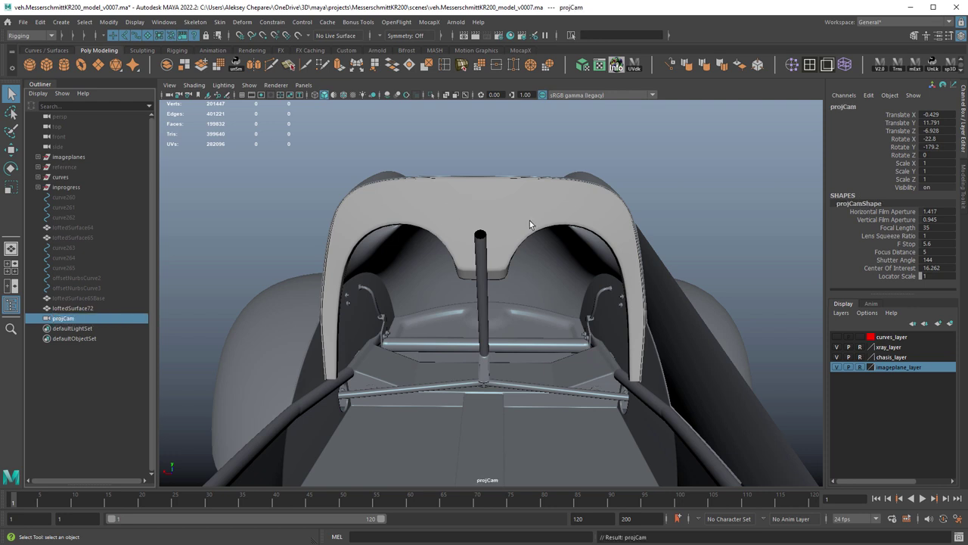
- Open the Hypershade next to the visible dashboard panel and rename the lofted dashboard surface dash
click(512, 37)
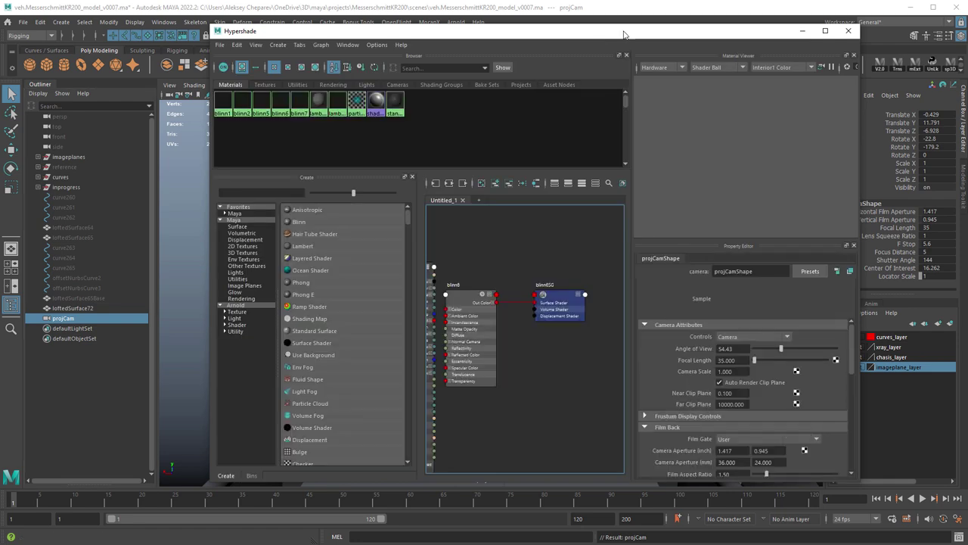
drag(624, 35, 725, 11)
alt+drag(276, 235, 241, 225)
click(275, 211)
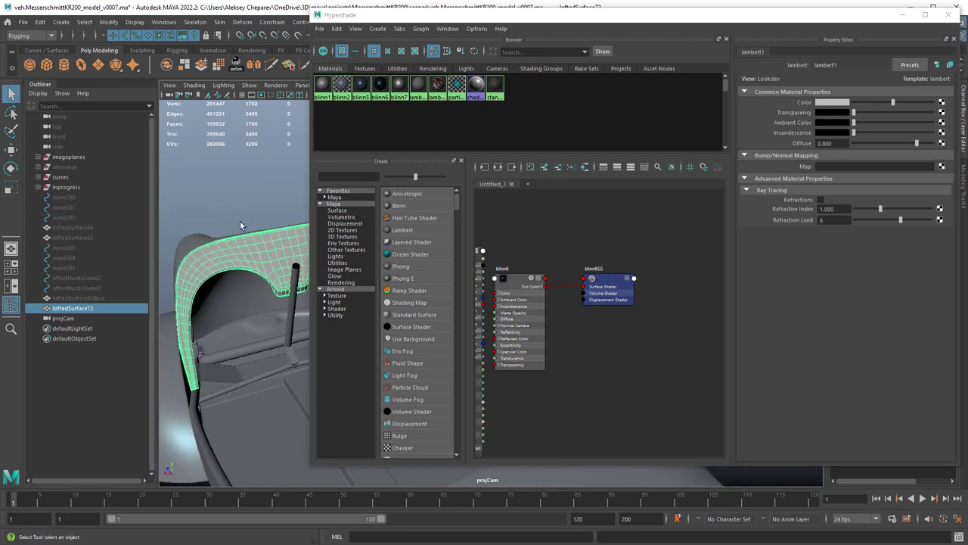
alt+drag(306, 213, 226, 240)
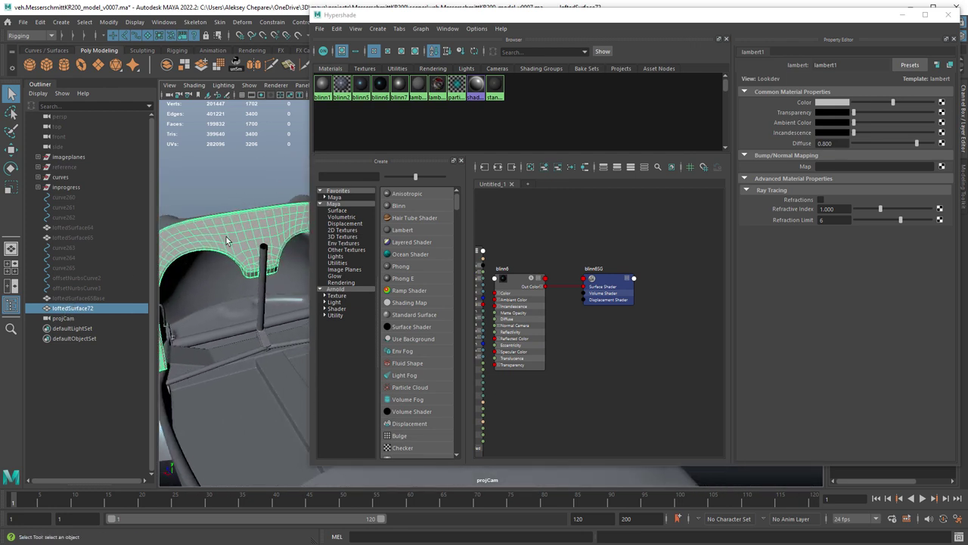
double_click(93, 311)
text(dash)
key(Return)
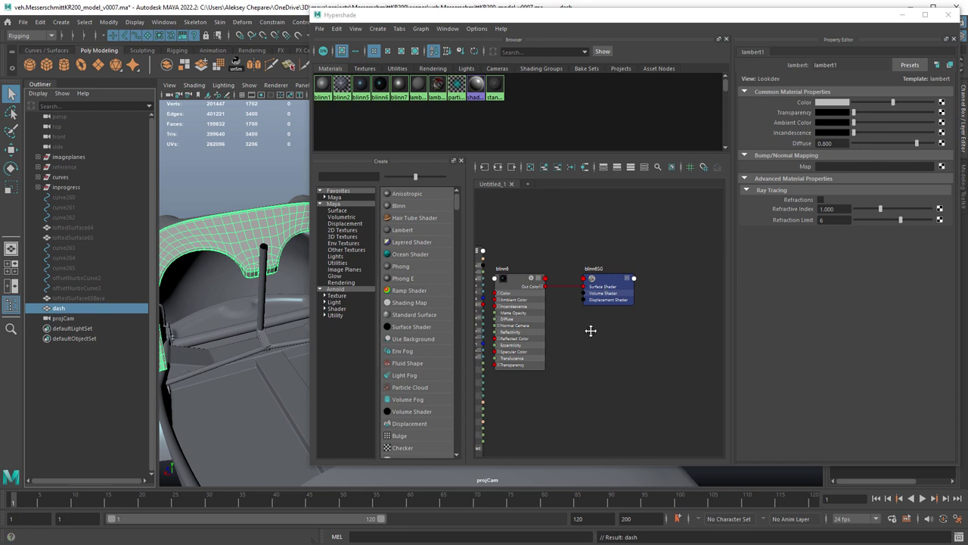
- Create a Lambert material and graph only its input and output connections in the node work area
alt+middle_drag(592, 331, 656, 308)
alt+right_drag(655, 308, 600, 304)
alt+middle_drag(600, 304, 574, 300)
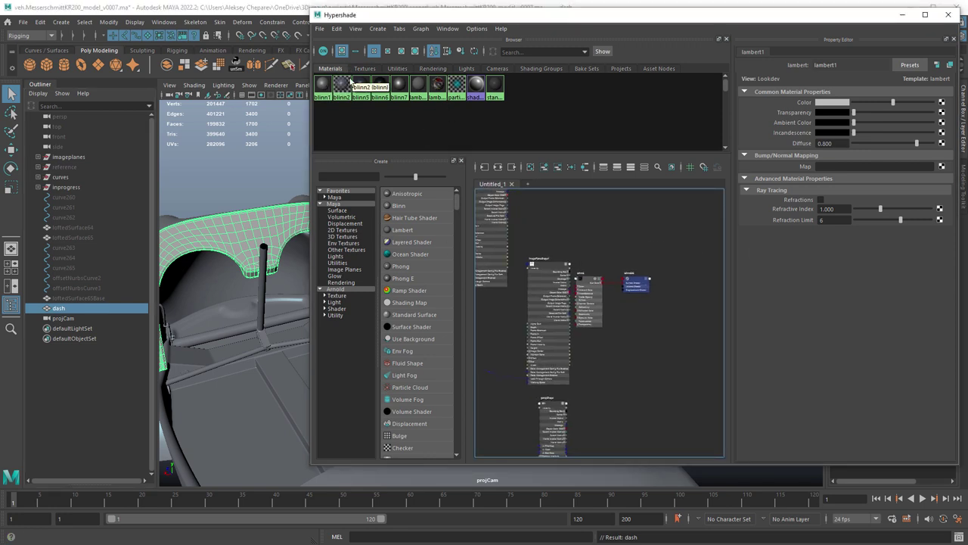
click(405, 231)
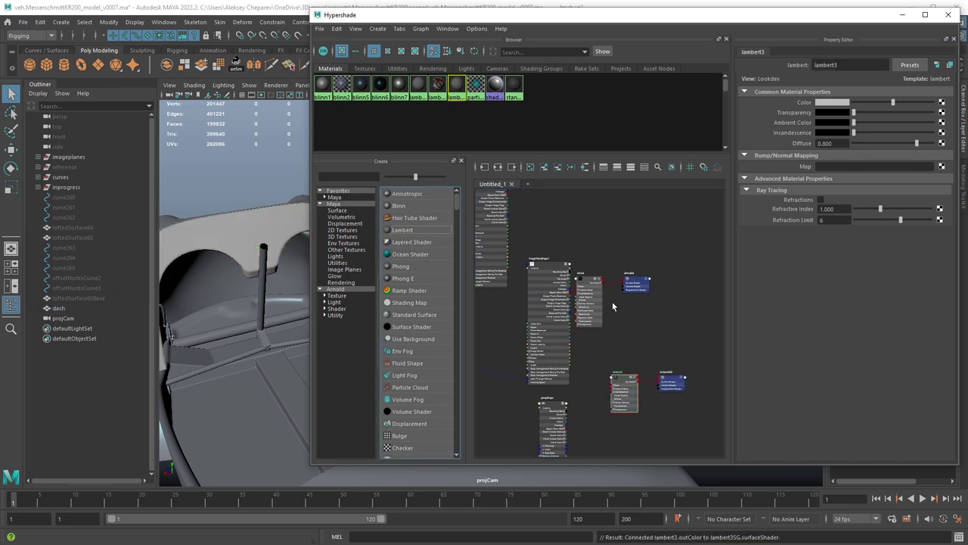
click(497, 166)
scroll(599, 318, down, 3)
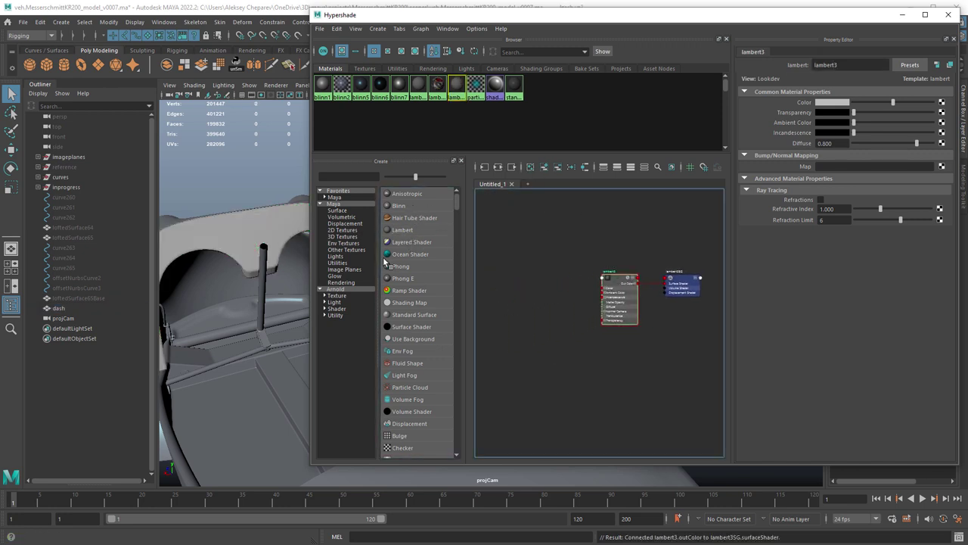
- Create a File texture as a projection and bring its file and placement nodes into clear view
scroll(414, 394, down, 4)
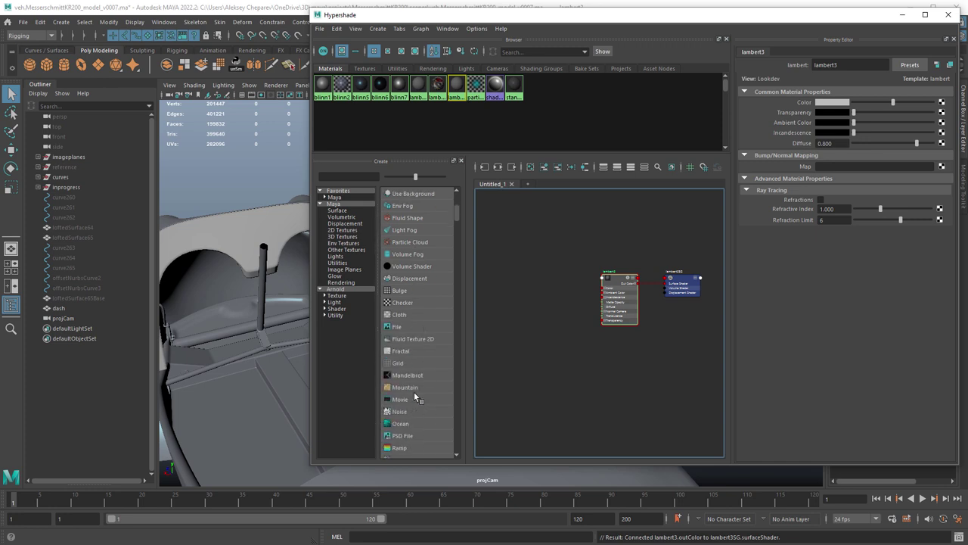
right_click(401, 331)
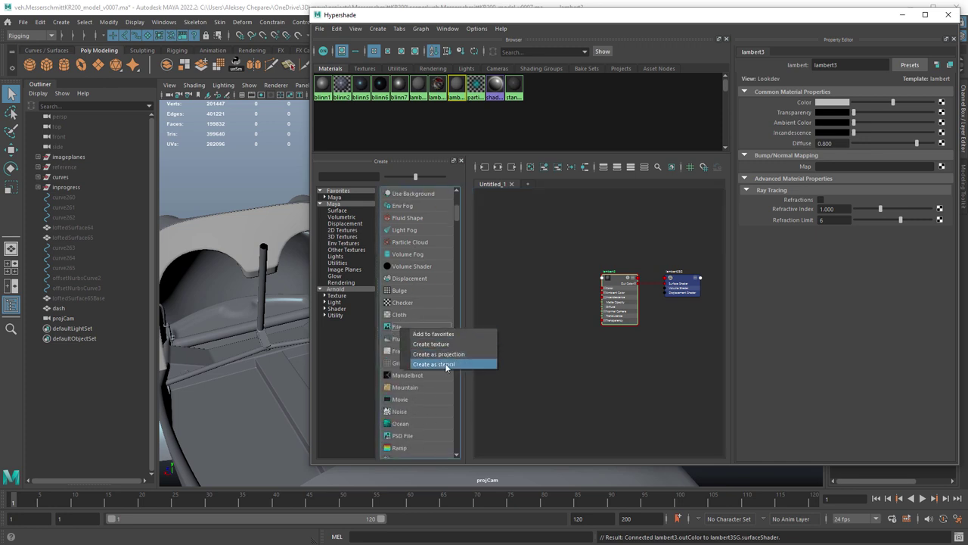
click(432, 355)
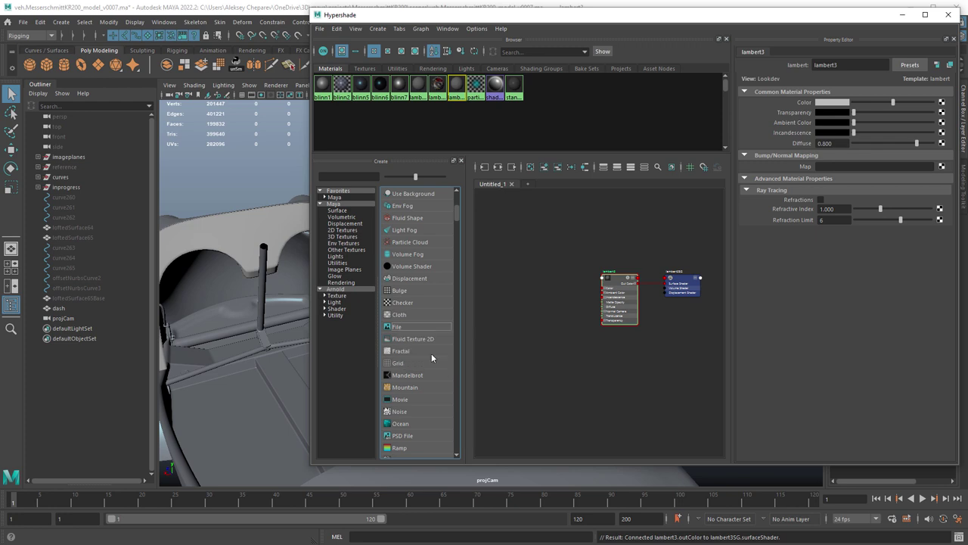
drag(697, 369, 588, 268)
click(595, 323)
alt+right_drag(626, 317, 745, 358)
alt+middle_drag(484, 273, 535, 285)
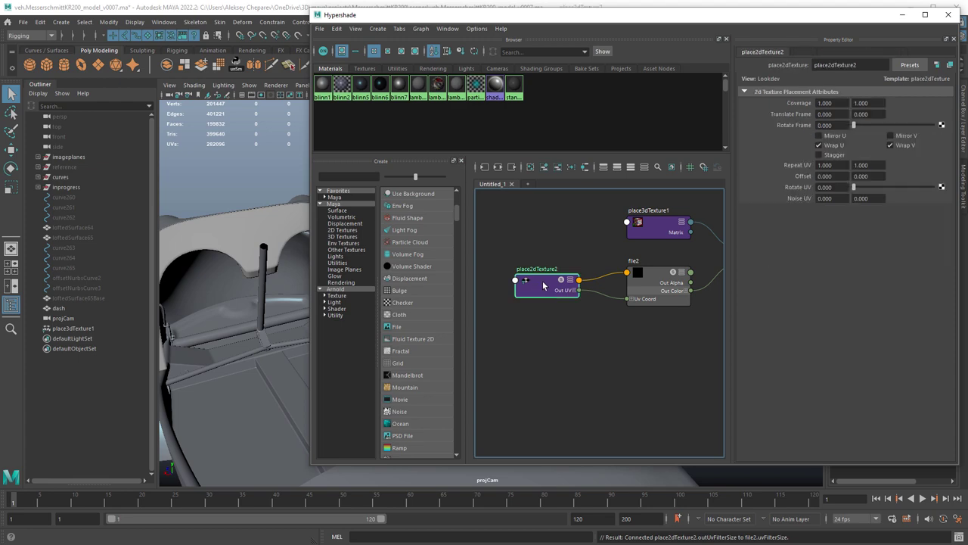
drag(535, 284, 533, 282)
- Load dash.png from the sourceimages folder into the new file texture node
drag(653, 282, 636, 281)
click(944, 134)
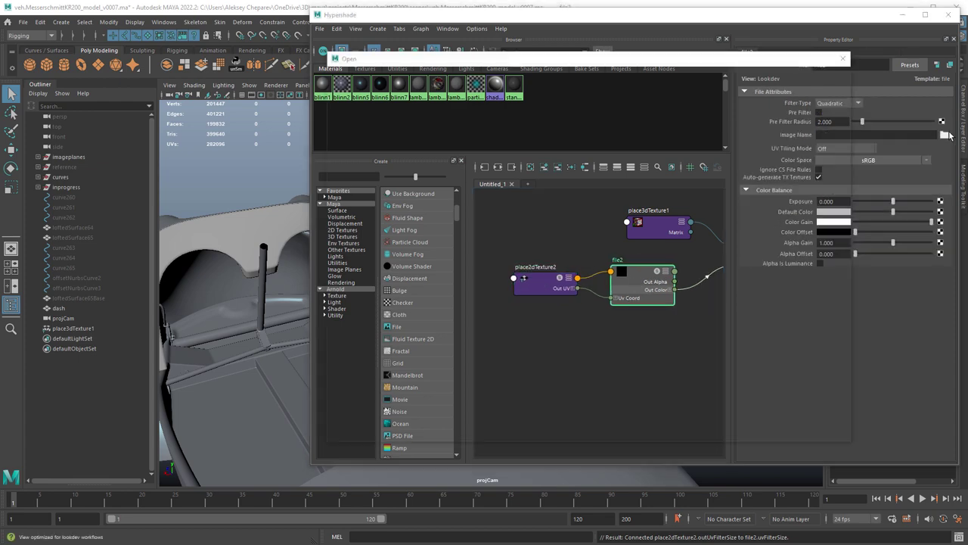
click(424, 187)
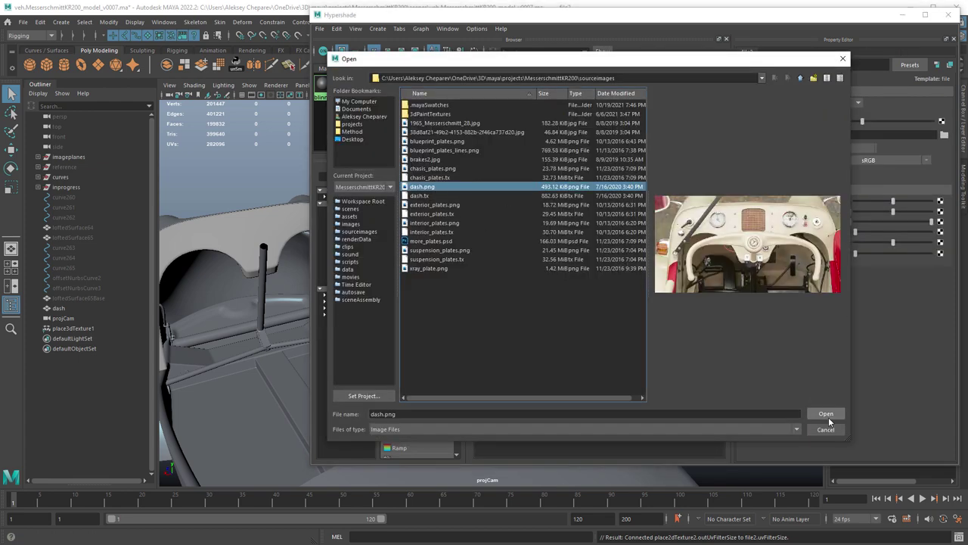
click(826, 414)
- Rearrange the 3D placement and projection nodes and connect the projection's Out Color to the new Lambert's Color
click(548, 265)
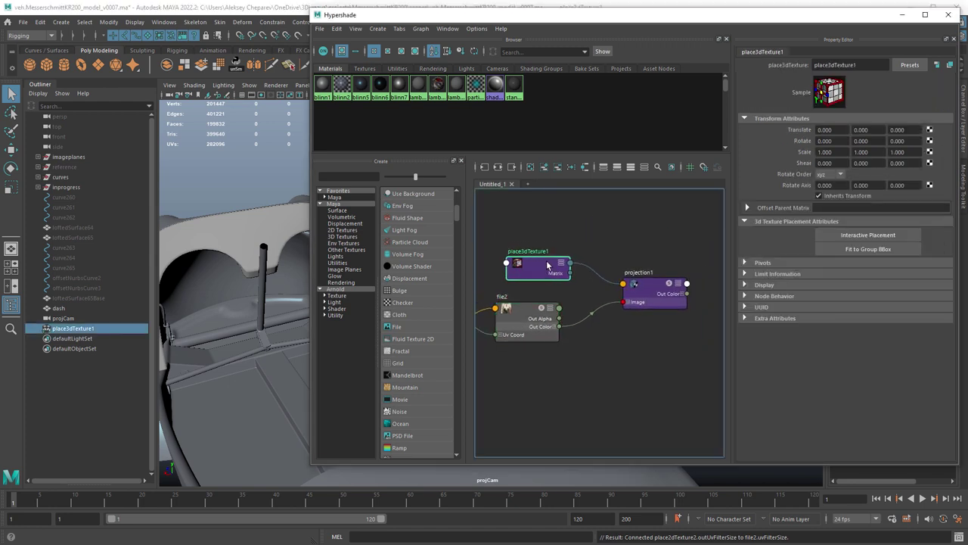
drag(548, 264, 542, 256)
click(649, 290)
drag(649, 290, 619, 287)
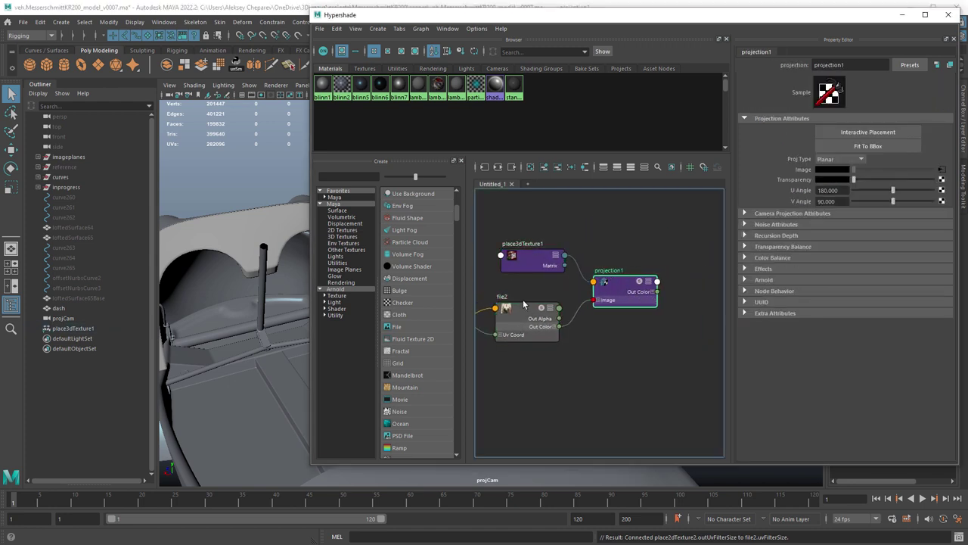
alt+right_drag(659, 343, 632, 322)
alt+middle_drag(633, 322, 528, 309)
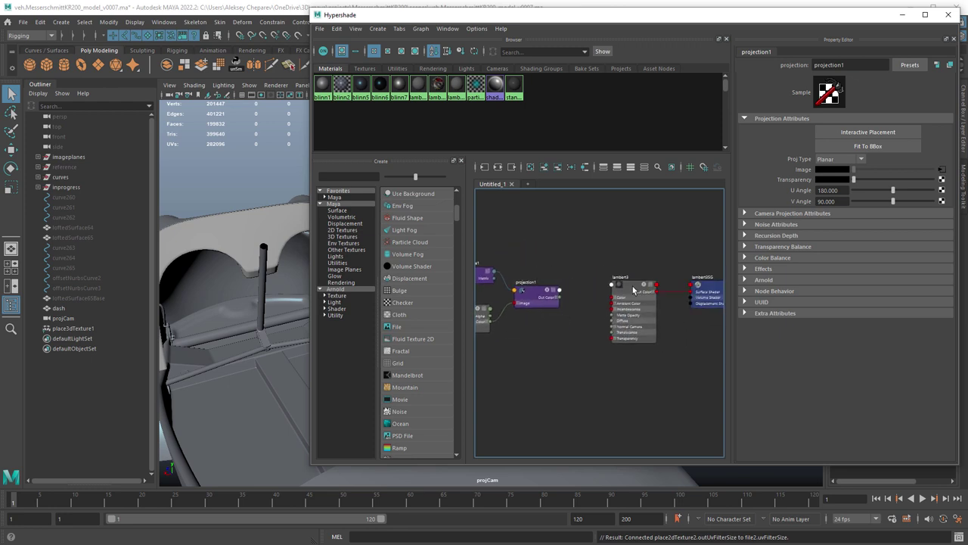
click(634, 288)
alt+right_drag(564, 308, 564, 309)
scroll(564, 308, up, 3)
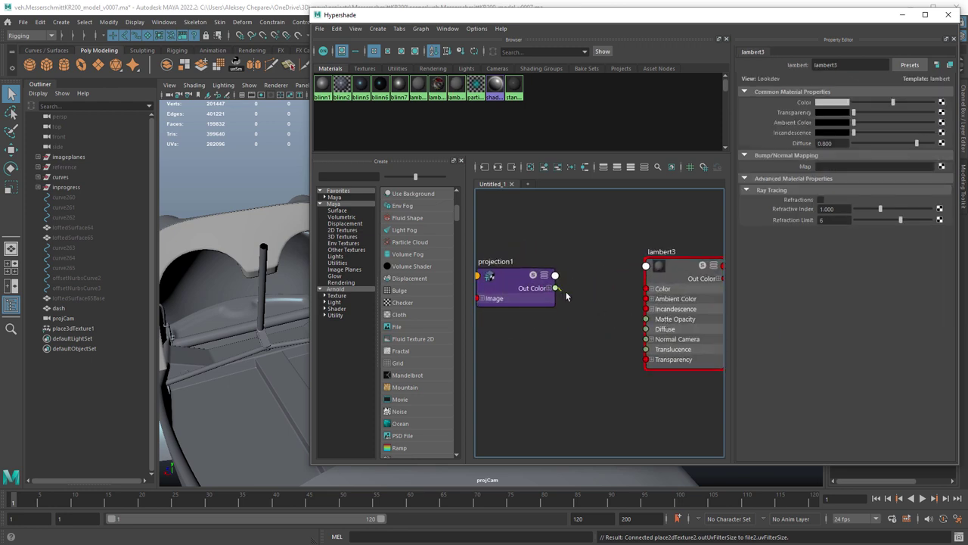
drag(557, 288, 644, 290)
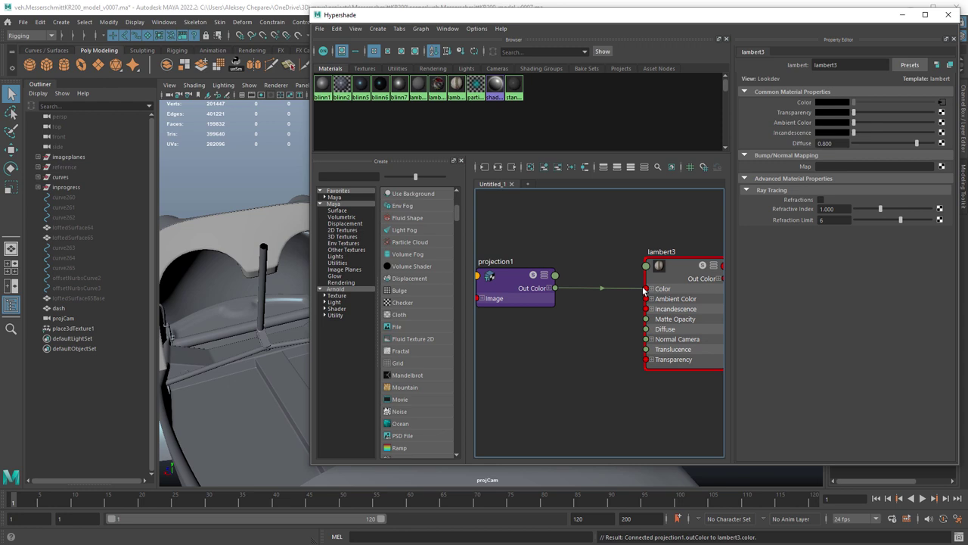
- Assign the new Lambert material to the dash surface and turn on textured display in the viewport
click(273, 223)
right_drag(671, 269, 651, 241)
click(245, 182)
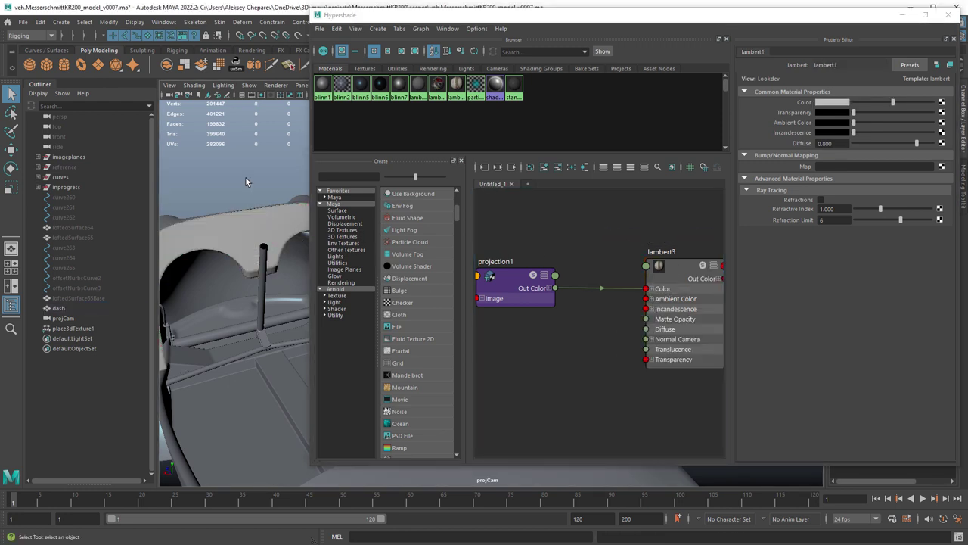
key(6)
mouse_move(250, 220)
alt+mouse_down()
mouse_move(242, 243)
mouse_move(264, 221)
alt+mouse_up()
scroll(601, 218, down, 3)
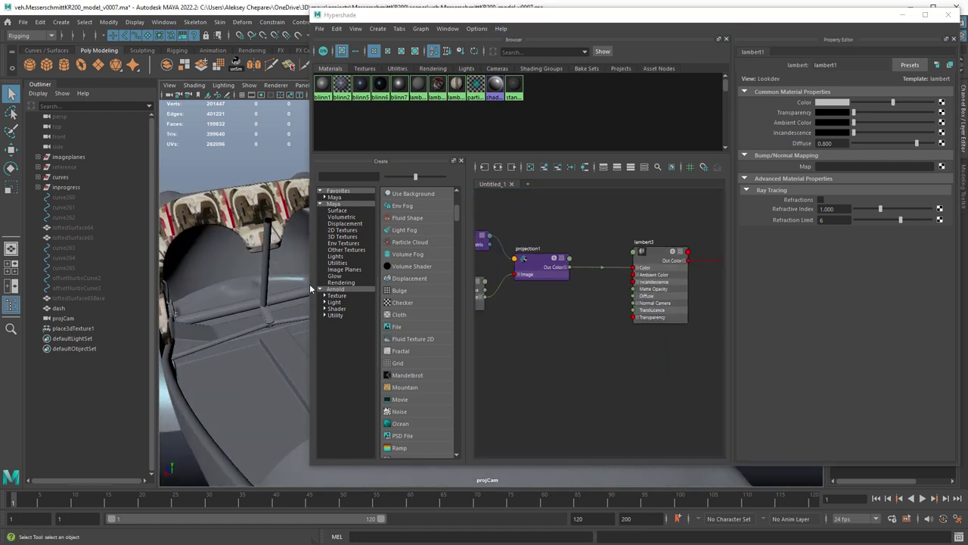
drag(310, 283, 479, 284)
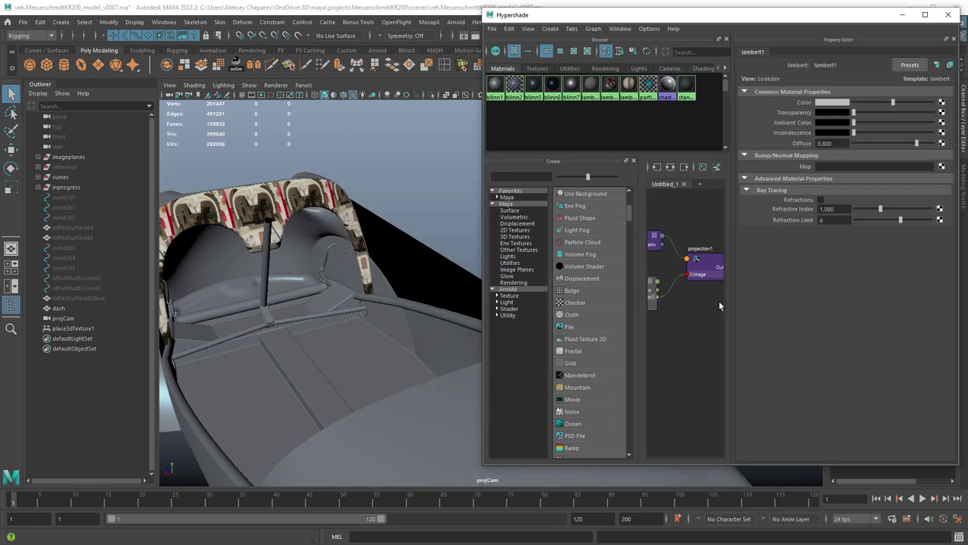
- Open the projection node's full attributes, close the Hypershade, and place the attributes window clear of the dash
mouse_move(688, 311)
alt+middle_down()
mouse_move(643, 307)
mouse_move(669, 313)
alt+middle_up()
click(698, 270)
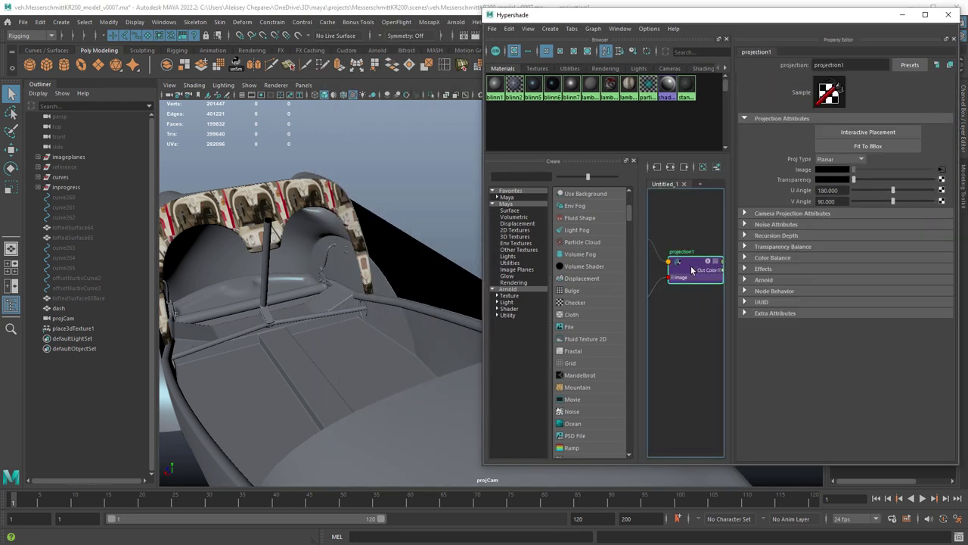
double_click(691, 271)
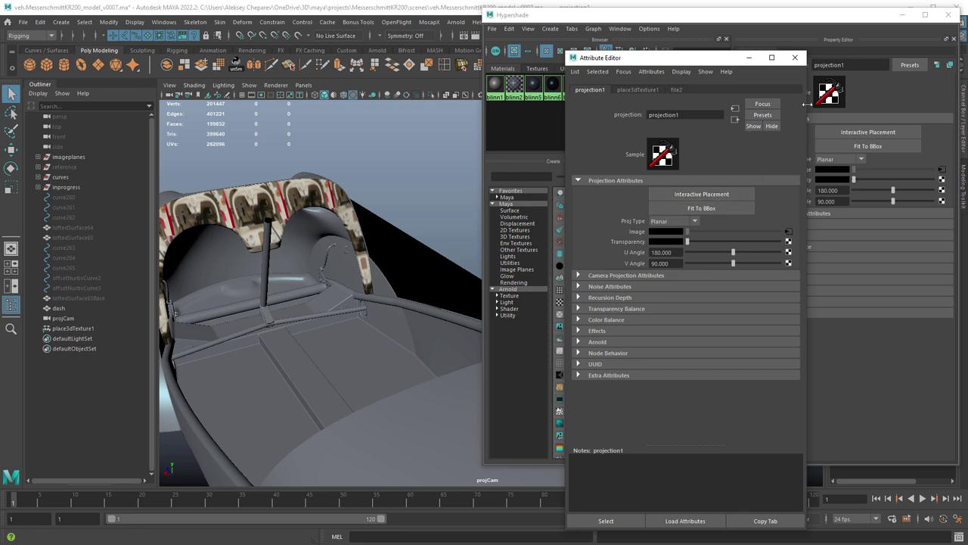
click(948, 15)
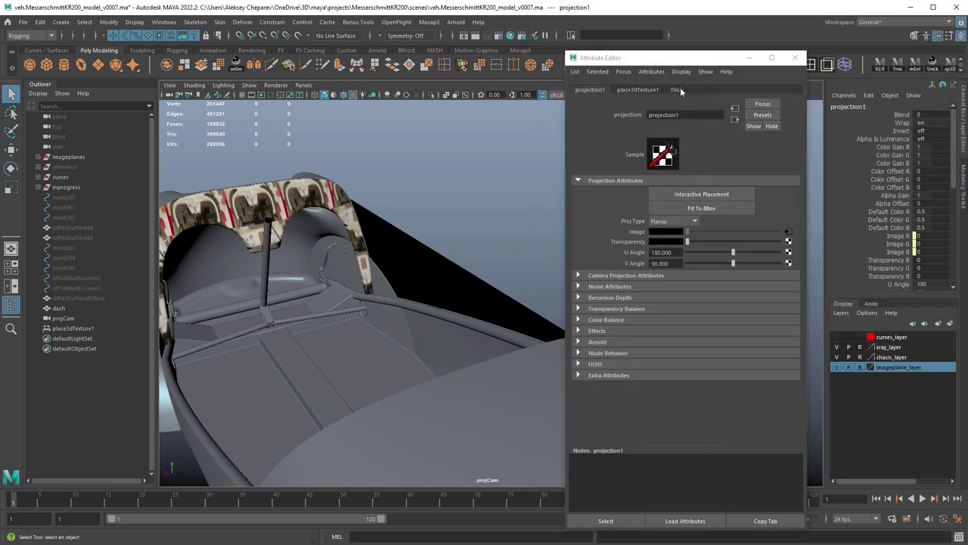
drag(674, 59, 755, 40)
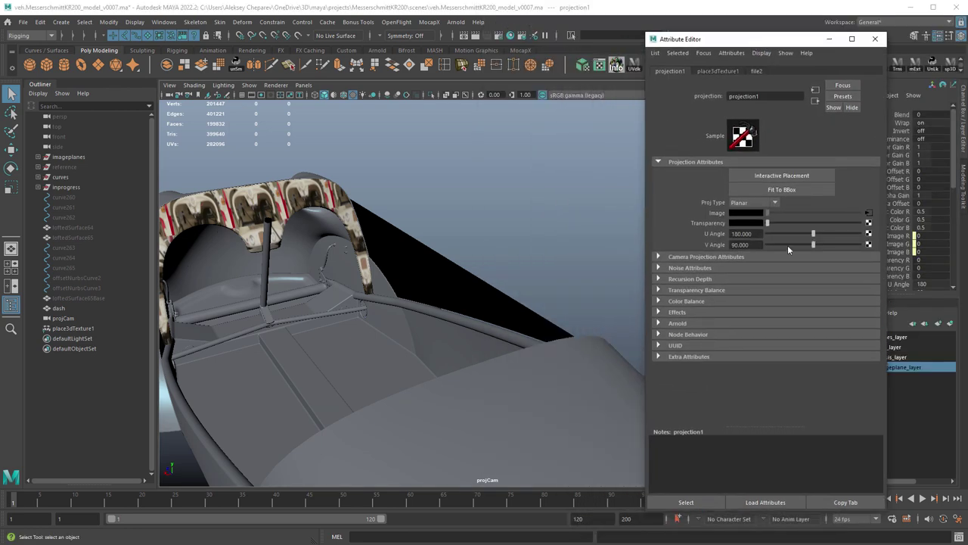
- Select place3dTexture1 and follow its output connection to the projection node's attributes
click(74, 328)
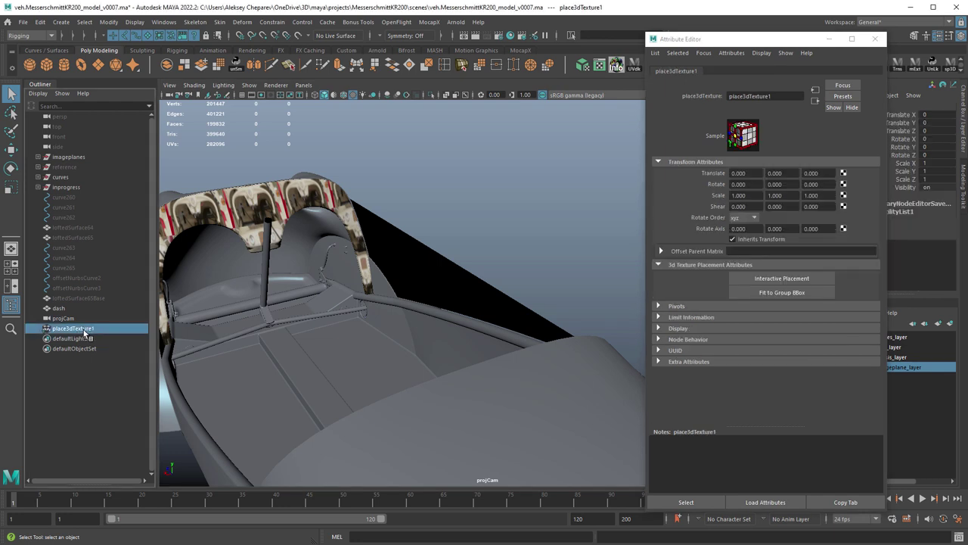
click(816, 91)
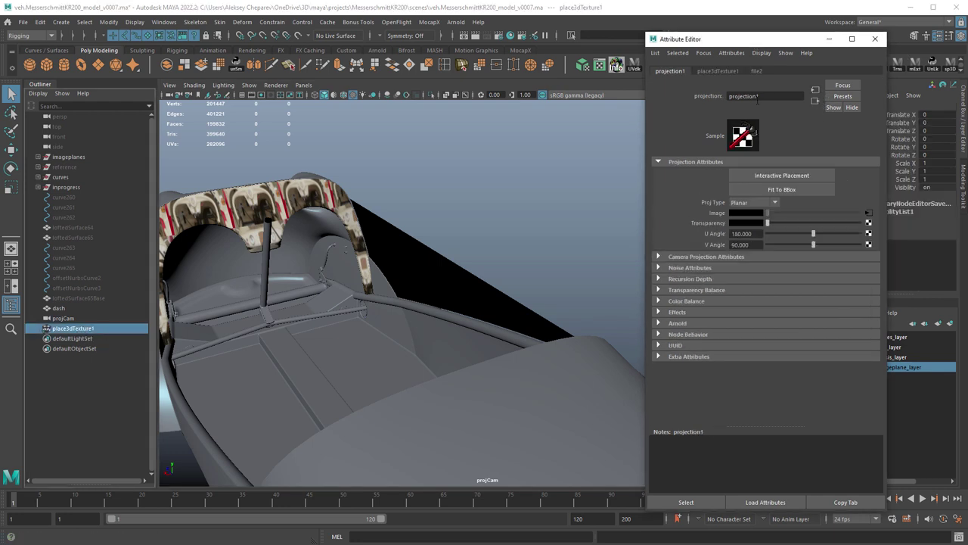
click(816, 91)
click(815, 100)
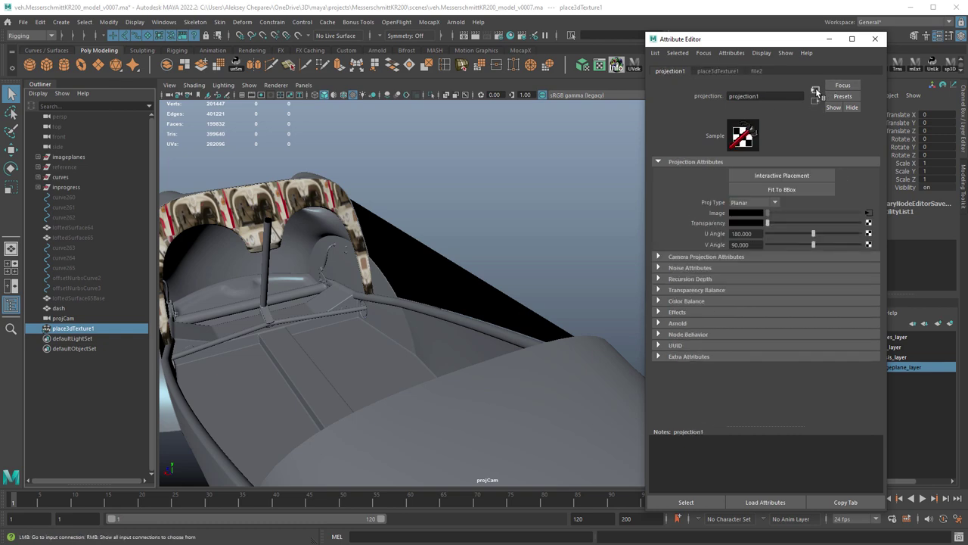
click(83, 330)
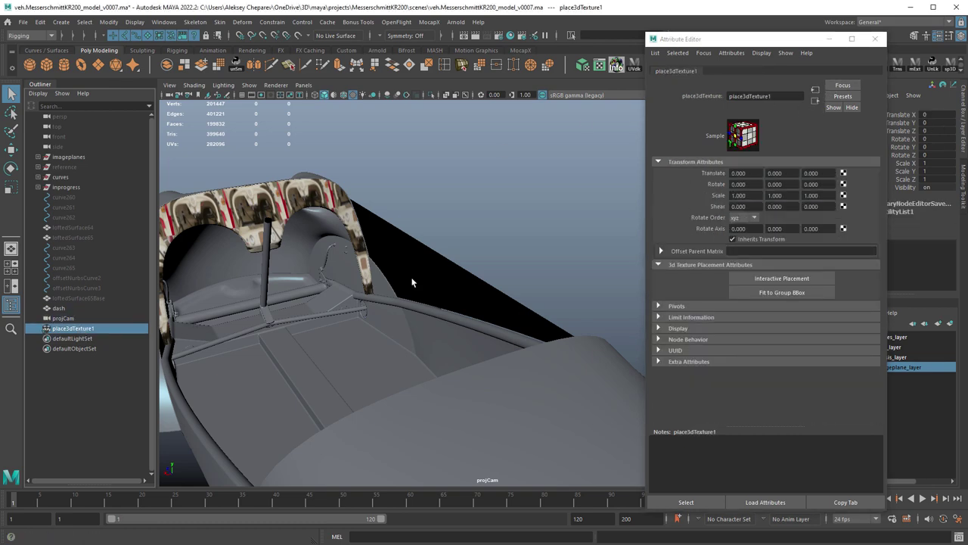
click(815, 102)
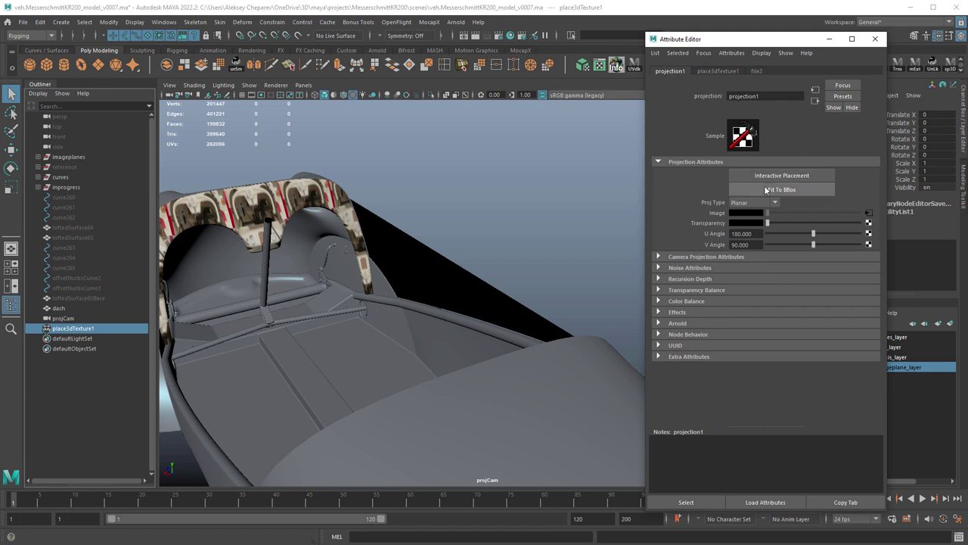
- Set the projection type to Perspective, link it to projCamShape, and close the attributes window
click(754, 202)
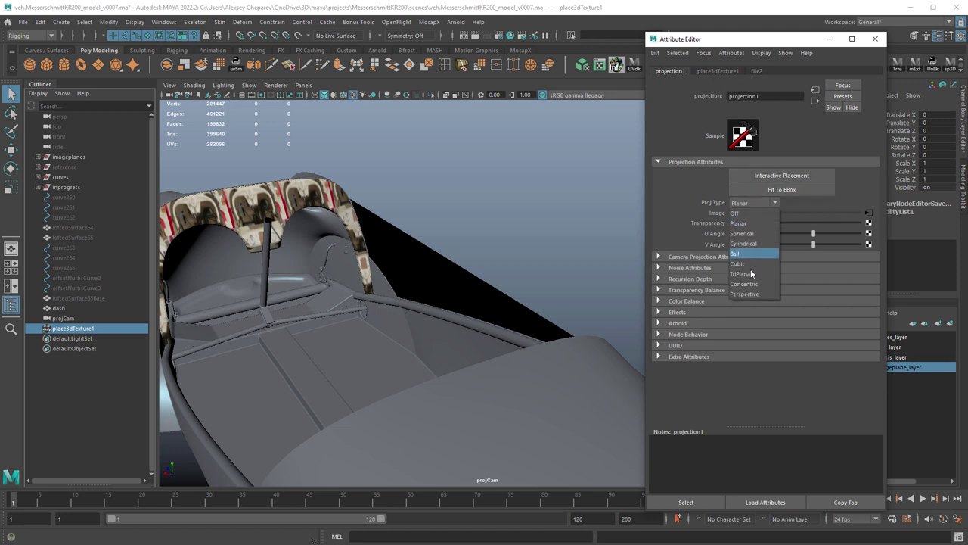
click(745, 298)
click(702, 257)
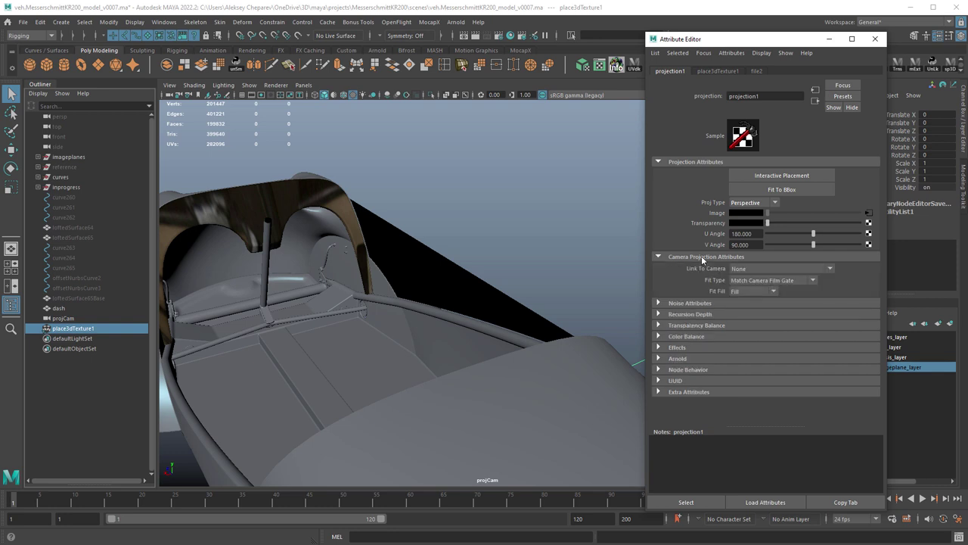
click(763, 271)
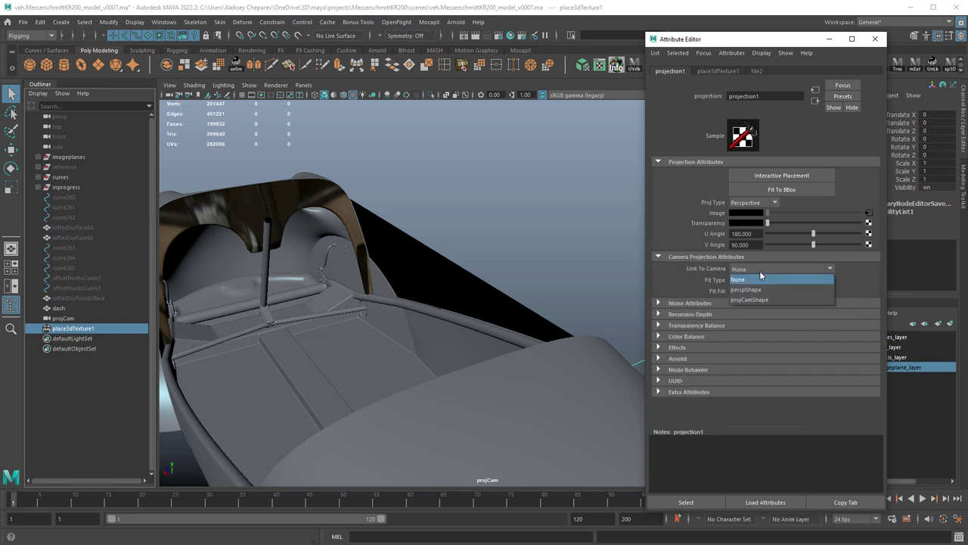
click(748, 300)
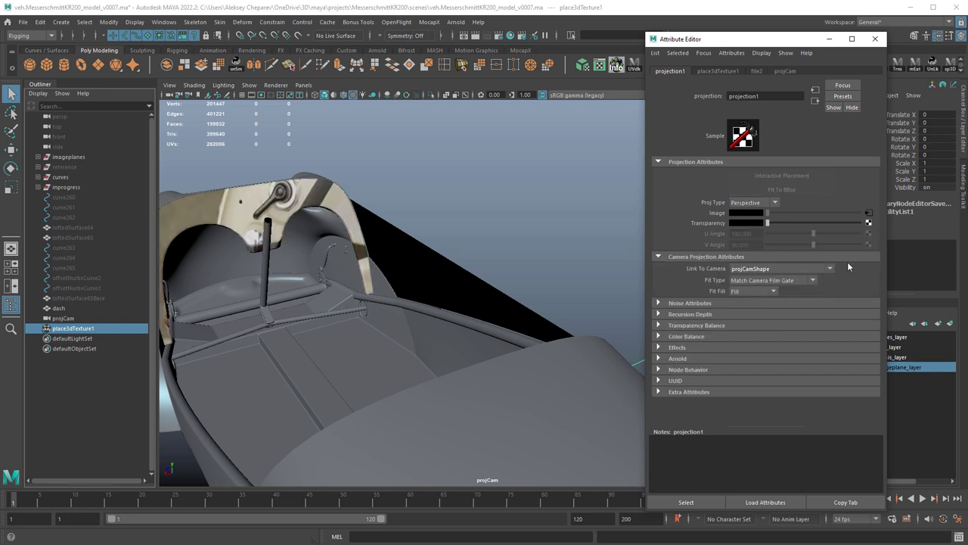
click(876, 38)
- Orbit, pan and dolly projCam until the projected gauges and speaker grille line up with the dash shape
alt+drag(514, 201, 434, 191)
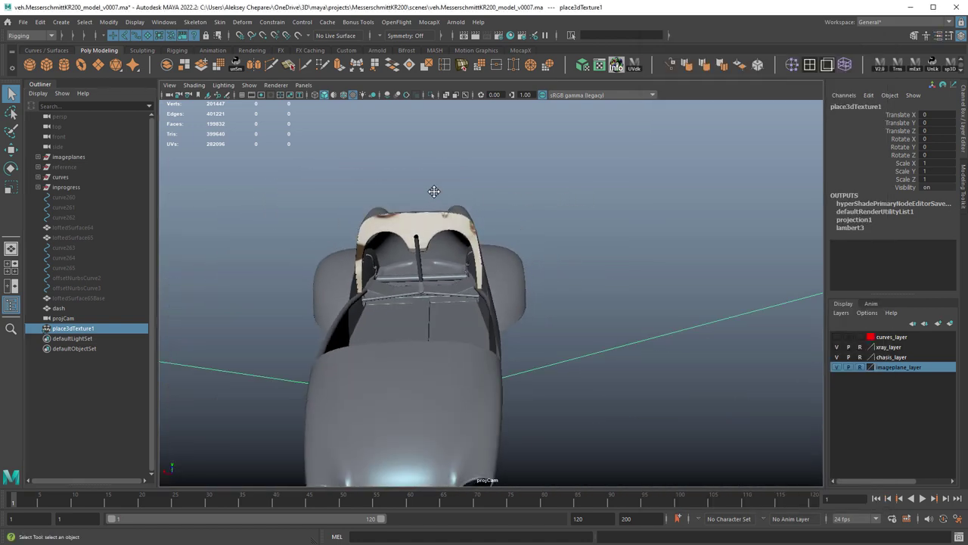
alt+middle_drag(433, 192, 518, 186)
alt+right_drag(518, 187, 692, 259)
alt+drag(691, 259, 676, 251)
alt+right_drag(676, 251, 783, 274)
alt+middle_drag(690, 252, 663, 299)
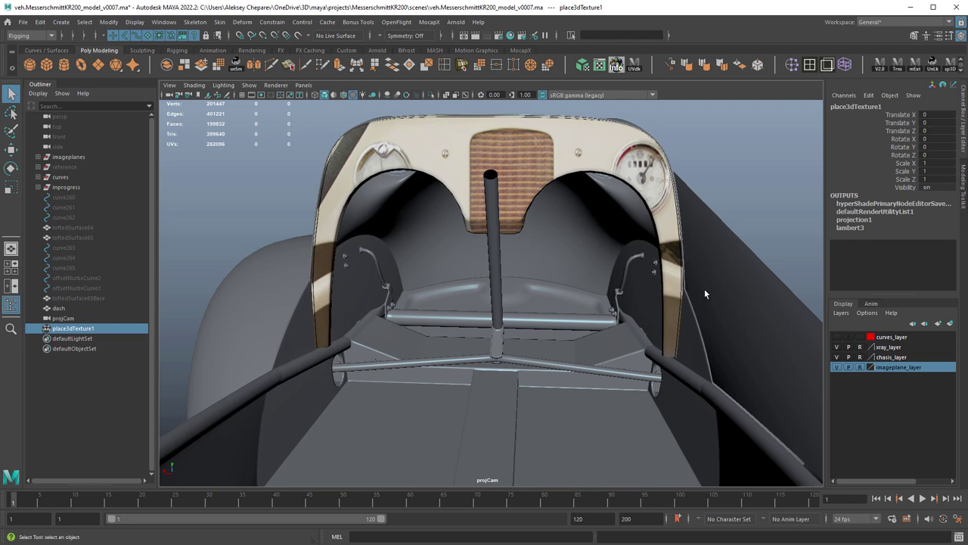
alt+right_drag(654, 281, 683, 347)
alt+middle_drag(683, 347, 627, 351)
alt+right_drag(626, 352, 660, 354)
alt+middle_drag(659, 354, 656, 339)
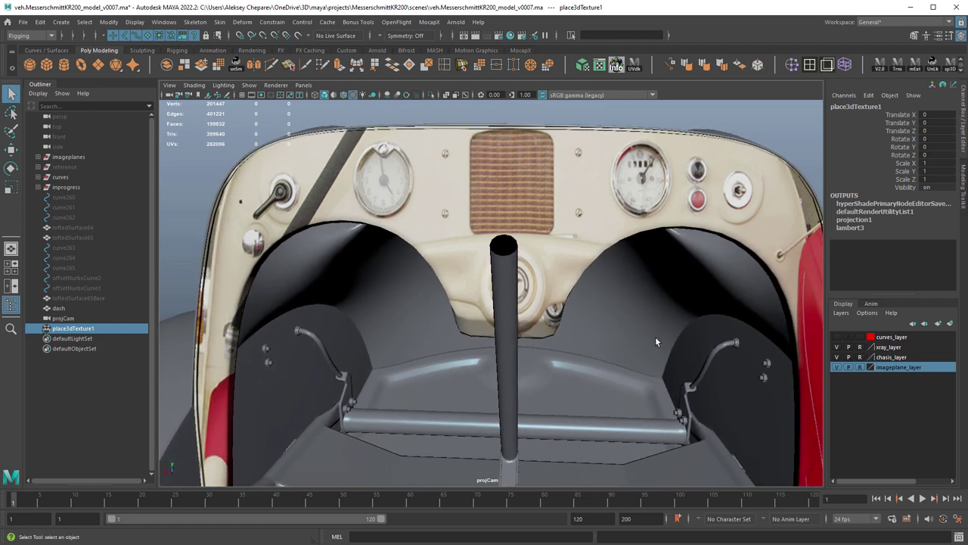
key(backslash)
key(backslash)
- Switch the projCam viewport to the persp camera, maximize it, and hide the image plane layer
key(space)
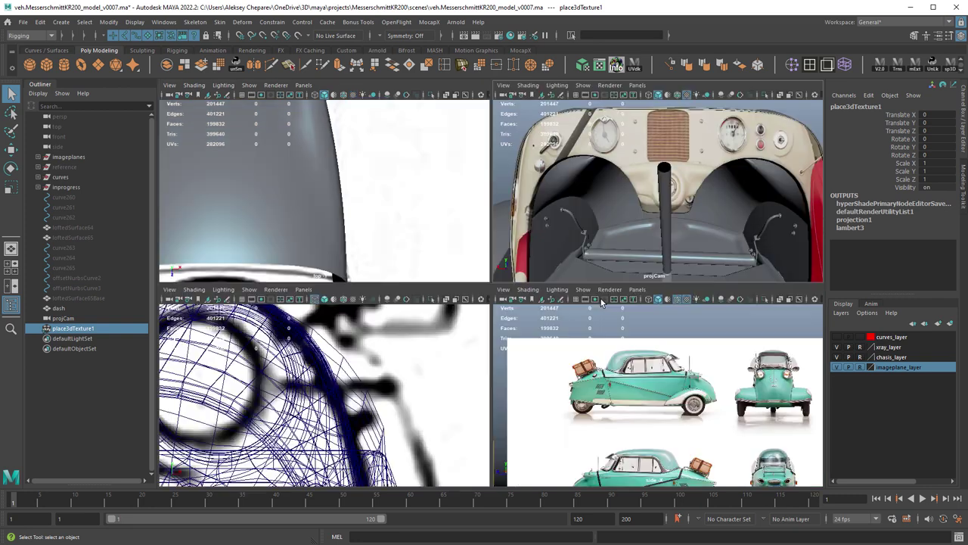
click(638, 85)
mouse_move(681, 95)
click(756, 96)
key(space)
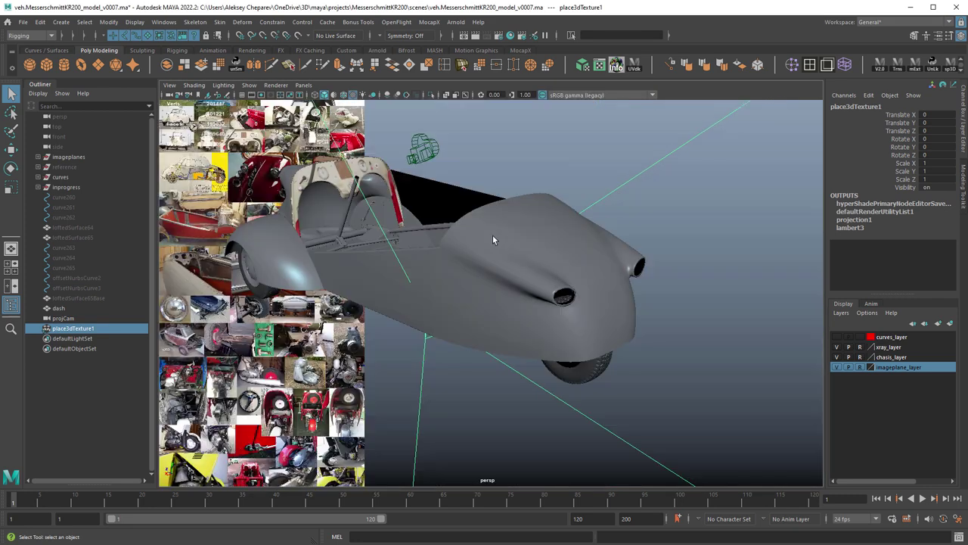
alt+drag(492, 234, 614, 302)
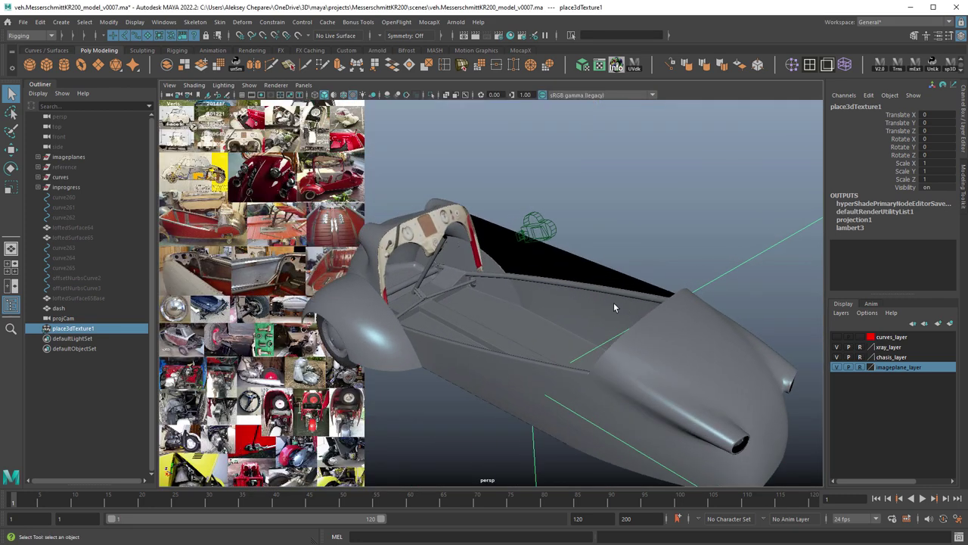
click(837, 366)
- Select projCam in the perspective view and set its Translate X to 0
alt+right_drag(588, 295, 766, 376)
alt+middle_drag(431, 233, 560, 260)
click(759, 204)
alt+drag(759, 206, 576, 236)
alt+right_drag(576, 236, 522, 249)
key(w)
alt+drag(471, 322, 644, 267)
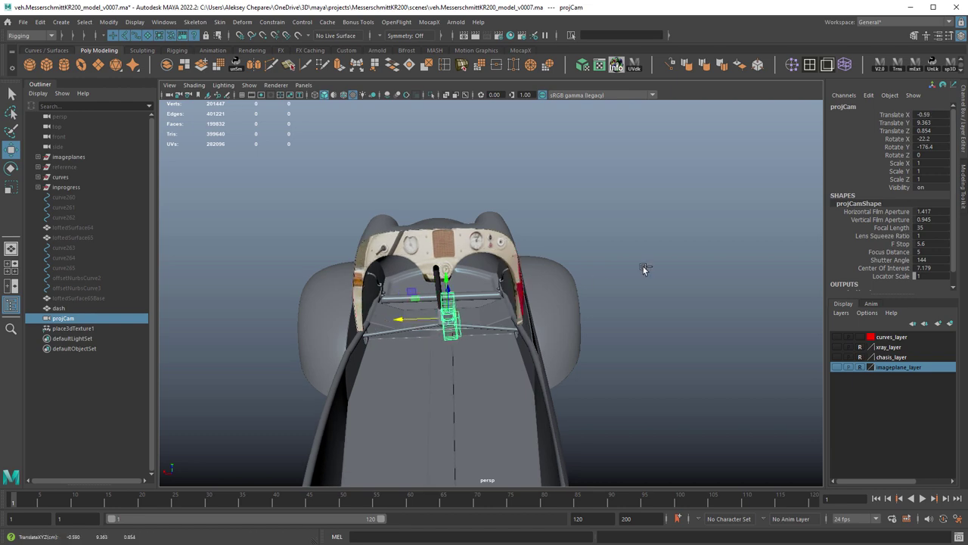
key(ctrl+z)
click(942, 115)
text(0)
key(Return)
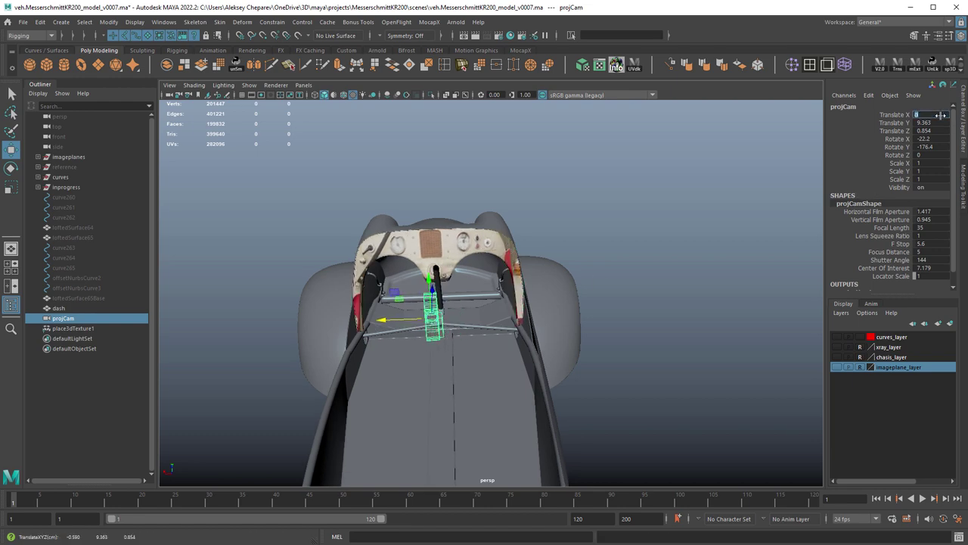
- Set projCam's Rotate Y and Rotate X to 0
alt+middle_drag(590, 233, 644, 224)
alt+right_drag(644, 225, 704, 253)
alt+drag(654, 261, 616, 265)
key(e)
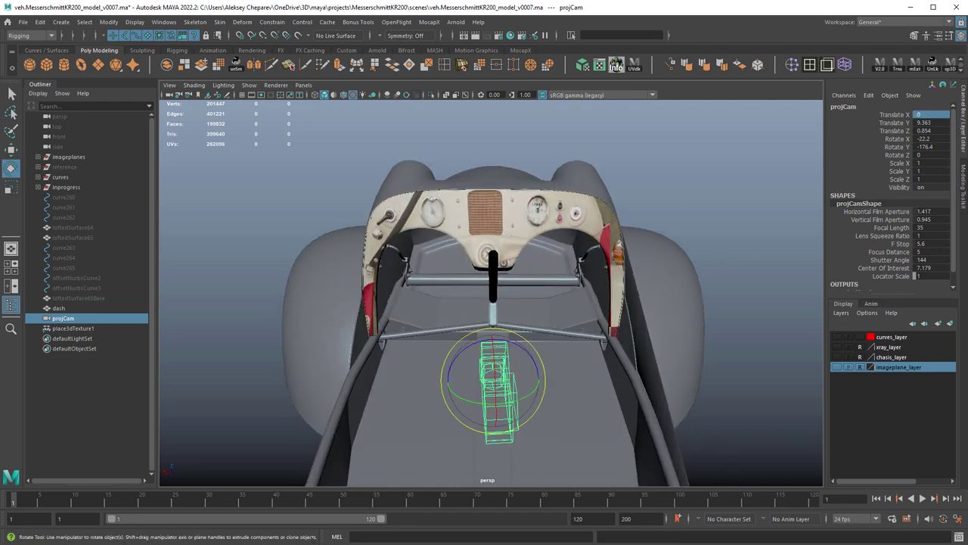
click(923, 147)
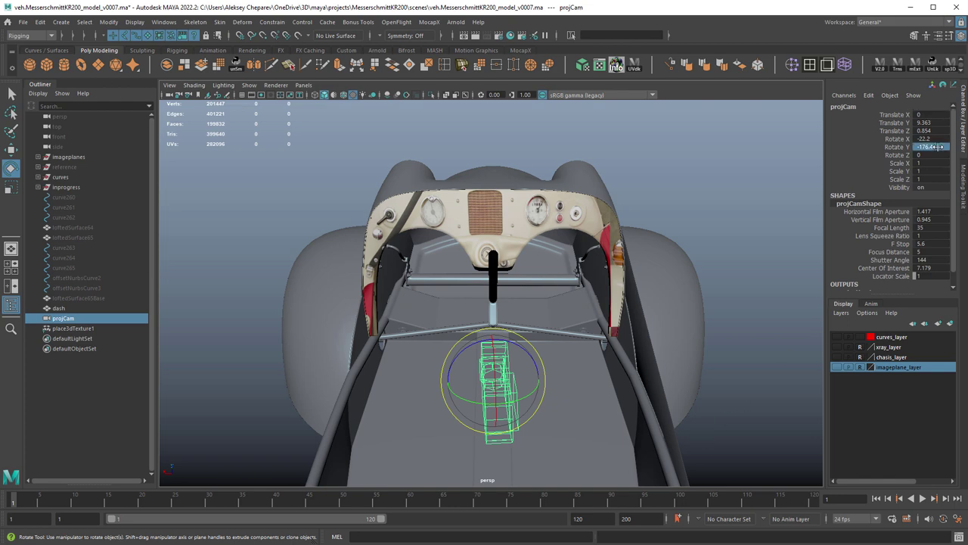
text(0)
key(Return)
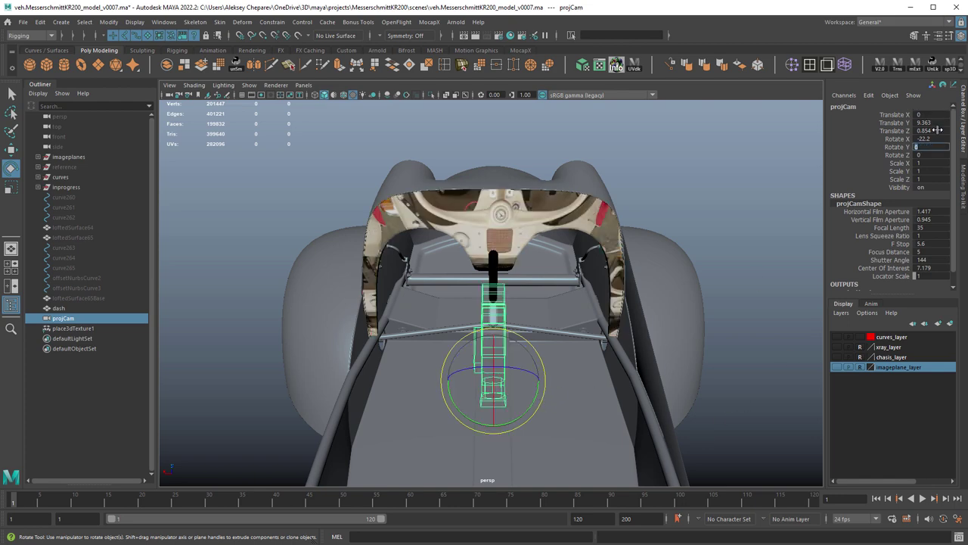
alt+drag(556, 310, 756, 227)
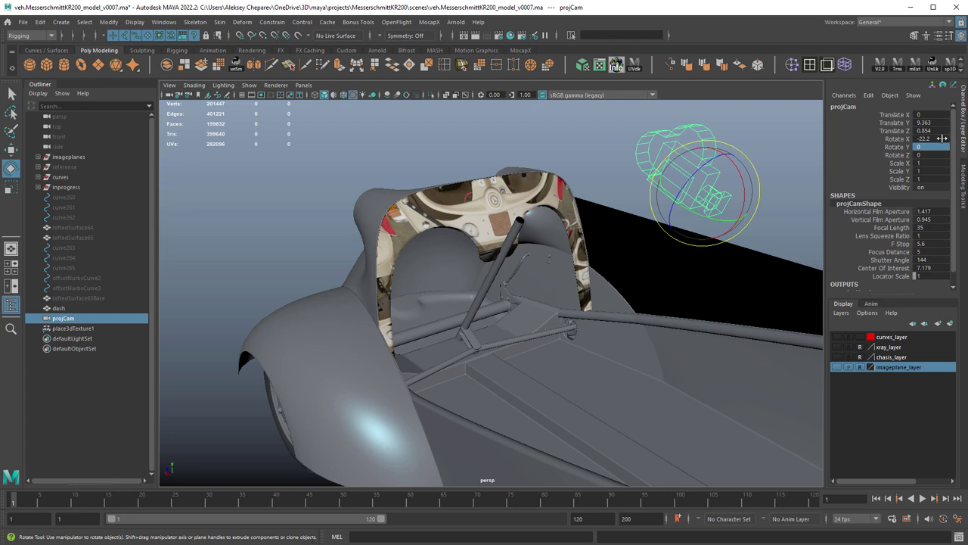
text(0)
key(Return)
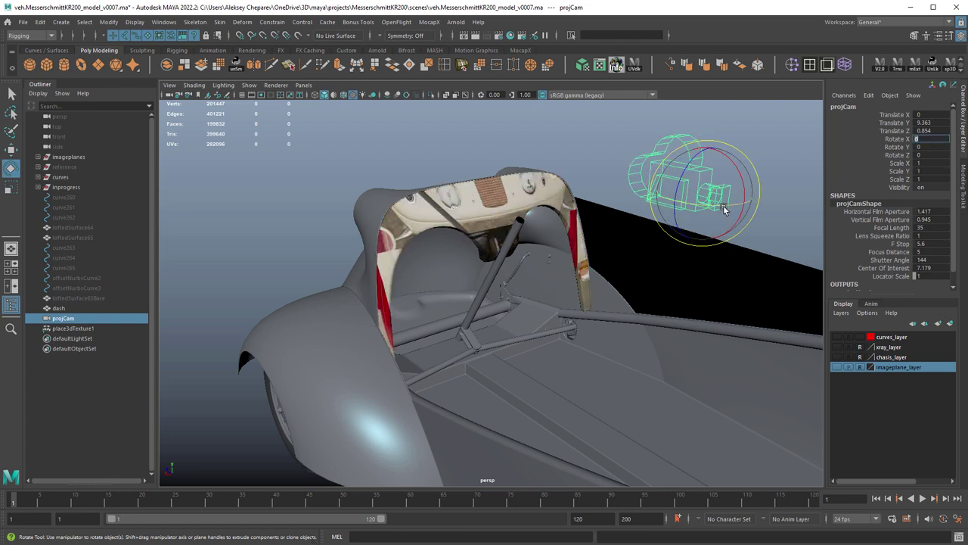
- Set projCam's Rotate Y to 180 and tilt it down toward the dash to a Rotate X of about -23
drag(730, 206, 655, 189)
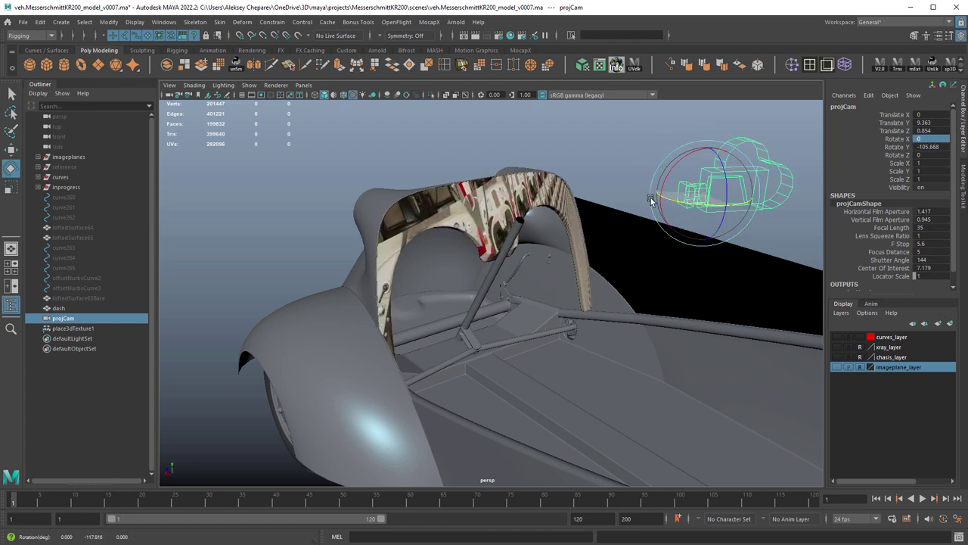
click(936, 147)
text(180)
key(Return)
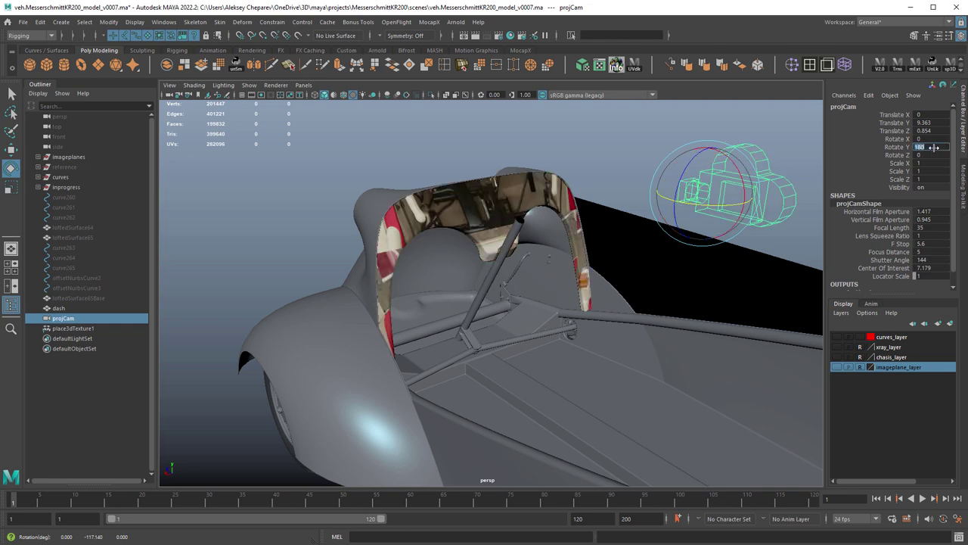
drag(744, 190, 745, 168)
alt+drag(633, 193, 596, 335)
- Shift projCam sideways to Translate X 0.26 and try scaling it uniformly to about 1.222
key(w)
key(e)
drag(704, 167, 496, 272)
key(ctrl+z)
key(r)
middle_drag(634, 285, 676, 288)
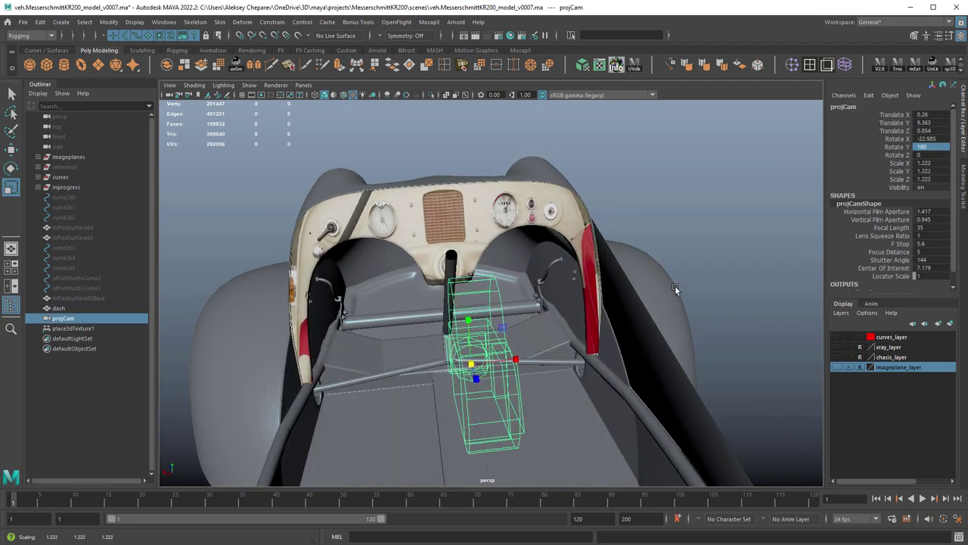
key(ctrl+z)
- Fit the photo to the dash by moving projCam to Translate Y 9.732, Z 1.01 and scaling it to X 1.033, Y 0.77
alt+drag(676, 288, 730, 286)
drag(623, 314, 628, 314)
drag(577, 277, 575, 266)
key(w)
mouse_move(706, 197)
mouse_down()
mouse_move(677, 184)
mouse_move(705, 198)
mouse_up()
drag(577, 278, 573, 245)
key(r)
drag(573, 245, 574, 261)
key(w)
drag(573, 253, 572, 250)
drag(659, 203, 659, 198)
key(w)
drag(658, 195, 660, 204)
key(r)
alt+drag(583, 264, 492, 288)
drag(601, 339, 597, 339)
alt+drag(530, 329, 578, 305)
key(w)
drag(510, 242, 484, 291)
- Select the dash surface and frame it closely in the perspective view
alt+right_drag(559, 318, 646, 353)
click(492, 237)
key(f)
alt+right_drag(492, 237, 548, 295)
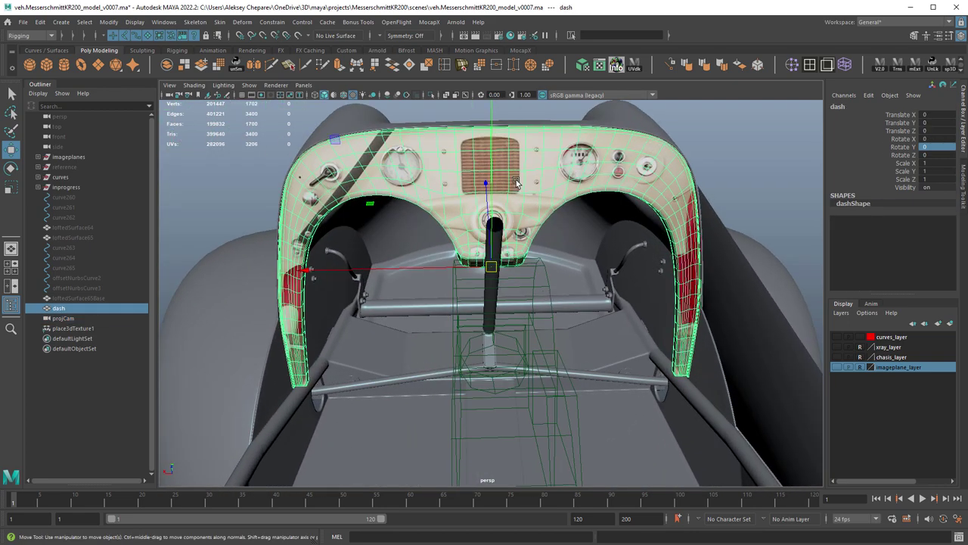
scroll(518, 183, up, 3)
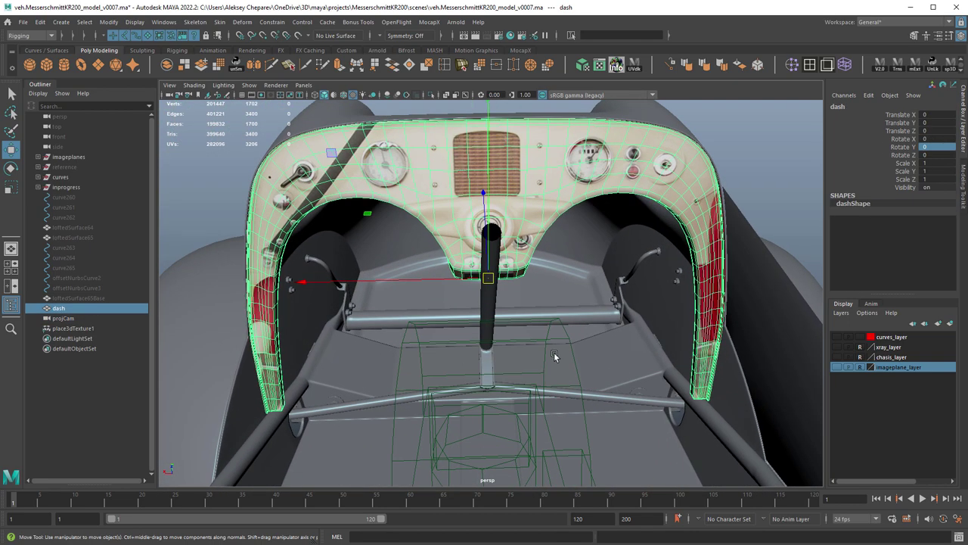
- Reselect projCam, turn on wireframe on shaded, and shift the camera to Translate X 0.247 to center the photo on the dash
click(520, 391)
click(564, 469)
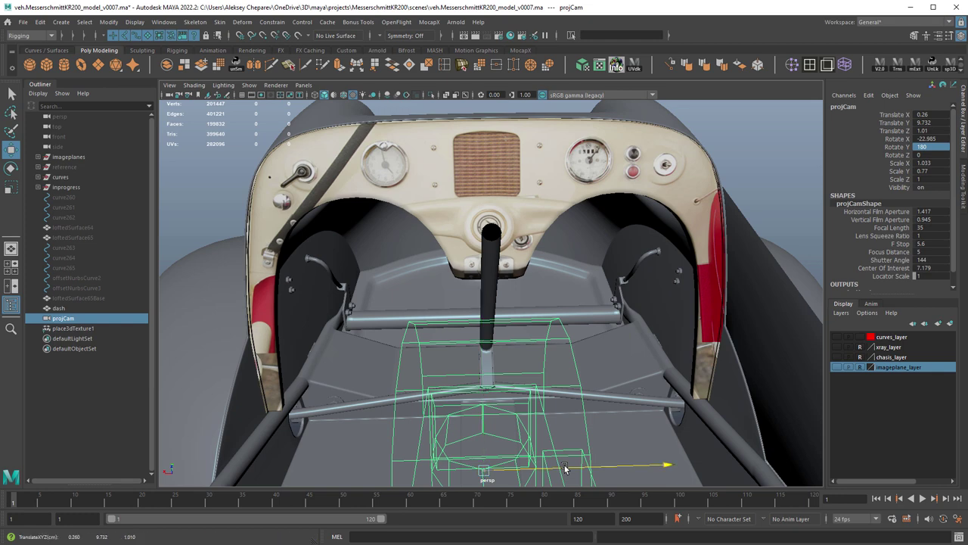
click(345, 95)
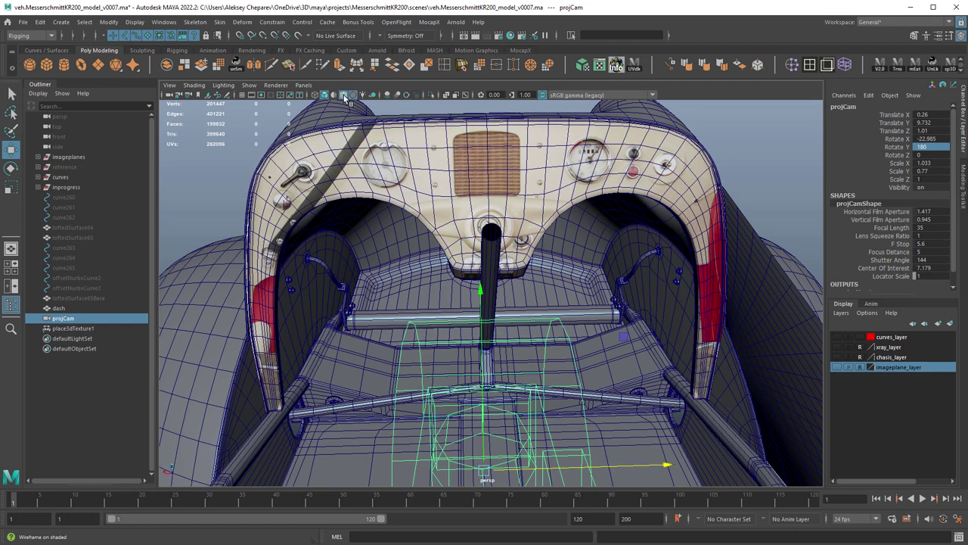
drag(609, 466, 613, 470)
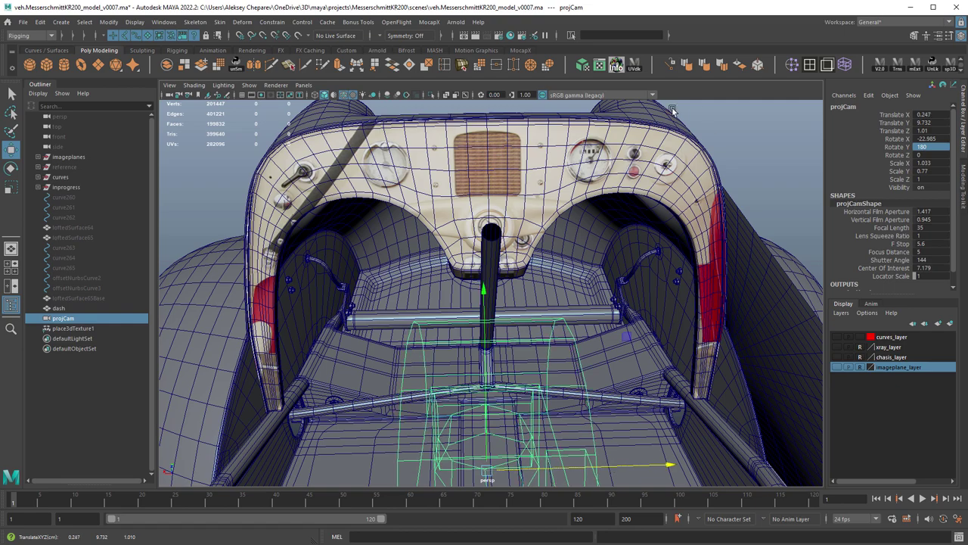
alt+drag(632, 206, 650, 229)
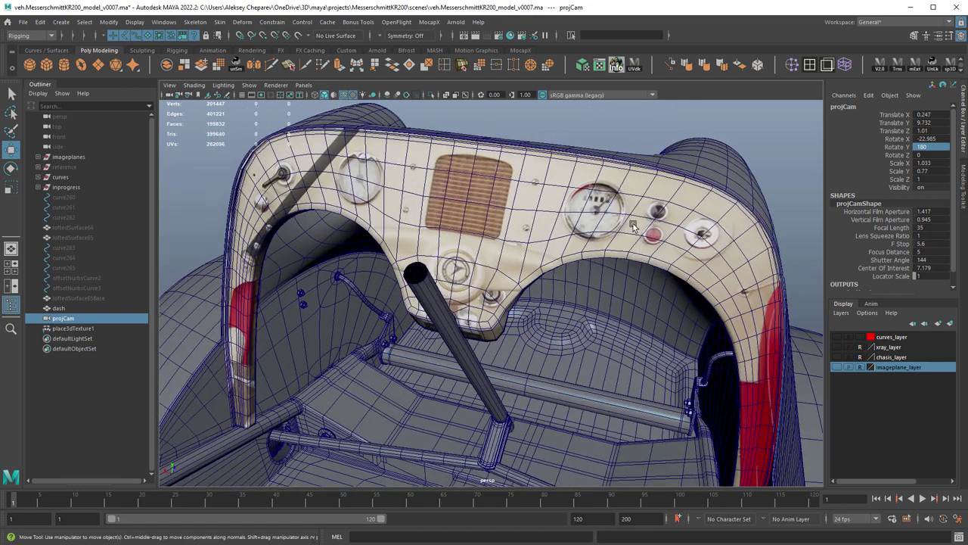
- Select the dash mesh with the projected speedometer area framed close up in the perspective view
alt+middle_drag(651, 224, 609, 249)
alt+right_drag(609, 248, 606, 221)
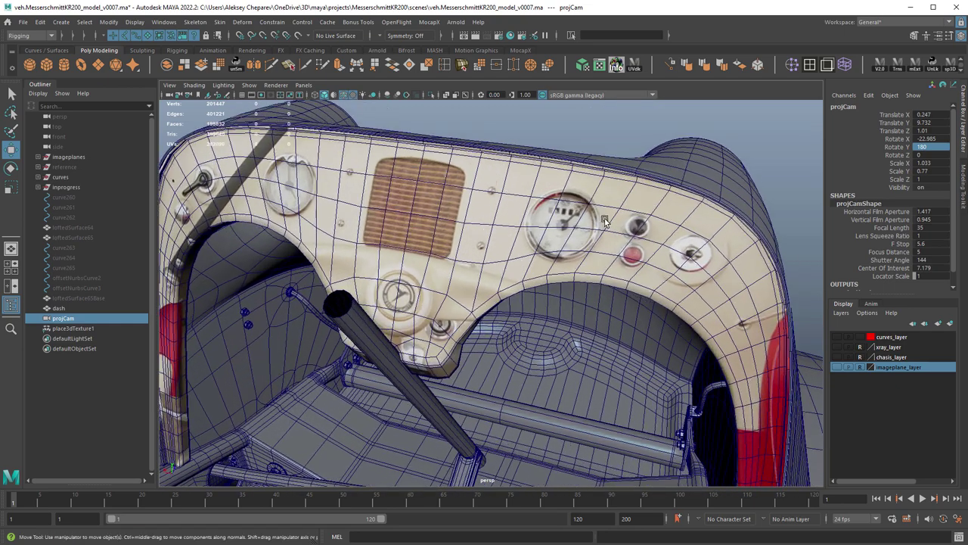
alt+drag(577, 224, 602, 209)
alt+right_drag(602, 210, 540, 213)
alt+drag(540, 212, 490, 204)
key(q)
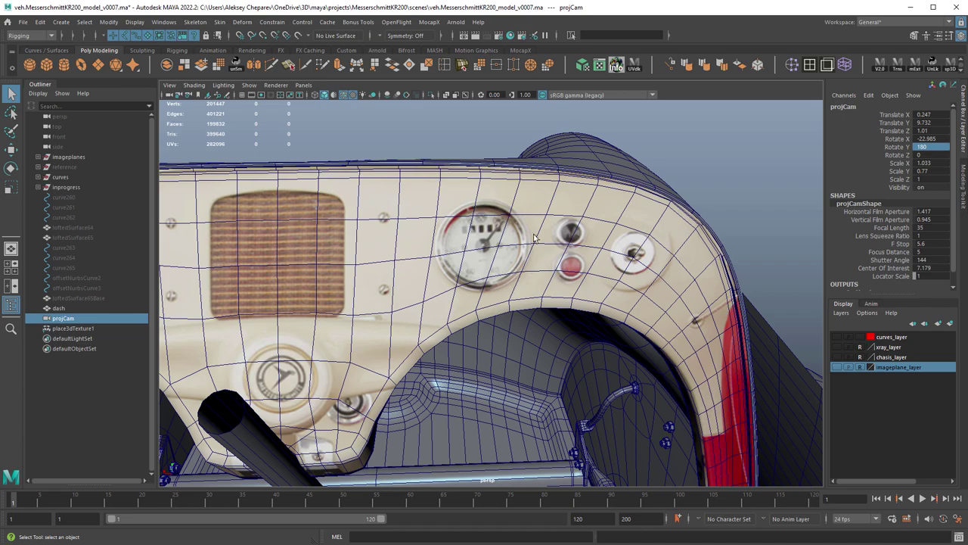
scroll(545, 242, up, 3)
click(546, 185)
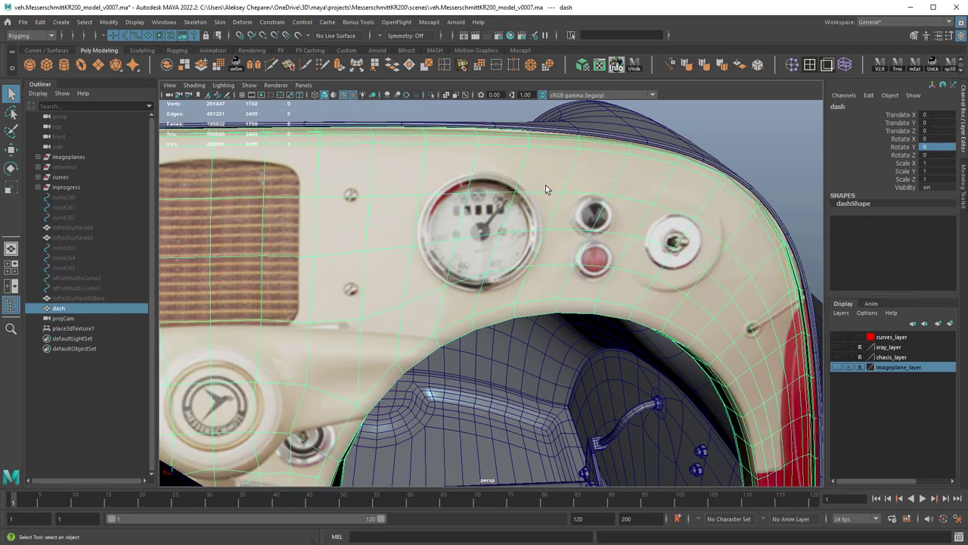
alt+drag(524, 268, 508, 230)
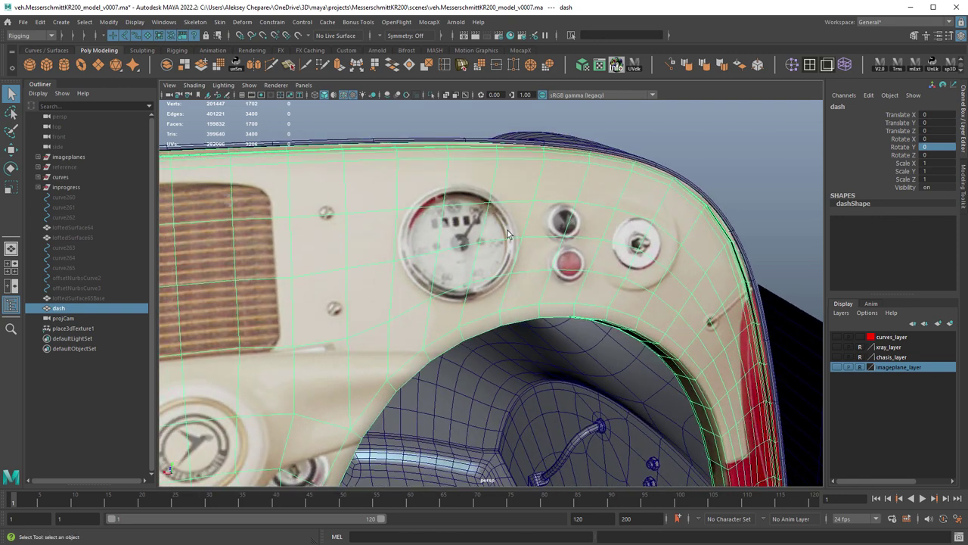
- Try cutting an opening in the dash by deleting the four-by-four block of faces around the speedometer
right_drag(526, 190, 524, 216)
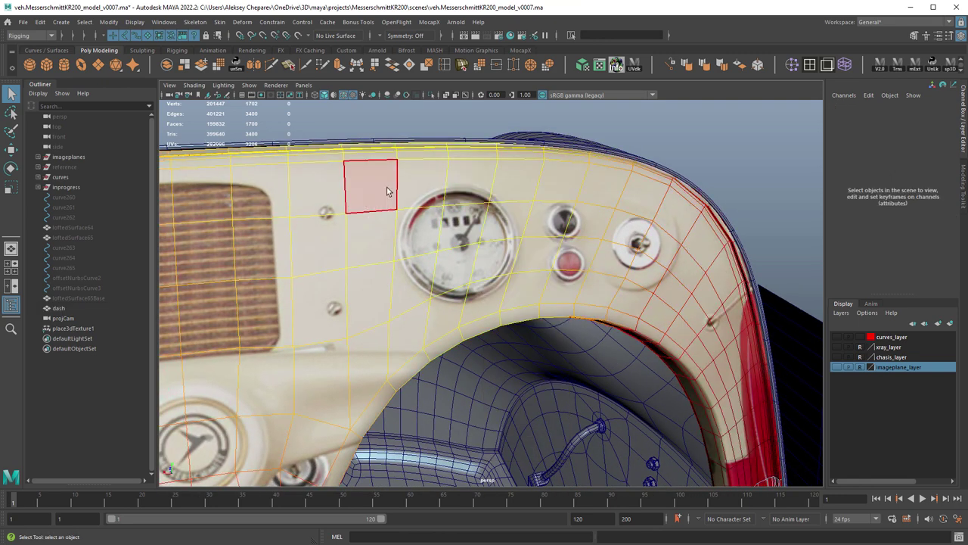
key(b)
click(381, 189)
shift+click(429, 186)
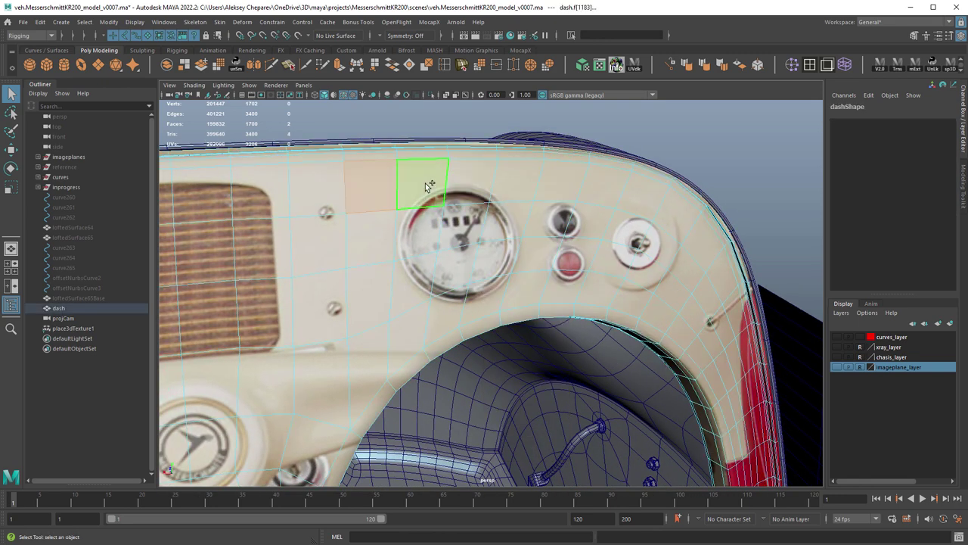
shift+click(475, 186)
shift+click(520, 186)
click(413, 229)
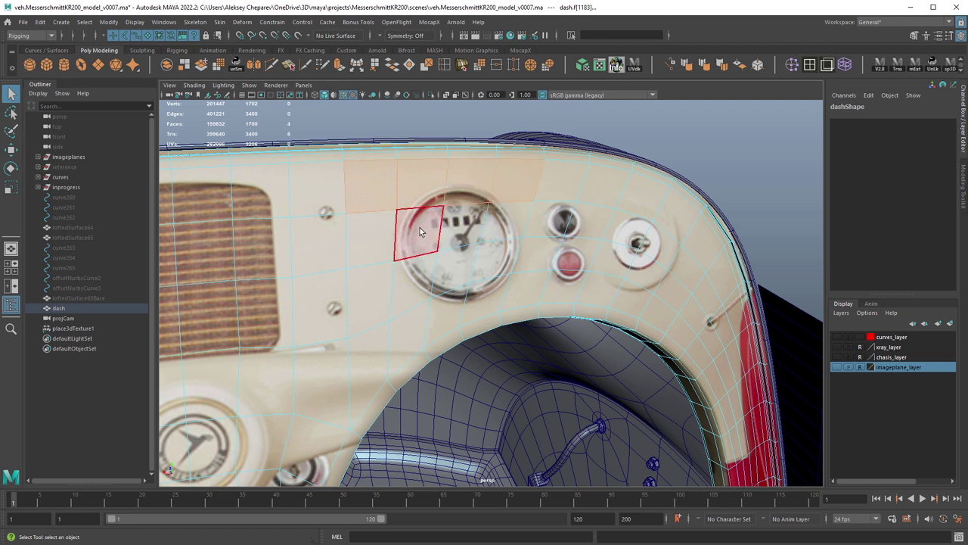
mouse_move(419, 187)
mouse_down()
mouse_move(401, 324)
mouse_move(444, 314)
mouse_move(500, 265)
mouse_move(508, 217)
mouse_move(461, 220)
mouse_move(513, 188)
mouse_move(560, 185)
mouse_move(542, 220)
mouse_move(542, 258)
mouse_up()
key(Delete)
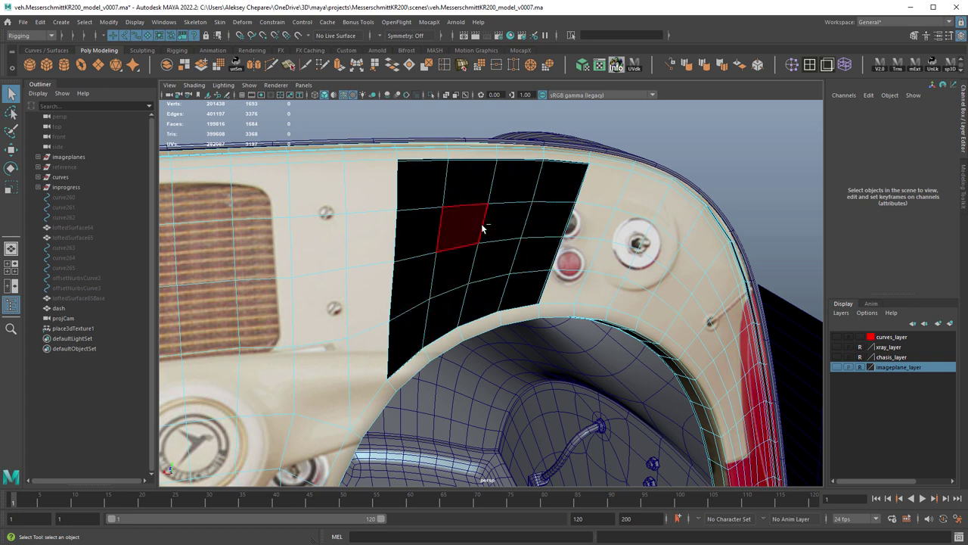
- Select the opening's border edges, undo the face deletion, and return the dash to object mode
key(F10)
click(397, 233)
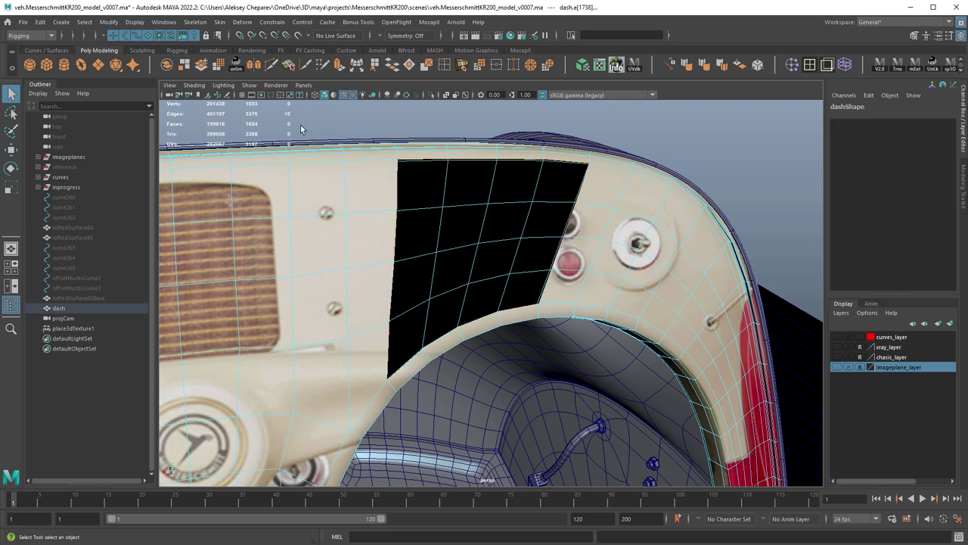
key(ctrl+z)
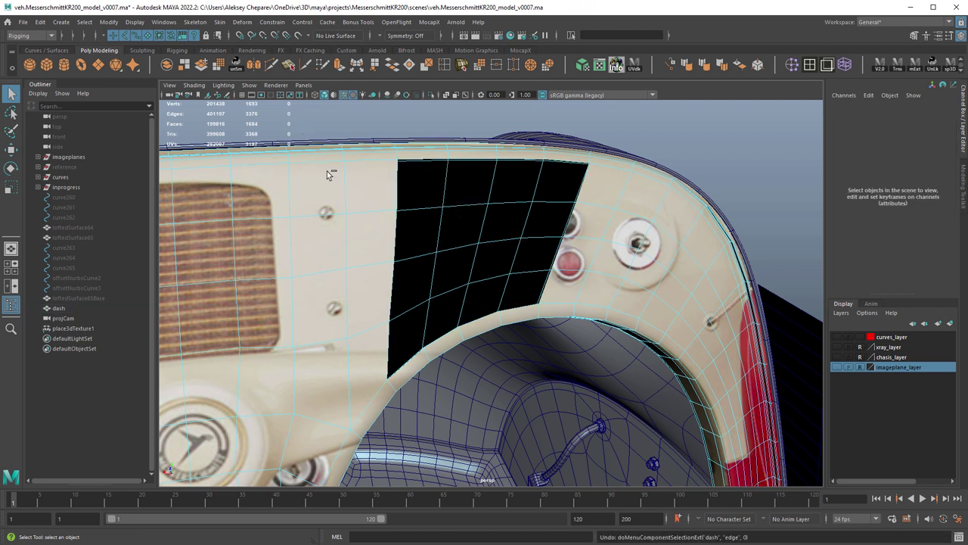
key(ctrl+z)
key(F8)
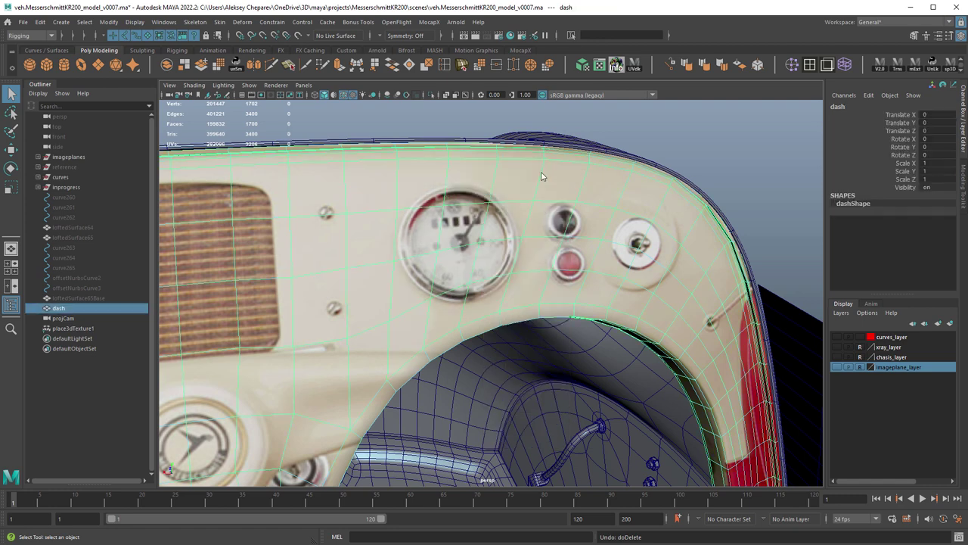
- Select projCam and set a key on all its transform channels to preserve the alignment
alt+drag(544, 178, 534, 237)
click(64, 318)
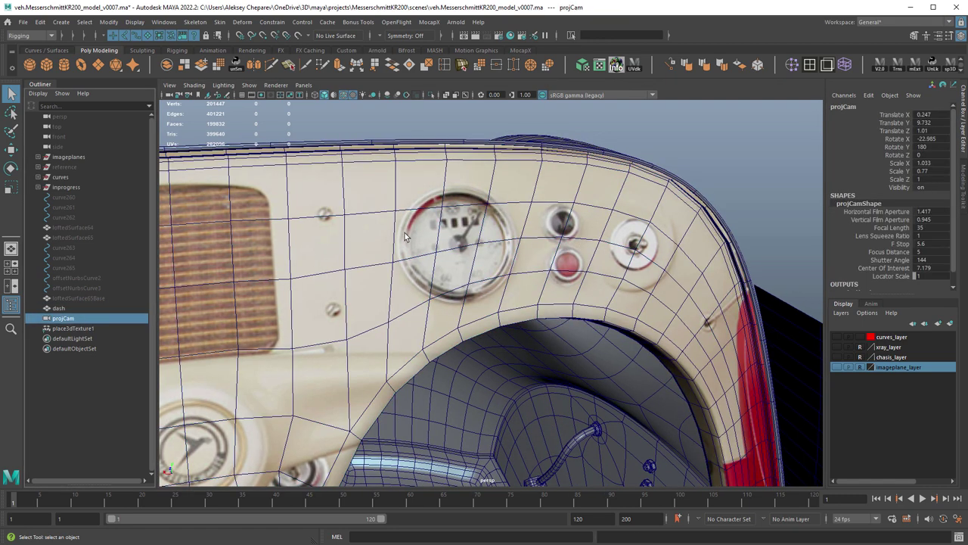
key(s)
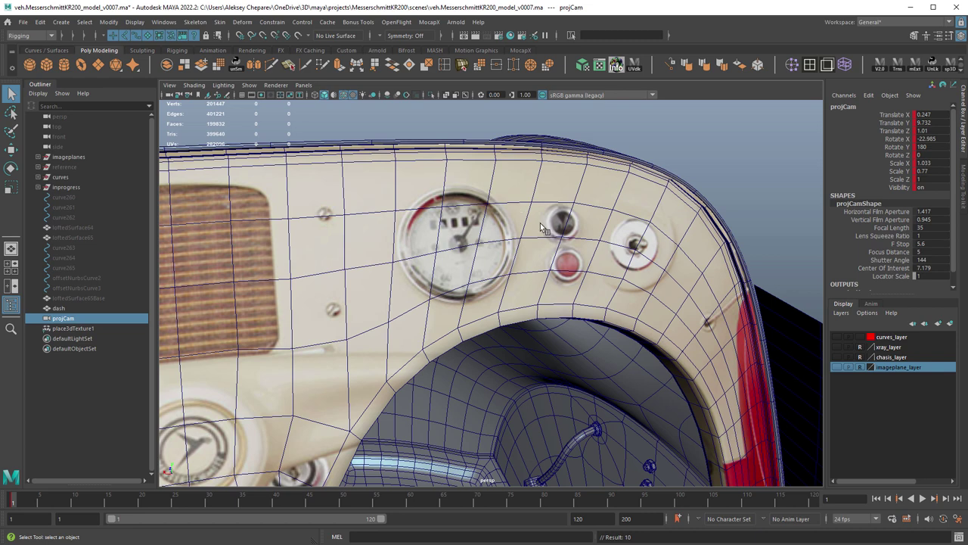
click(461, 204)
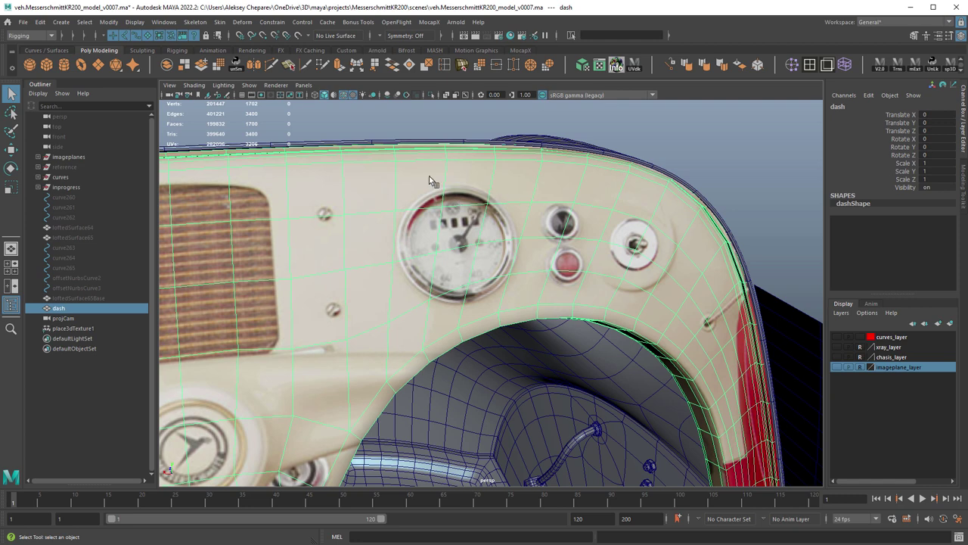
click(64, 67)
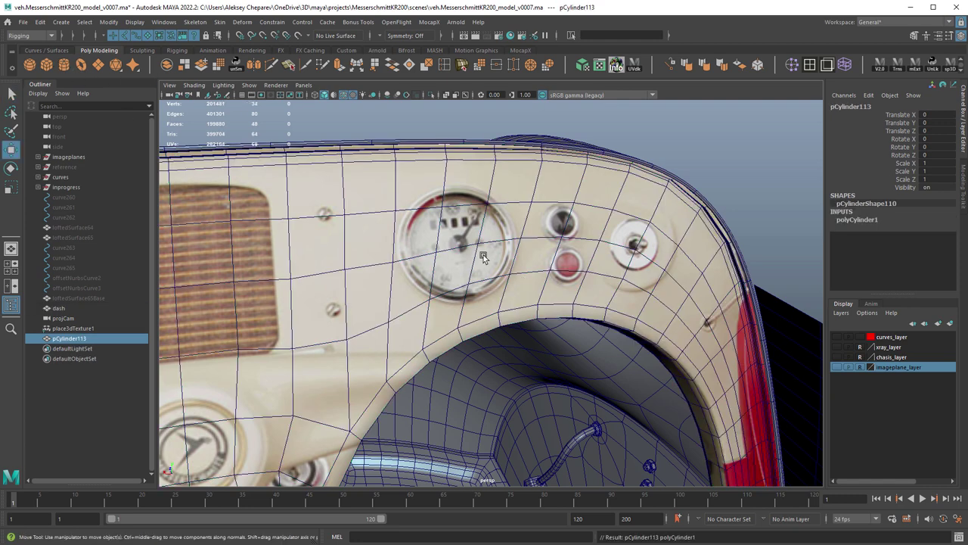
key(e)
drag(534, 205, 552, 326)
key(ctrl+z)
key(ctrl+z)
key(ctrl+z)
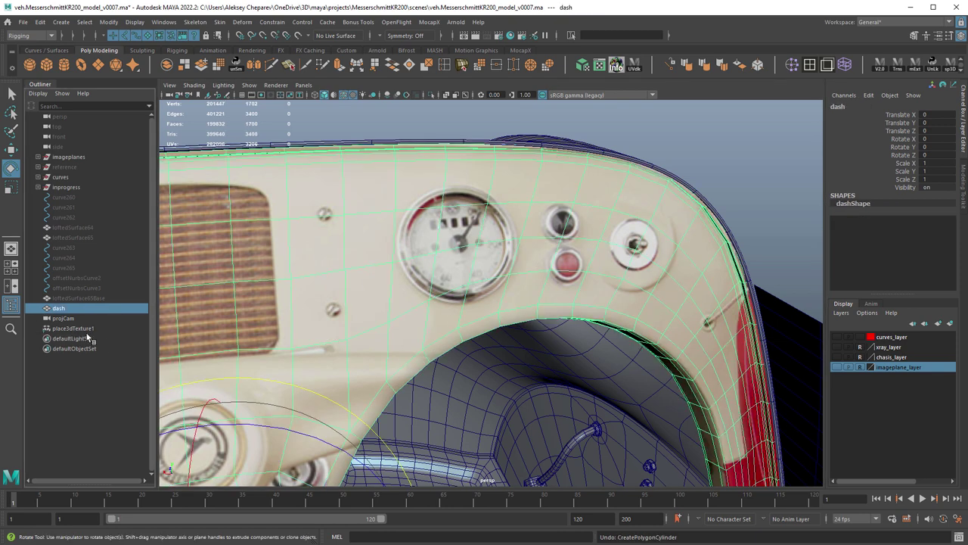
key(ctrl+z)
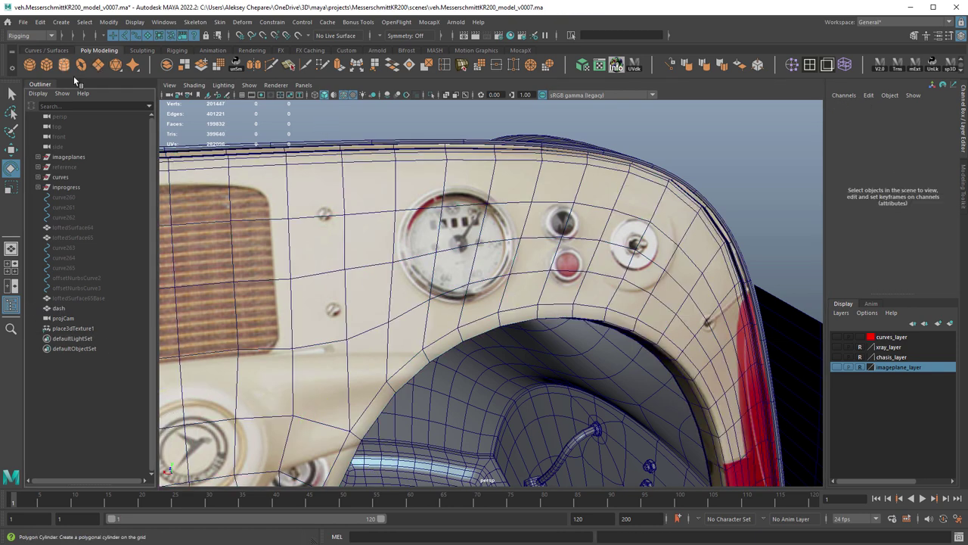
- Create a polygon cylinder, place it on the speedometer at X -1.702, Y 7.716, Z 8.408, and set its Rotate X to -41.207
click(64, 67)
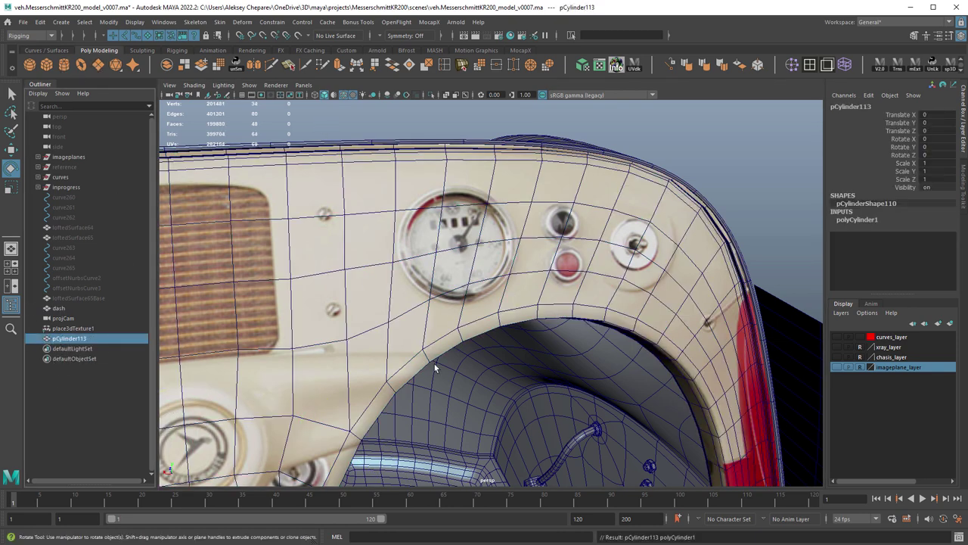
key(w)
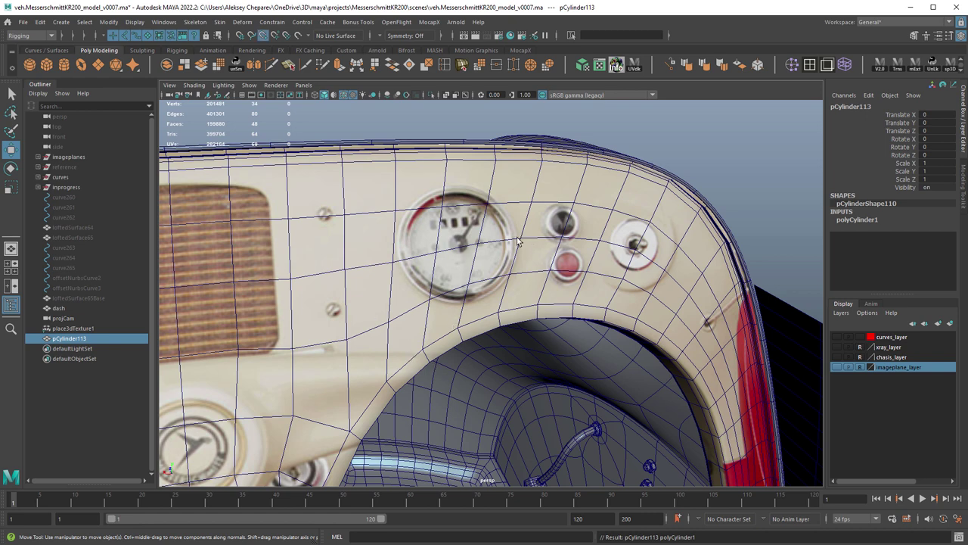
middle_drag(496, 242, 477, 244)
key(e)
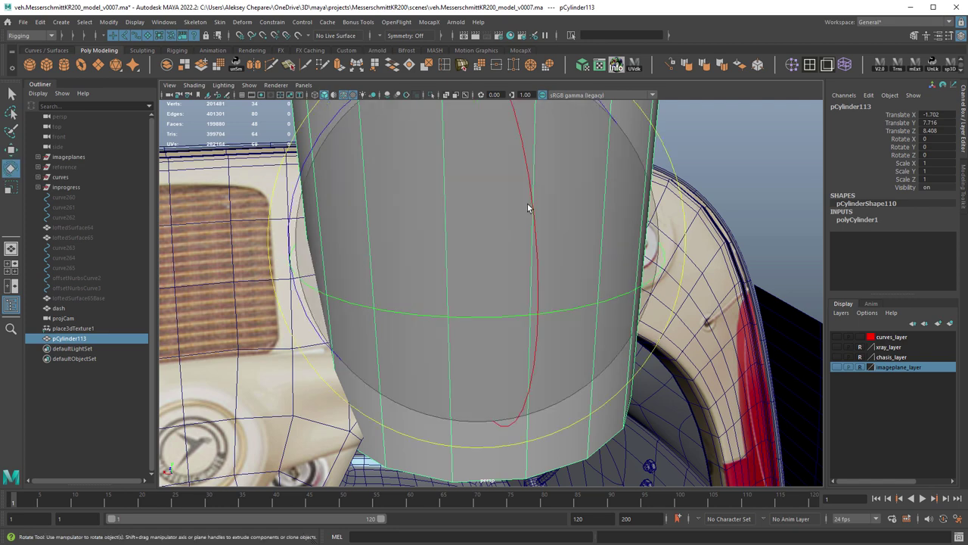
drag(530, 208, 634, 359)
key(t)
middle_drag(633, 359, 543, 313)
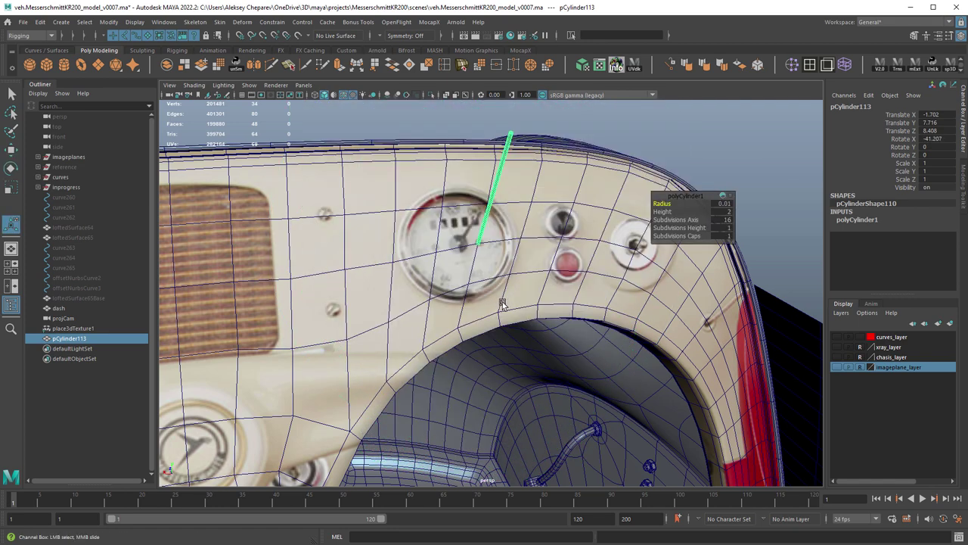
key(ctrl+z)
- Scale the cylinder uniformly down to roughly the speedometer's size and tilt its cap toward the dash plane
key(w)
key(r)
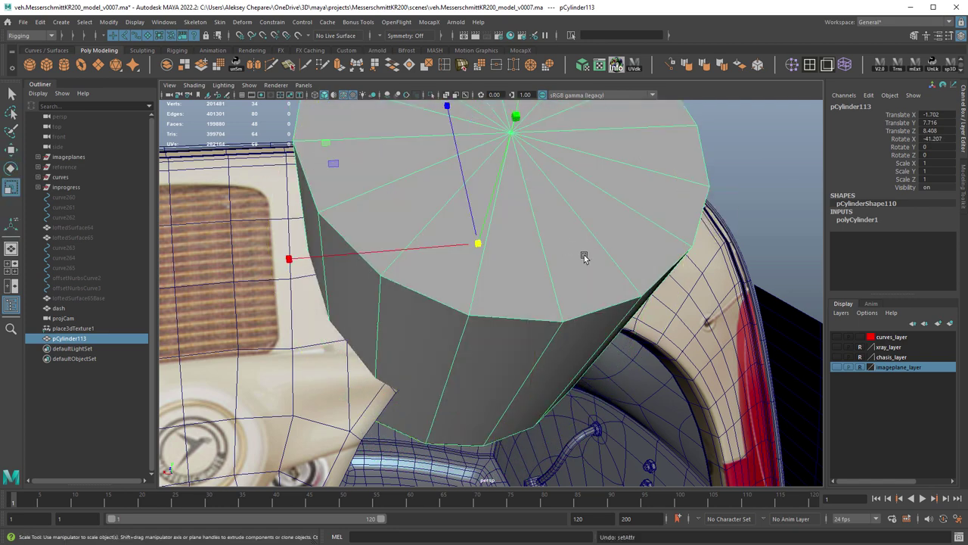
middle_drag(583, 259, 352, 239)
key(e)
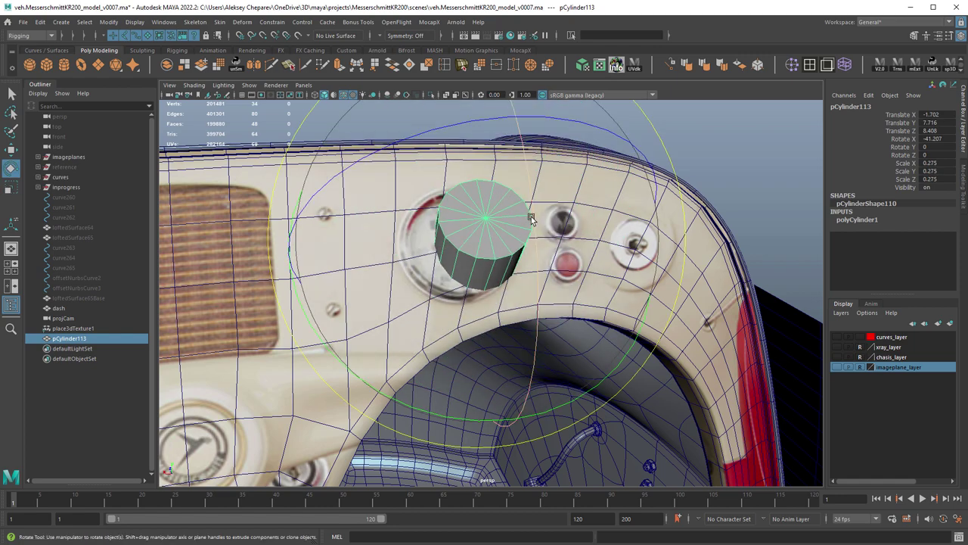
drag(562, 252, 542, 309)
key(r)
middle_drag(757, 308, 651, 309)
- Position the cylinder over the speedometer at X -1.576, Y 7.587, Z 8.695 and align its rotation to X -59.766, Y 3.854, Z 1.88
key(w)
middle_drag(554, 263, 650, 271)
key(r)
alt+drag(542, 277, 572, 288)
key(w)
drag(540, 259, 514, 301)
key(e)
key(w)
key(d)
click(470, 285)
key(e)
key(w)
key(e)
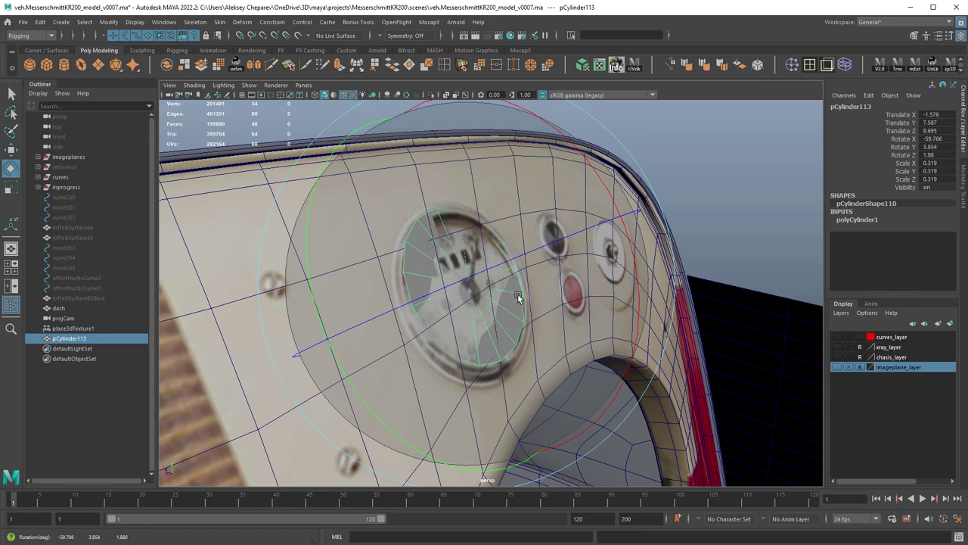
- Center the cylinder on the gauge at X -1.553, Y 7.582, Z 8.672 and scale it uniformly to about 0.34
alt+drag(595, 318, 542, 320)
key(w)
middle_drag(613, 339, 638, 341)
key(r)
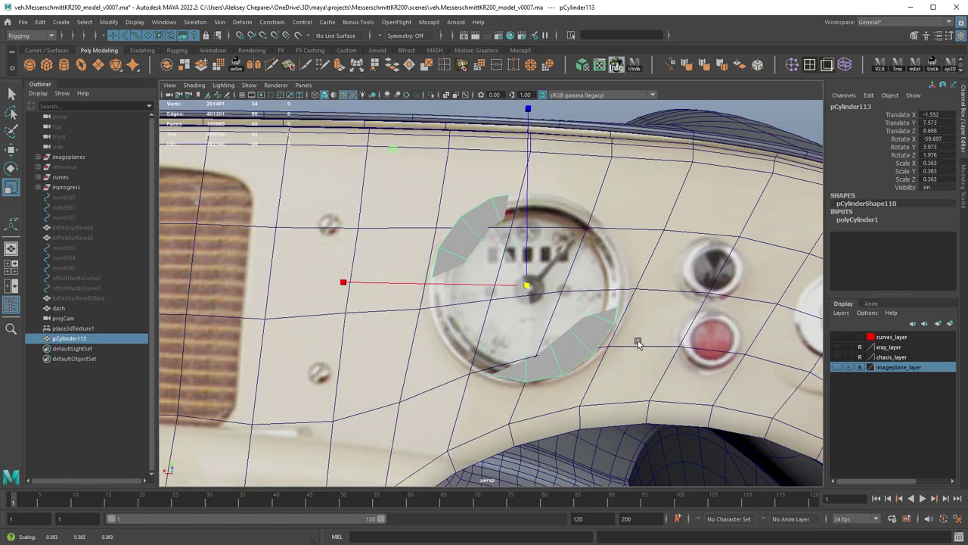
key(ctrl+z)
middle_drag(563, 336, 567, 336)
alt+drag(567, 336, 592, 321)
key(w)
drag(535, 268, 540, 265)
alt+drag(625, 329, 580, 237)
- Match the cylinder to the speedometer's outer rim with uniform scale 0.378 and position X -1.557, Y 7.577, Z 8.669
key(r)
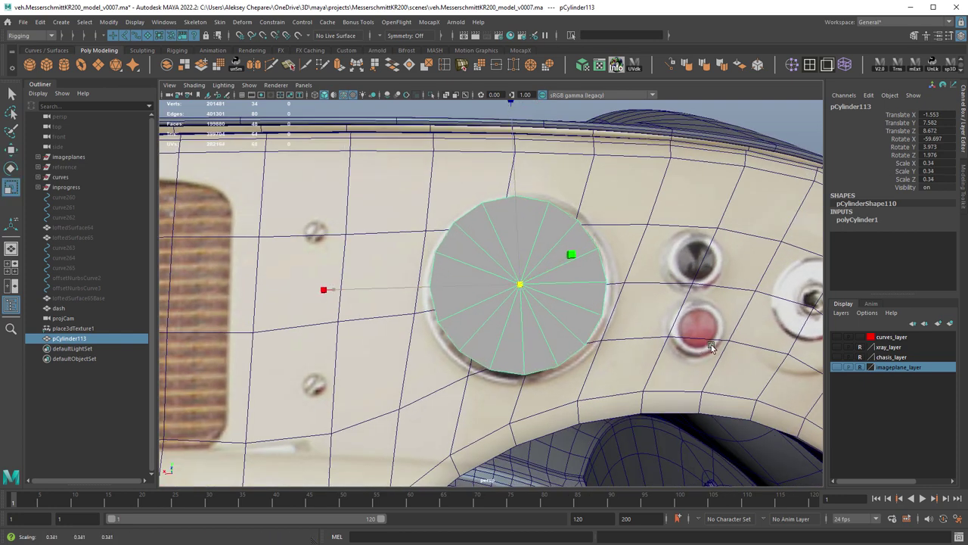
middle_drag(711, 344, 734, 343)
key(w)
key(r)
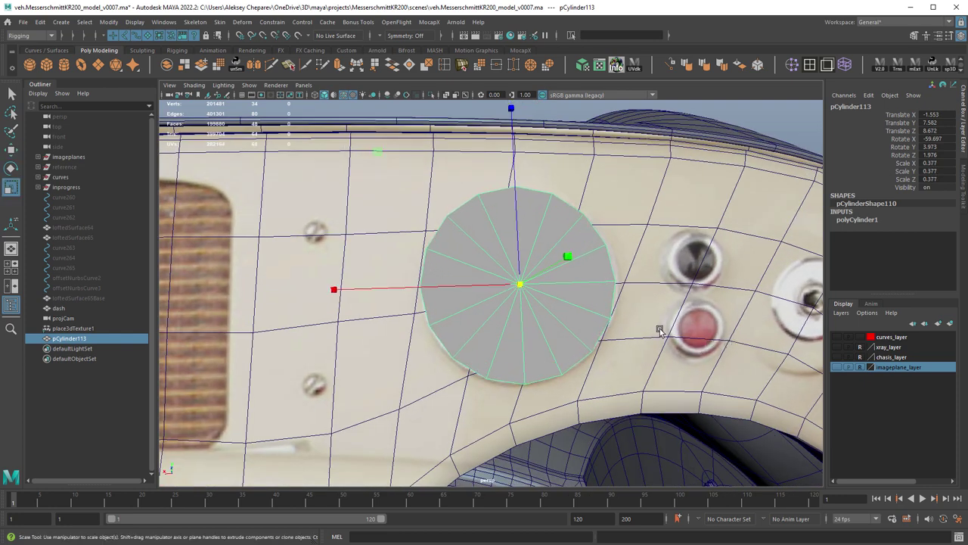
middle_drag(657, 329, 593, 293)
key(w)
key(r)
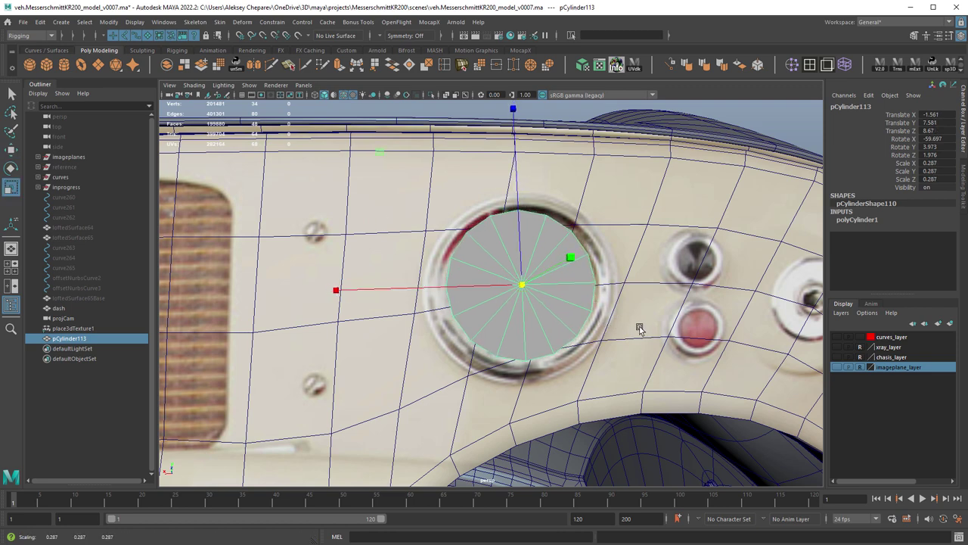
alt+middle_drag(640, 328, 656, 326)
key(w)
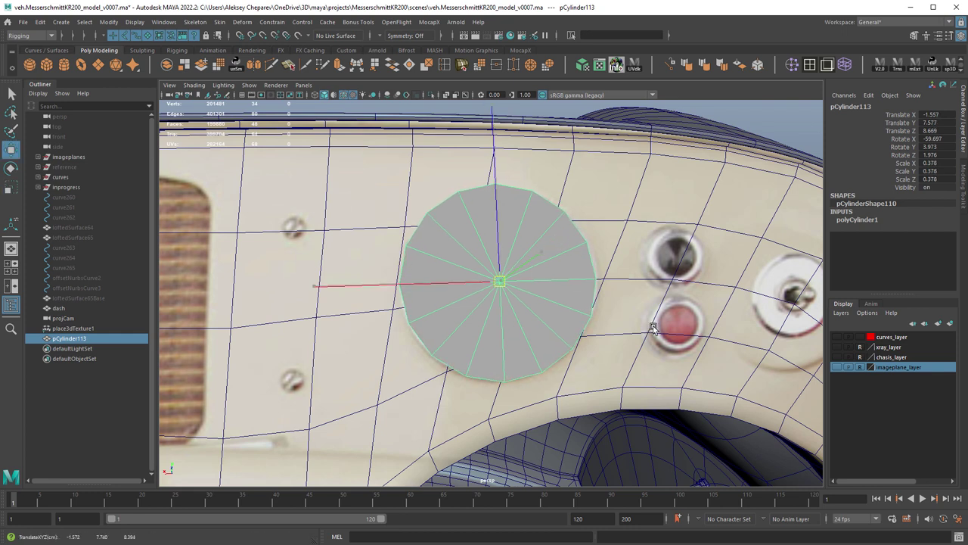
- Keep the cylinder at 16 axis subdivisions and spin it about its own axis to rotation X -59.609, Y 3.151, Z 3.382
click(857, 219)
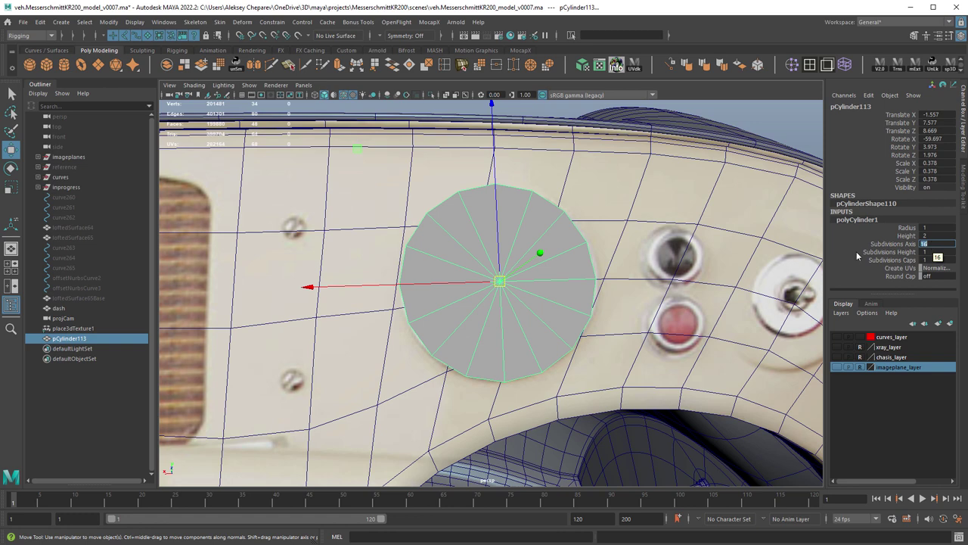
key(Return)
key(e)
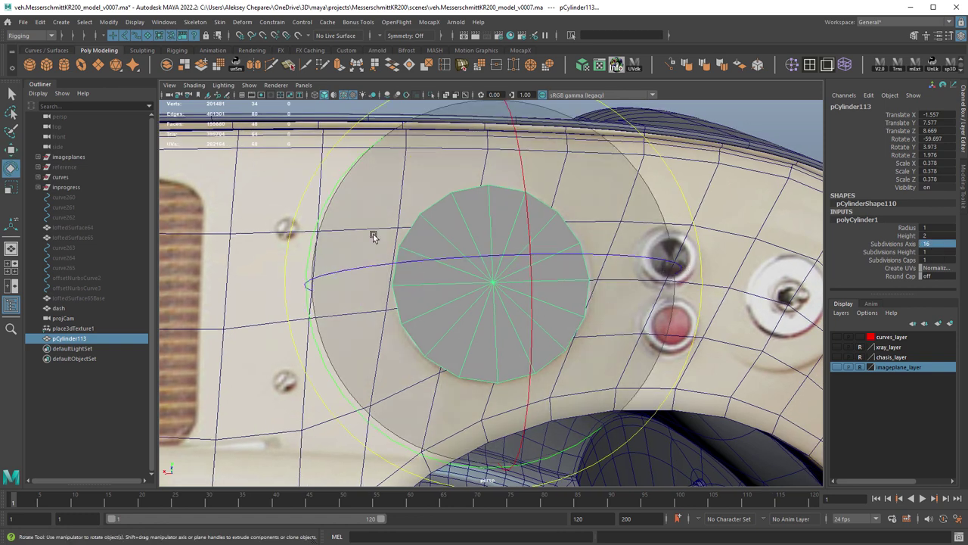
drag(317, 224, 347, 211)
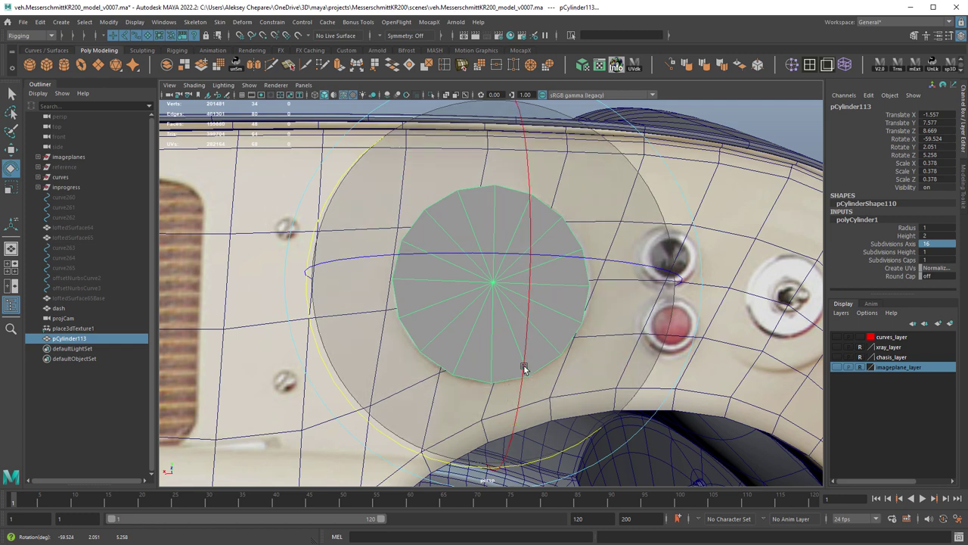
drag(515, 397, 563, 449)
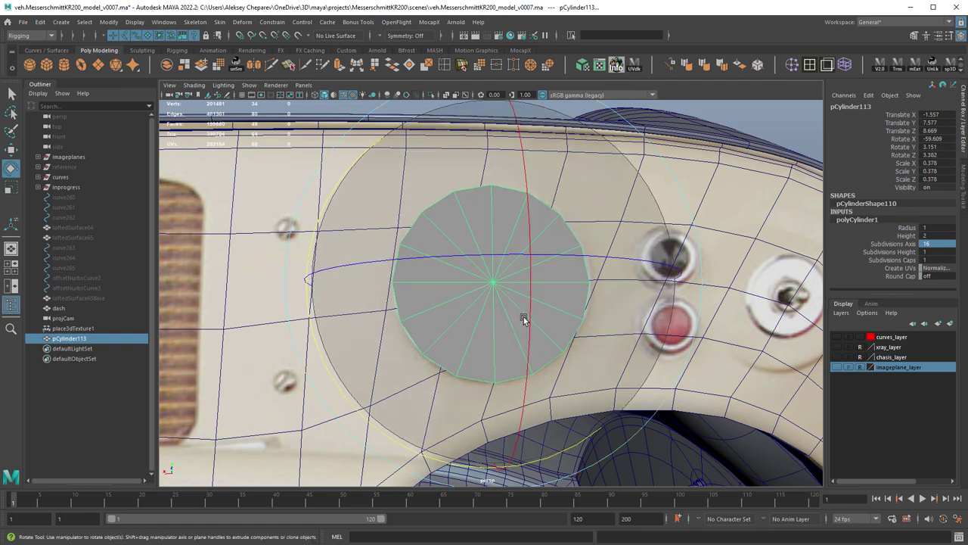
- Slide the cylinder out of the dash along its axis to X -1.563, Y 7.614, Z 8.605 and duplicate it
key(w)
alt+drag(604, 325, 549, 301)
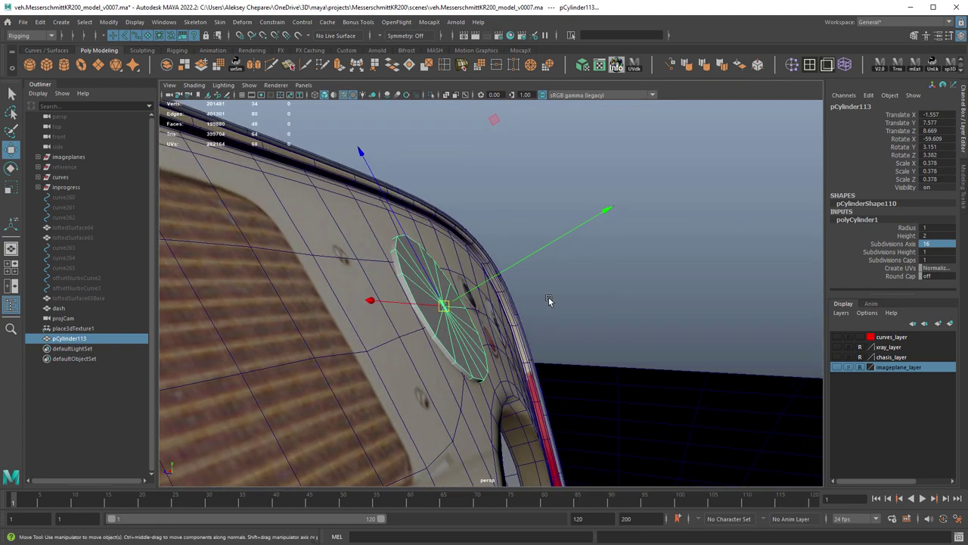
drag(505, 278, 523, 269)
alt+drag(597, 305, 482, 315)
key(ctrl+d)
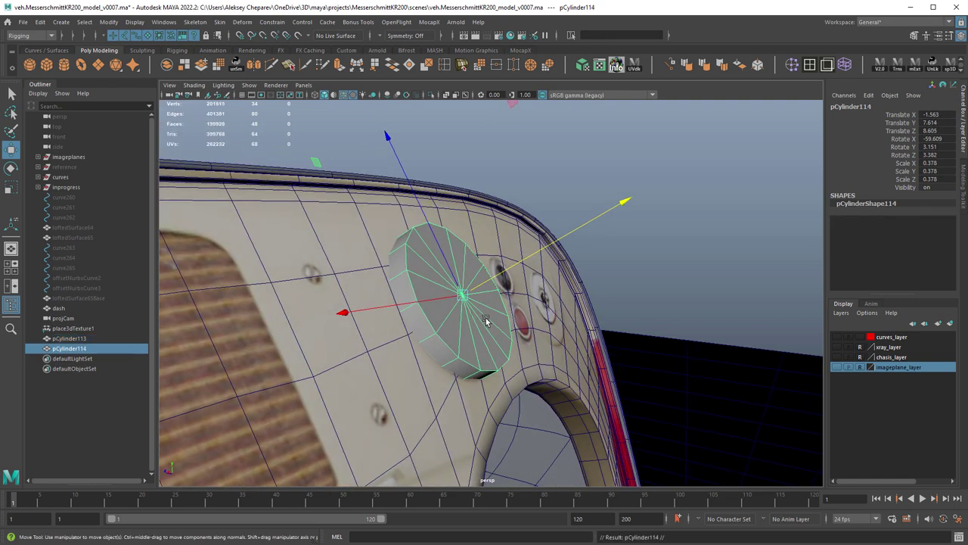
- Hide the duplicated cylinder and scale the original one uniformly to 0.327 to match the gauge's inner edge
key(ctrl+h)
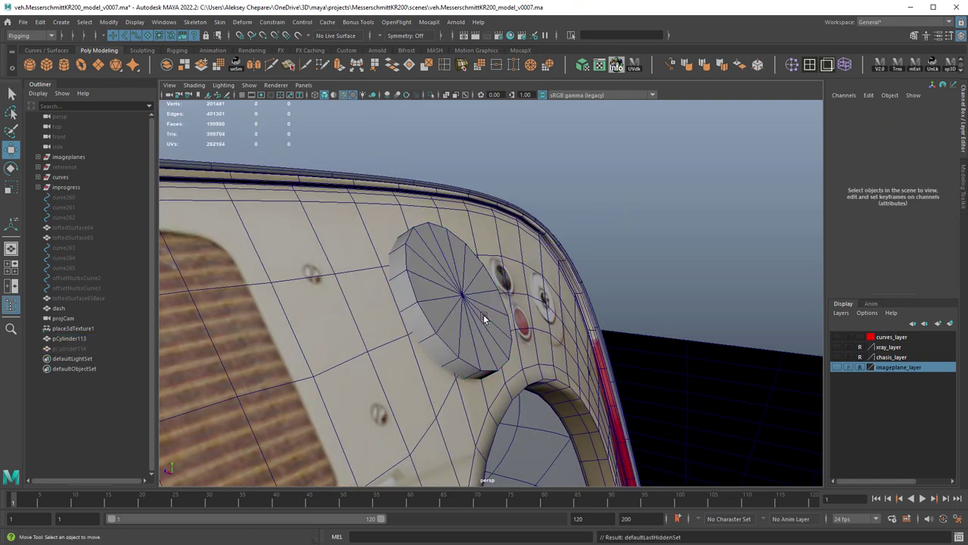
click(473, 305)
alt+drag(472, 305, 494, 324)
alt+right_drag(494, 324, 591, 334)
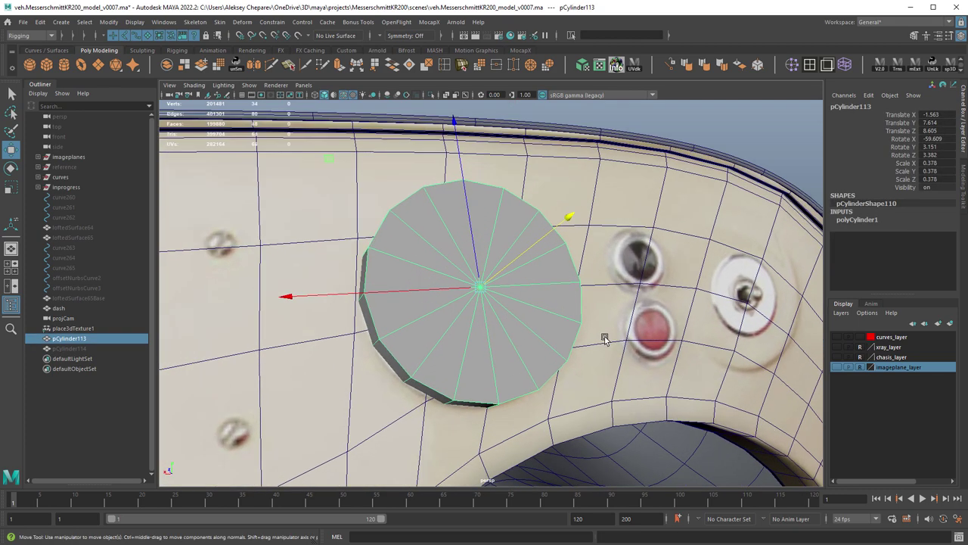
key(r)
key(f)
middle_drag(612, 341, 591, 335)
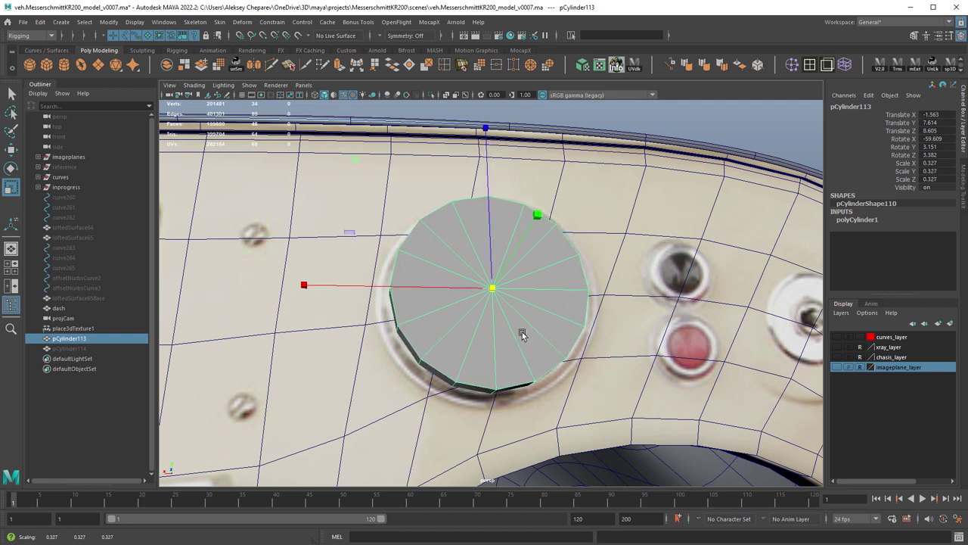
- Delete the front and back cap faces of the cylinder, leaving only its open side wall
alt+drag(522, 332, 519, 287)
right_drag(519, 287, 519, 318)
mouse_move(519, 319)
alt+mouse_down()
mouse_move(494, 321)
mouse_move(476, 264)
mouse_move(516, 307)
alt+mouse_up()
key(4)
key(Delete)
key(5)
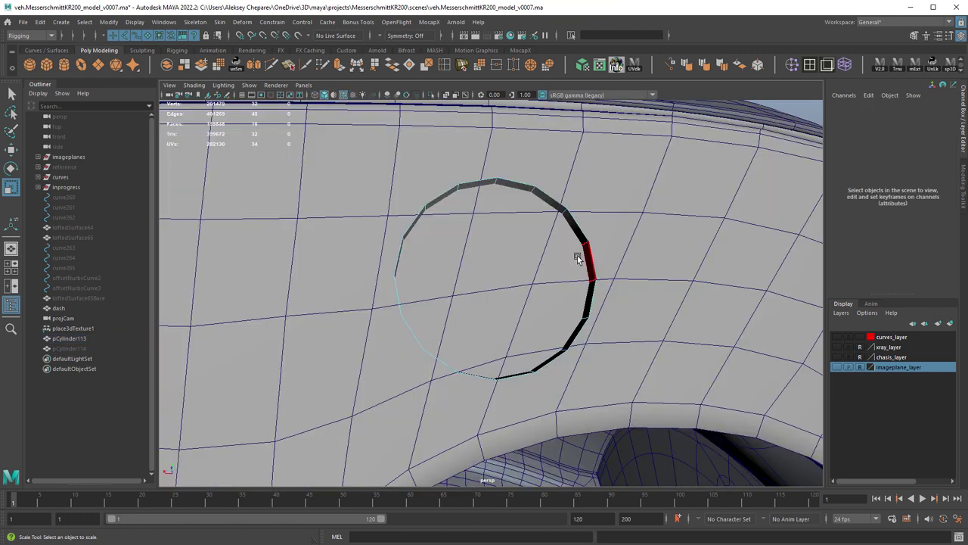
right_drag(575, 227, 393, 325)
alt+drag(496, 296, 461, 271)
key(q)
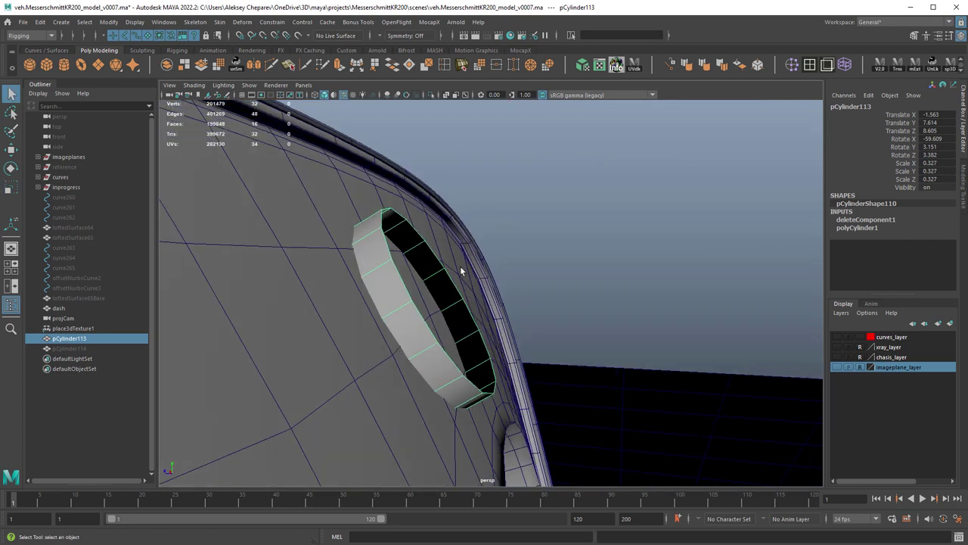
alt+drag(513, 306, 403, 191)
alt+drag(510, 203, 444, 196)
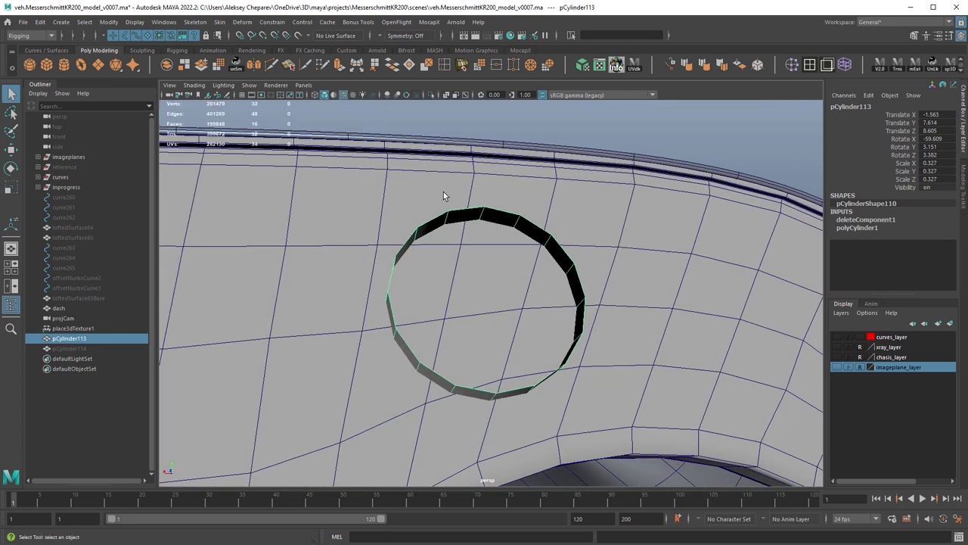
- Extrude the cylinder's side wall outward to form a thick ring as wide as the gauge's rim
alt+drag(408, 156, 378, 135)
click(339, 65)
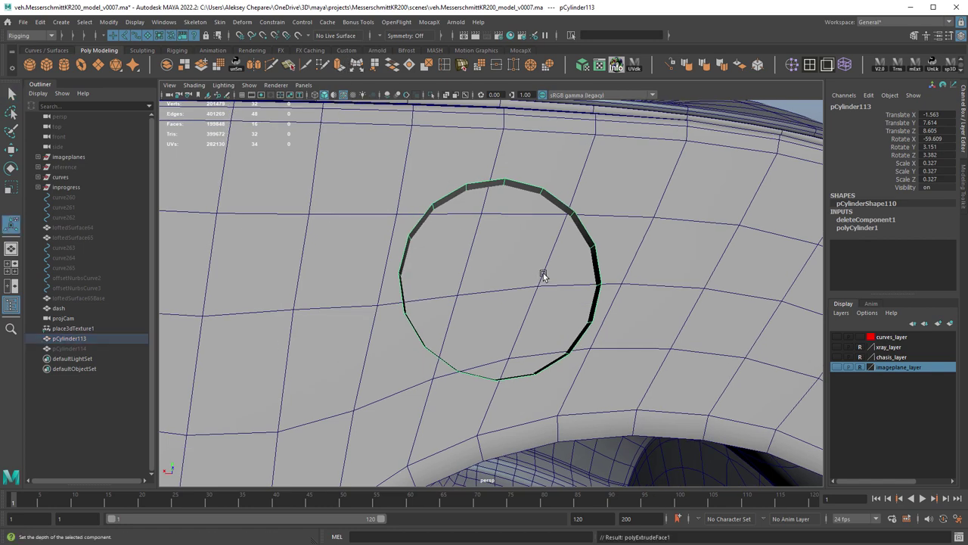
drag(392, 339, 380, 362)
mouse_move(572, 313)
alt+mouse_down()
mouse_move(576, 286)
mouse_move(590, 318)
alt+mouse_up()
key(q)
right_drag(593, 260, 624, 239)
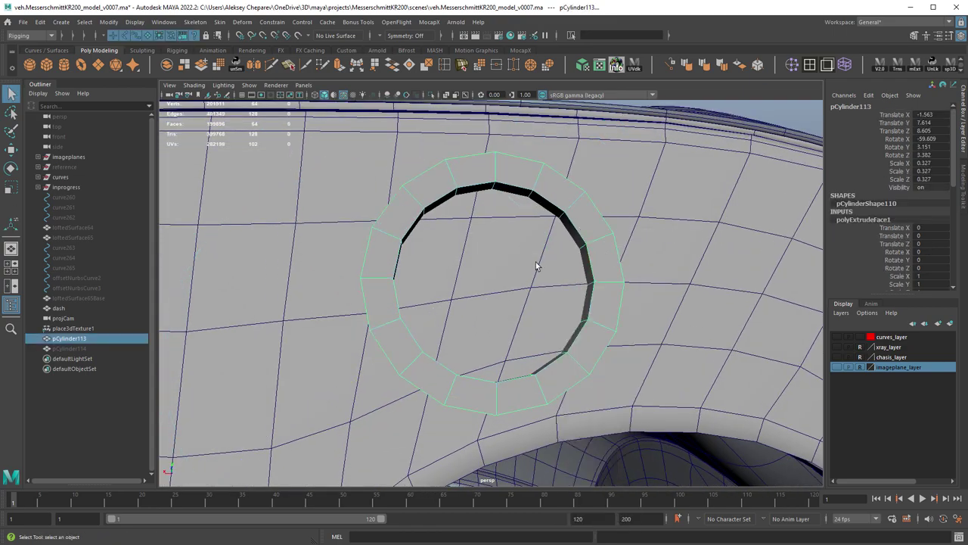
- Select the ring with the dash, inspect how they intersect from behind and in front, and save the scene
alt+drag(537, 264, 446, 333)
shift+click(557, 175)
alt+right_drag(447, 333, 573, 302)
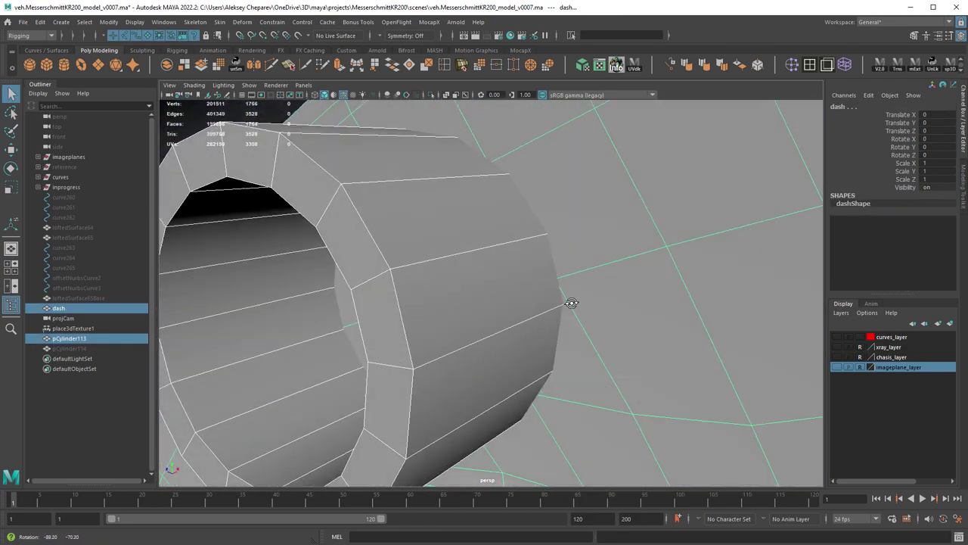
alt+drag(572, 303, 590, 248)
alt+drag(443, 343, 475, 210)
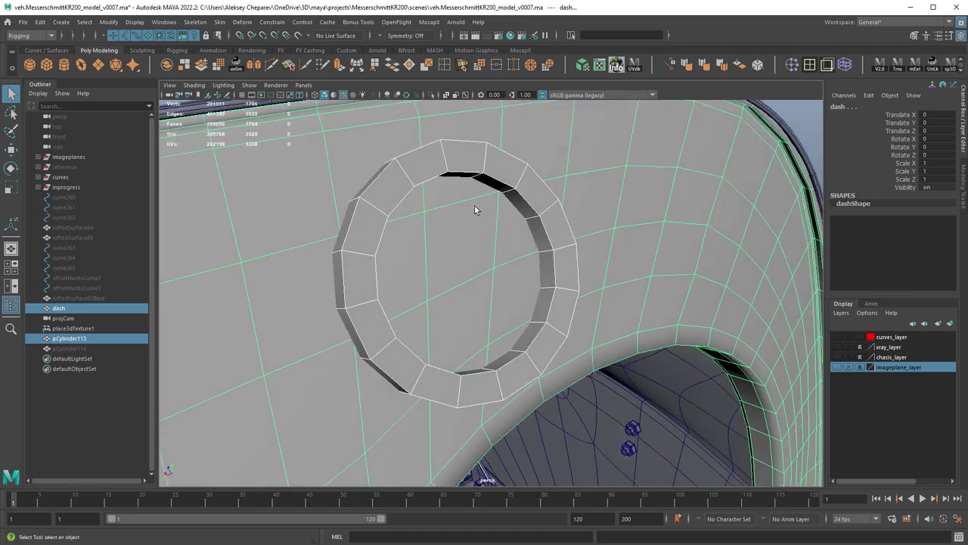
key(ctrl+s)
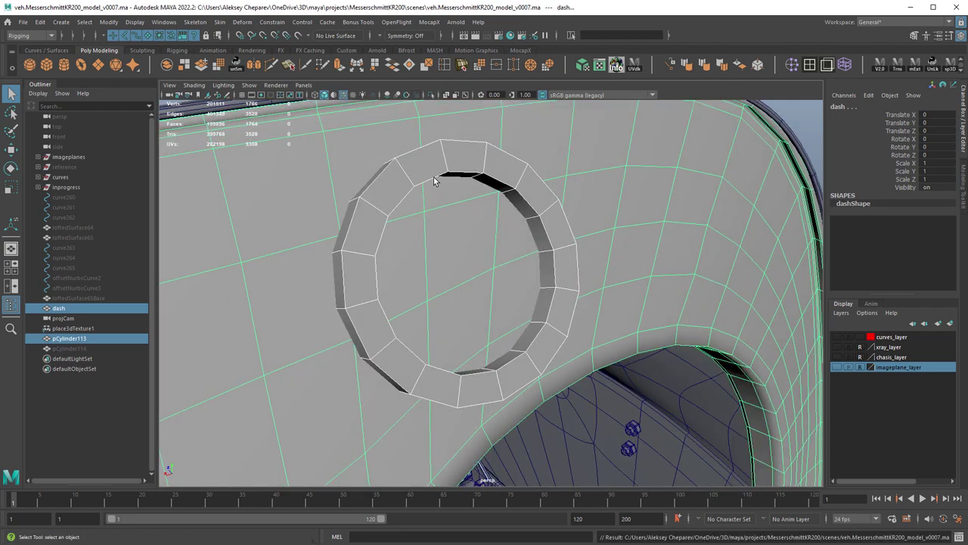
- Try to move the ring along its own axis relative to the dash
alt+drag(512, 229, 491, 216)
click(491, 216)
key(w)
drag(508, 288, 491, 276)
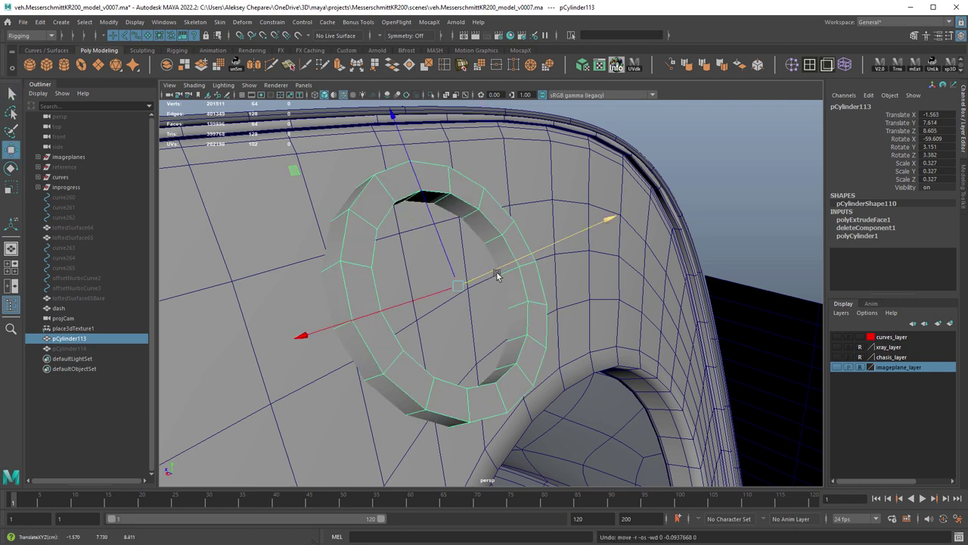
- Select the dash and the ring and combine them with a Boolean union using the Modeling menu set
shift+click(533, 209)
click(485, 158)
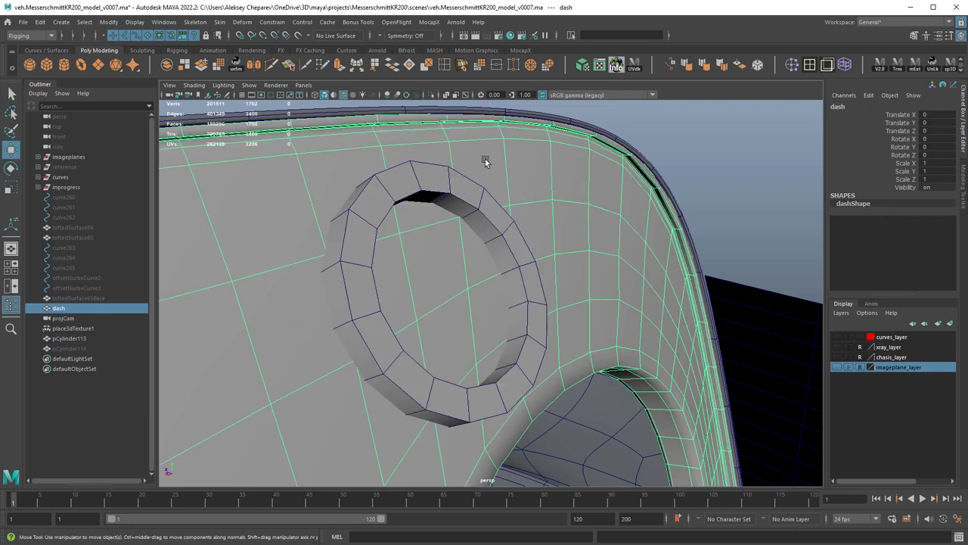
shift+click(468, 195)
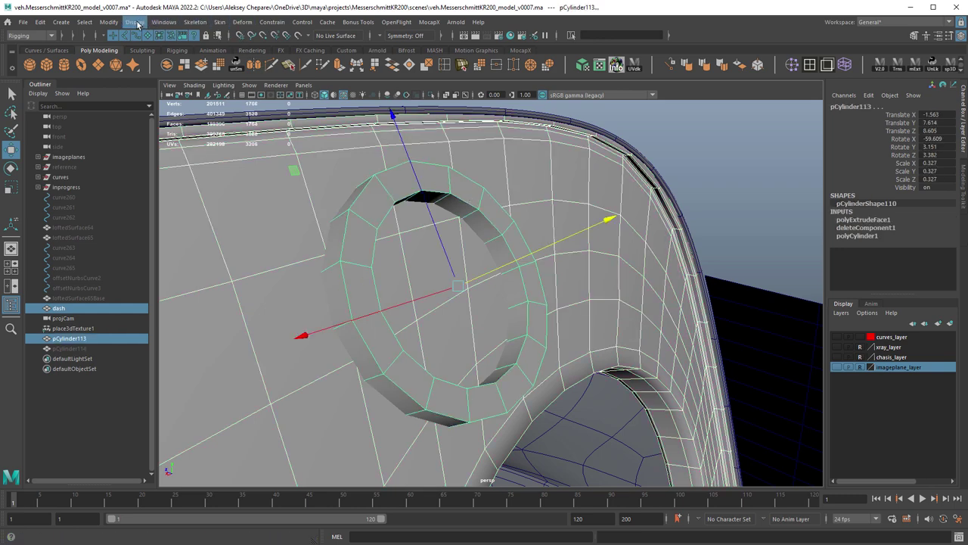
click(50, 36)
click(41, 50)
click(191, 21)
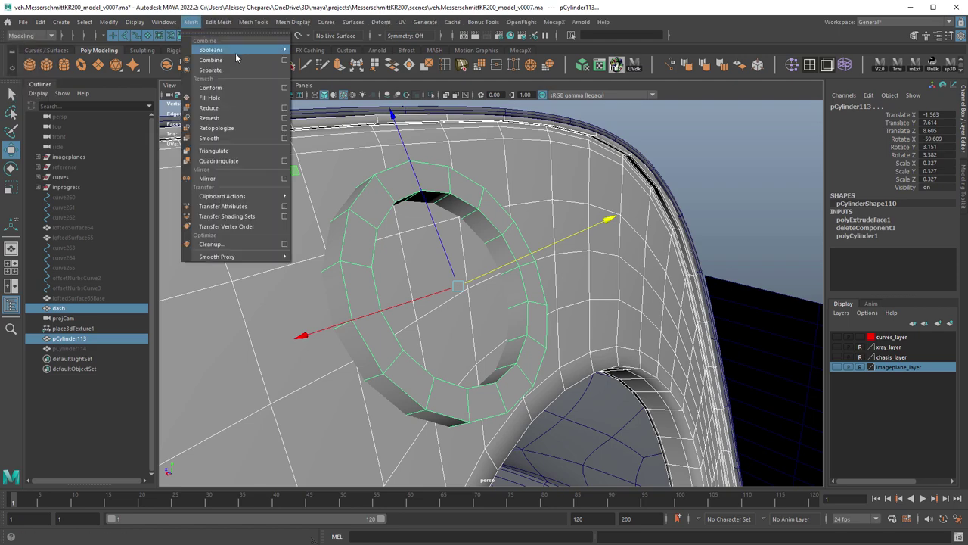
mouse_move(242, 50)
click(314, 53)
- Delete the ring's protruding edge loops on both sides of the dash, leaving only its outlines in the surface
alt+drag(589, 261, 536, 222)
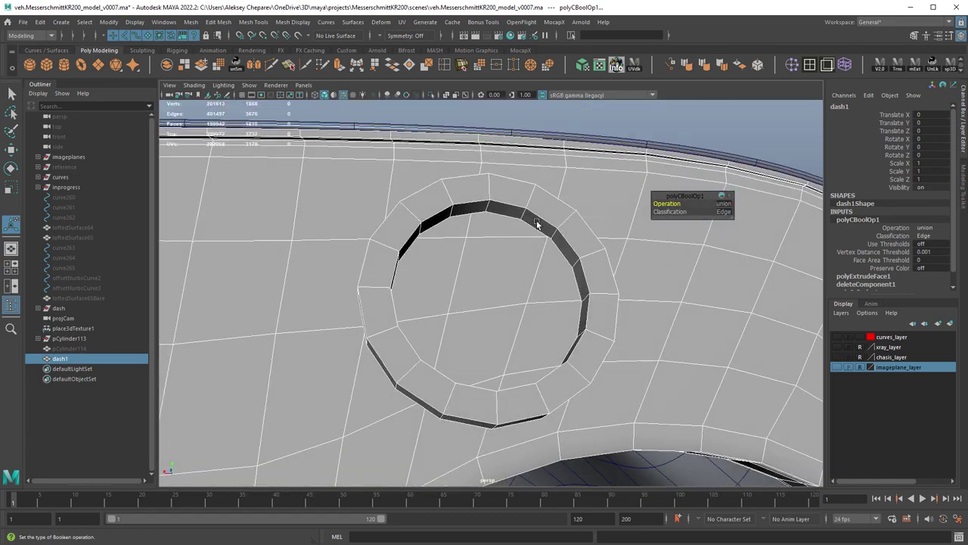
right_drag(536, 222, 537, 204)
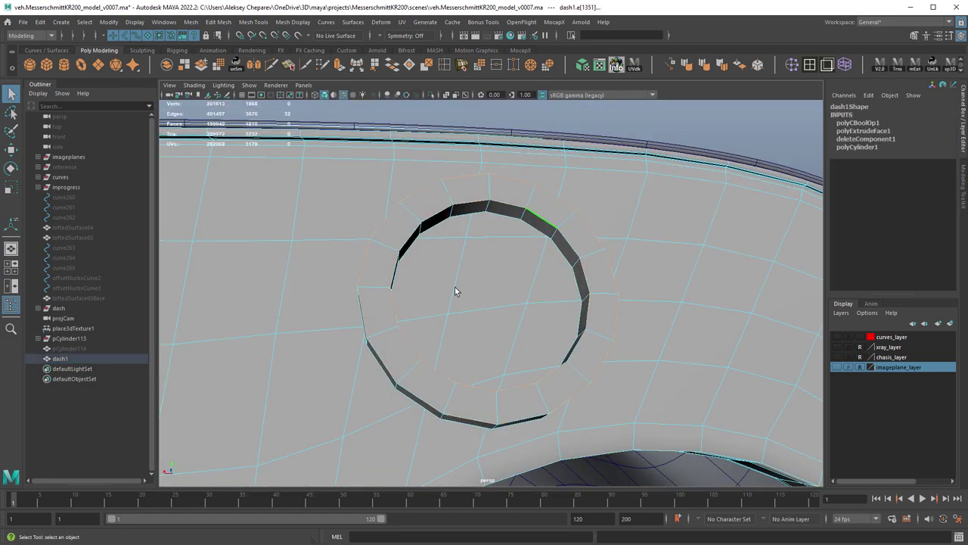
alt+drag(455, 291, 294, 295)
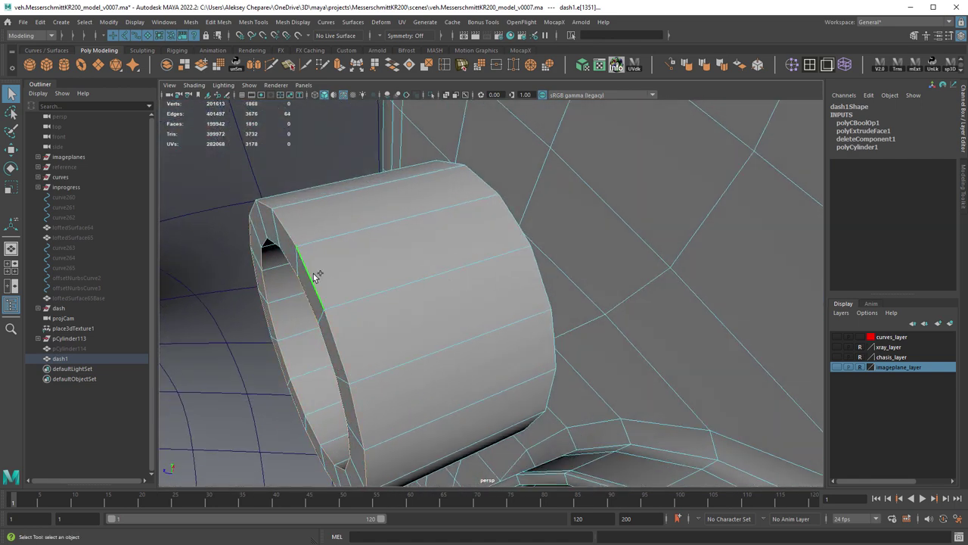
key(ctrl+Delete)
alt+drag(567, 275, 425, 173)
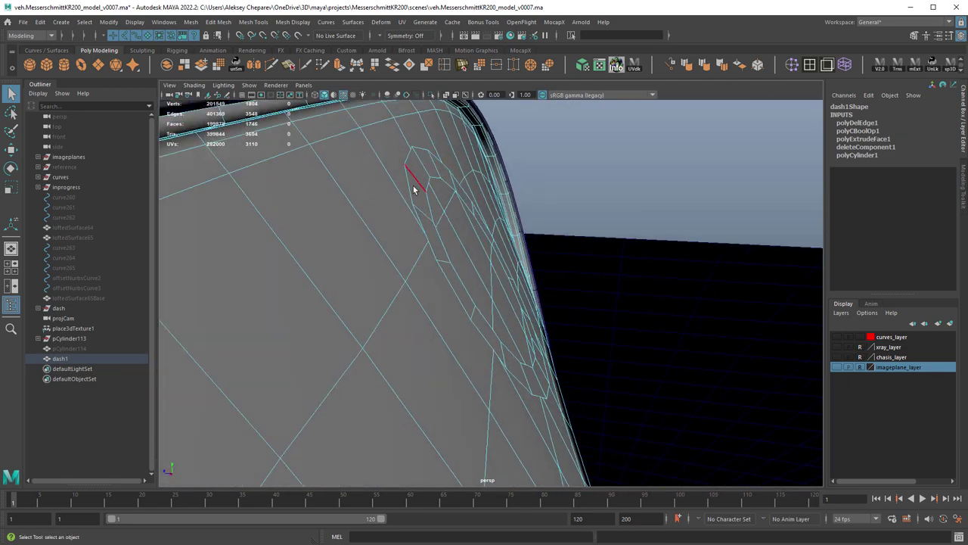
alt+drag(480, 330, 454, 331)
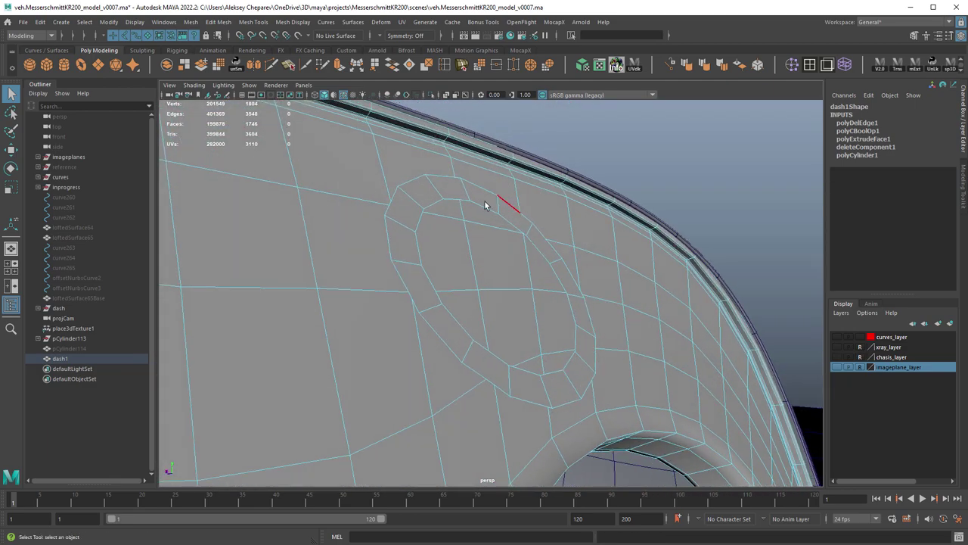
- Select all faces inside the ring's inner circle on both sides of the dash and delete them to open the gauge hole
alt+drag(486, 205, 496, 248)
right_drag(515, 231, 513, 260)
click(461, 266)
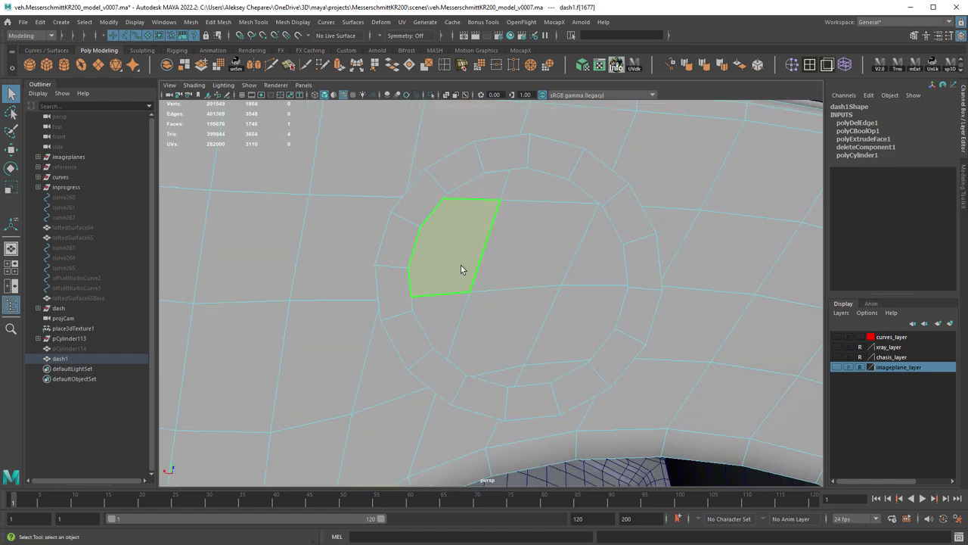
mouse_move(461, 269)
mouse_down()
mouse_move(513, 365)
mouse_move(580, 320)
mouse_move(577, 259)
mouse_move(515, 205)
mouse_up()
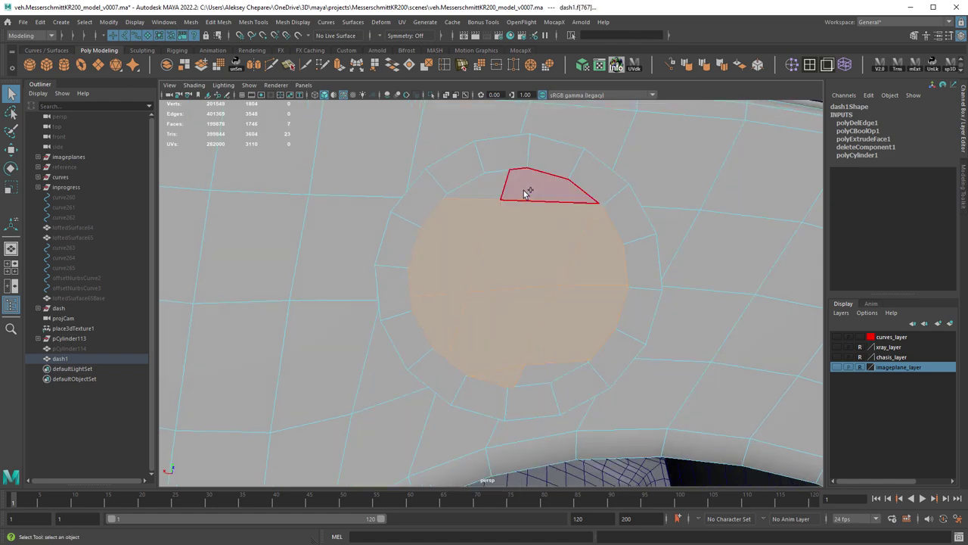
shift+click(556, 369)
alt+right_drag(572, 219, 791, 351)
mouse_move(579, 212)
alt+middle_down()
mouse_move(505, 282)
mouse_move(584, 219)
alt+middle_up()
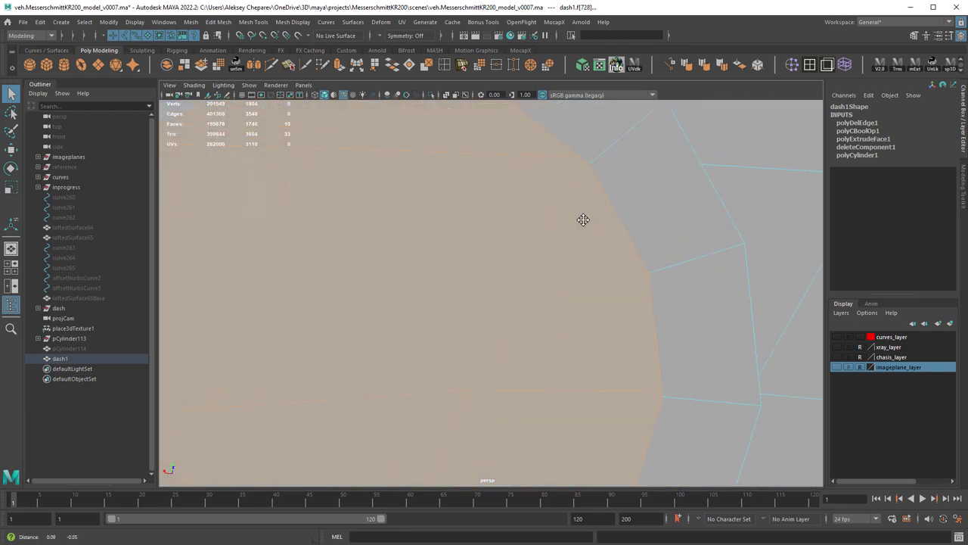
alt+right_drag(591, 237, 595, 243)
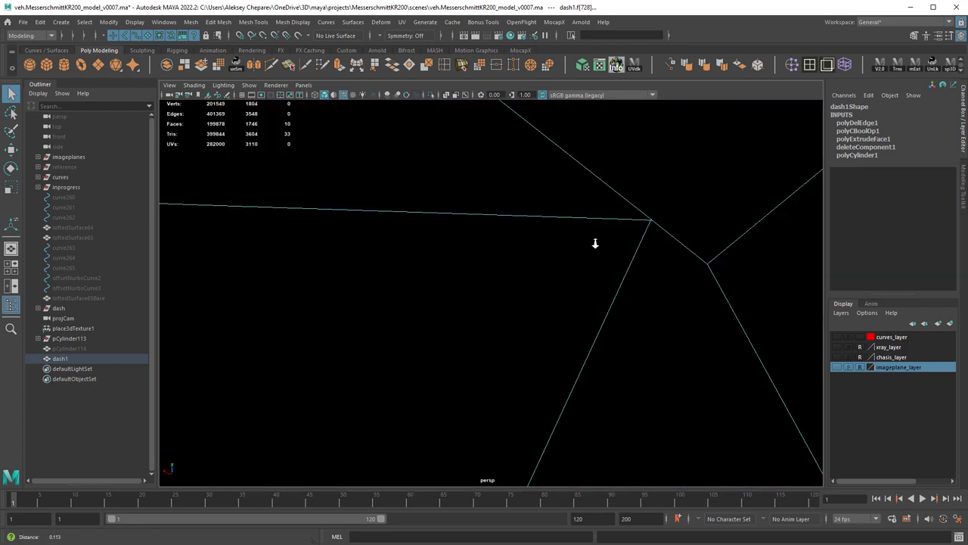
alt+right_drag(654, 235, 552, 237)
alt+drag(551, 238, 744, 179)
alt+right_drag(579, 317, 878, 443)
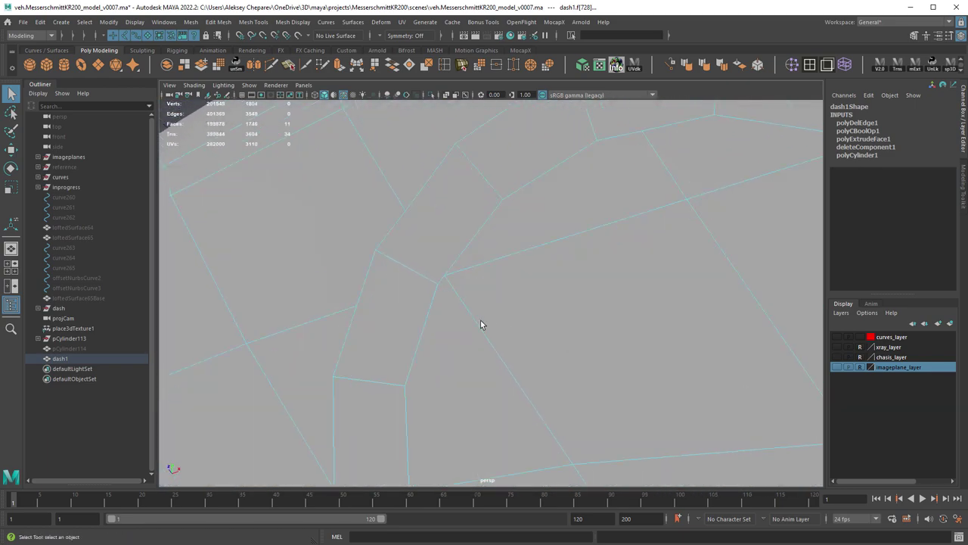
shift+click(456, 324)
shift+click(493, 275)
shift+click(535, 225)
alt+right_drag(631, 329, 535, 304)
alt+middle_drag(536, 304, 541, 280)
shift+click(583, 225)
shift+click(605, 258)
shift+click(655, 350)
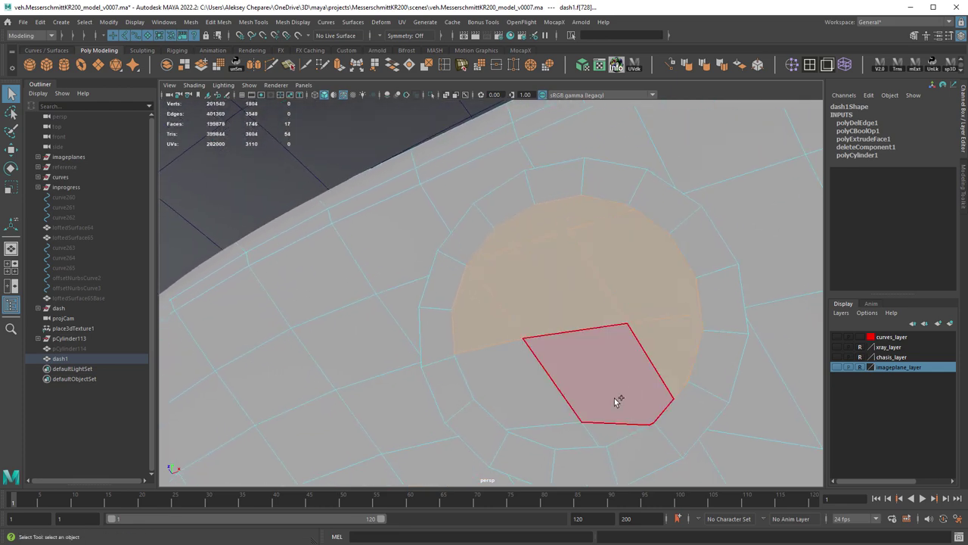
shift+click(616, 398)
shift+click(598, 429)
shift+click(570, 431)
shift+click(539, 402)
alt+right_drag(648, 302, 493, 350)
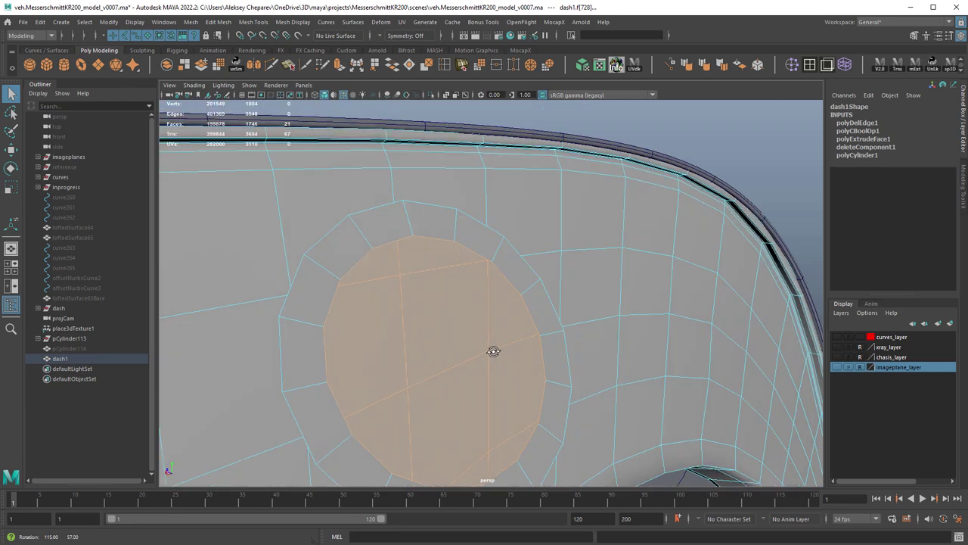
key(Delete)
- Delete the leftover face at the gauge hole and return the dash from smooth preview to its unsmoothed display
alt+drag(488, 333, 545, 316)
alt+right_drag(544, 316, 594, 292)
right_drag(493, 174, 492, 203)
key(Delete)
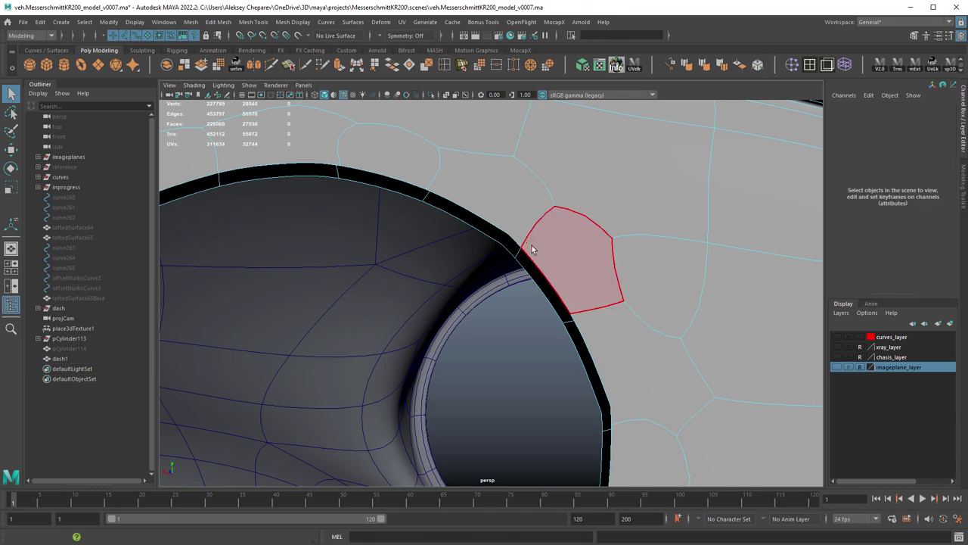
alt+right_drag(630, 278, 395, 212)
key(1)
- Convert the gauge hole's border edges to vertices and delete the extra vertices lying between the ring's corners
click(389, 257)
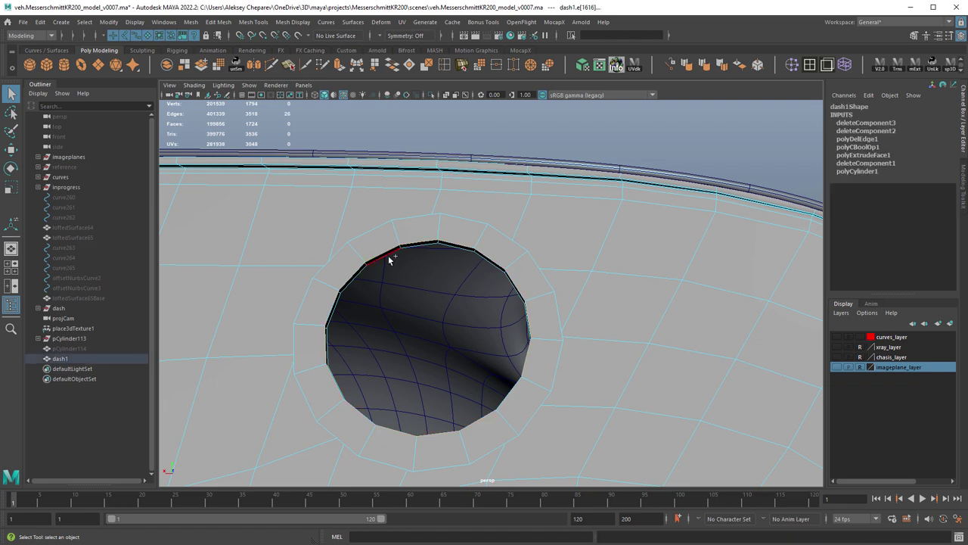
alt+drag(418, 242, 556, 239)
ctrl+right_drag(569, 220, 515, 208)
alt+drag(488, 262, 456, 242)
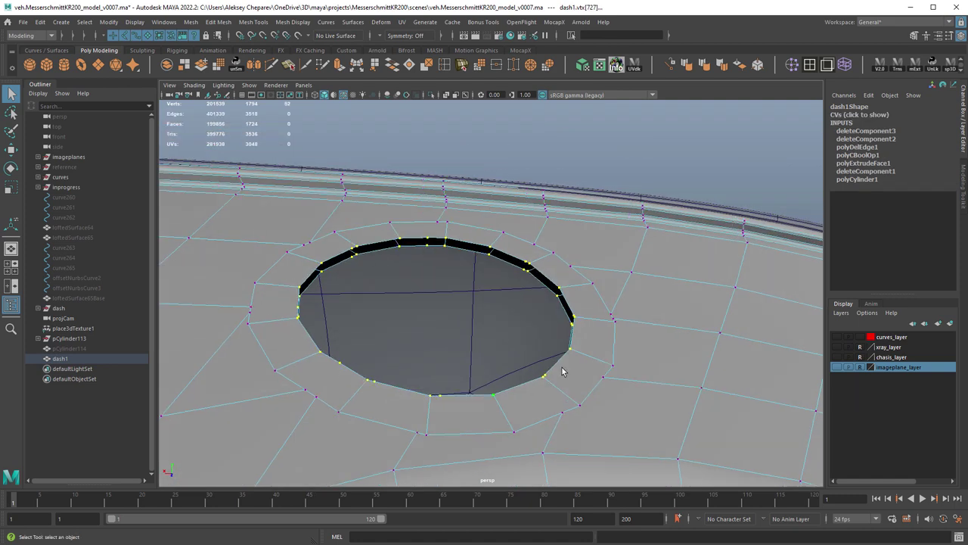
alt+drag(562, 370, 577, 316)
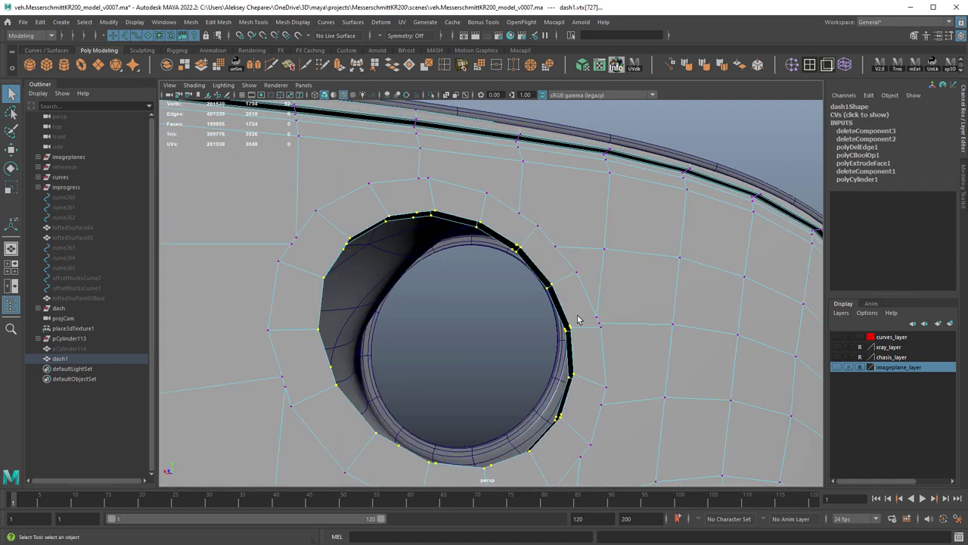
click(578, 318)
alt+drag(503, 246, 420, 200)
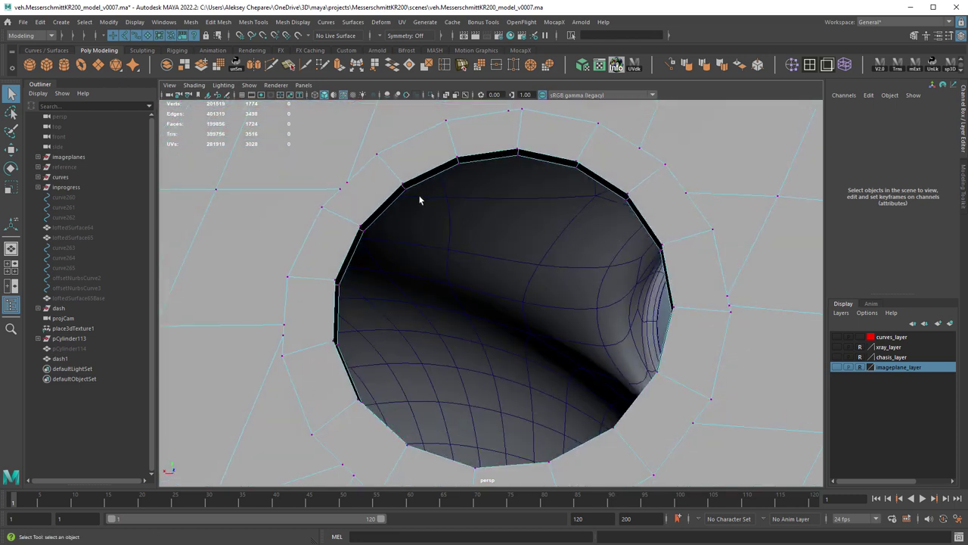
alt+drag(455, 163, 563, 182)
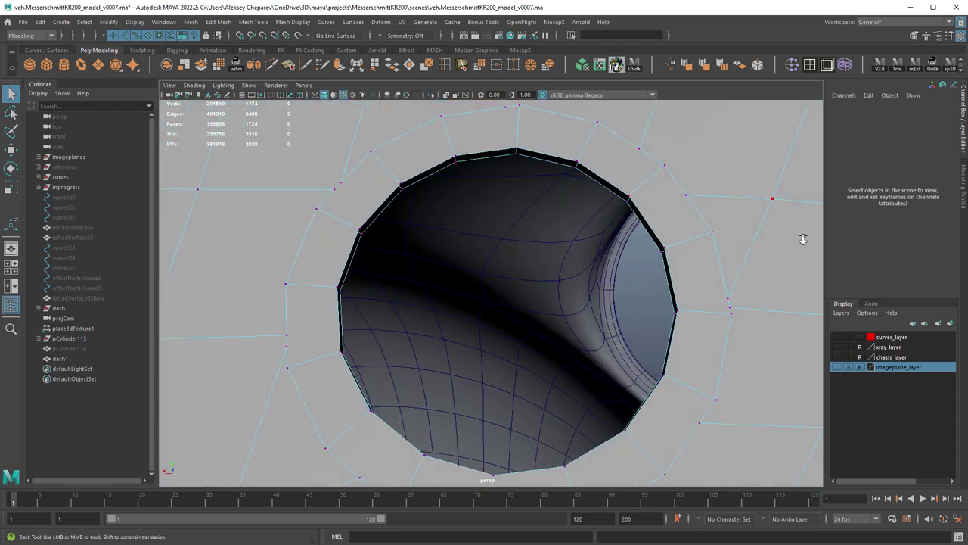
- Delete the edges joining the gauge ring to the large opening's rim just below it, on both sides of the dash
alt+right_drag(805, 237, 601, 274)
alt+drag(601, 275, 598, 223)
right_drag(598, 221, 599, 193)
alt+drag(576, 193, 563, 192)
alt+middle_drag(560, 337, 547, 227)
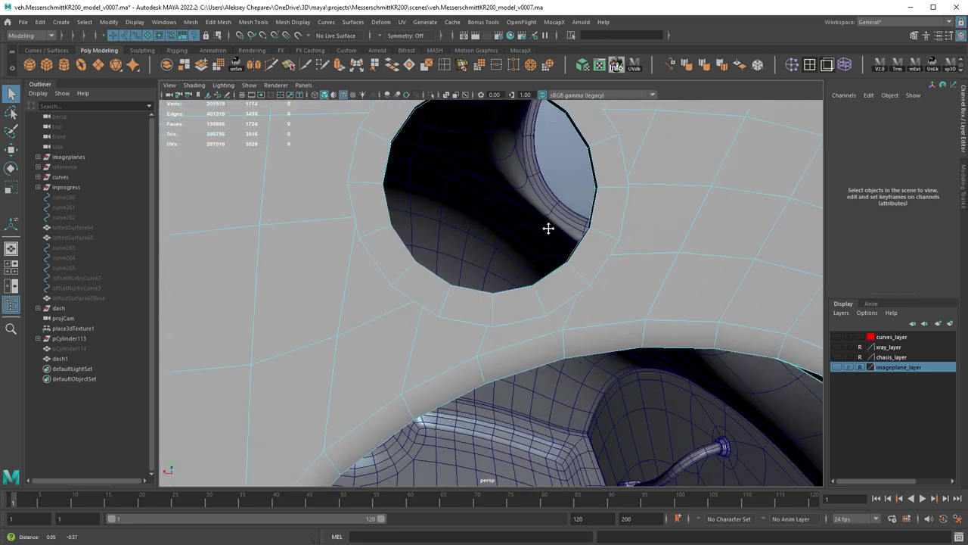
alt+right_drag(547, 227, 593, 236)
click(485, 352)
shift+click(586, 323)
alt+drag(526, 359, 517, 338)
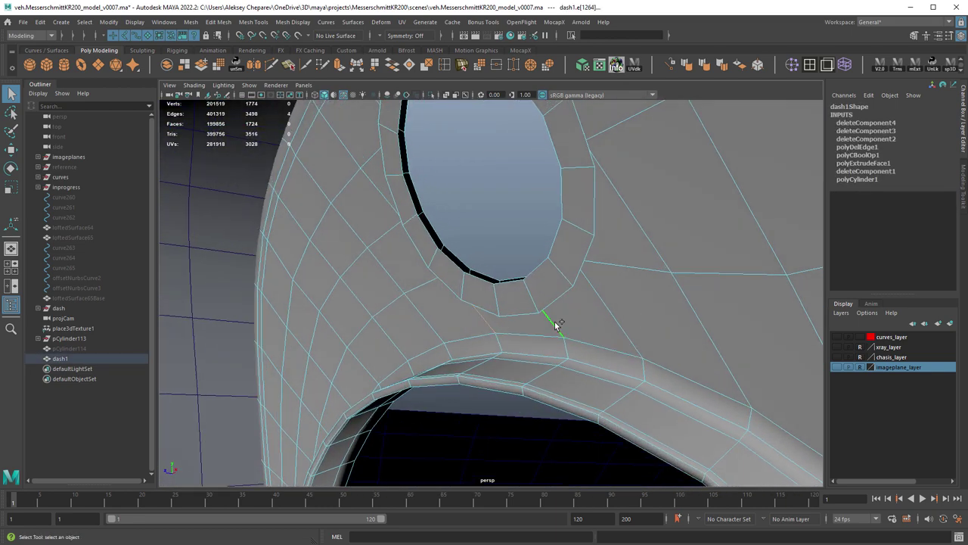
key(Delete)
- Cut two new edges on each side of the dash, joining the ring's lower corner vertices to the large opening's rim vertices
key(ctrl+shift+x)
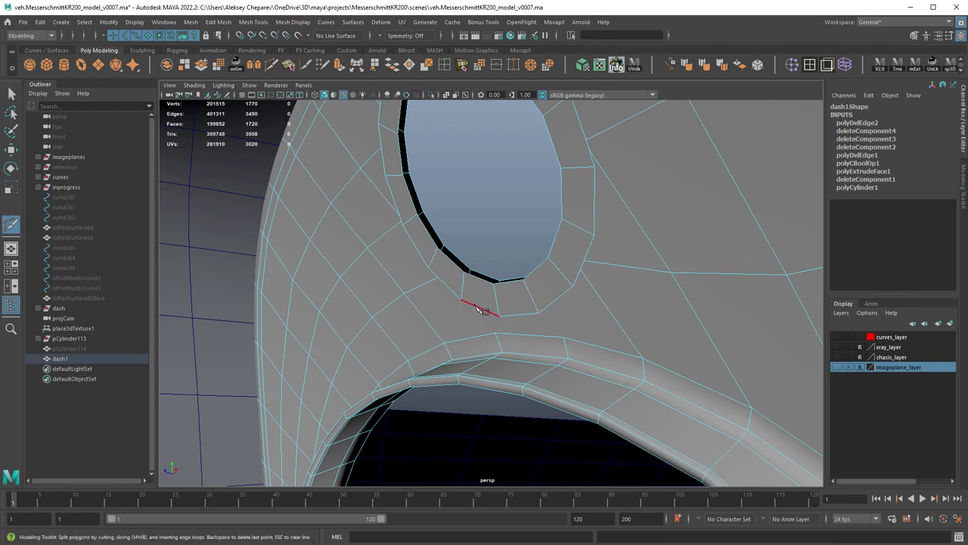
right_click(529, 341)
click(539, 312)
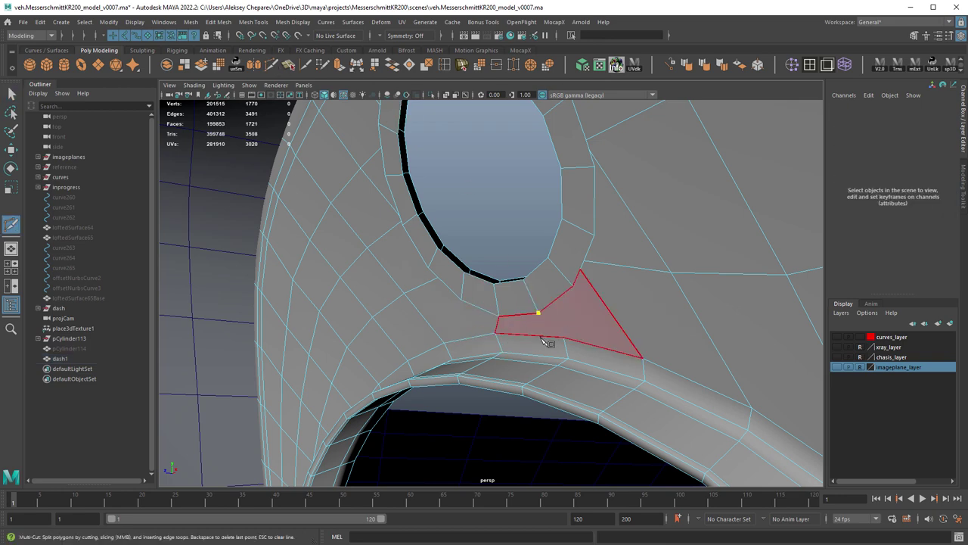
click(564, 338)
right_click(614, 346)
key(w)
alt+drag(654, 321, 506, 329)
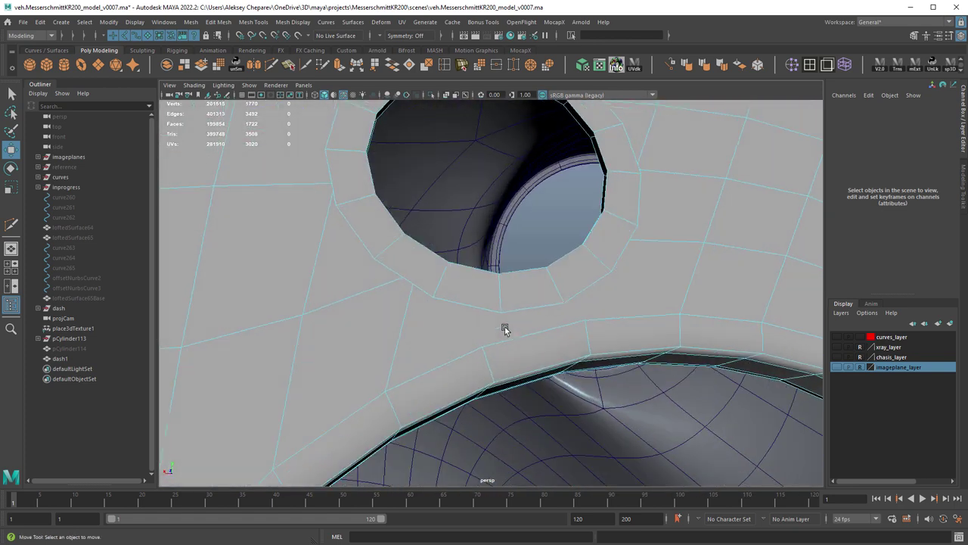
key(ctrl+shift+x)
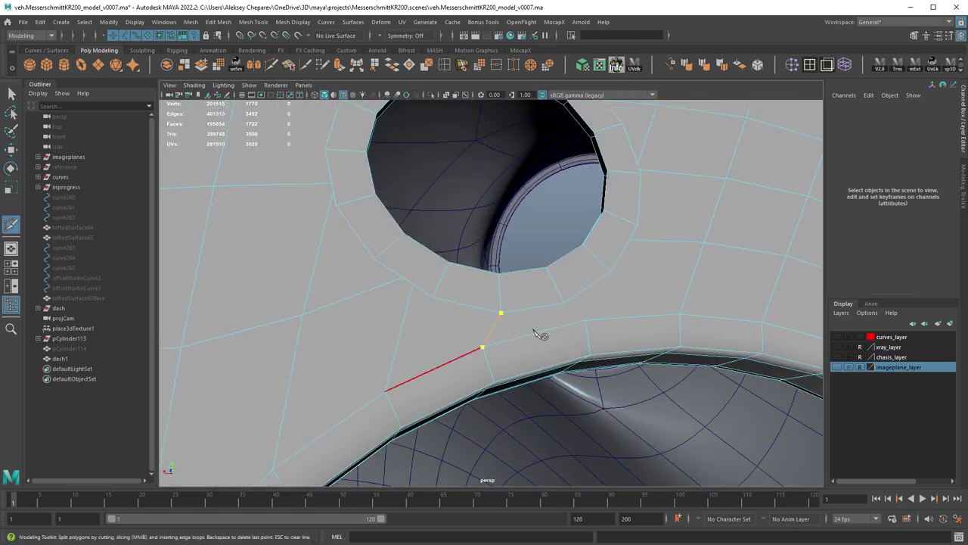
click(567, 305)
click(584, 323)
key(w)
- Select the edges that outline the patch of mesh surrounding the gauge ring
alt+right_drag(625, 318, 569, 260)
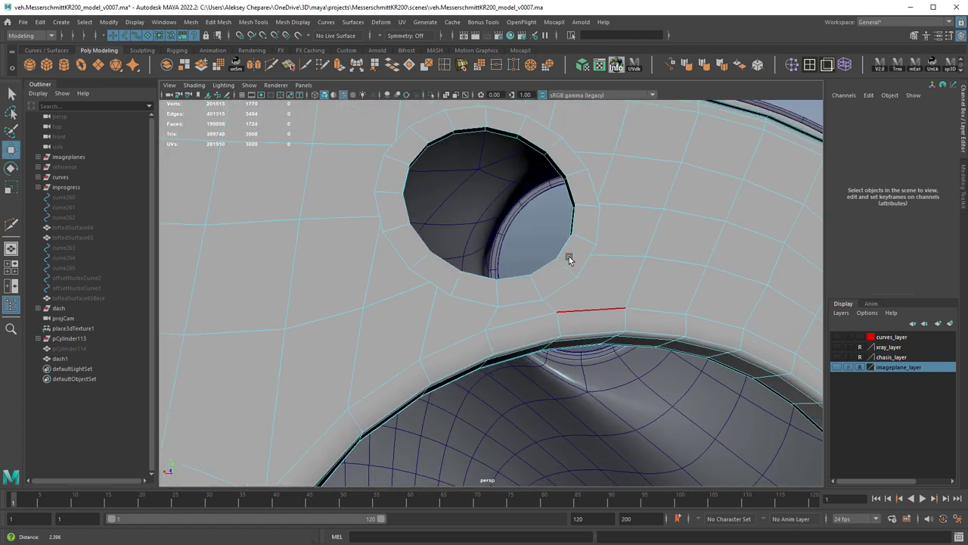
alt+drag(569, 260, 625, 256)
alt+middle_drag(624, 256, 625, 262)
key(q)
alt+right_drag(625, 262, 531, 235)
alt+middle_drag(531, 234, 528, 250)
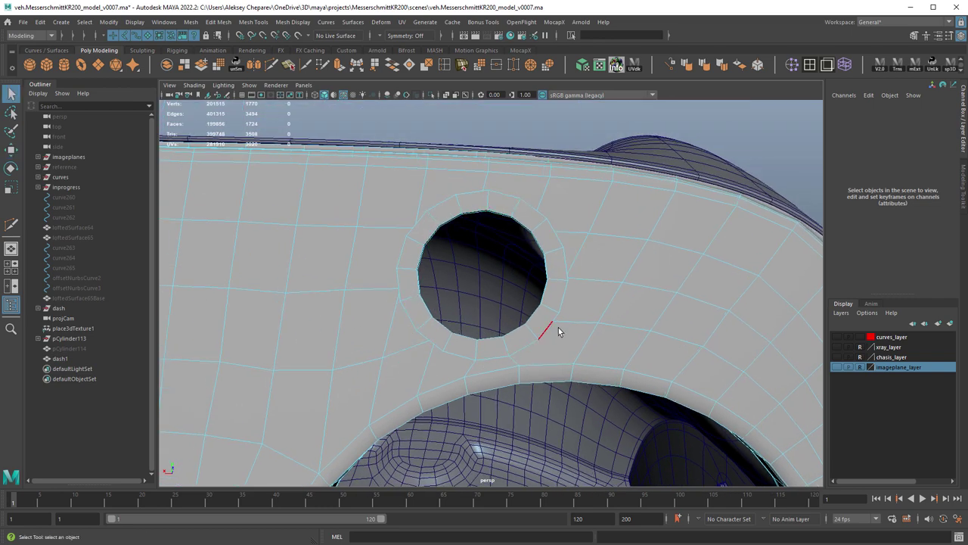
right_drag(589, 245, 590, 218)
click(455, 175)
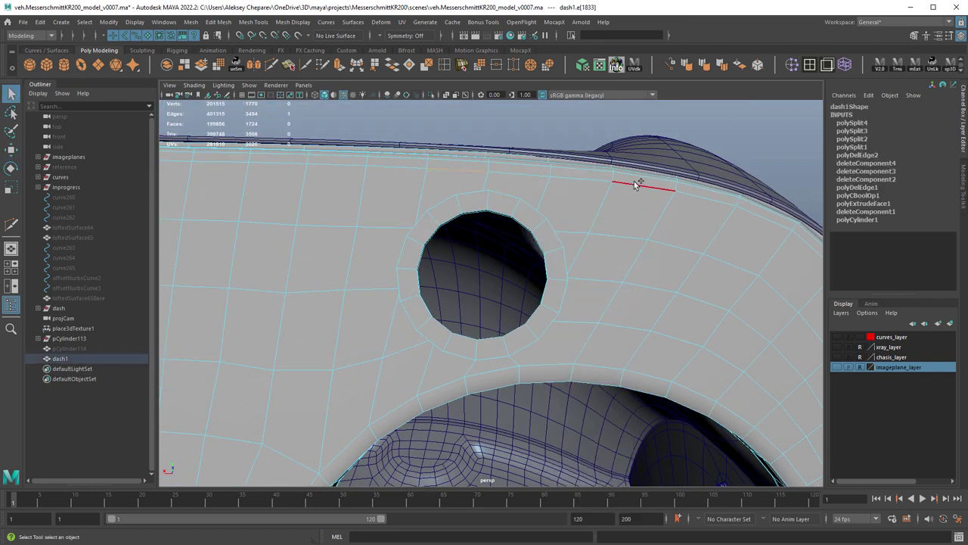
shift+double_click(637, 181)
click(591, 338)
shift+click(378, 401)
- Cut a new edge line past the ring, from the dash's upper border loop down to the large opening's rim
click(270, 66)
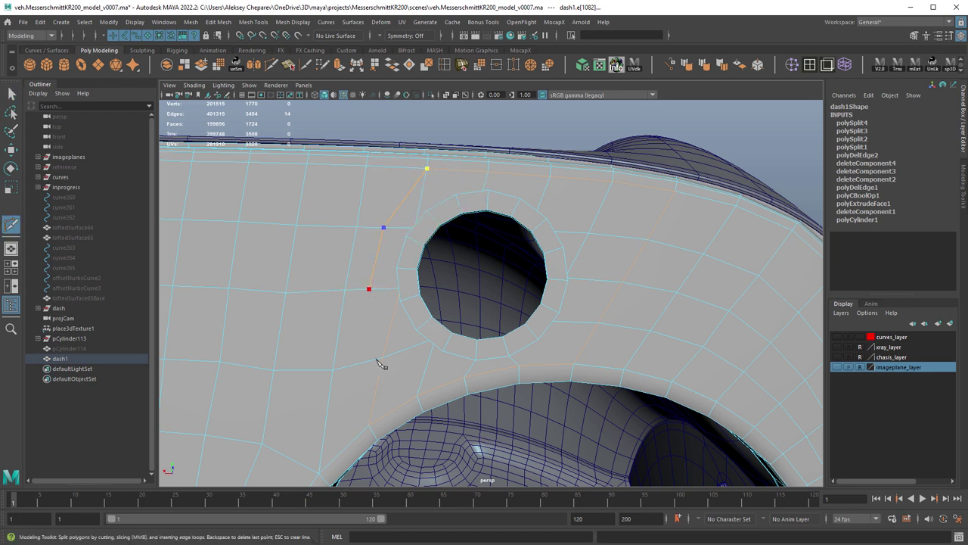
click(368, 421)
key(Return)
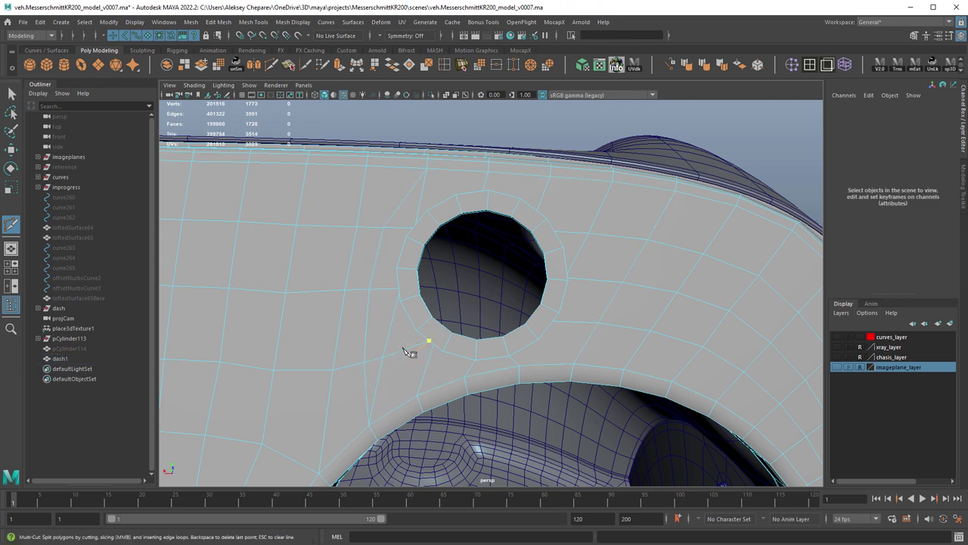
- Select the two edges next to the new cut line and slide them away from the ring to even the spacing
key(w)
right_drag(349, 269, 350, 241)
click(351, 261)
shift+click(342, 311)
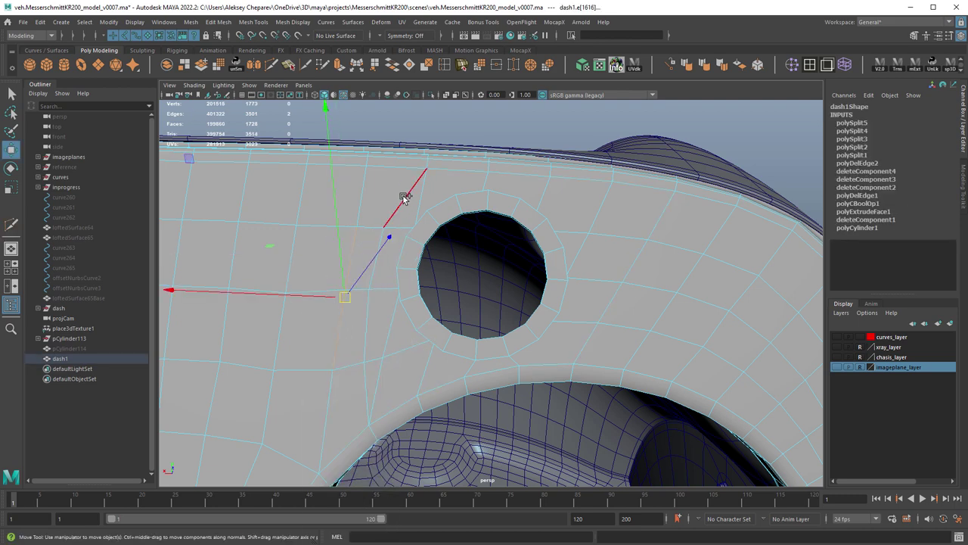
shift+right_drag(406, 197, 382, 280)
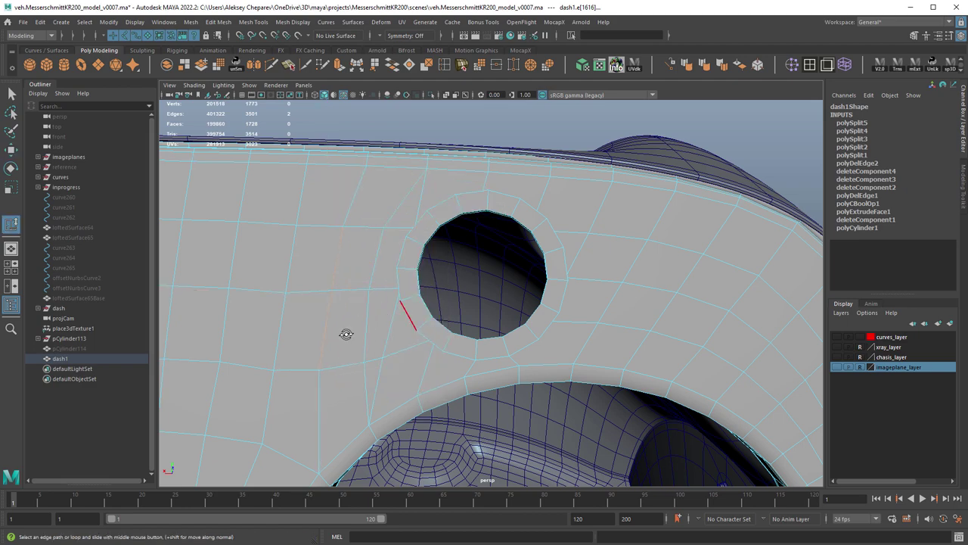
- Cut a matching edge line past the ring on the opposite side of the dash, from the upper border loop to the rim
alt+drag(345, 334, 575, 278)
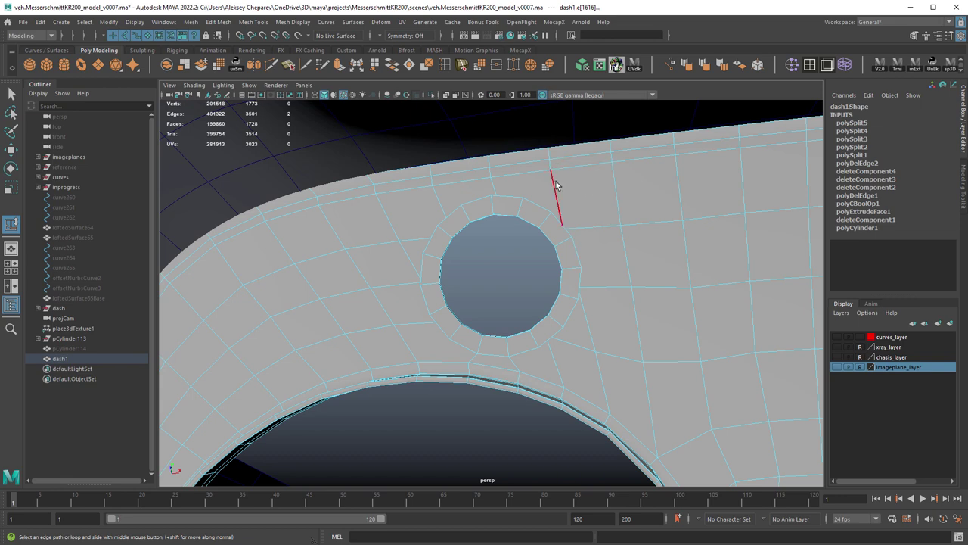
click(272, 65)
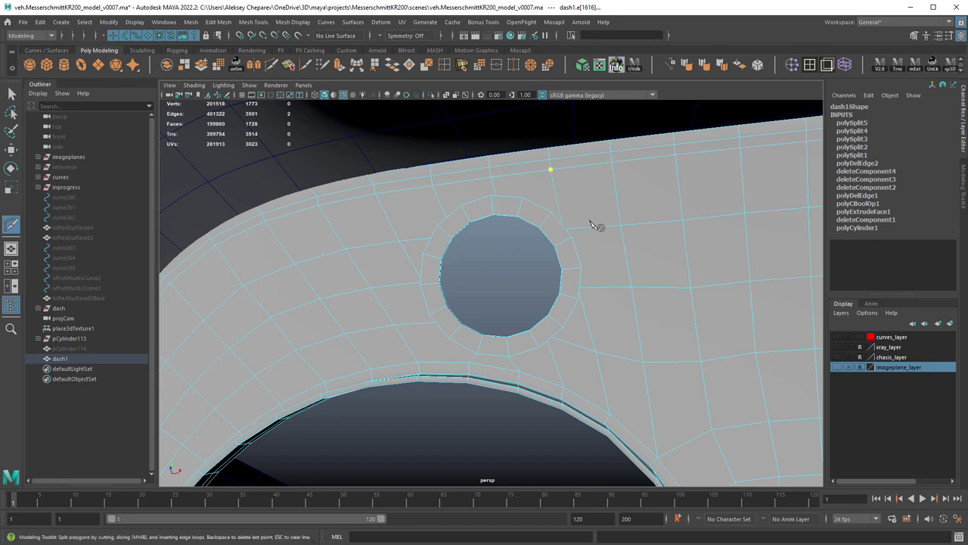
alt+drag(615, 285, 610, 304)
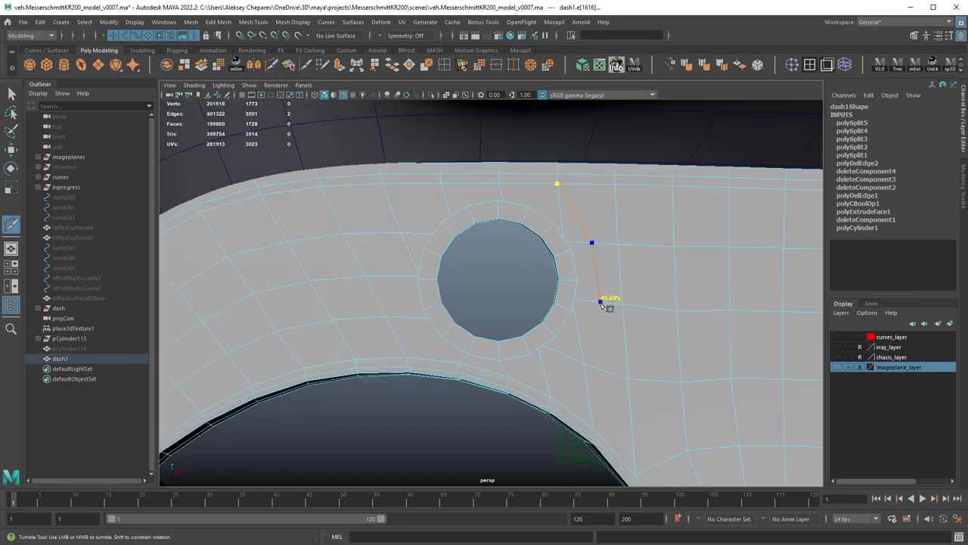
click(596, 367)
click(594, 428)
- Slide the two edges beside this side's new cut line away from the ring to even the spacing
key(w)
right_drag(627, 346, 626, 313)
click(622, 309)
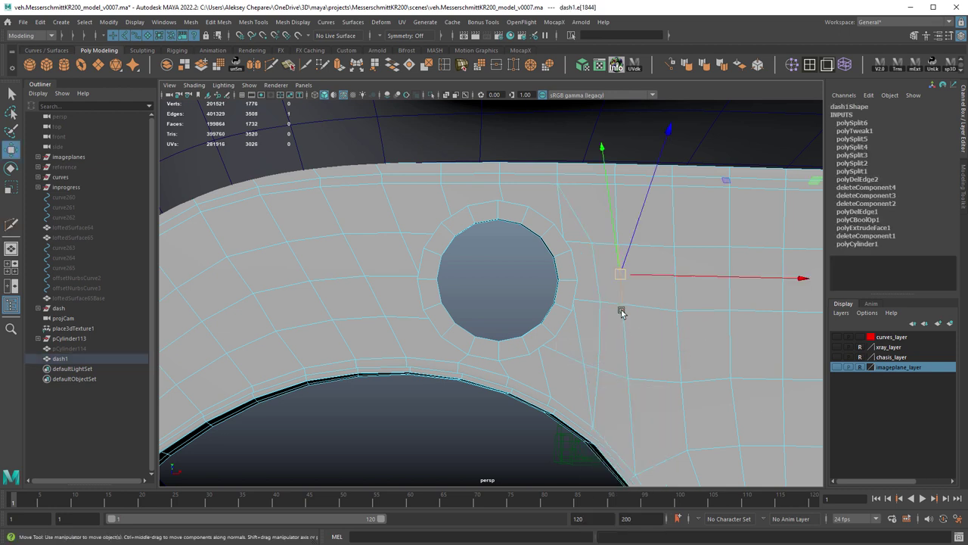
shift+click(626, 325)
key(ctrl+shift+x)
click(623, 305)
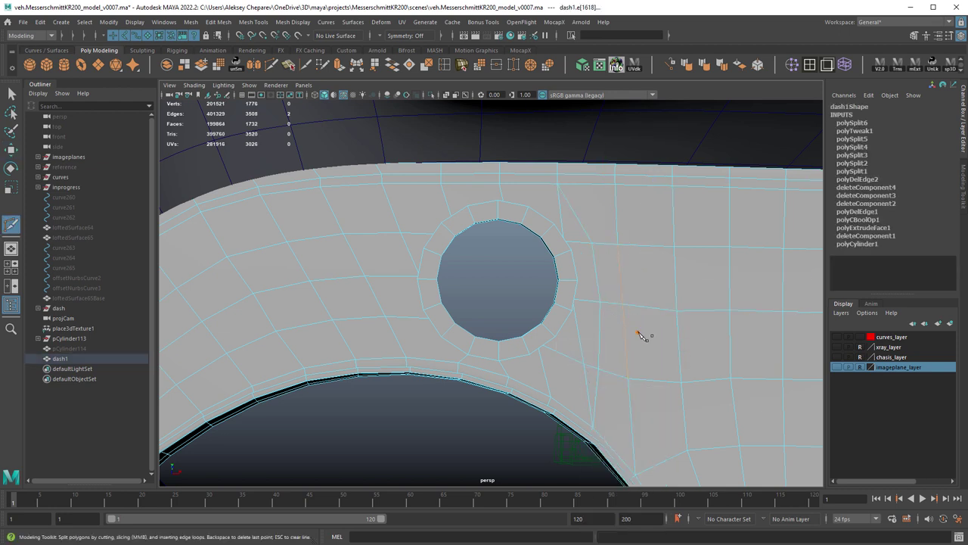
key(w)
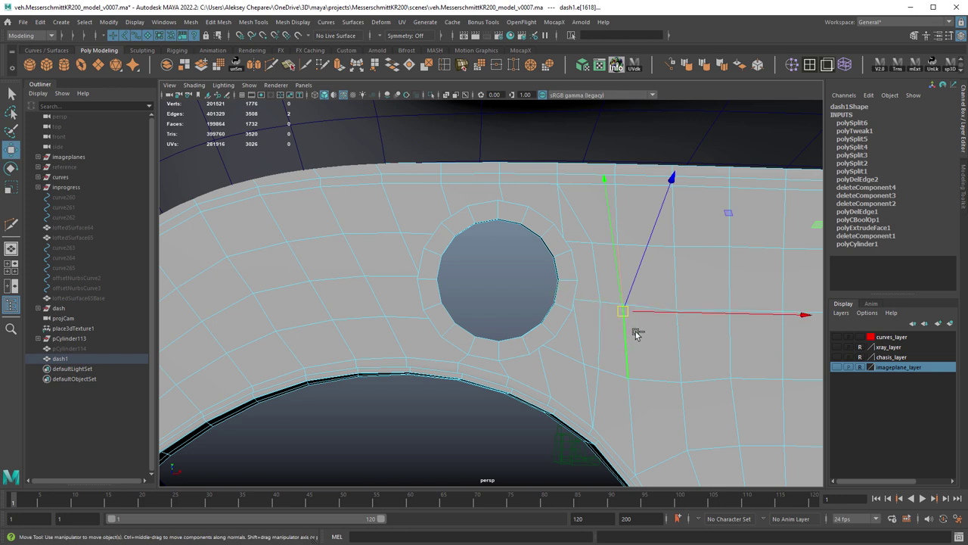
right_drag(644, 321, 633, 358)
key(q)
key(w)
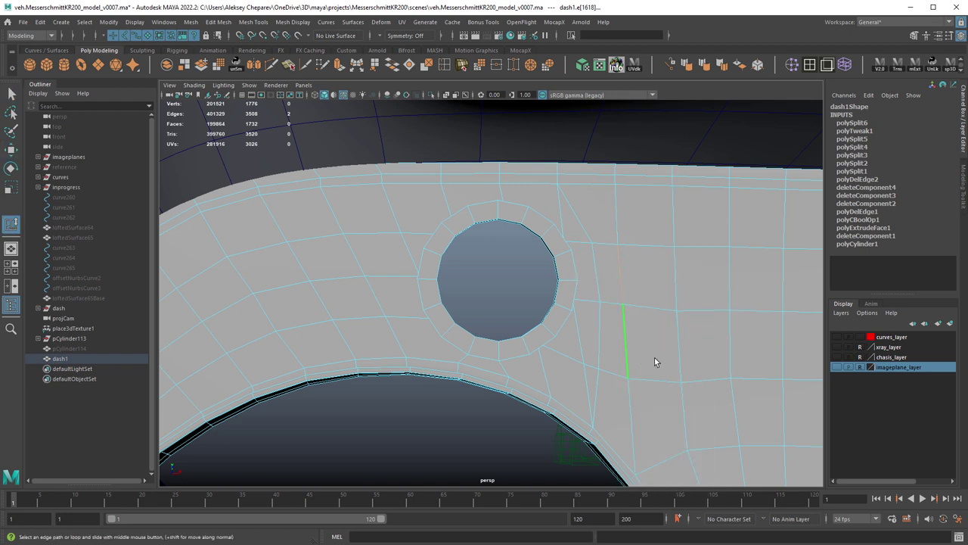
mouse_move(656, 361)
mouse_down()
mouse_move(682, 366)
mouse_move(654, 356)
mouse_up()
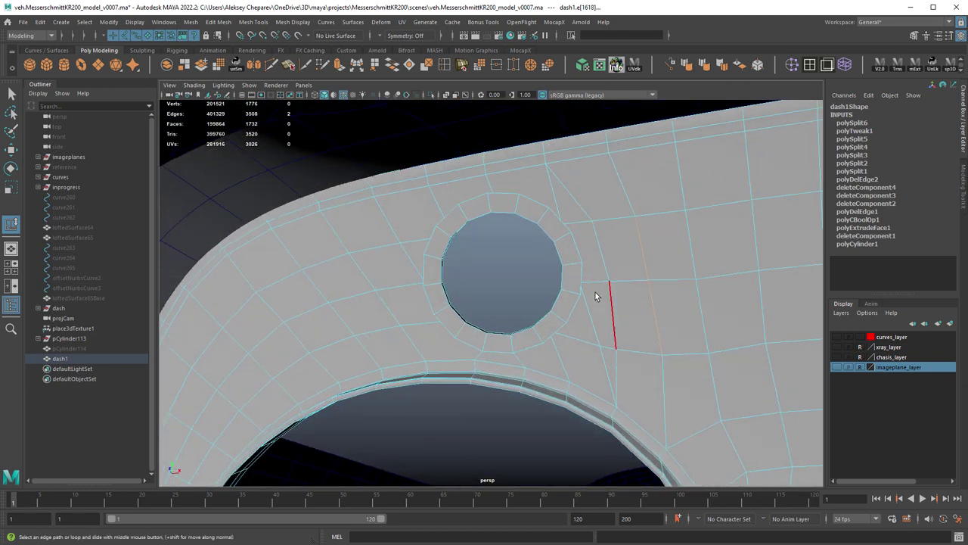
- Delete the old edge line running tight against the ring, inside the new cut line, on both sides of the dash
key(q)
right_drag(595, 282, 557, 203)
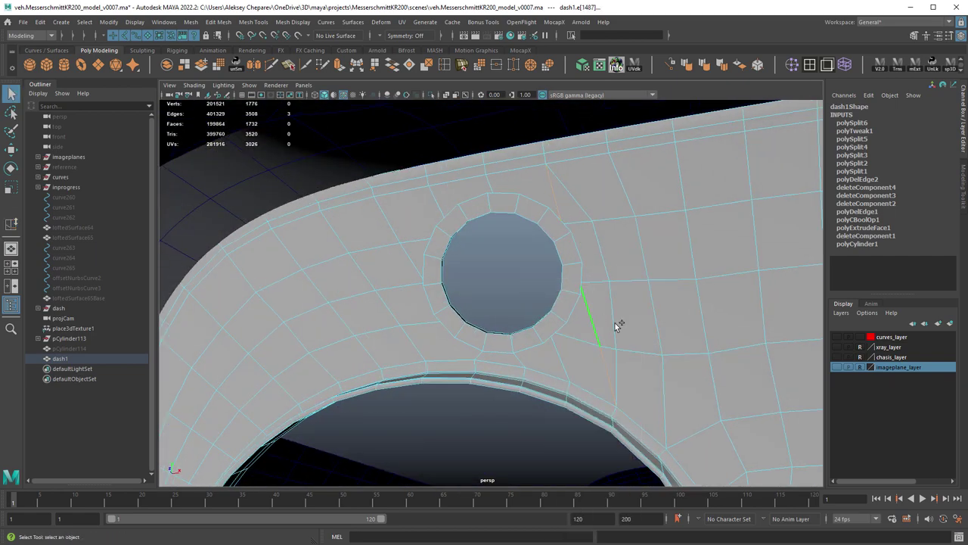
alt+drag(617, 324, 411, 309)
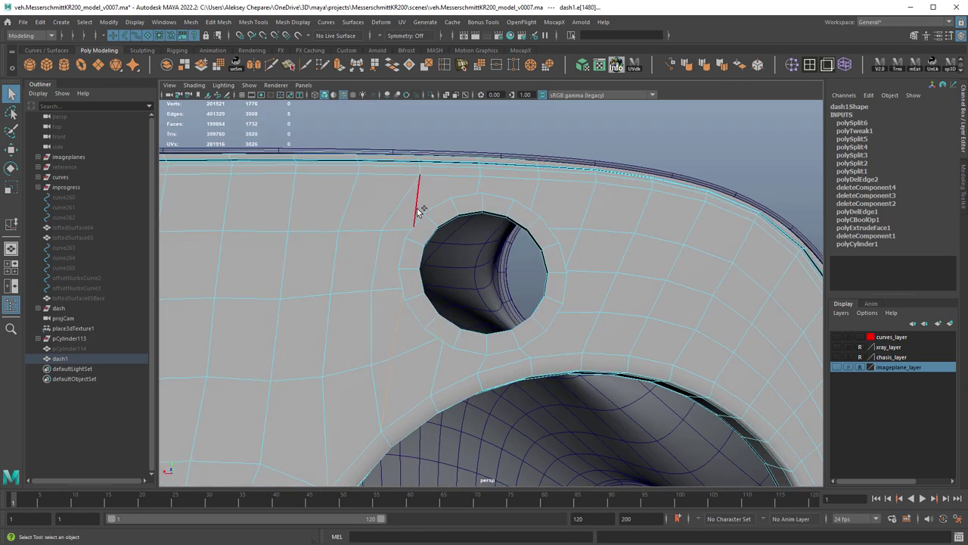
key(Delete)
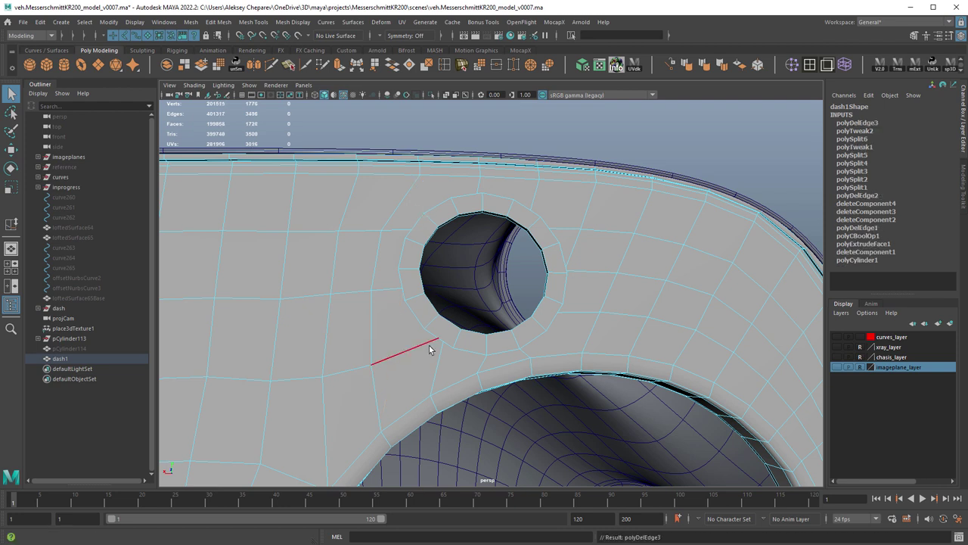
- Select the edges connecting the ring to the surrounding mesh on both sides of the dash and delete them with their vertices
click(430, 349)
shift+click(443, 357)
shift+click(578, 314)
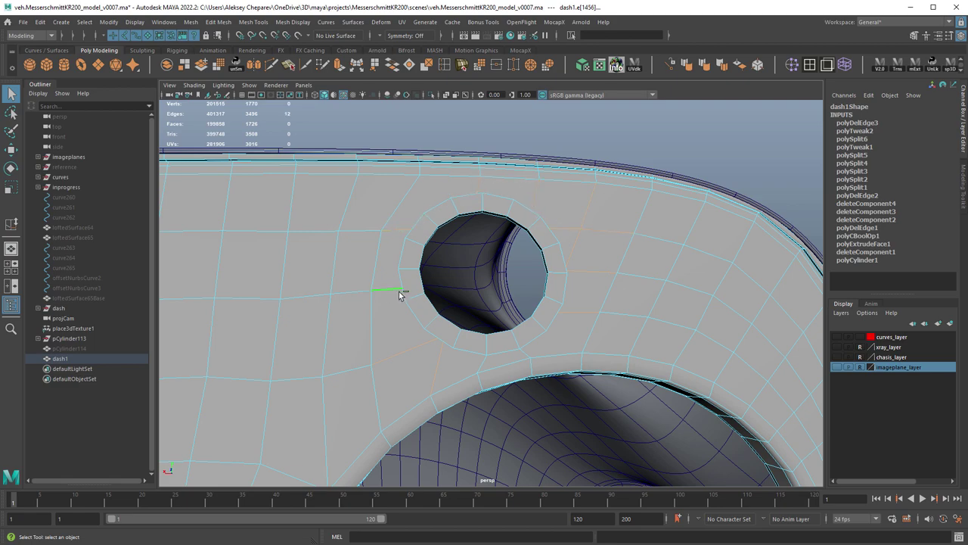
alt+drag(632, 313, 521, 205)
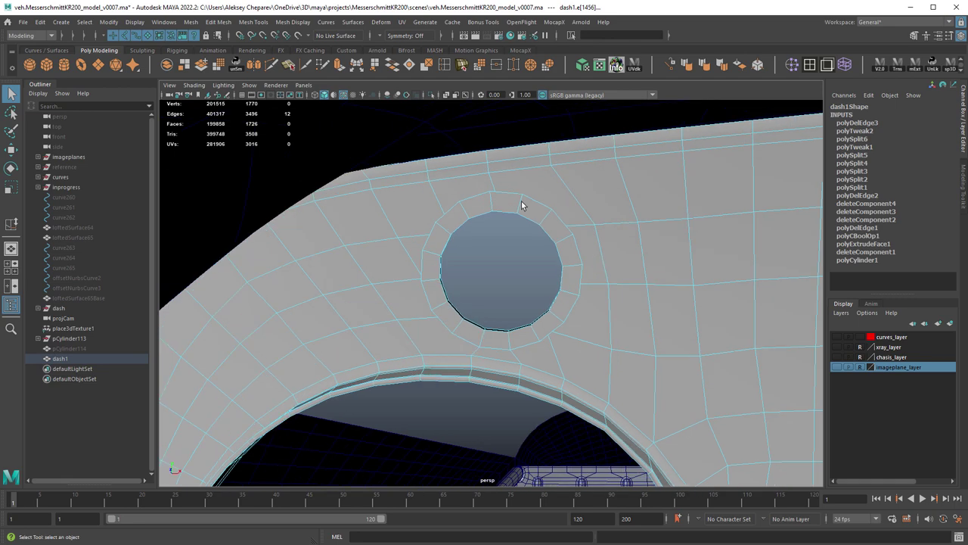
shift+click(412, 236)
shift+click(390, 225)
shift+click(386, 239)
alt+drag(411, 258, 484, 301)
alt+right_drag(484, 301, 574, 310)
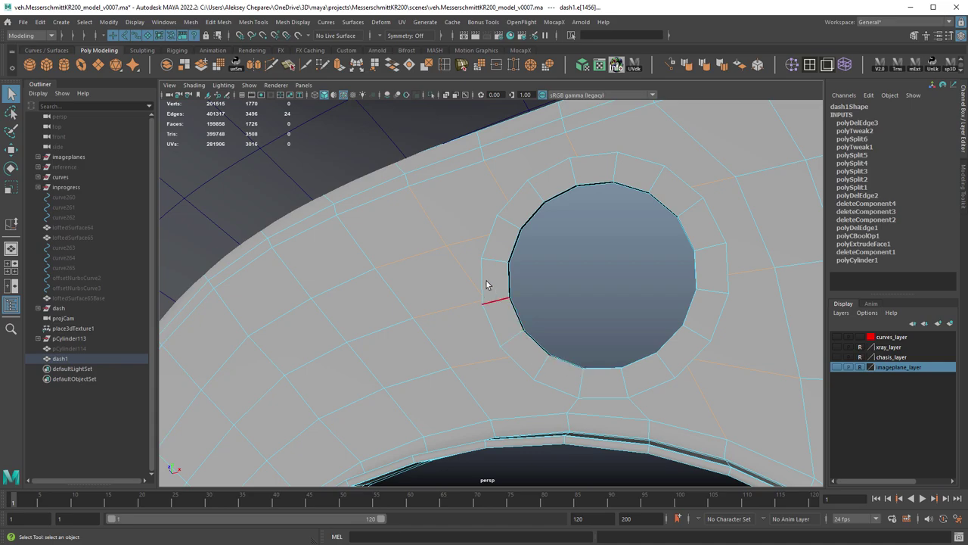
alt+drag(486, 285, 413, 292)
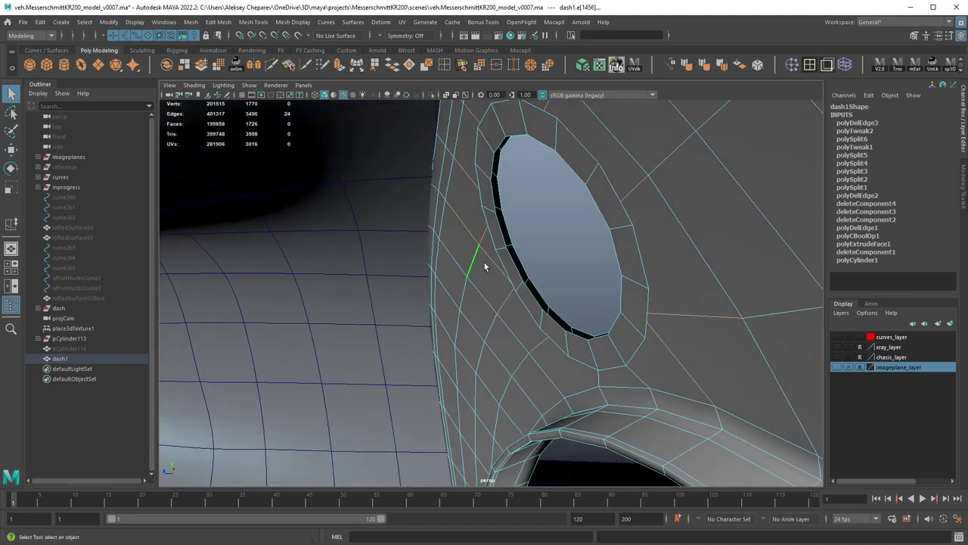
alt+drag(485, 267, 535, 306)
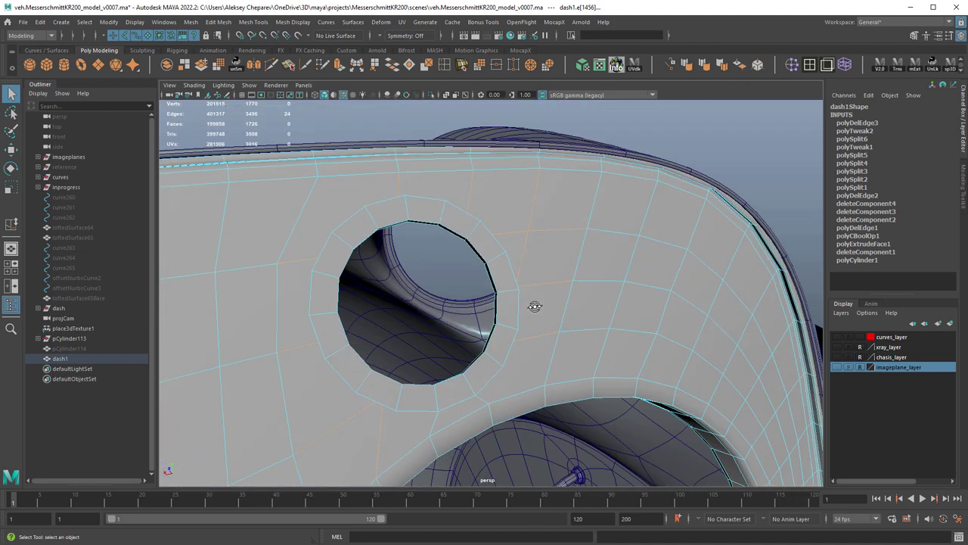
key(ctrl+Delete)
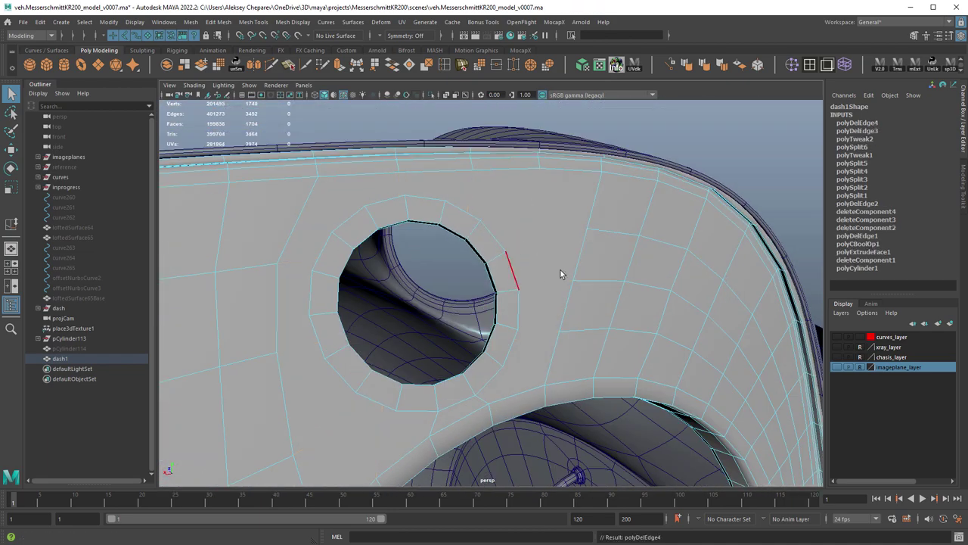
alt+drag(560, 274, 534, 242)
key(w)
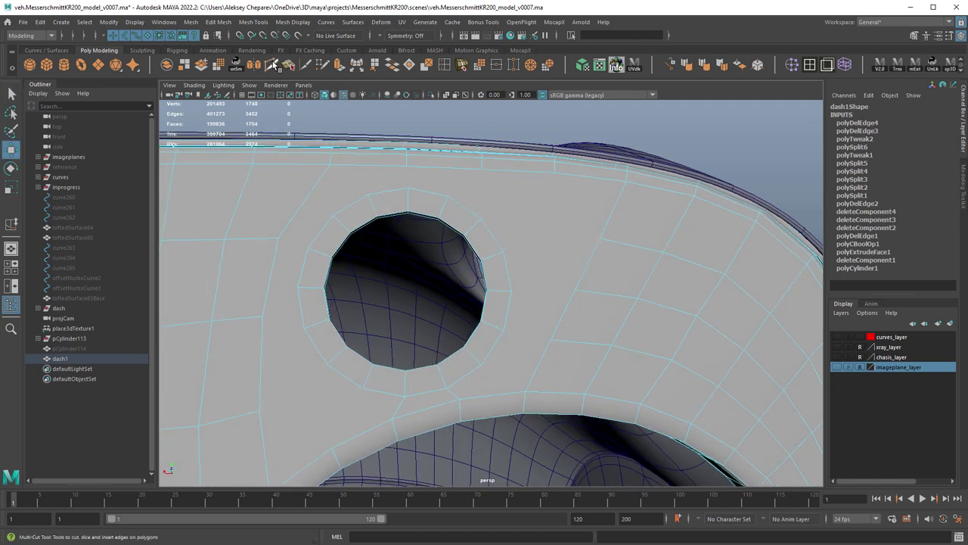
click(273, 66)
click(428, 193)
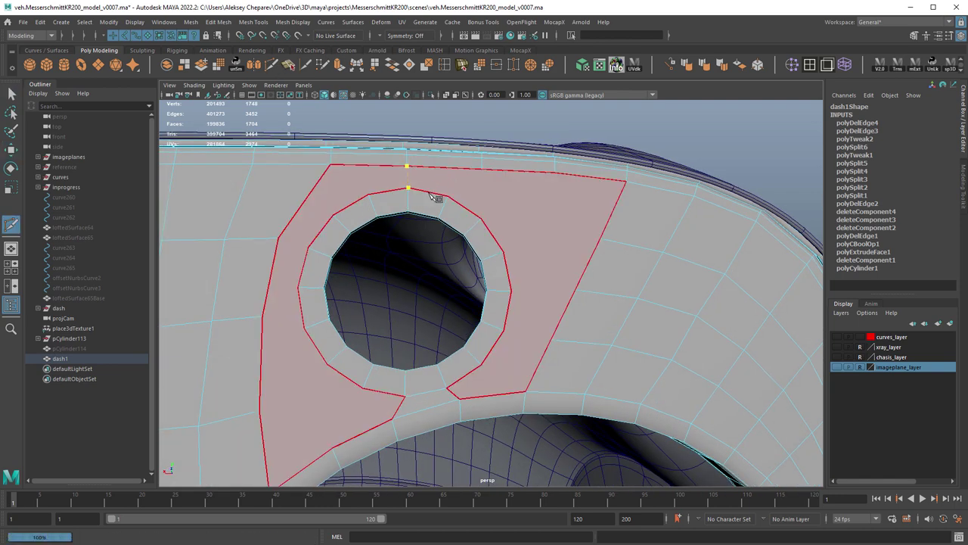
key(ctrl+z)
key(w)
- Delete the large leftover face around the ring on both sides of the dash, leaving open gaps around the speedometer hole
right_click(456, 197)
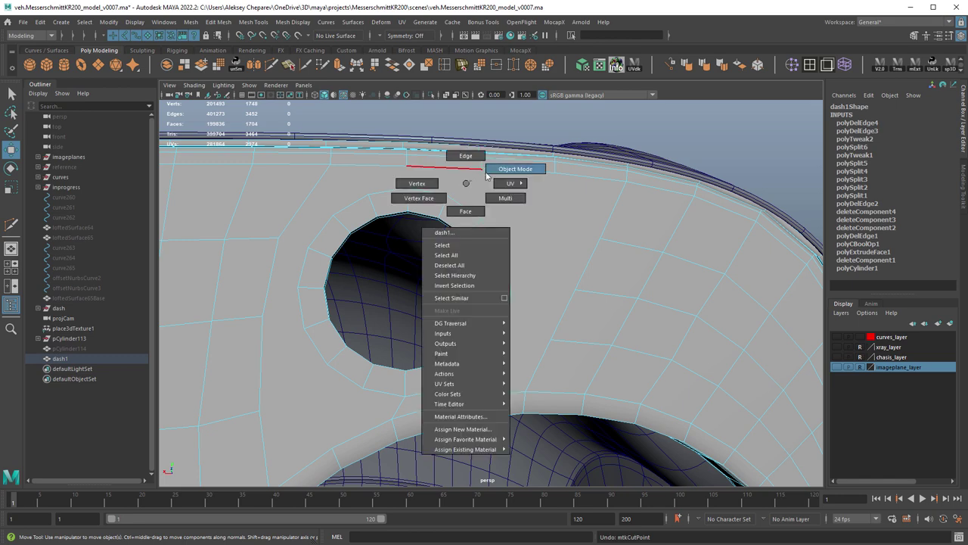
click(496, 171)
right_click(497, 185)
right_drag(497, 202, 497, 212)
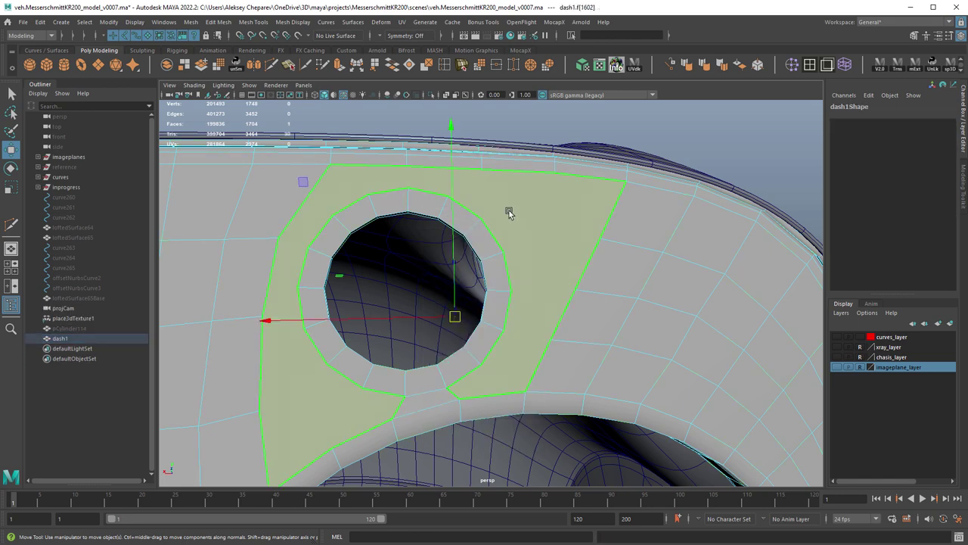
alt+drag(439, 351, 569, 313)
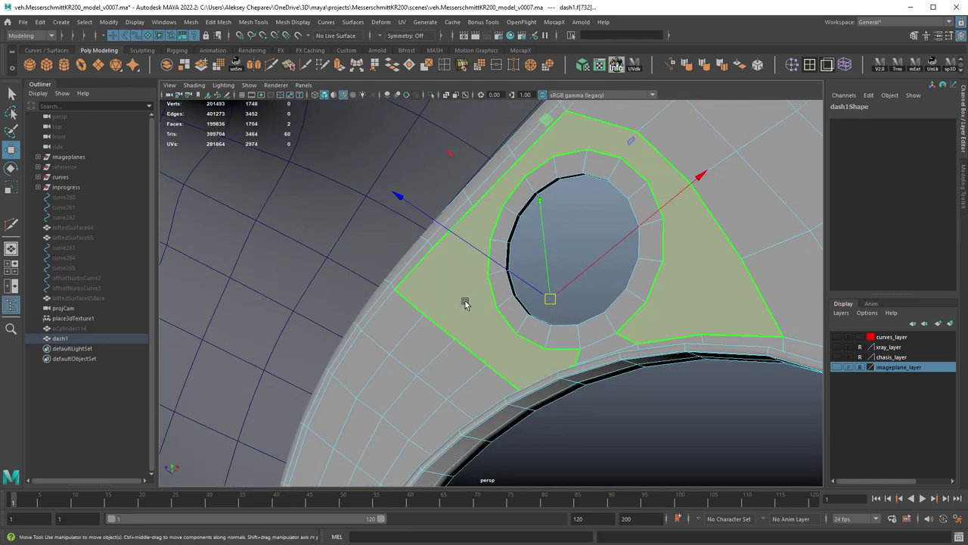
key(Delete)
right_drag(646, 245, 647, 218)
alt+drag(704, 264, 526, 320)
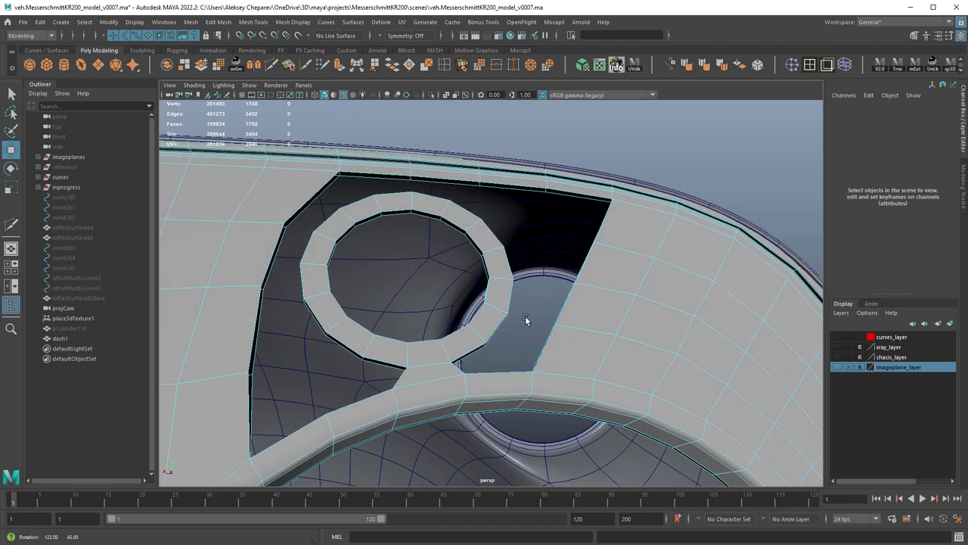
- Bridge the ring's outer edges to the surrounding mesh border on the instrument side of the dash, using 0 divisions
click(467, 355)
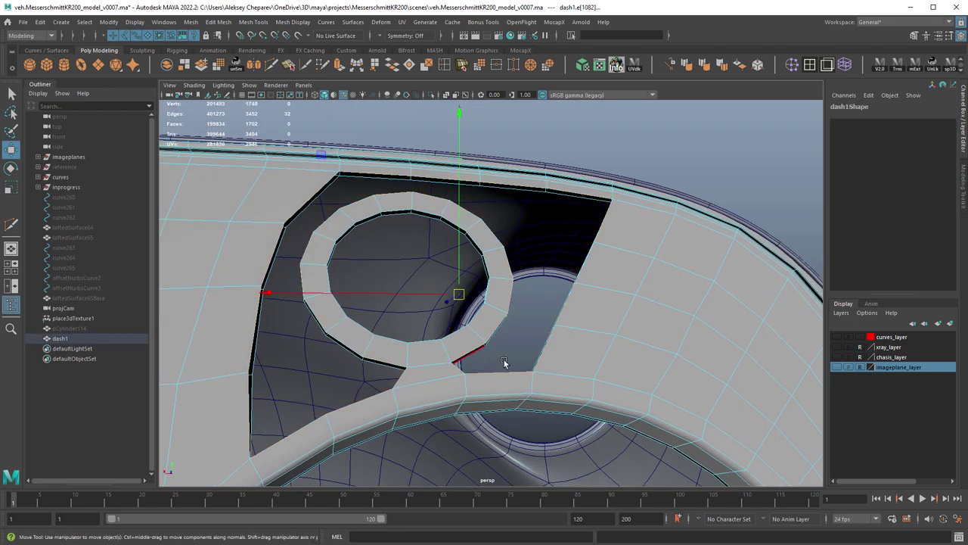
alt+drag(513, 367, 482, 387)
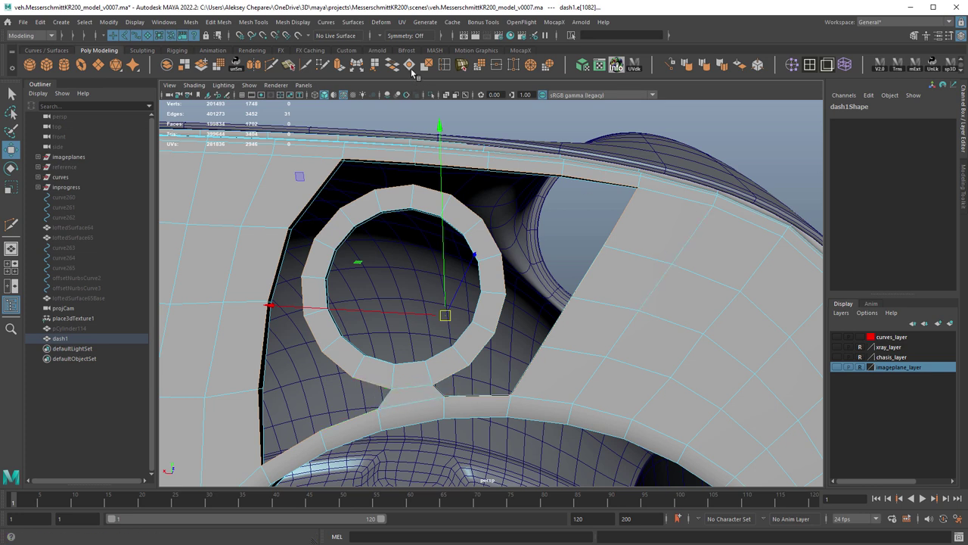
scroll(526, 337, up, 5)
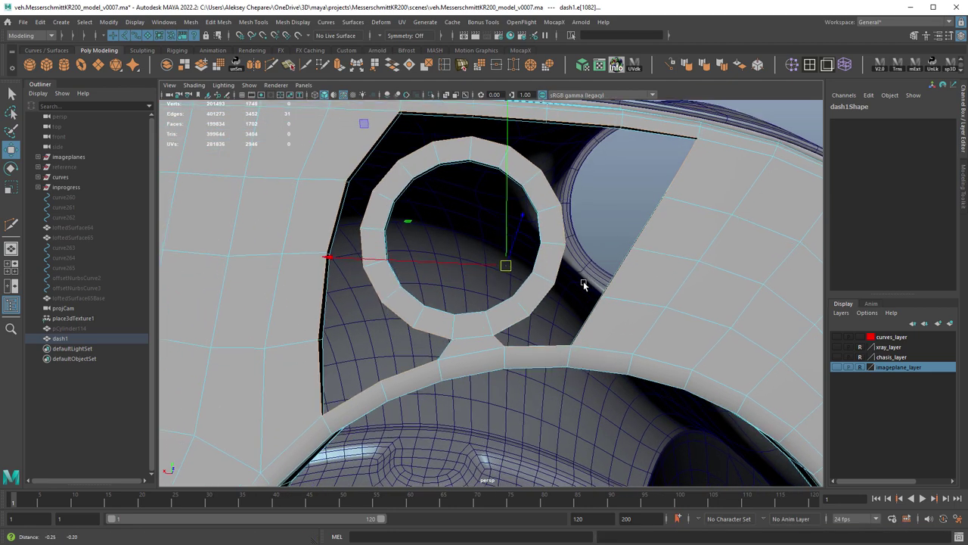
alt+drag(544, 349, 507, 287)
click(395, 67)
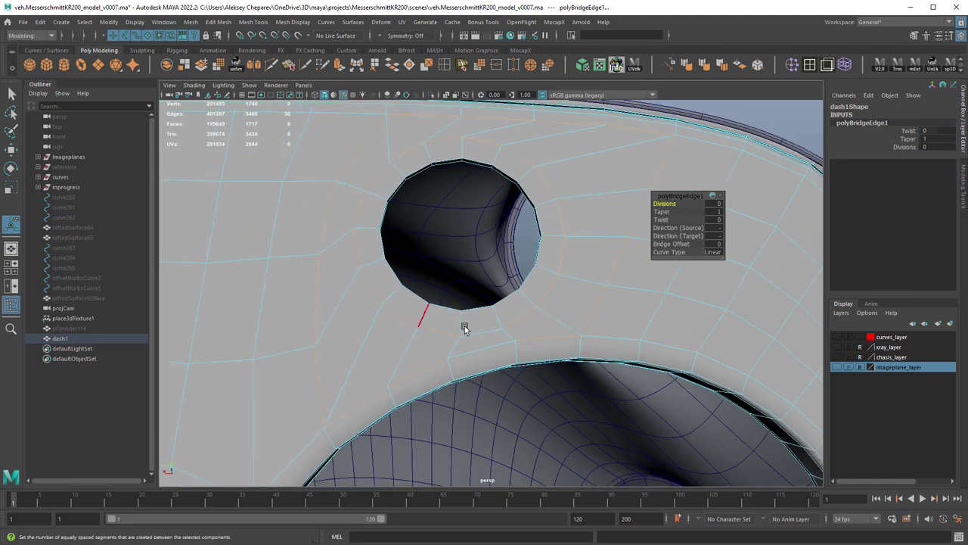
- Bridge the ring's outer edges to the surrounding border on the back side of the dash, using 0 divisions
alt+drag(465, 328, 562, 329)
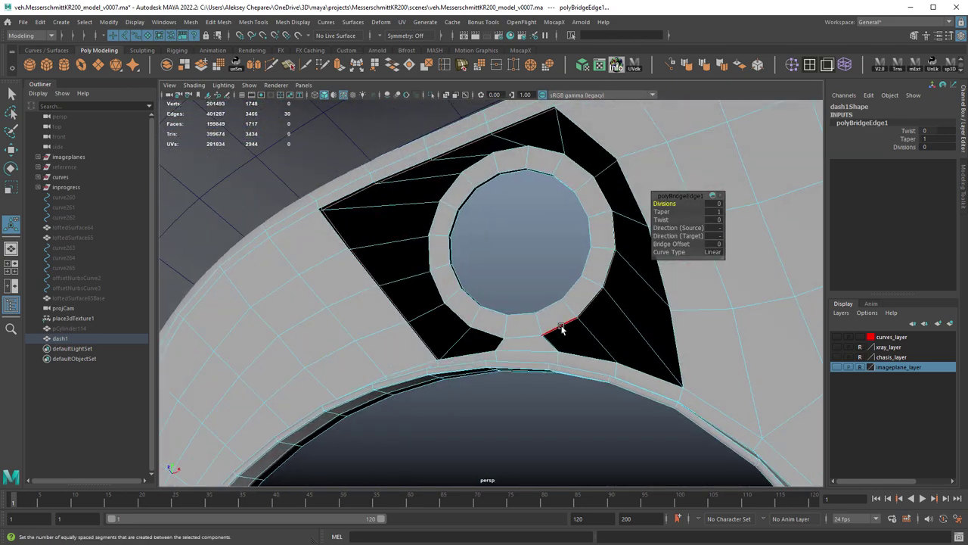
click(562, 328)
scroll(537, 352, up, 4)
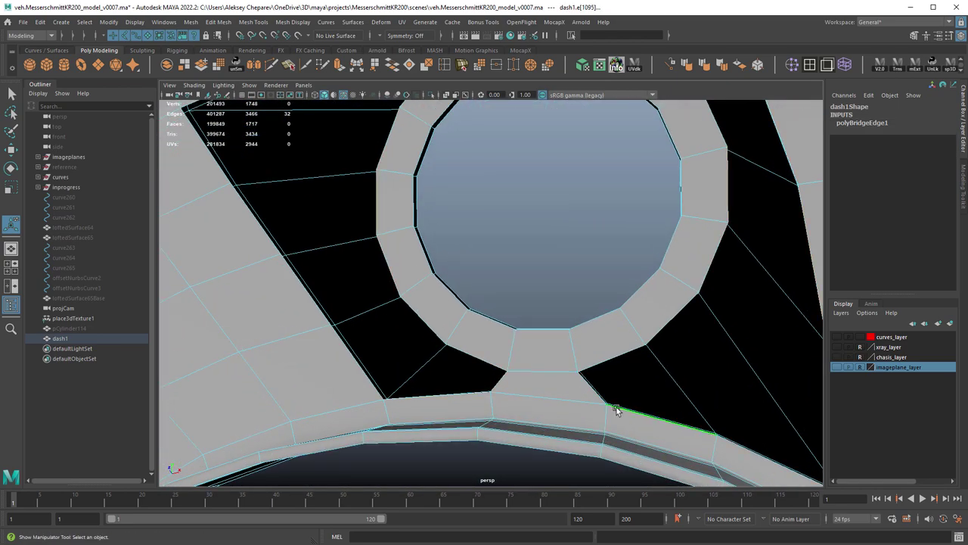
ctrl+click(616, 410)
click(397, 66)
scroll(503, 313, down, 3)
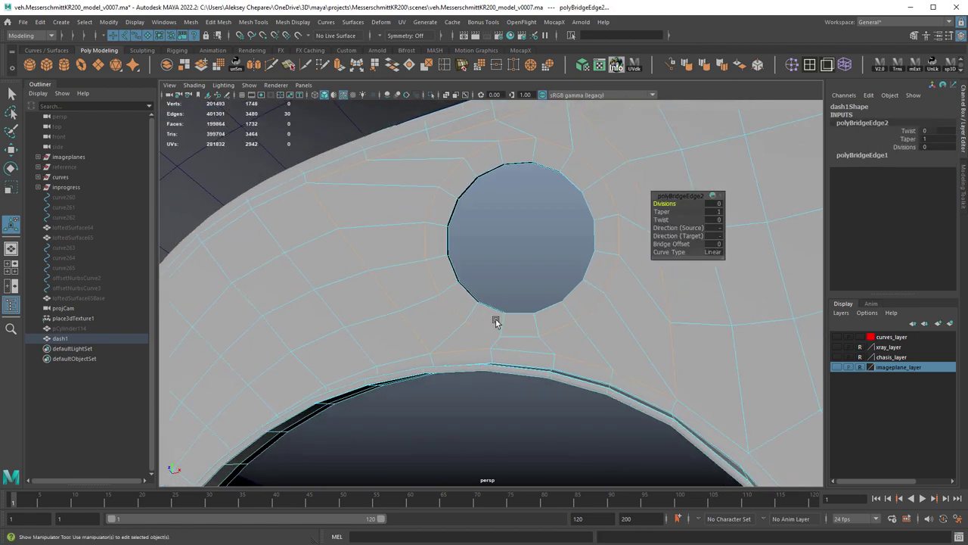
- Preview the dash smoothed without the wireframe overlay and examine the edge flow around the speedometer opening from several angles
alt+drag(494, 320, 359, 362)
key(3)
right_drag(551, 165, 576, 156)
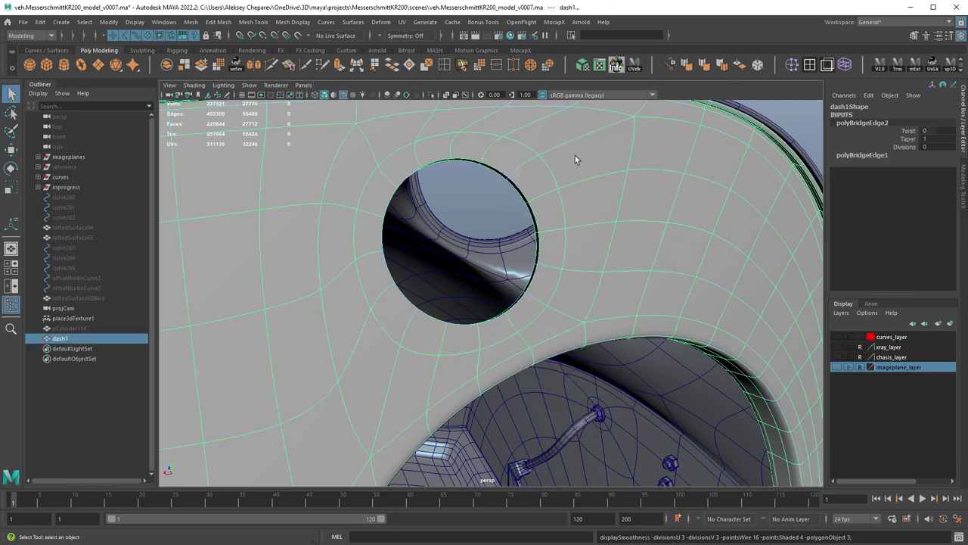
key(alt+shift+d)
scroll(625, 194, down, 4)
click(658, 162)
mouse_move(558, 229)
alt+mouse_down()
mouse_move(567, 225)
mouse_move(493, 215)
mouse_move(463, 231)
mouse_move(600, 287)
mouse_move(680, 266)
alt+mouse_up()
scroll(494, 215, up, 2)
click(343, 95)
click(565, 248)
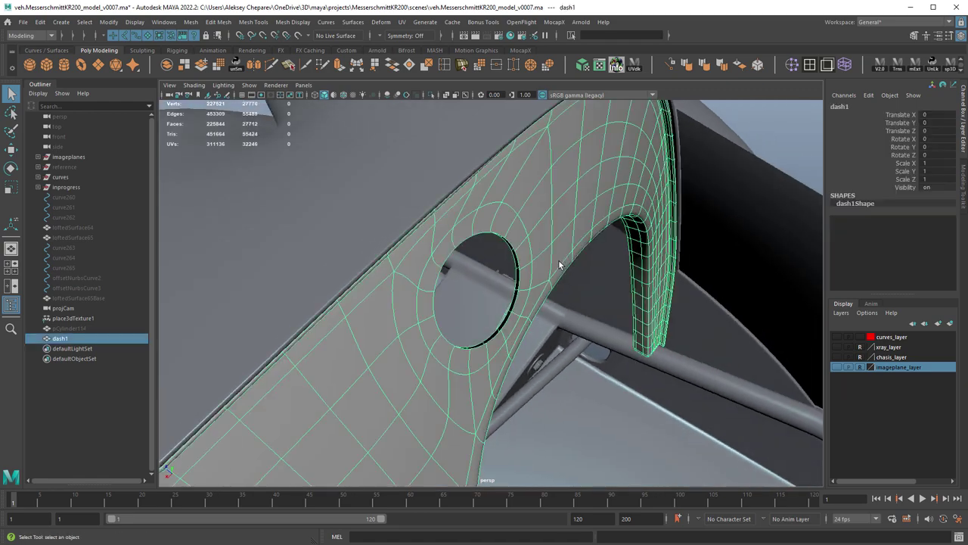
alt+drag(558, 264, 573, 187)
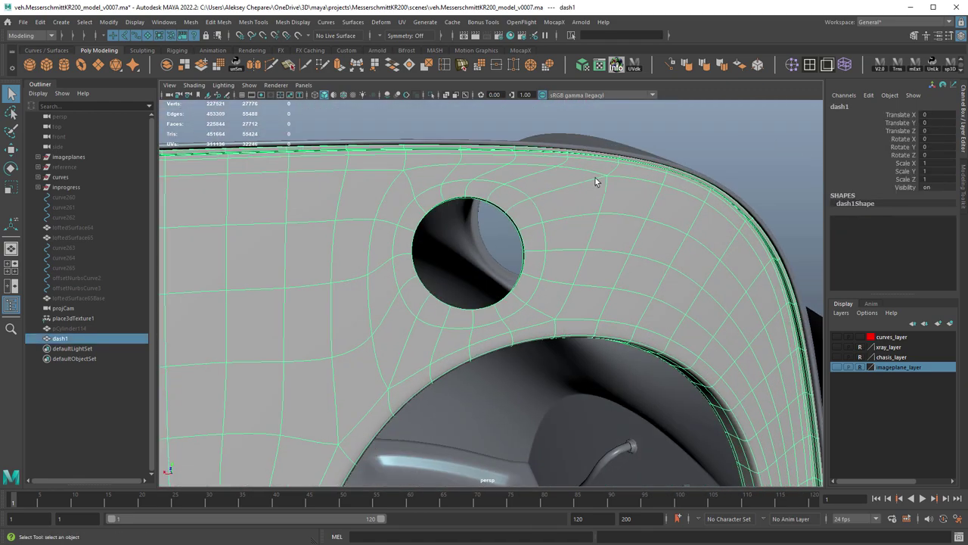
click(687, 150)
alt+drag(503, 305, 562, 328)
click(497, 339)
alt+drag(497, 339, 600, 265)
- Return to the unsmoothed mesh and bridge the front and back border edges of the speedometer opening to form its inner wall
click(638, 165)
click(601, 266)
alt+right_drag(601, 265, 782, 306)
alt+drag(782, 306, 598, 208)
right_drag(571, 190, 570, 162)
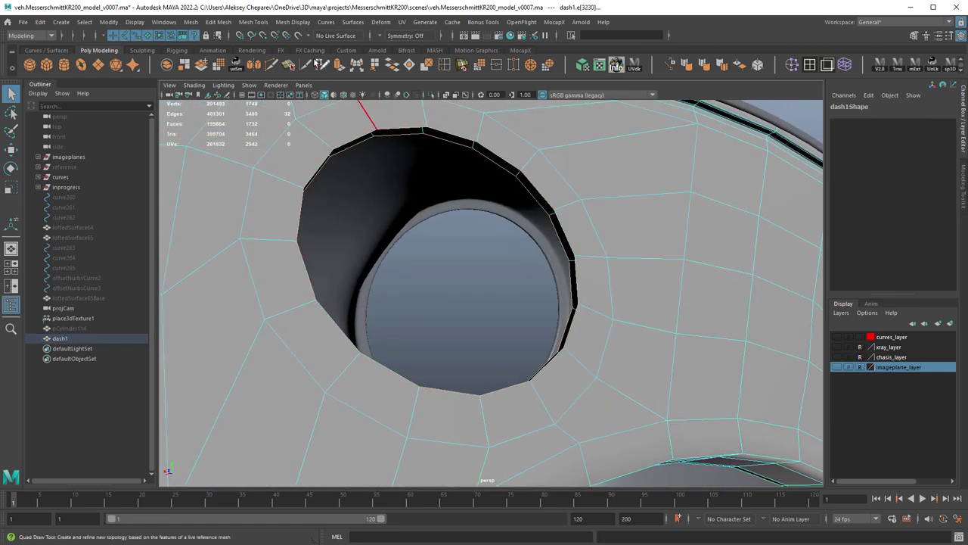
click(395, 68)
alt+drag(543, 218, 518, 181)
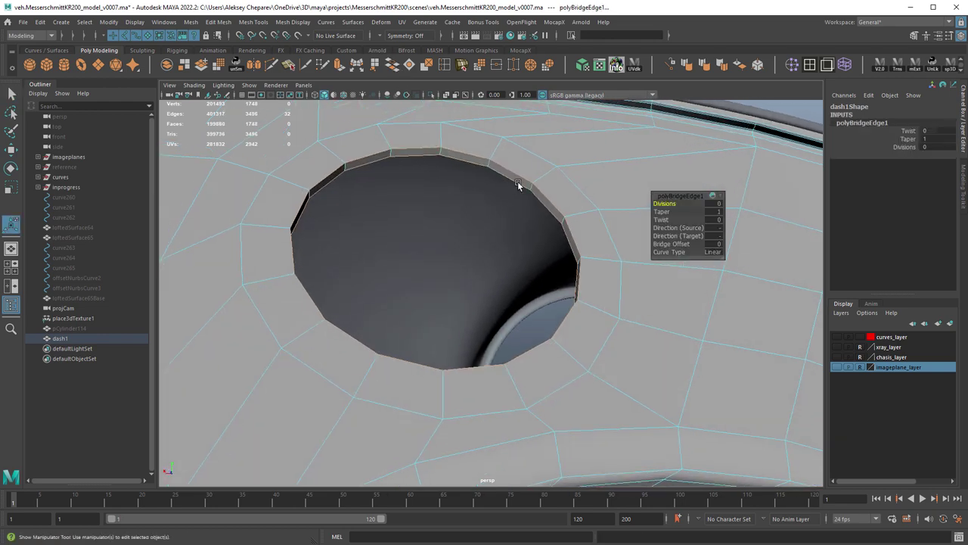
right_drag(519, 174, 515, 163)
alt+middle_drag(479, 156, 472, 165)
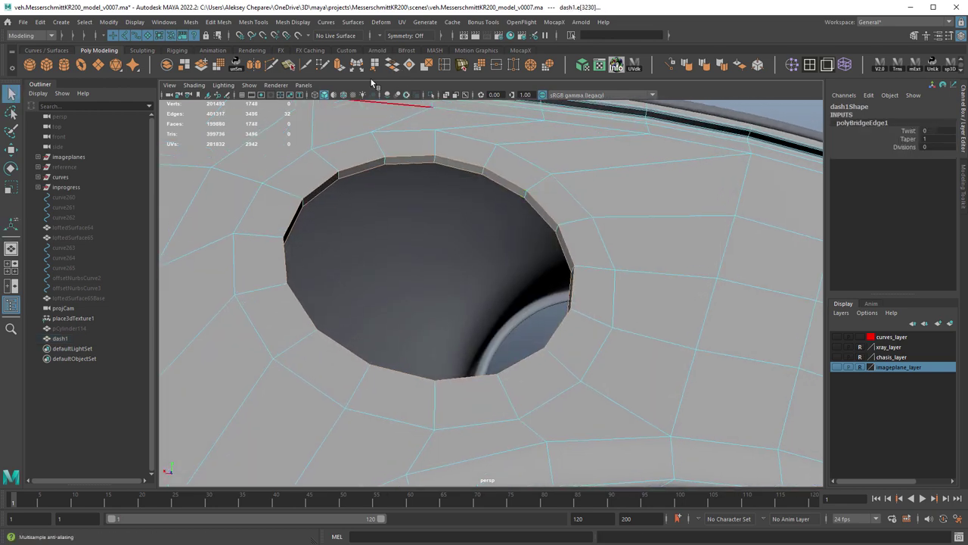
- Insert edge loops at equal distance from the edge close to the opening's rim on both sides of the dash
double_click(461, 65)
click(852, 151)
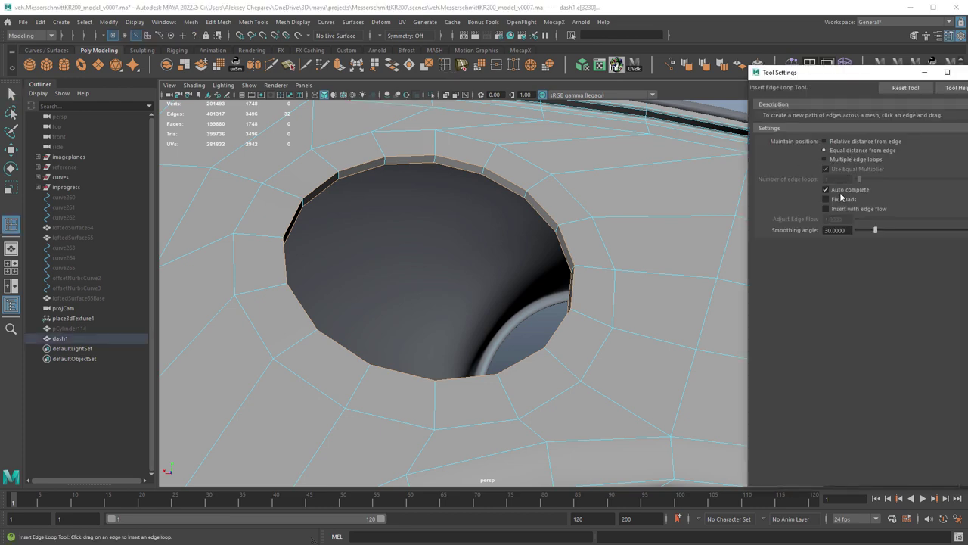
alt+drag(652, 242, 547, 250)
alt+right_drag(547, 250, 615, 188)
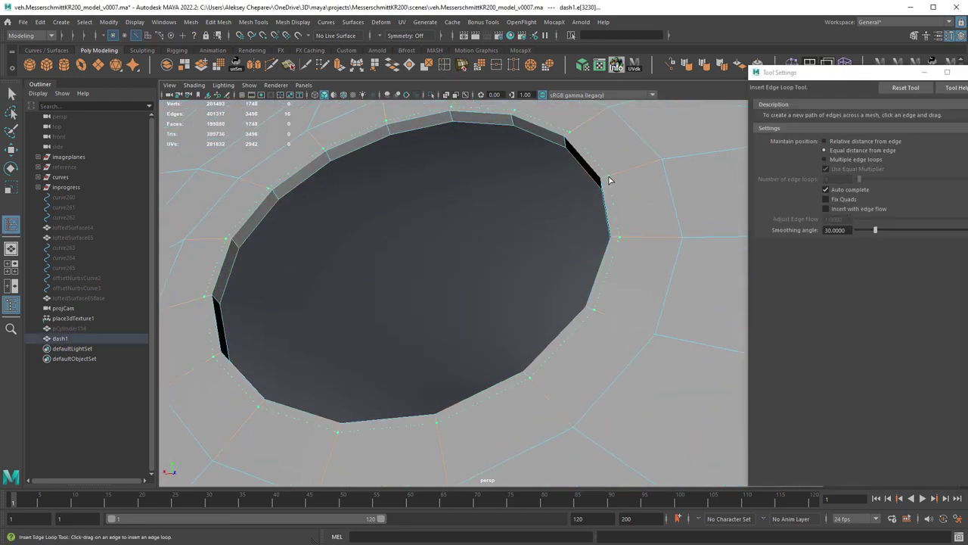
drag(610, 180, 610, 180)
alt+drag(611, 183, 464, 231)
click(414, 151)
- Preview the dash smoothed and examine the rim of the speedometer opening from both sides
key(w)
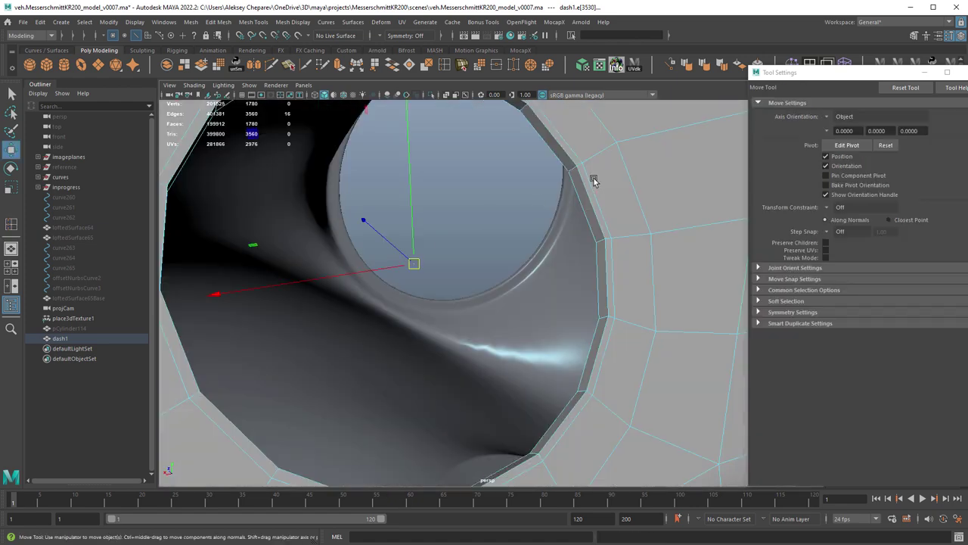
right_drag(594, 180, 644, 166)
key(3)
click(554, 195)
alt+right_drag(554, 195, 491, 209)
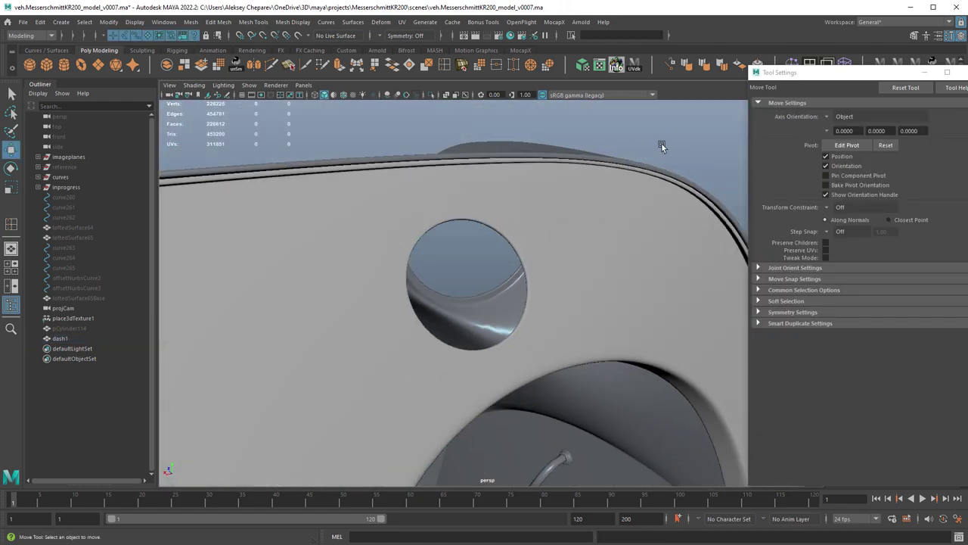
alt+drag(683, 136, 577, 264)
click(578, 265)
mouse_move(525, 301)
alt+mouse_down()
mouse_move(608, 246)
mouse_move(672, 241)
mouse_move(534, 281)
mouse_move(558, 234)
mouse_move(616, 270)
mouse_move(514, 206)
mouse_move(437, 100)
alt+mouse_up()
click(672, 241)
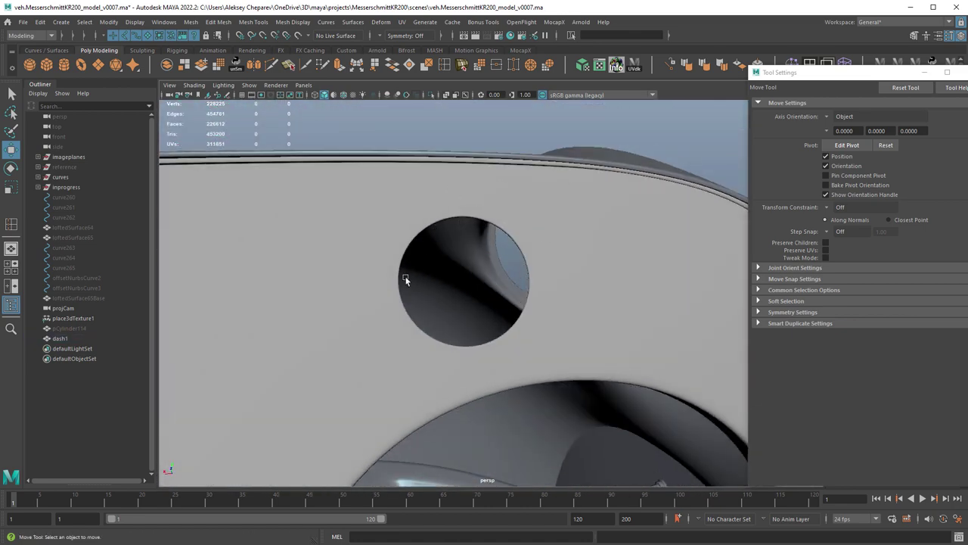
alt+drag(405, 280, 535, 243)
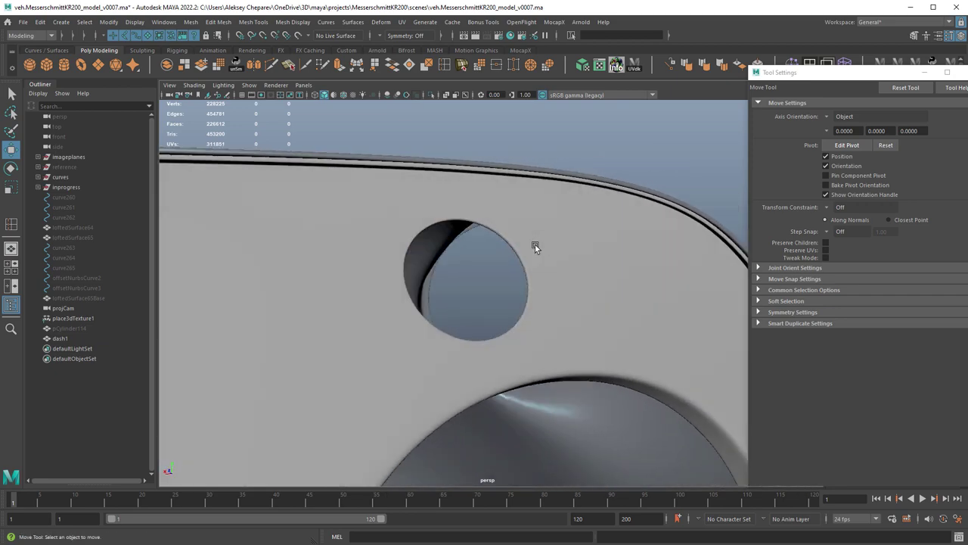
- Unhide the cutter cylinder to compare it with the speedometer opening, and hide it again
key(ctrl+shift+h)
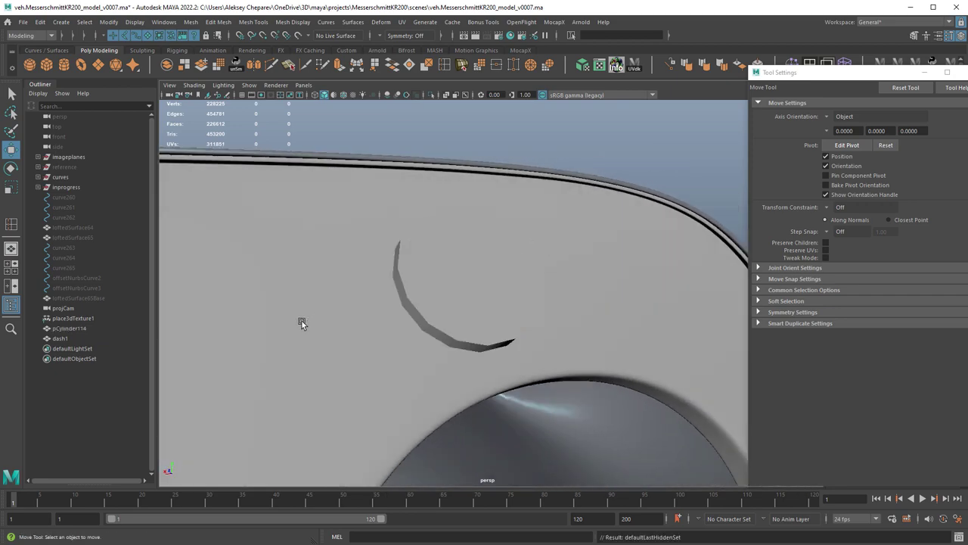
click(475, 308)
key(4)
mouse_move(489, 341)
alt+mouse_down()
mouse_move(558, 325)
mouse_move(576, 293)
alt+mouse_up()
key(5)
alt+drag(645, 284, 532, 306)
click(540, 303)
alt+drag(597, 301, 556, 314)
click(510, 311)
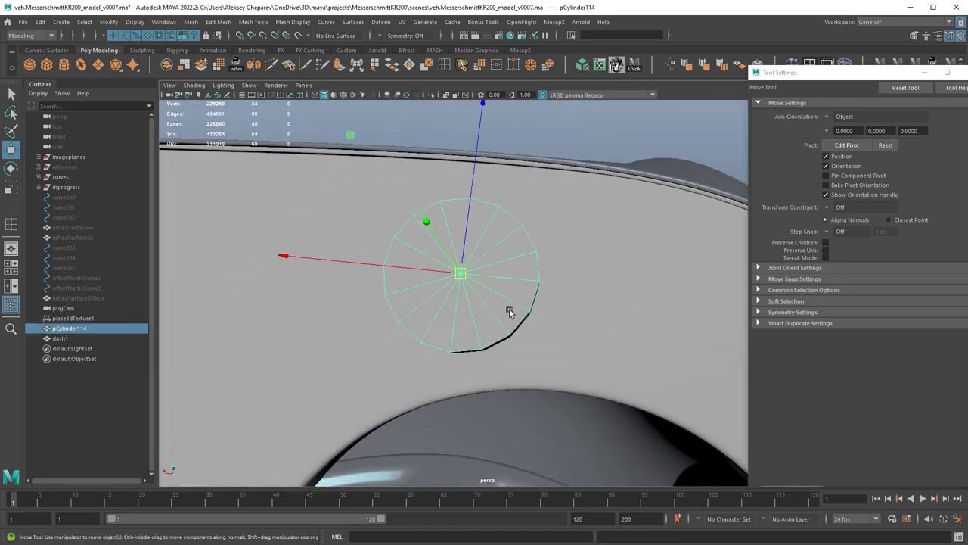
key(ctrl+h)
- Display the dash unsmoothed with its projected photo texture
click(597, 313)
alt+drag(652, 322, 506, 292)
key(1)
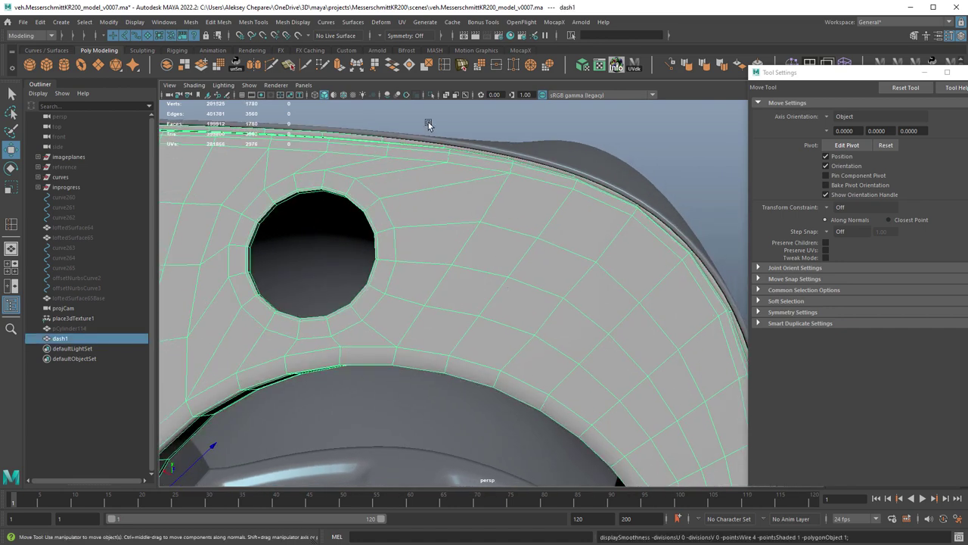
key(6)
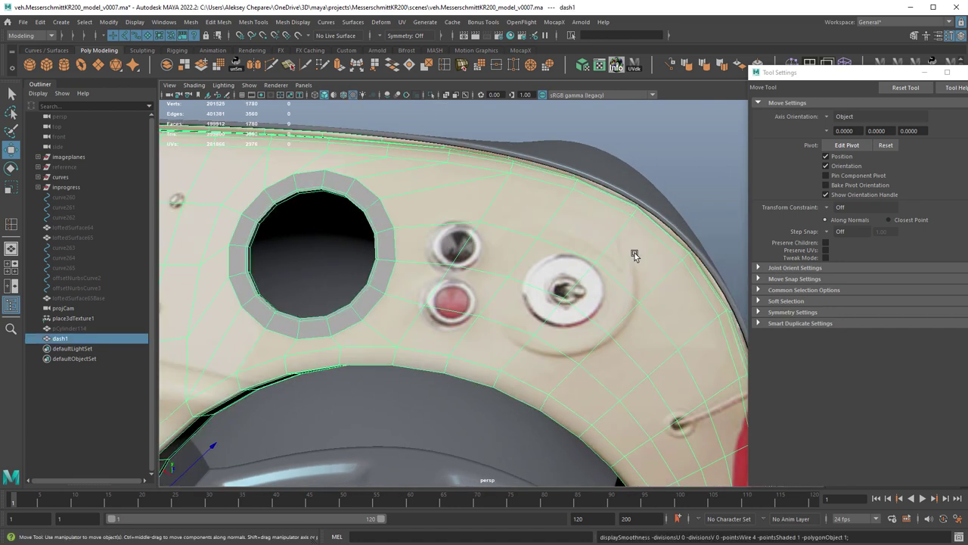
- Assign the existing projected photo material, lambert3, to the whole dash so the ring faces are textured too
alt+right_drag(688, 179, 369, 194)
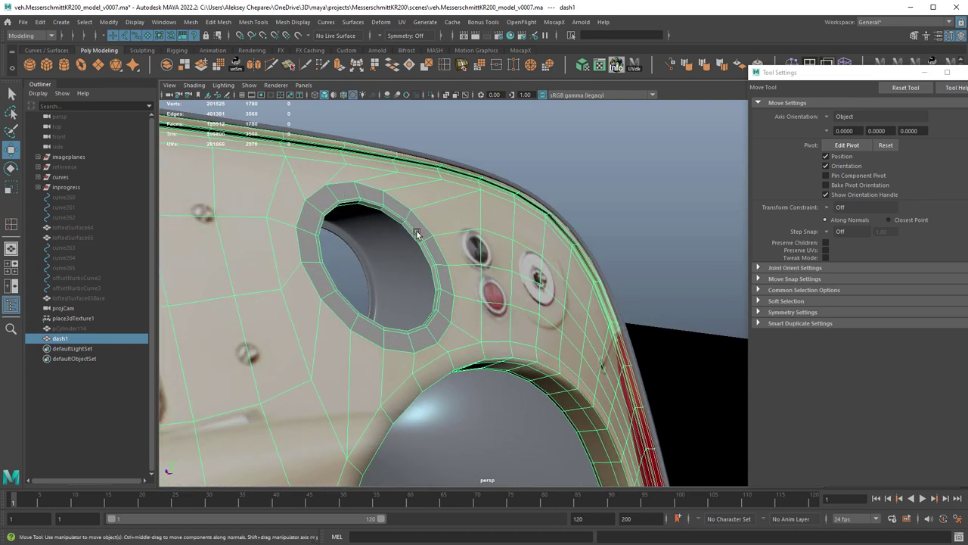
click(705, 67)
click(682, 174)
click(488, 225)
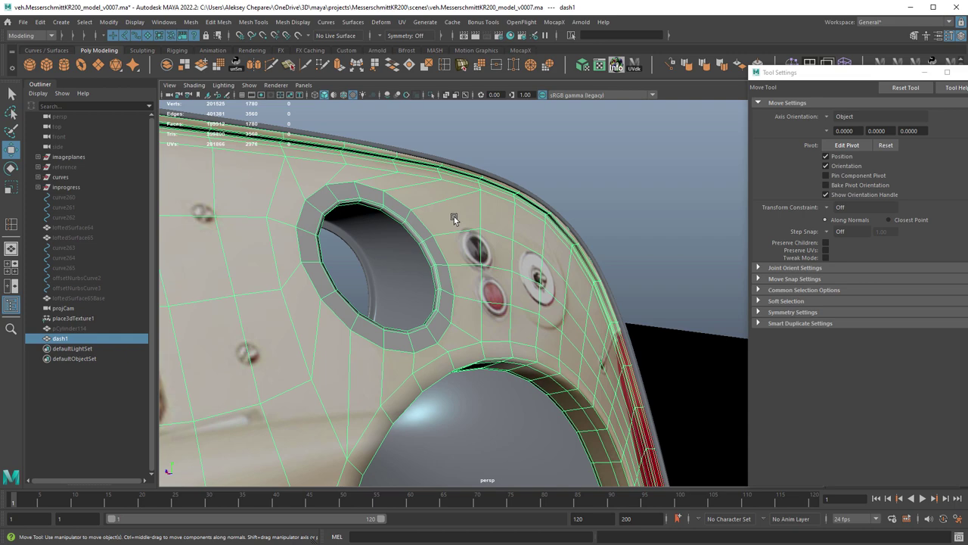
scroll(454, 218, up, 3)
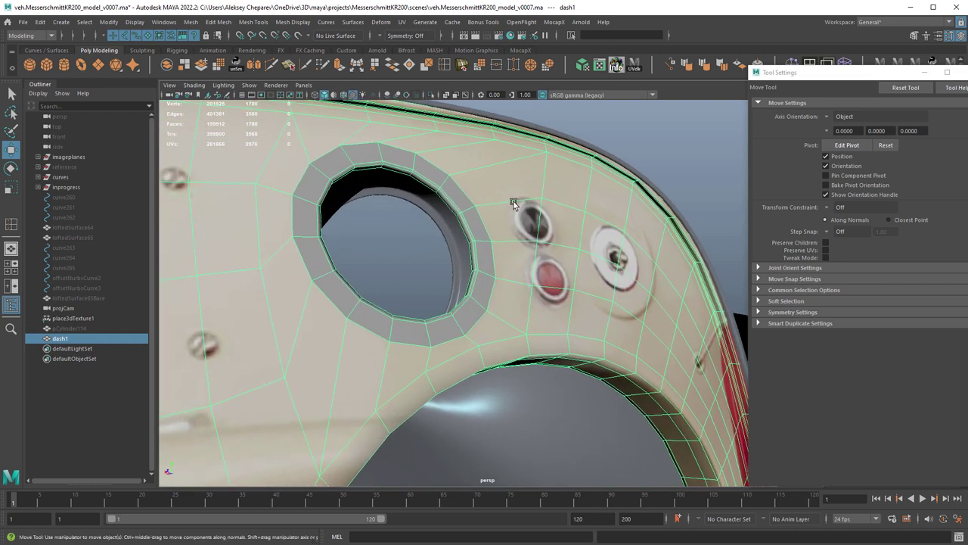
right_drag(507, 167, 596, 503)
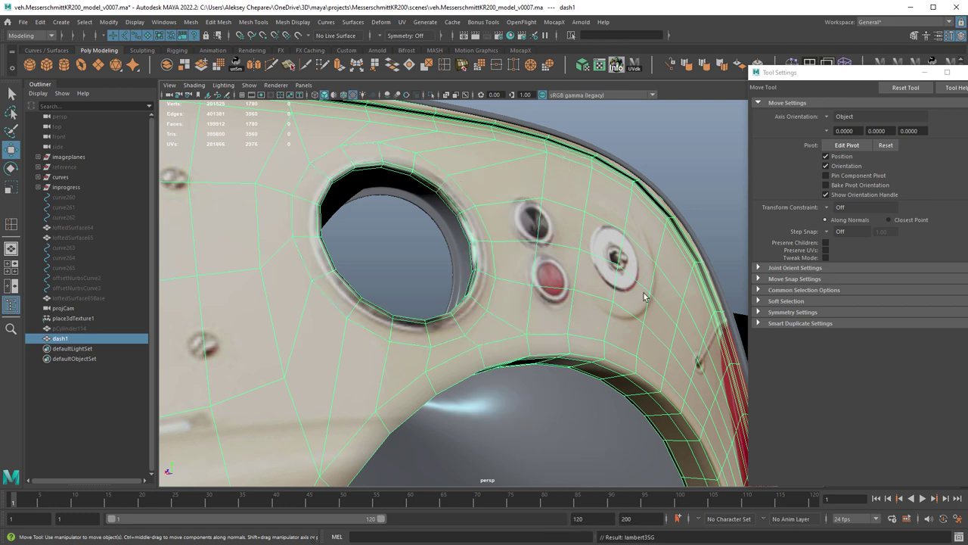
- Examine the ignition switch and the indicator lamps in the dash's photo texture against the mesh
click(678, 149)
alt+drag(677, 149, 554, 256)
click(528, 274)
key(3)
alt+right_drag(640, 265, 341, 213)
click(654, 252)
alt+drag(654, 253, 594, 274)
click(532, 297)
key(3)
click(613, 265)
click(568, 304)
scroll(488, 224, up, 5)
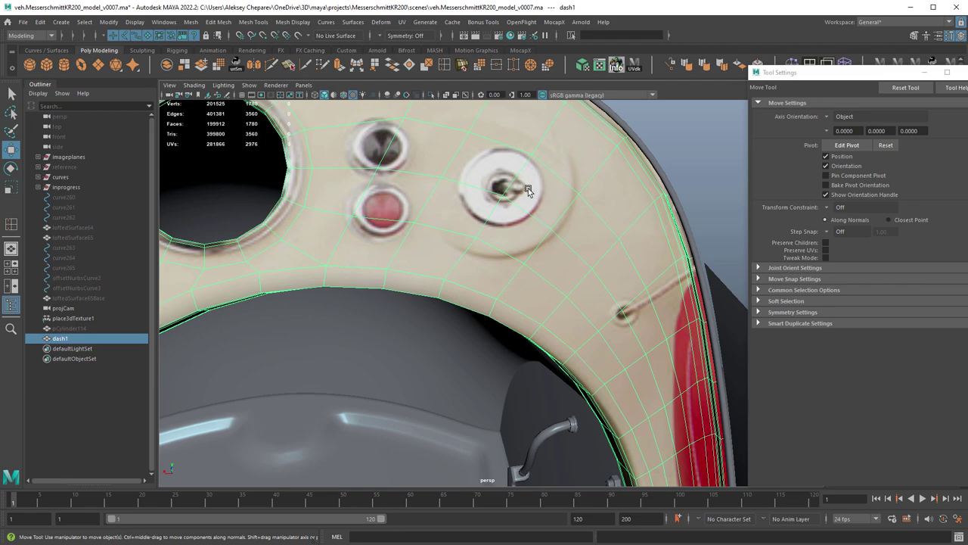
alt+drag(569, 152, 421, 195)
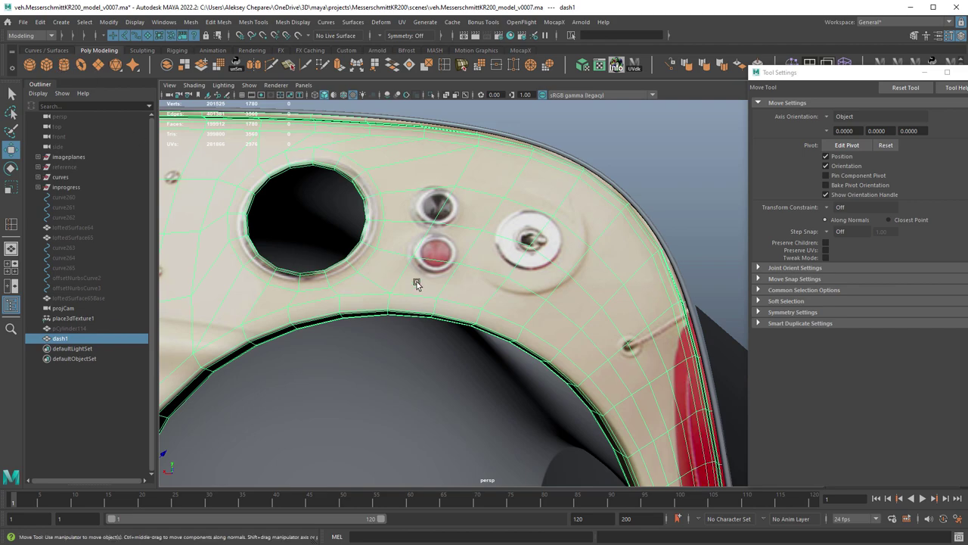
- Create a polygon cylinder, snap it onto the dash at the ignition switch and scale it down
click(64, 65)
key(v)
middle_drag(523, 263, 536, 251)
key(4)
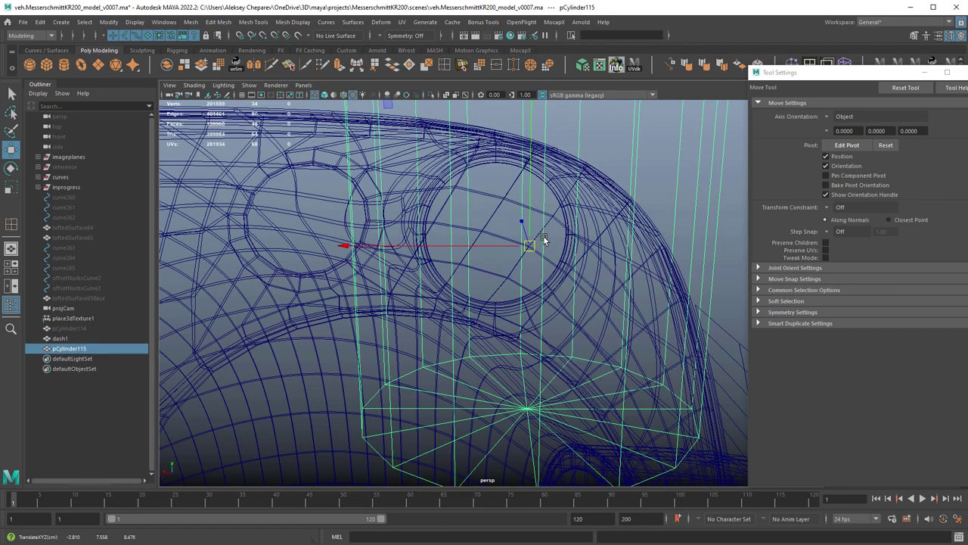
key(6)
key(r)
drag(530, 245, 485, 246)
- Rotate and scale the cylinder until it lines up with the ignition switch hole in the dash's projected photo
alt+drag(543, 225, 597, 309)
key(e)
click(964, 73)
click(463, 174)
click(526, 307)
key(w)
alt+drag(526, 307, 587, 271)
key(r)
drag(495, 295, 509, 296)
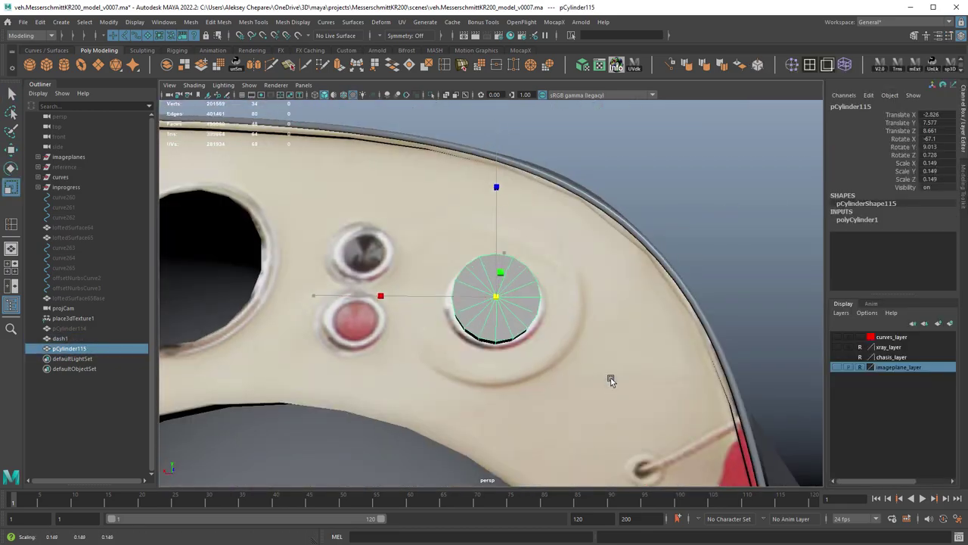
alt+drag(612, 380, 637, 385)
drag(523, 287, 503, 314)
- Delete the cylinder's cap faces and extrude its wall outward into a thick ring around the ignition switch hole
key(4)
key(Delete)
key(5)
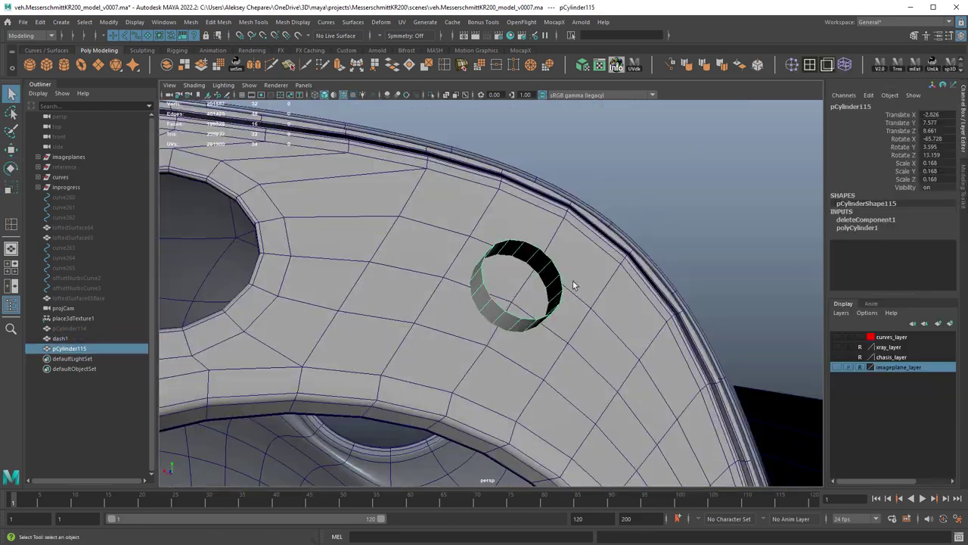
key(6)
key(ctrl+e)
middle_drag(560, 333, 519, 366)
- Combine the dash and the thick ring with a Boolean union
key(q)
mouse_move(519, 366)
alt+mouse_down()
mouse_move(568, 307)
mouse_move(643, 326)
mouse_move(562, 214)
alt+mouse_up()
shift+click(628, 318)
key(5)
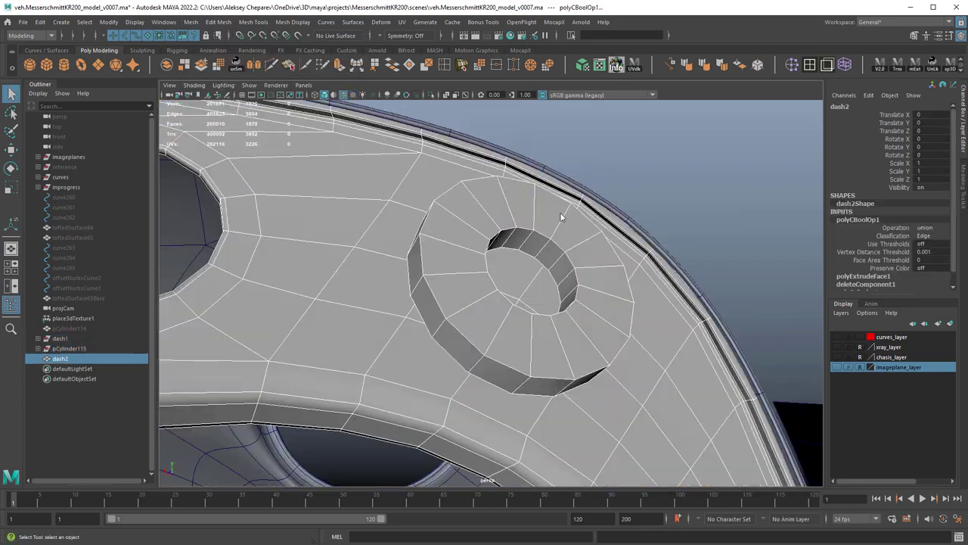
- Delete the surplus ring faces left by the Boolean and the dash faces surrounding the ring's outline
key(ctrl+Delete)
shift+click(484, 289)
key(Delete)
scroll(484, 289, up, 5)
scroll(484, 289, down, 5)
shift+click(477, 199)
shift+click(601, 351)
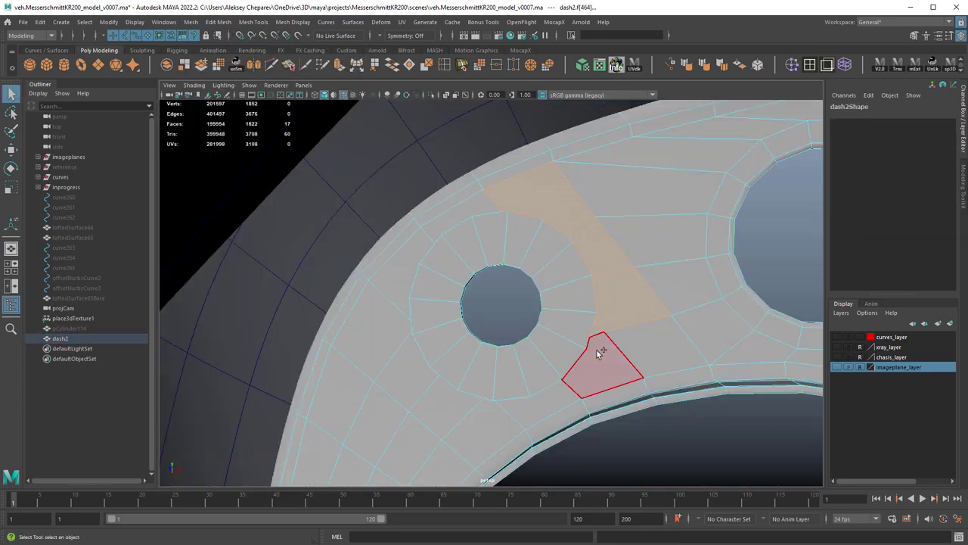
key(Delete)
- Bridge the ring's border edges to the surrounding dash borders, adjusting the Bridge Offset so the new faces are not twisted
shift+double_click(527, 264)
alt+drag(527, 263, 623, 310)
double_click(614, 307)
shift+double_click(700, 295)
key(4)
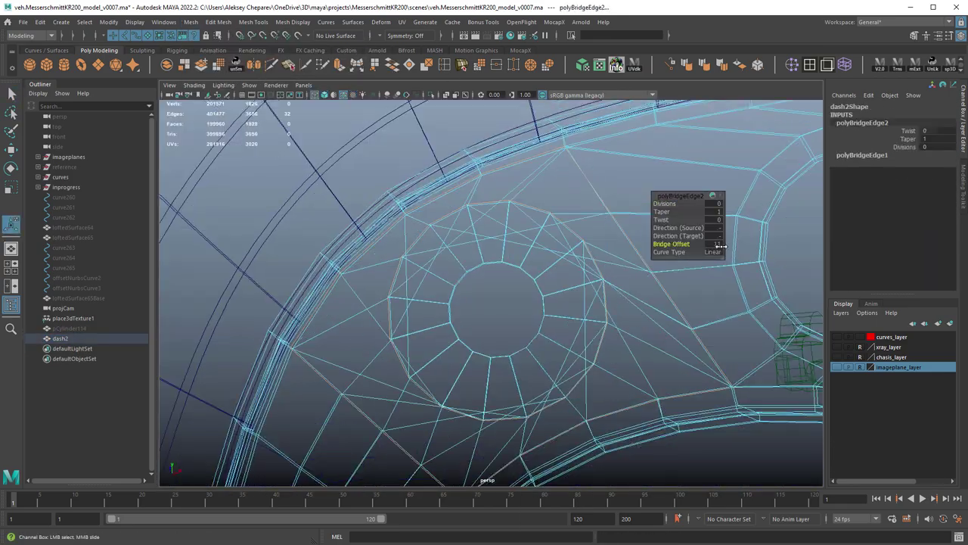
key(6)
- Examine the ignition switch opening with the dash in smooth preview against the photo texture, and display it unsmoothed again
right_drag(558, 254, 579, 244)
click(579, 243)
key(3)
double_click(11, 150)
click(478, 272)
scroll(519, 258, down, 6)
alt+drag(520, 258, 579, 316)
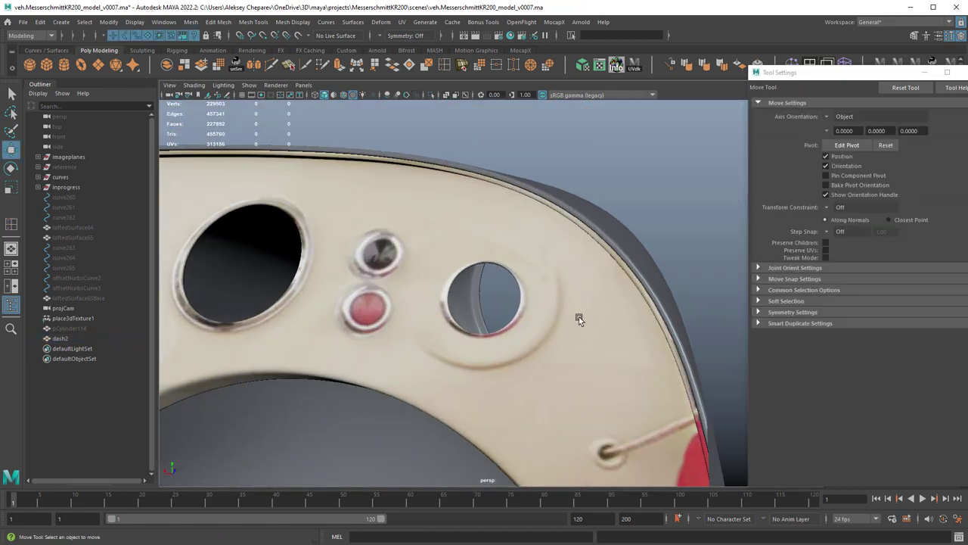
click(579, 316)
key(1)
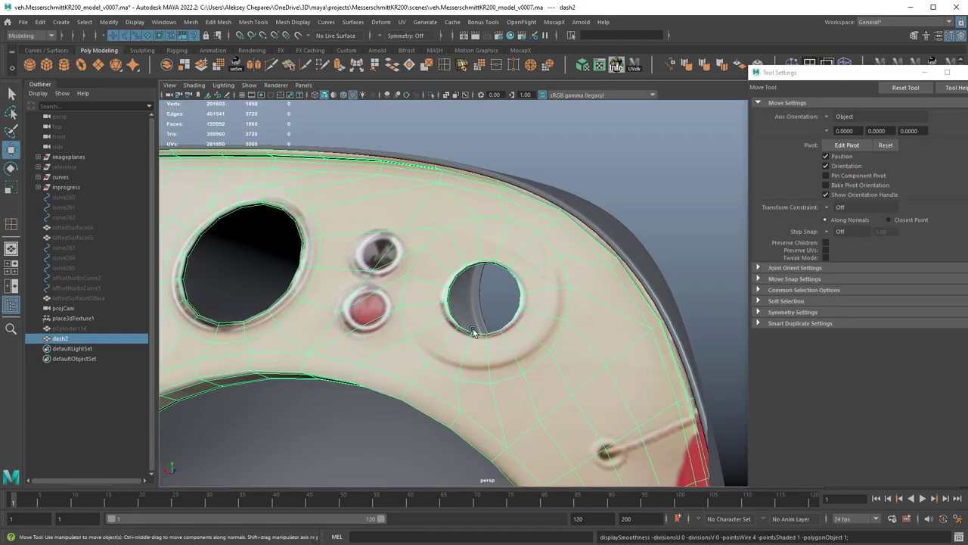
- Set the Insert Edge Loop tool to relative distance from edge with edge flow enabled, ready around the ignition switch opening
alt+drag(472, 332, 547, 320)
alt+right_drag(547, 321, 597, 303)
click(963, 73)
alt+drag(637, 326, 617, 265)
alt+right_drag(616, 264, 642, 268)
alt+drag(642, 268, 623, 268)
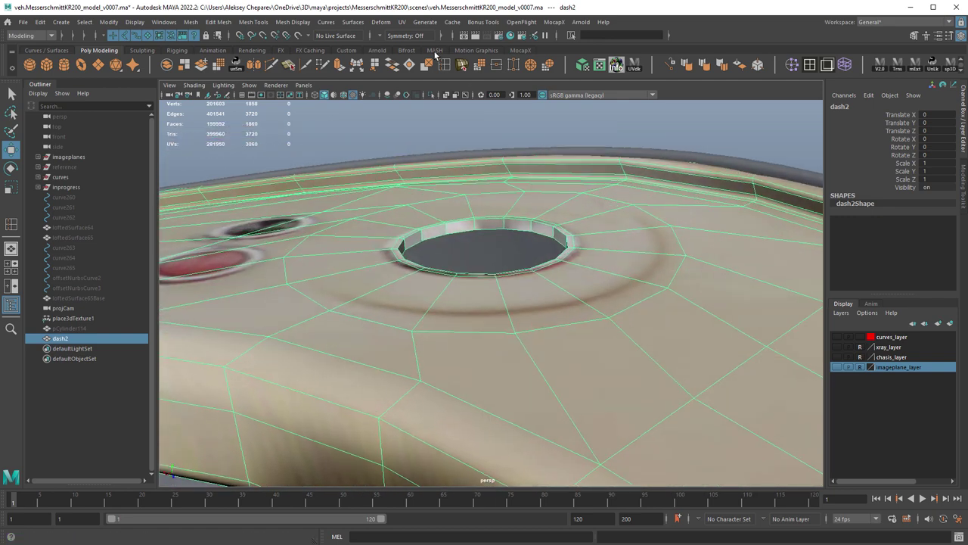
double_click(445, 65)
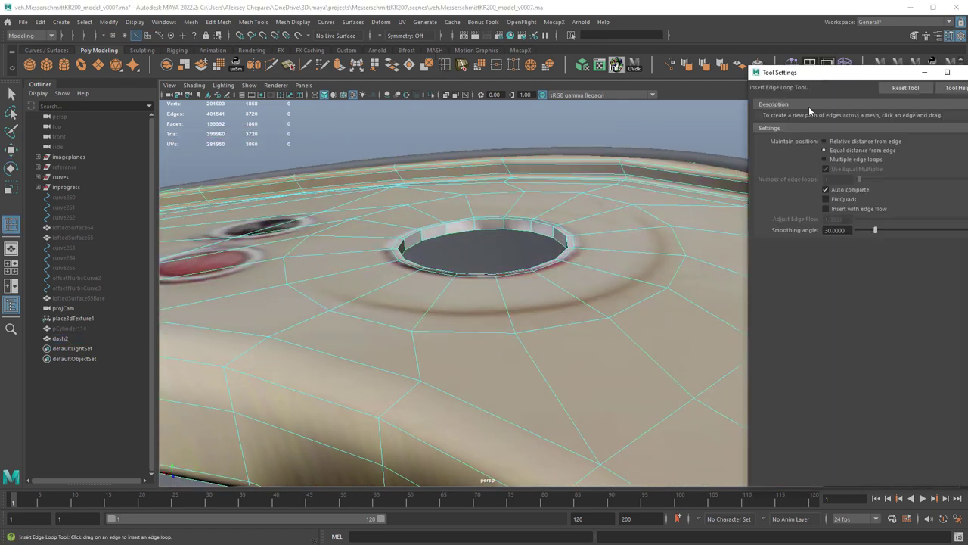
click(849, 208)
- Try an edge loop along the raised rim around the ignition switch opening and undo it
alt+drag(571, 286, 655, 301)
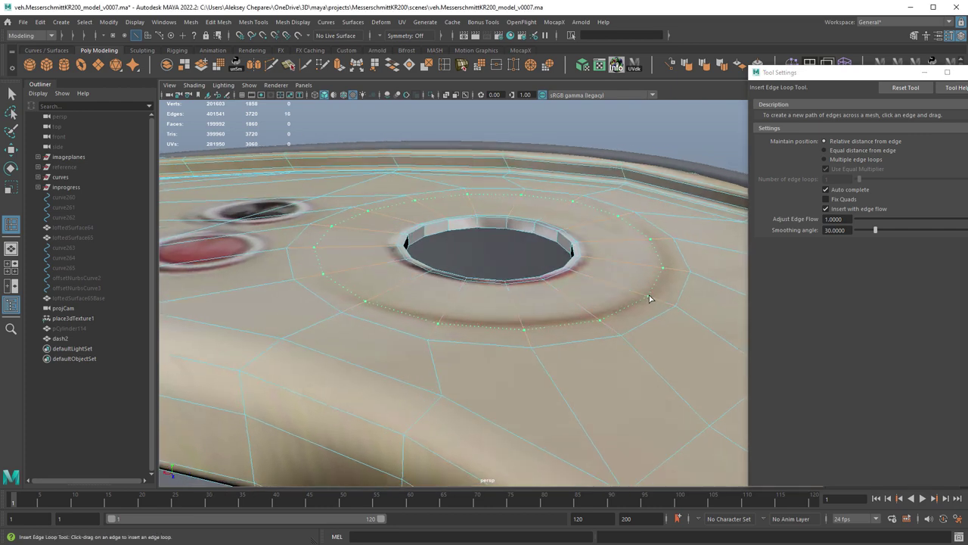
click(651, 300)
alt+drag(653, 310, 598, 392)
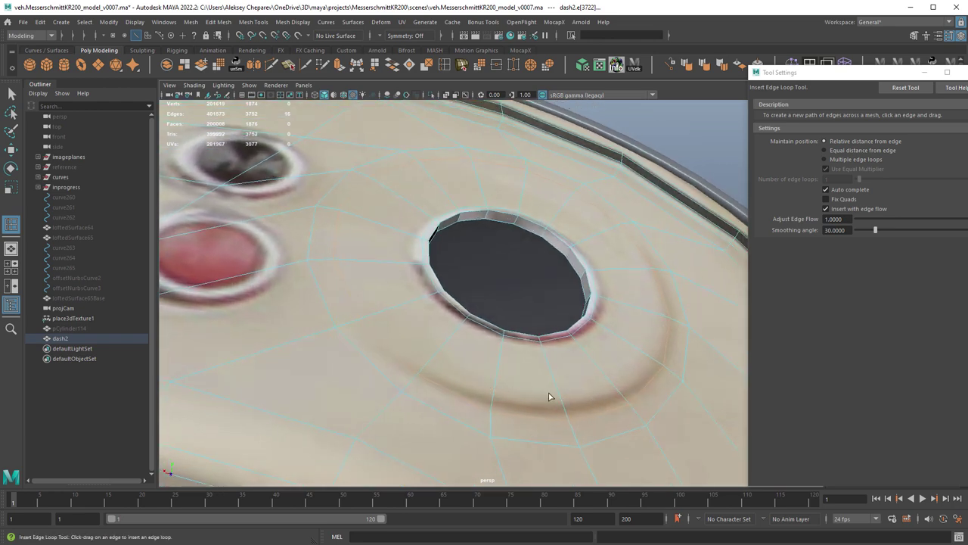
alt+drag(550, 397, 544, 416)
key(ctrl+z)
- Insert three edge loops around the ignition switch opening: on the photo's crease, just outside it and just inside it
drag(597, 431, 592, 432)
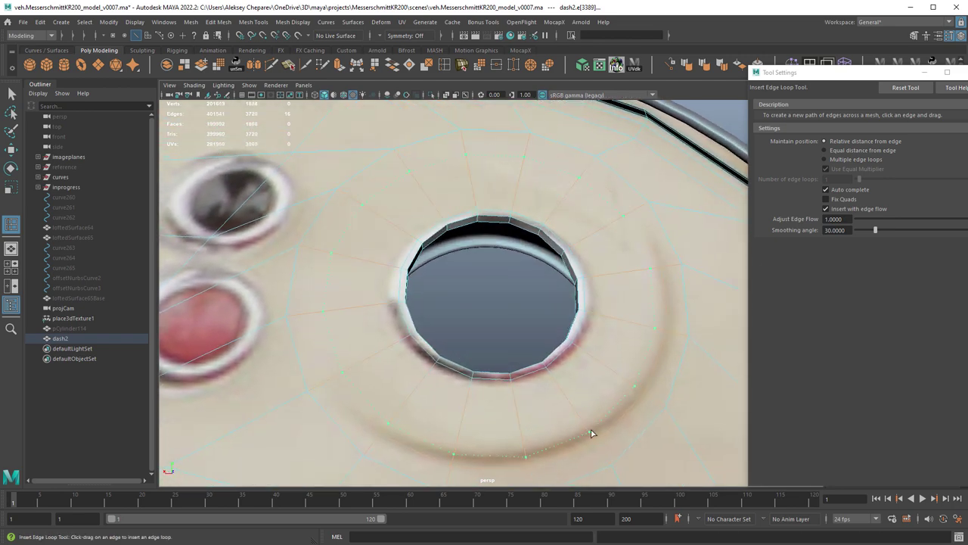
click(593, 434)
alt+drag(597, 427, 588, 451)
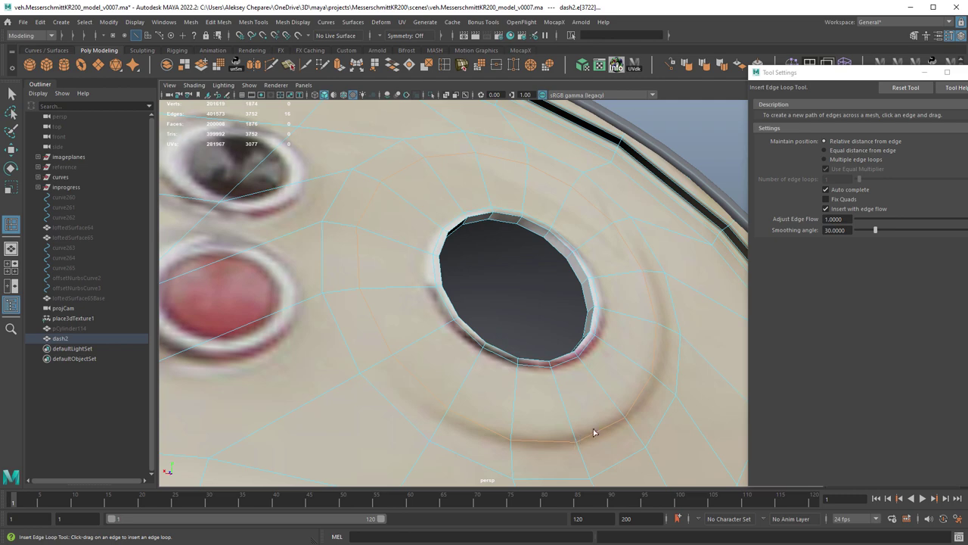
alt+drag(626, 397, 625, 385)
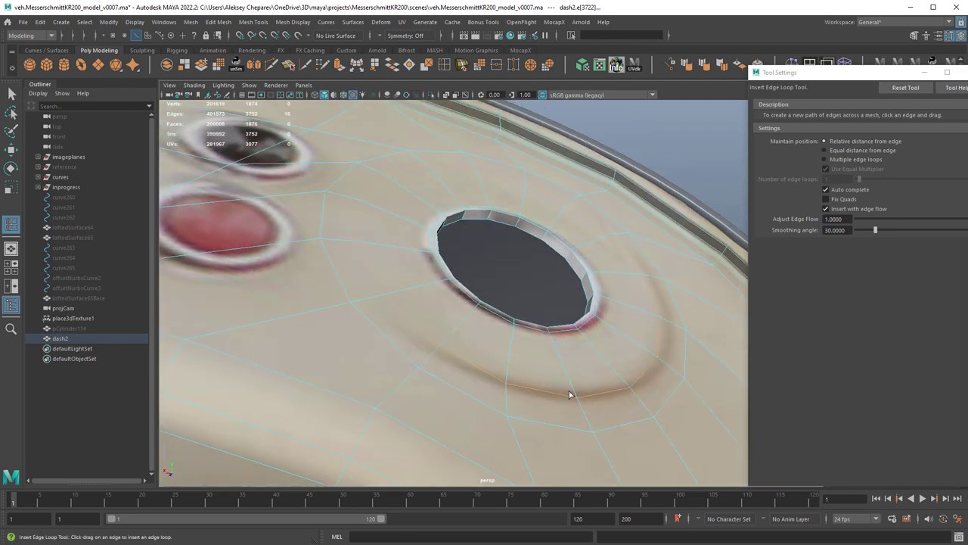
alt+drag(513, 402, 505, 415)
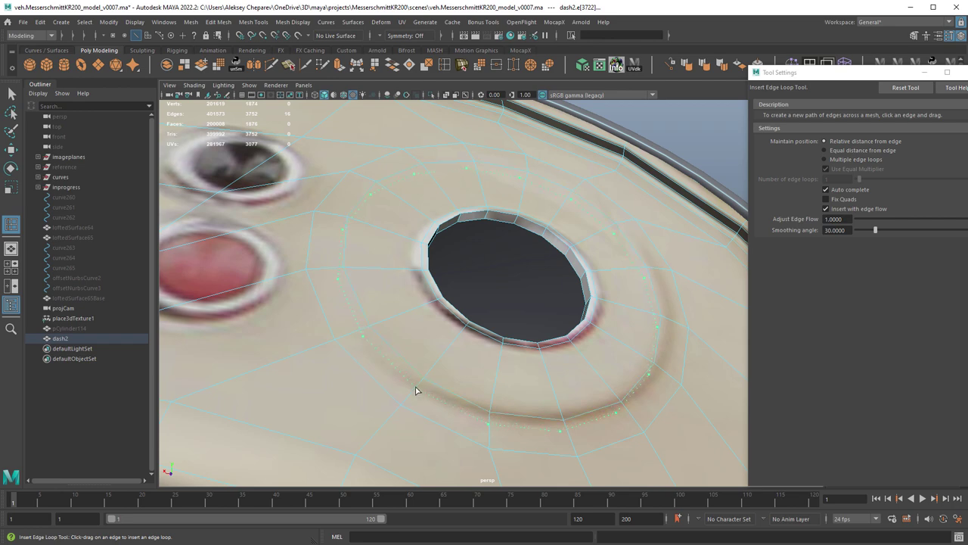
alt+drag(538, 406, 607, 406)
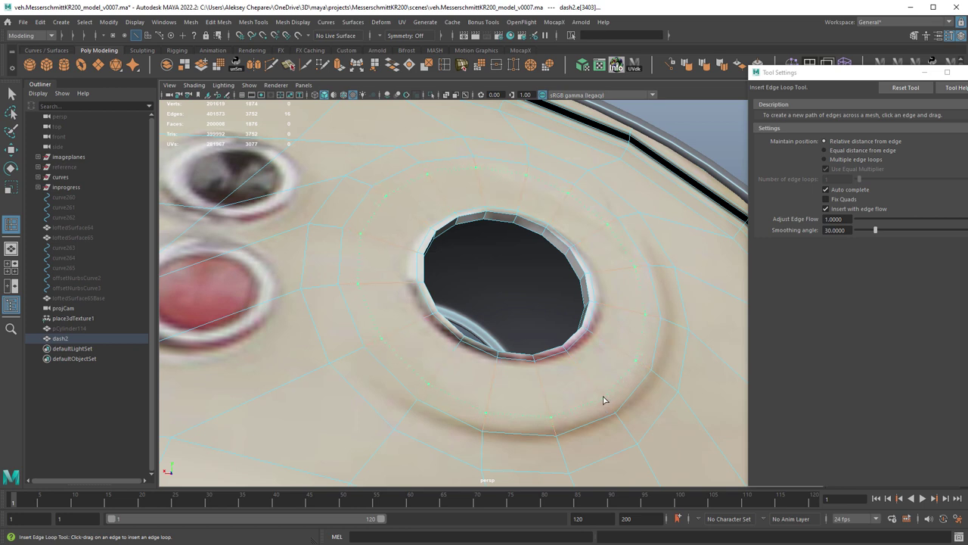
click(604, 400)
alt+drag(589, 387, 623, 414)
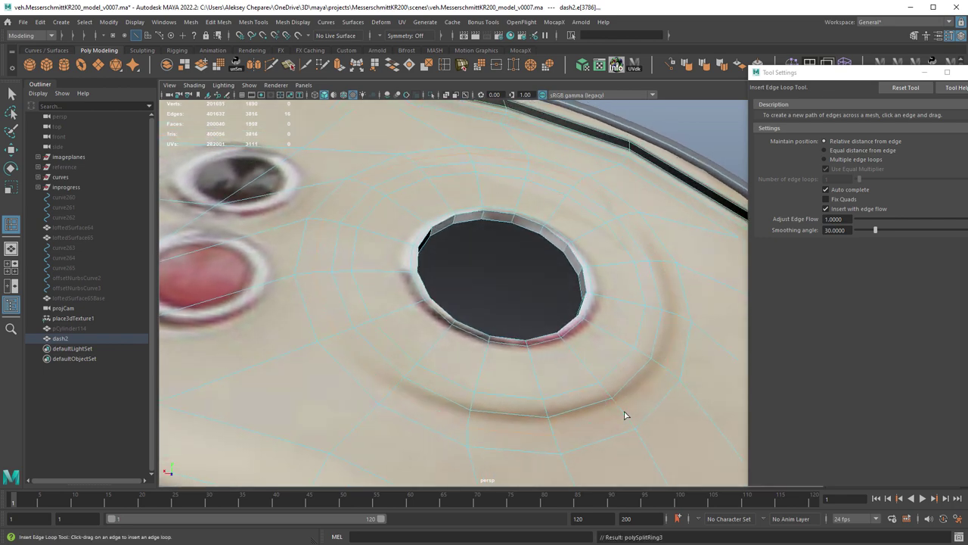
alt+drag(588, 403, 611, 400)
- Examine the edges of the new loops around the ignition switch opening, comparing where the photo's crease fades out
key(w)
right_drag(605, 381, 605, 353)
click(261, 217)
shift+click(312, 219)
alt+drag(404, 268, 313, 224)
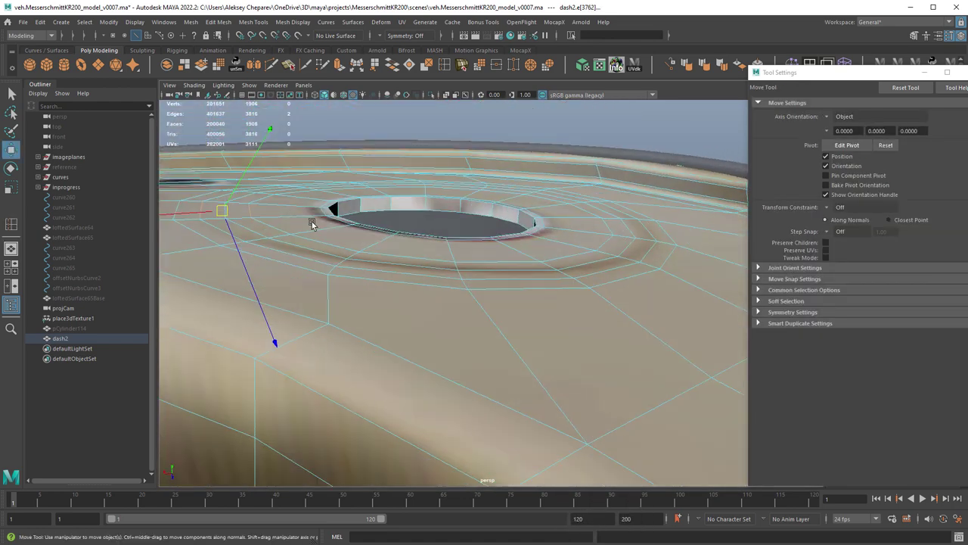
alt+middle_drag(283, 212, 387, 258)
alt+drag(346, 264, 545, 353)
click(603, 369)
shift+click(614, 403)
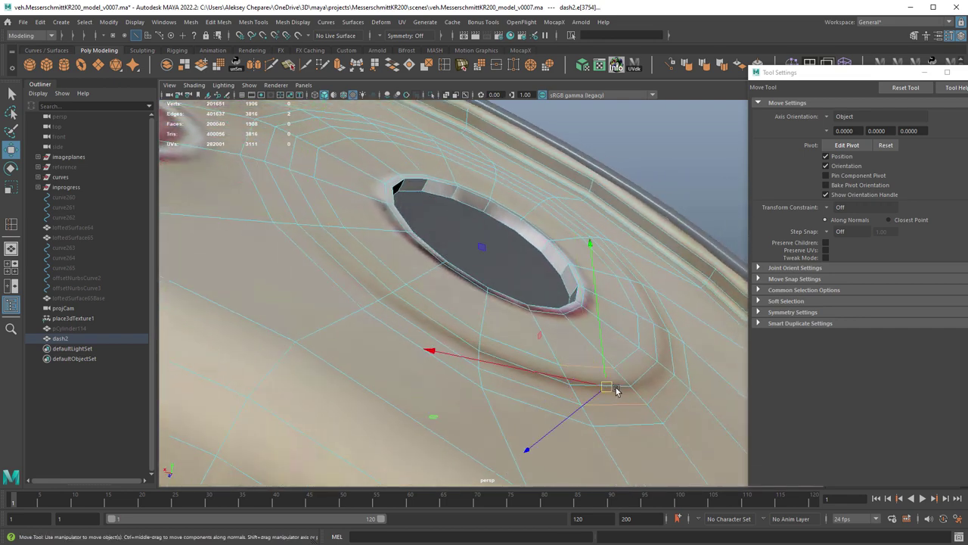
click(620, 385)
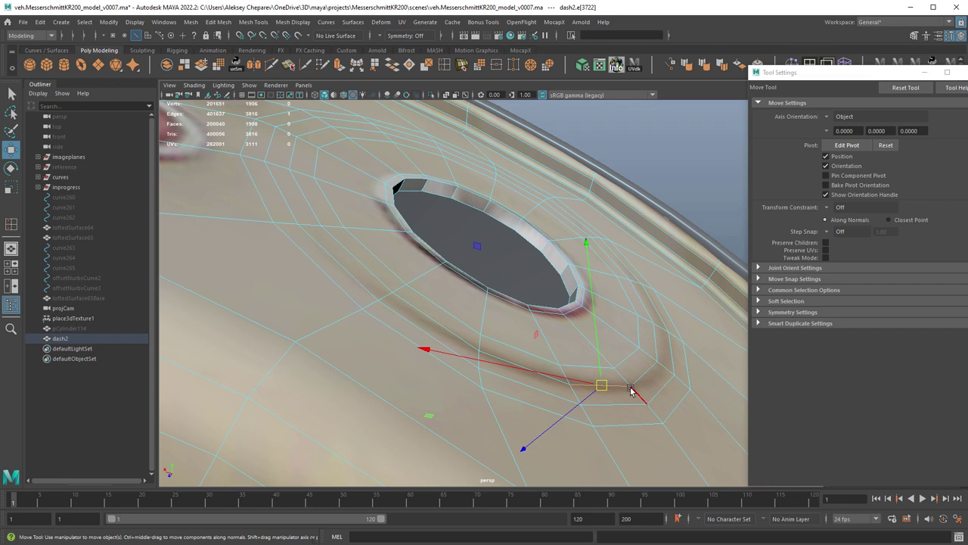
click(619, 396)
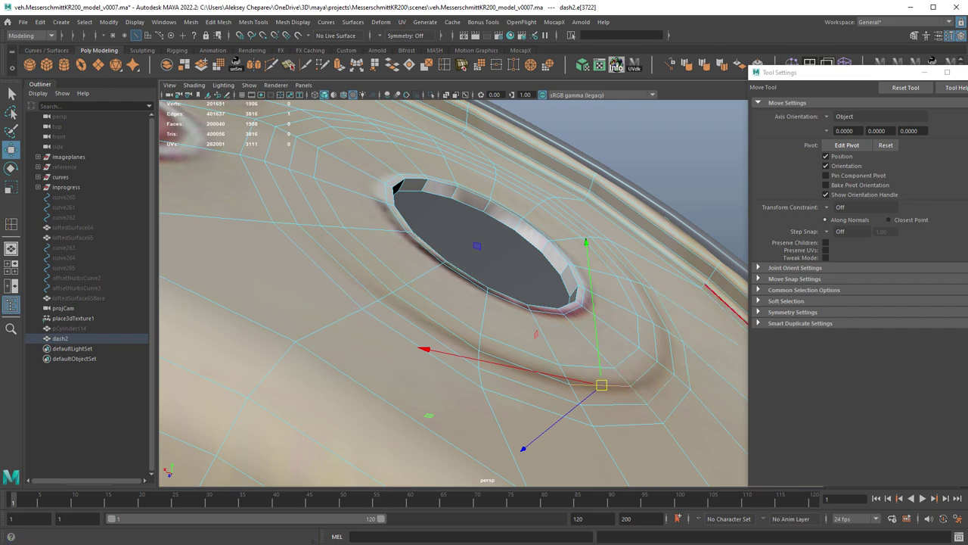
- Delete the two edges of the ring loop where the raised rim's crease fades out at either end
click(967, 73)
alt+drag(620, 318, 637, 380)
key(q)
alt+right_drag(637, 379, 525, 338)
alt+drag(525, 337, 553, 307)
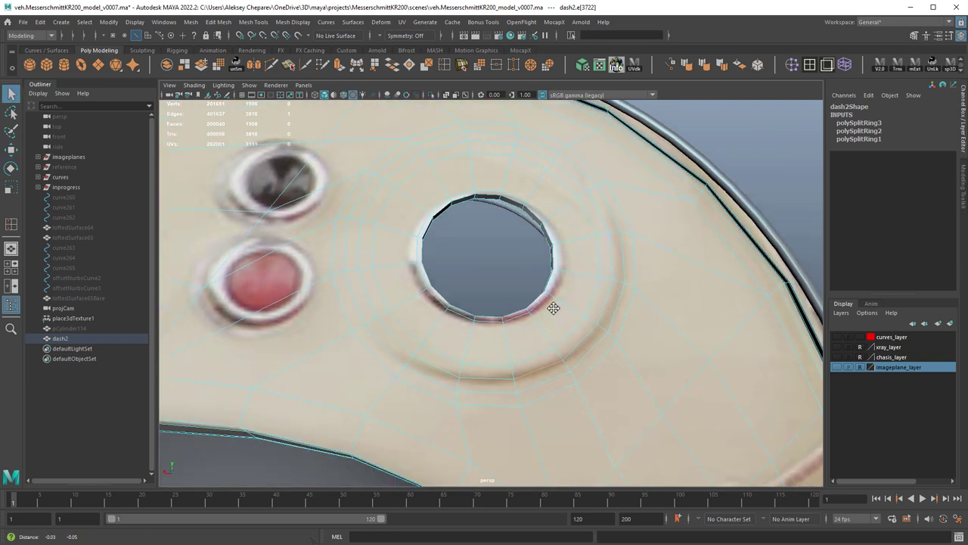
alt+right_drag(553, 308, 597, 318)
right_drag(445, 370, 446, 345)
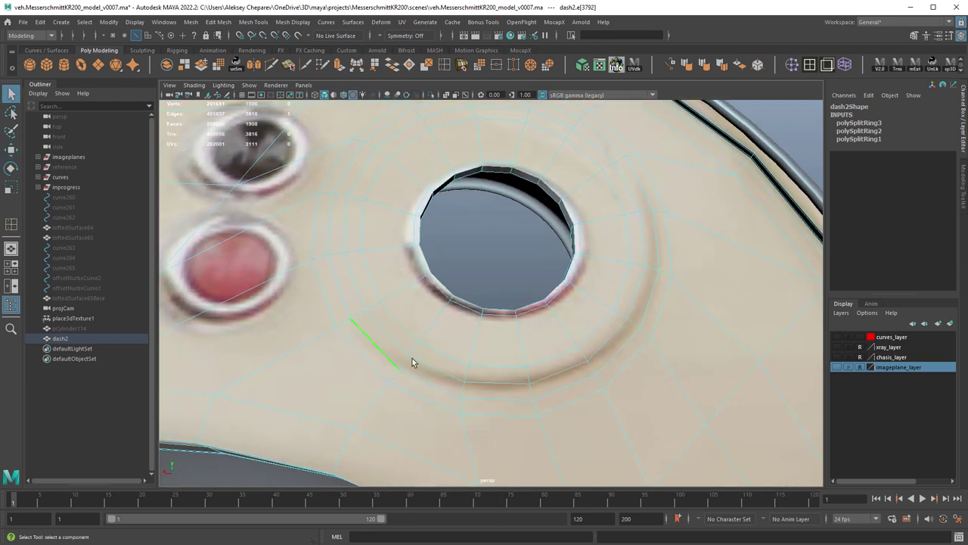
alt+drag(411, 356, 380, 358)
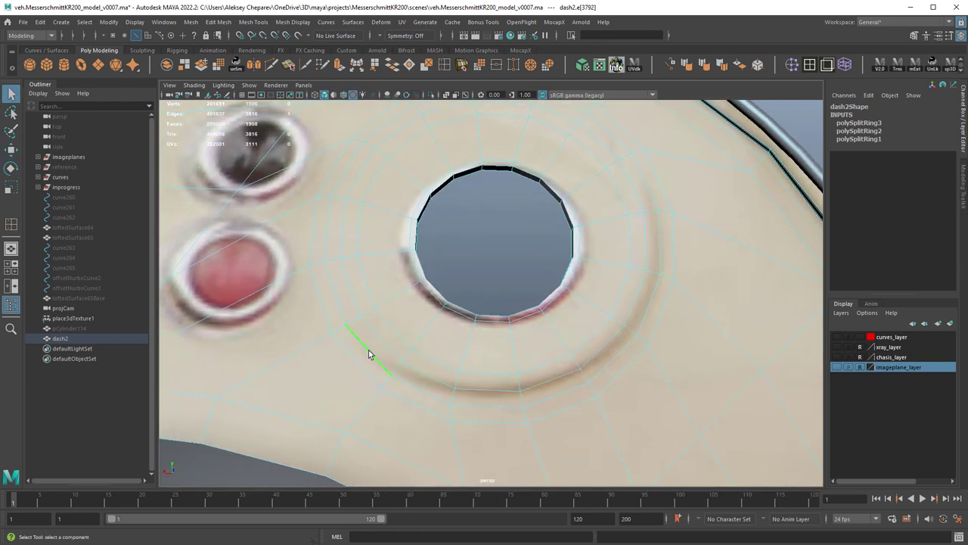
alt+drag(636, 255, 655, 294)
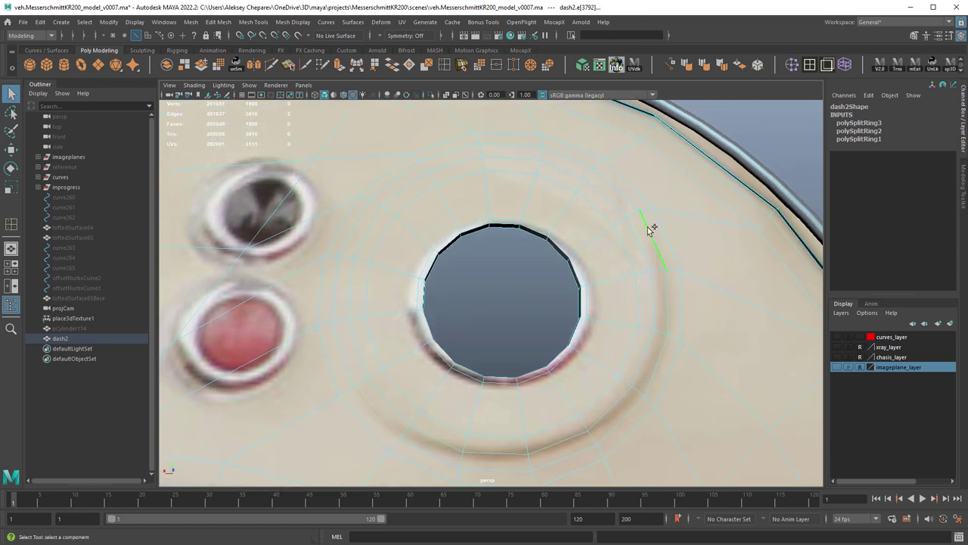
key(Delete)
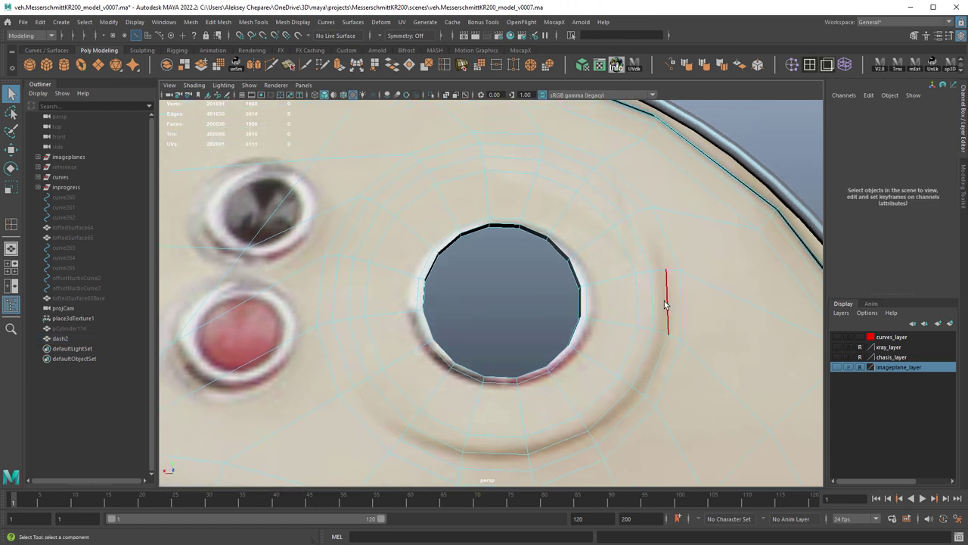
- Replace the loop segment outside the crease with a partial edge loop inserted closer to the crease
alt+drag(664, 299, 634, 252)
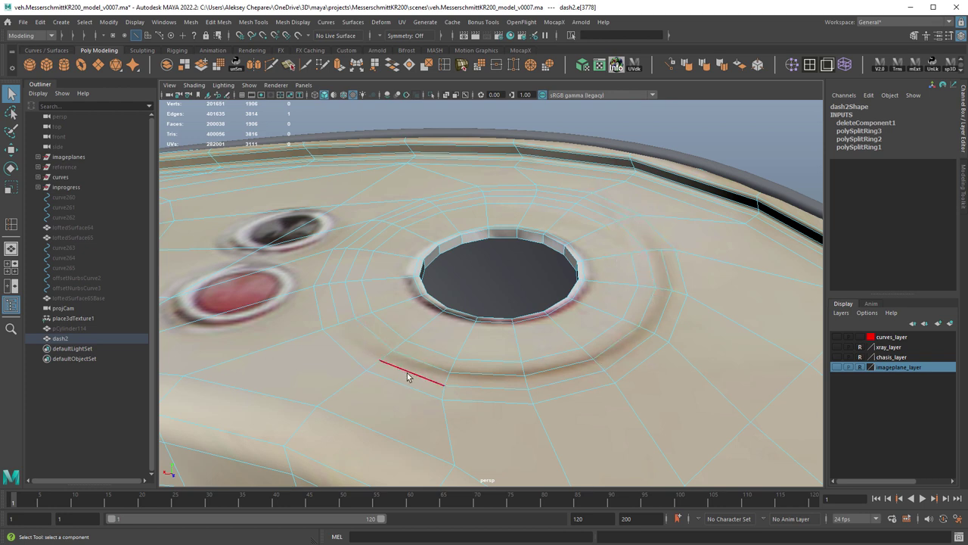
key(Delete)
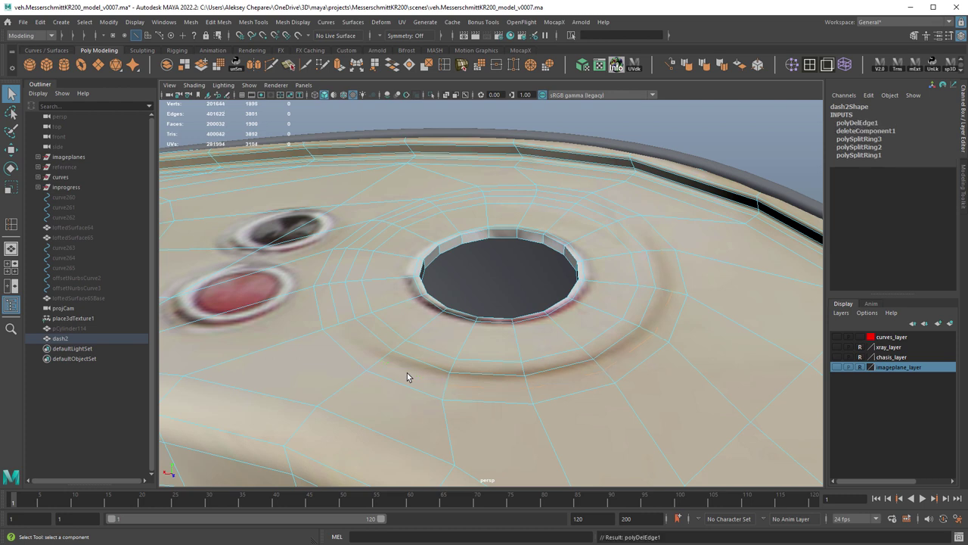
double_click(447, 65)
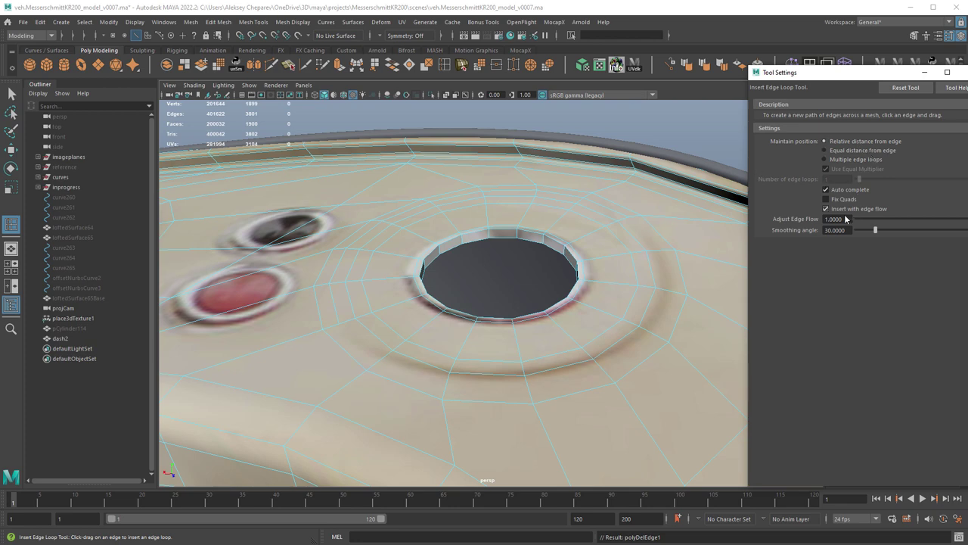
alt+drag(598, 372, 625, 371)
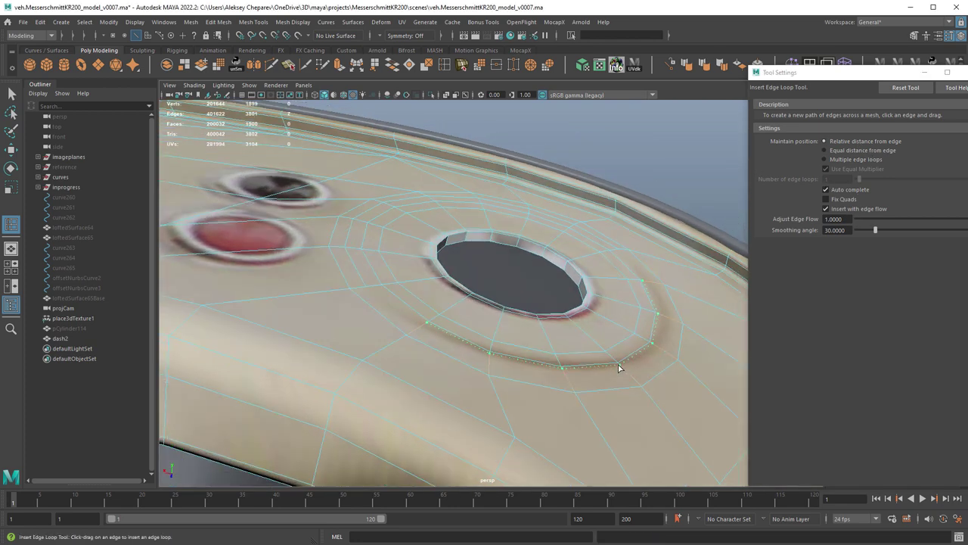
click(619, 367)
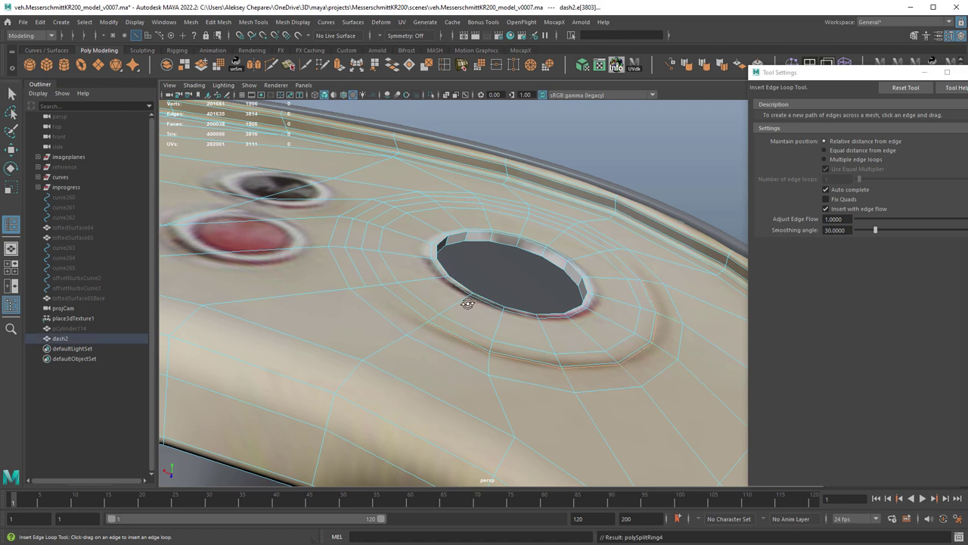
- Cut connecting edges with Multi-Cut at both open ends of the crease loops so they join the surrounding mesh
alt+drag(466, 303, 450, 318)
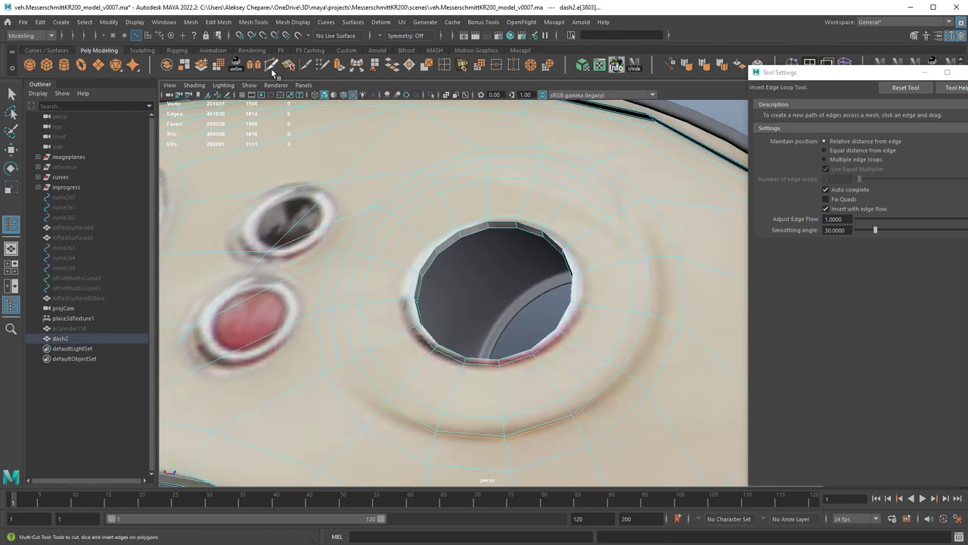
click(273, 65)
alt+drag(652, 228, 667, 286)
click(644, 224)
click(646, 294)
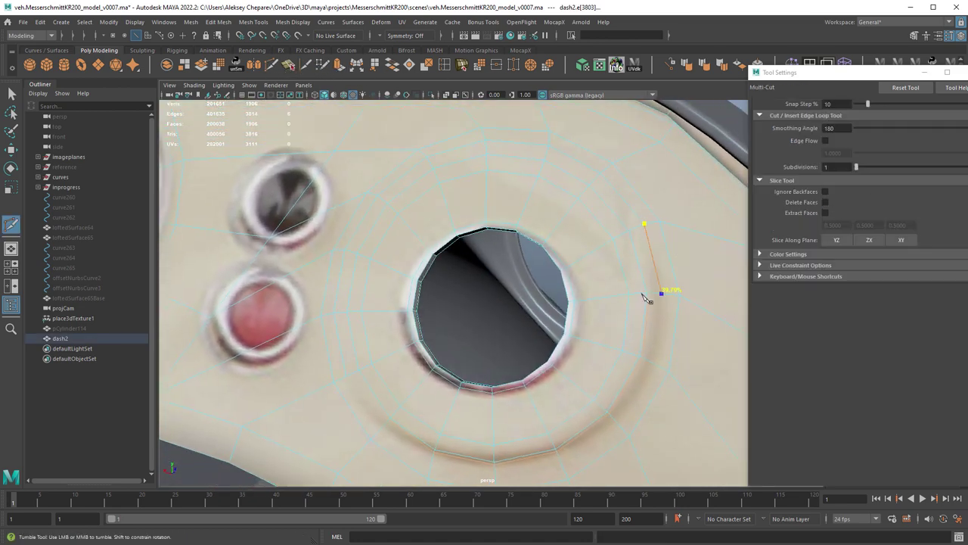
right_click(597, 308)
click(342, 380)
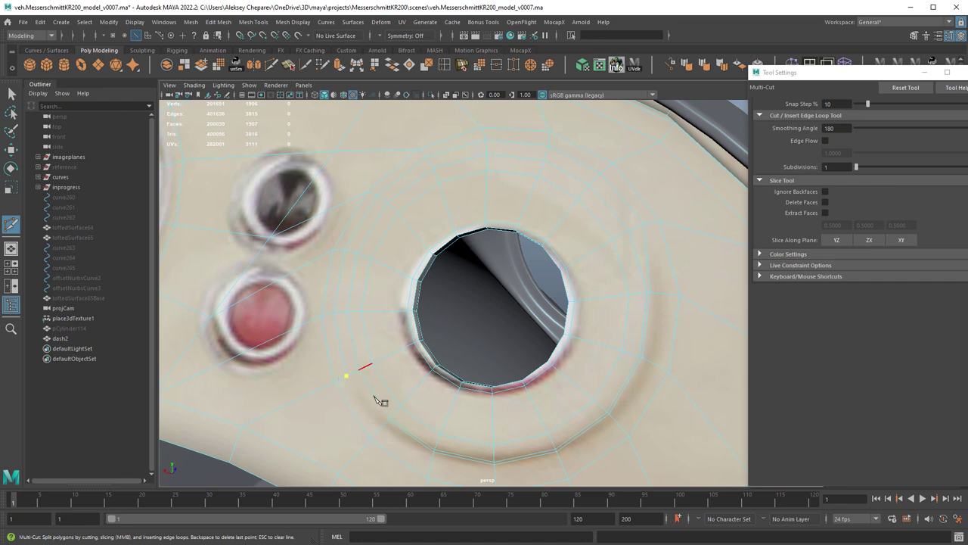
click(388, 421)
right_click(554, 377)
- Nudge the end vertices of the crease loops at both fading ends of the rim to match the projected photo
alt+drag(579, 314, 563, 287)
key(w)
alt+right_drag(563, 288, 603, 273)
click(603, 272)
drag(600, 272, 608, 275)
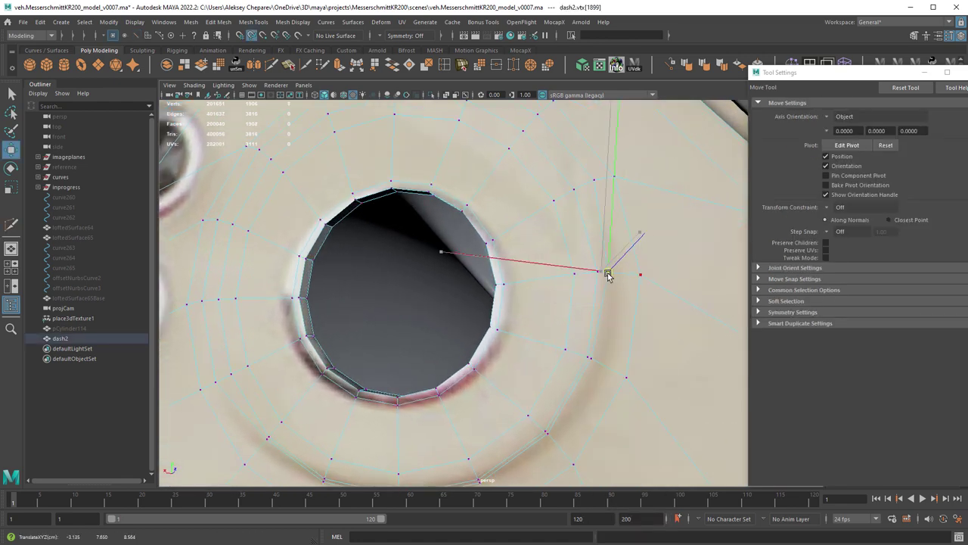
key(ctrl+z)
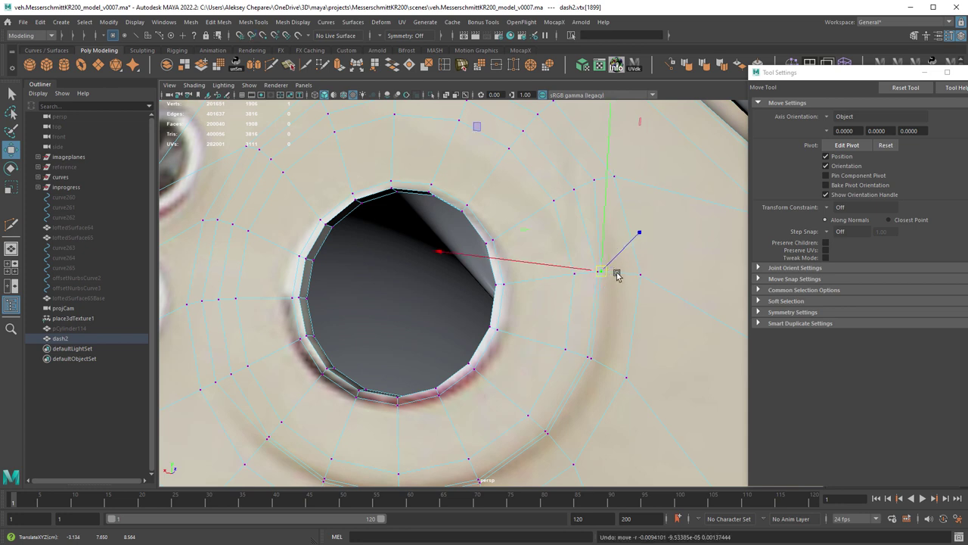
middle_drag(624, 273, 605, 275)
alt+middle_drag(291, 465, 394, 343)
click(392, 339)
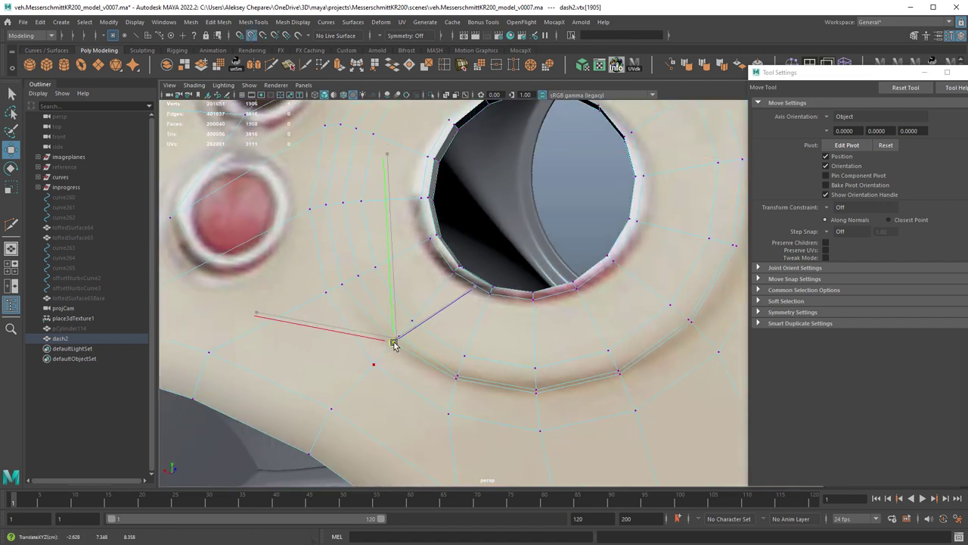
drag(394, 344, 394, 343)
click(964, 73)
- Inspect dash2's mesh around the ignition opening in wireframe and shaded display, comparing the front loops with the back side
alt+drag(715, 246, 737, 200)
right_drag(739, 197, 790, 183)
alt+right_drag(711, 185, 687, 256)
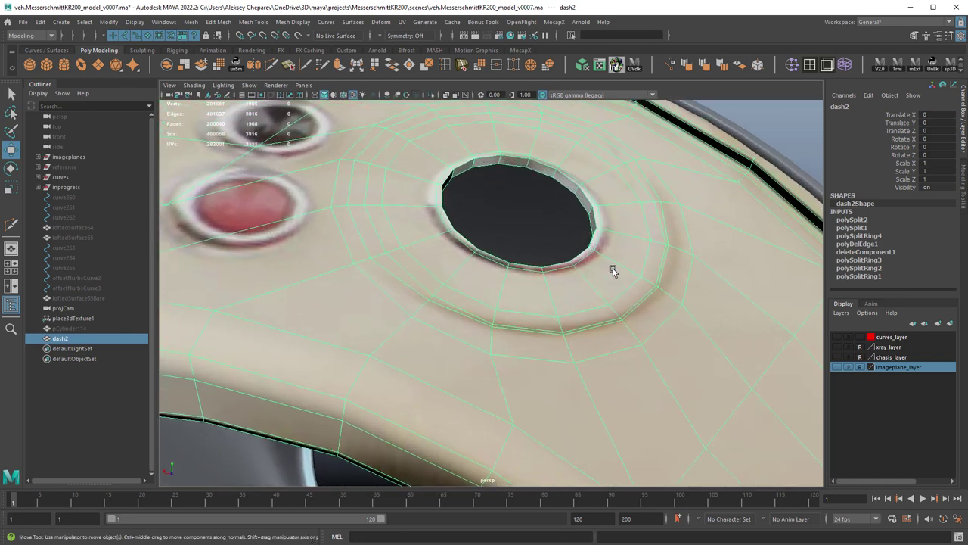
right_drag(613, 269, 610, 295)
key(q)
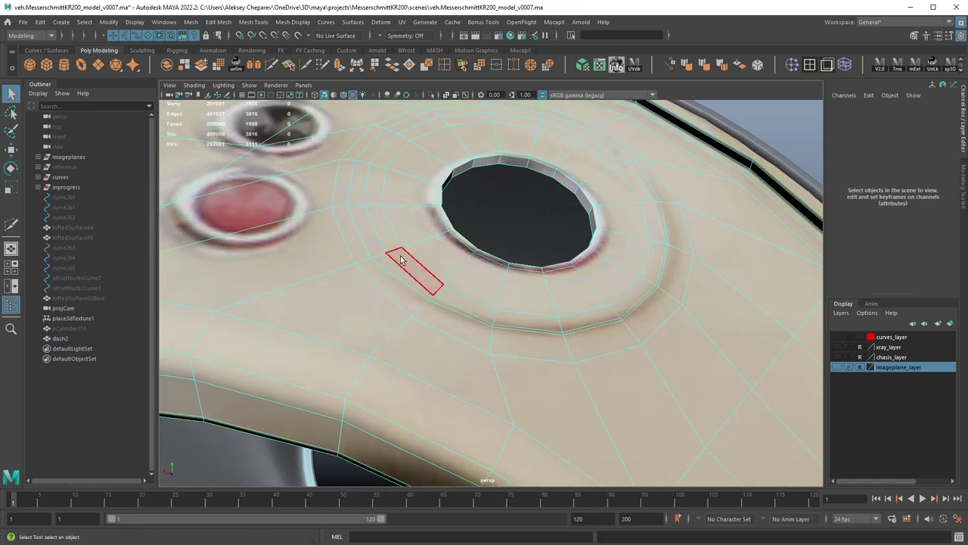
alt+drag(437, 250, 422, 293)
key(4)
alt+right_drag(501, 284, 460, 264)
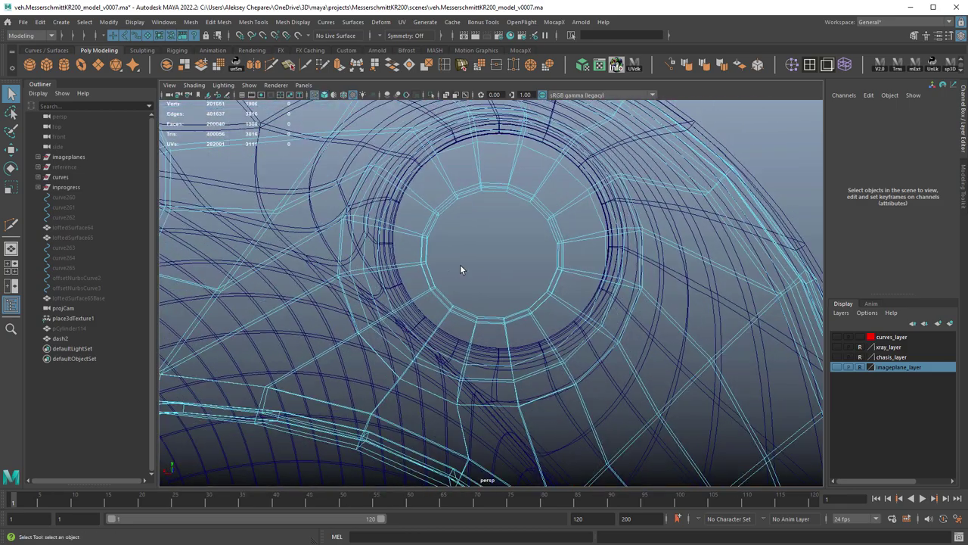
alt+drag(460, 264, 660, 261)
key(5)
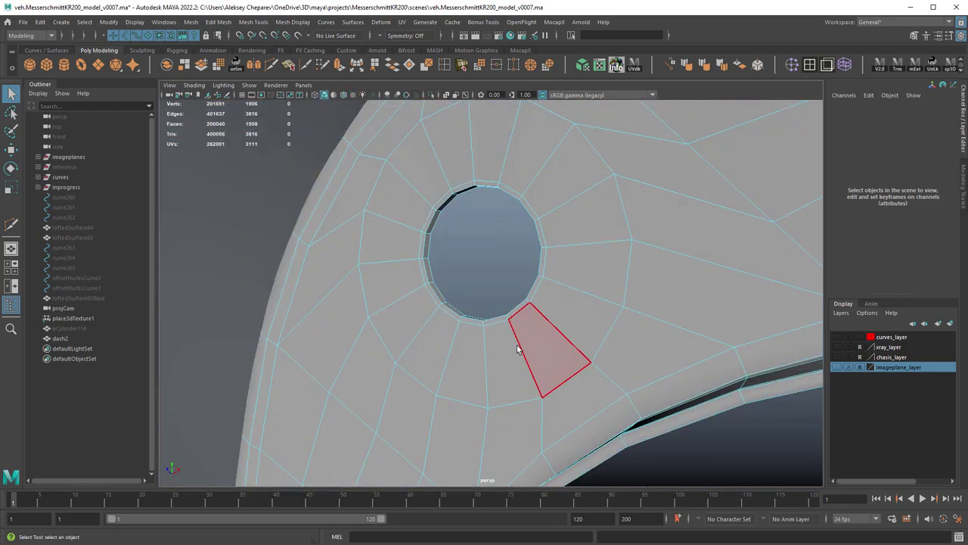
alt+drag(518, 347, 542, 335)
- Insert additional edge loops around the ignition opening on the back side of the panel with the Insert Edge Loop Tool
double_click(446, 65)
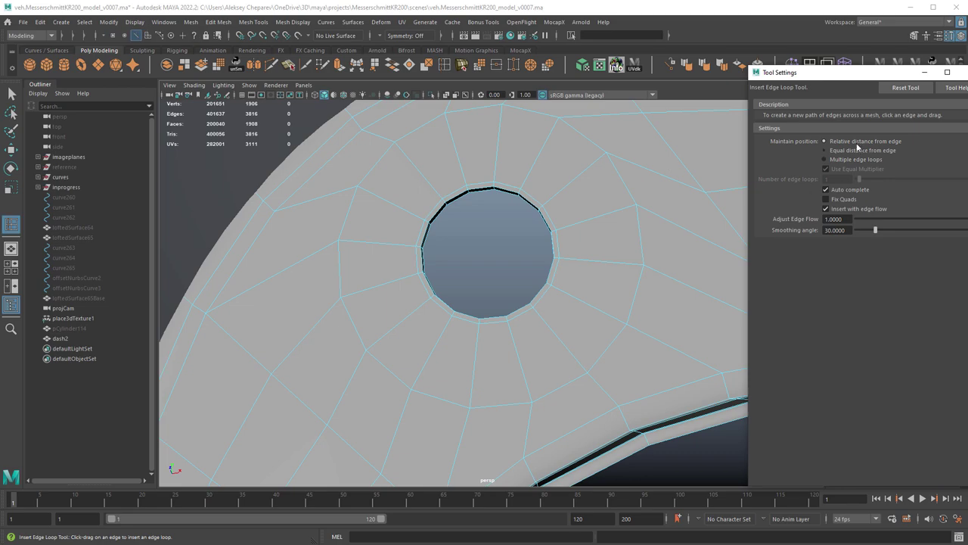
key(4)
alt+drag(573, 353, 558, 370)
alt+drag(421, 166, 479, 149)
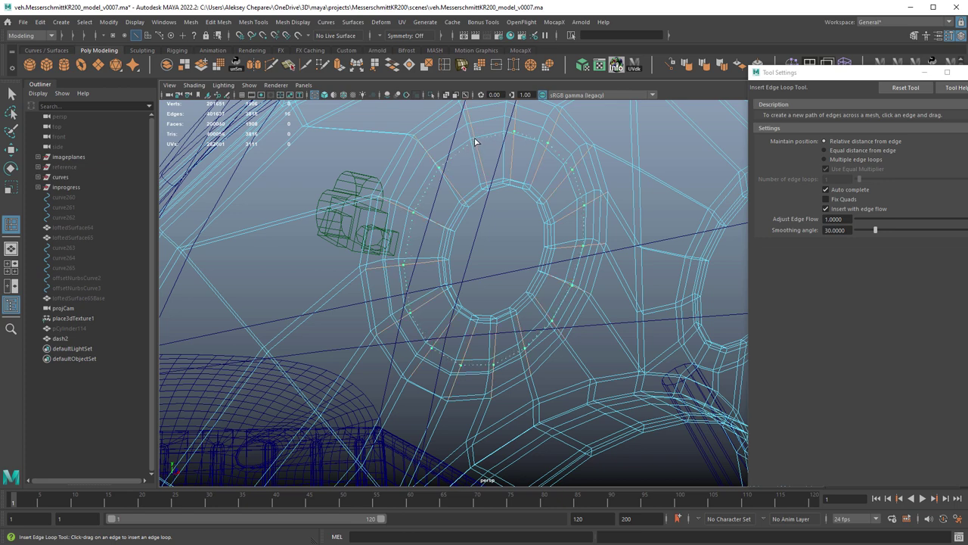
drag(473, 137, 470, 105)
mouse_move(557, 249)
alt+mouse_down()
mouse_move(499, 260)
mouse_move(567, 268)
mouse_move(419, 286)
mouse_move(402, 245)
mouse_move(461, 300)
alt+mouse_up()
key(5)
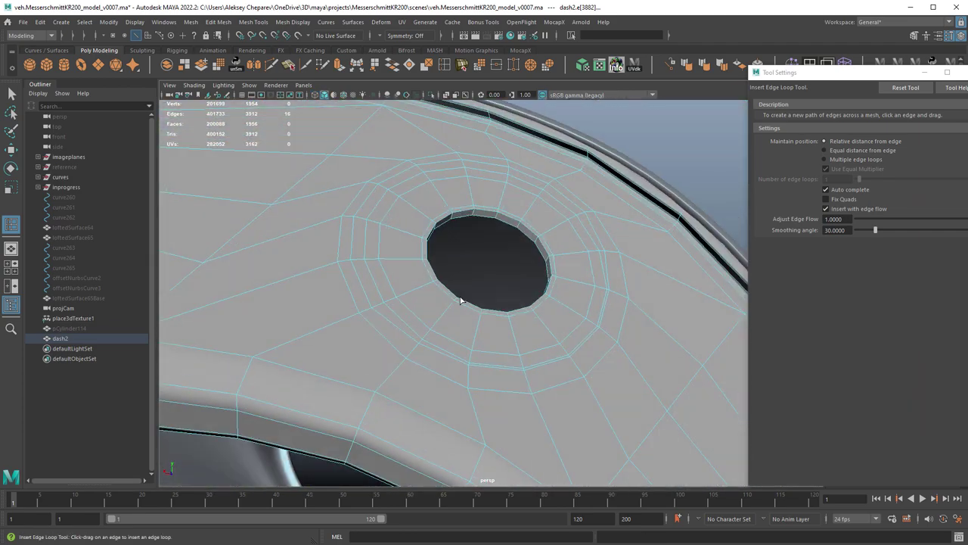
- Select the ring of faces inside the opening's wall and grow the selection outward to the rim's crease
key(q)
alt+drag(545, 328, 514, 211)
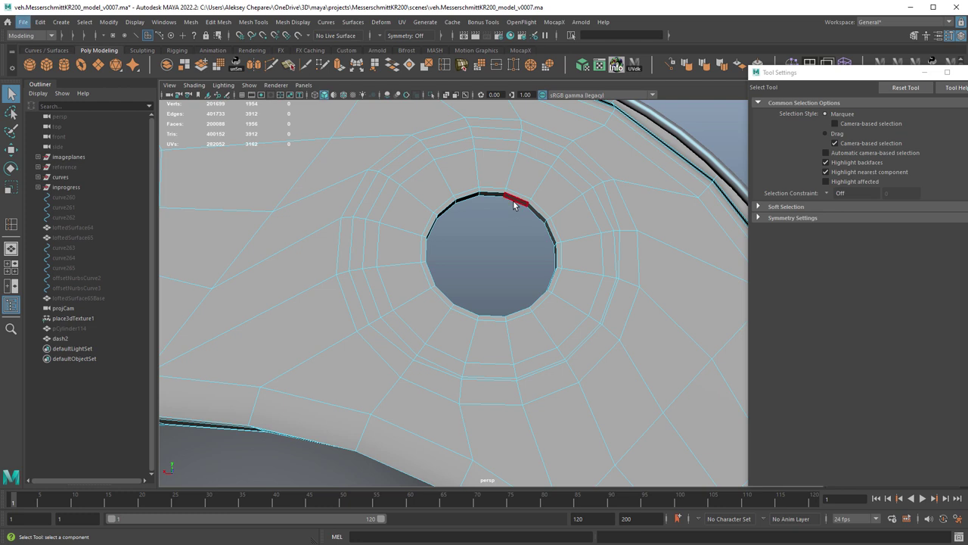
double_click(514, 201)
key(shift+period)
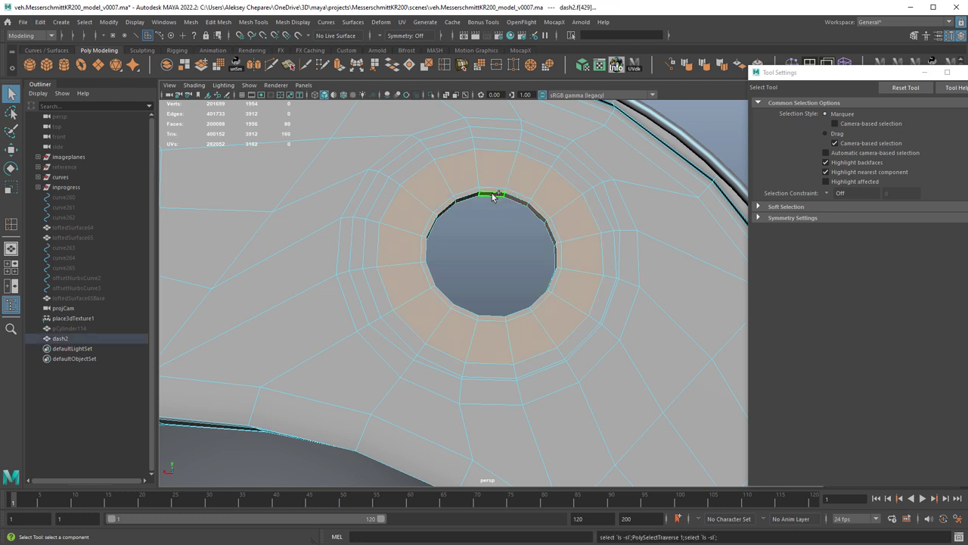
alt+drag(550, 324, 581, 285)
click(963, 73)
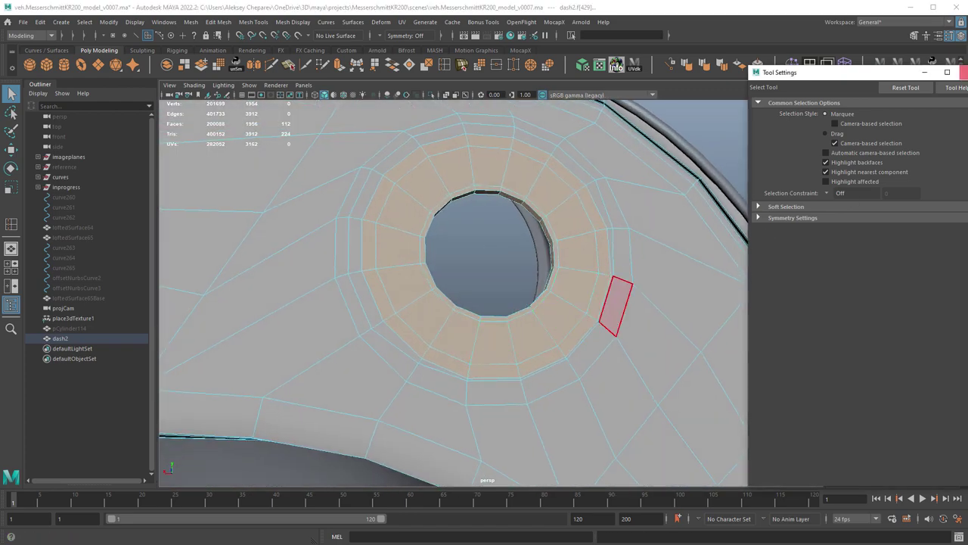
mouse_move(681, 281)
alt+mouse_down()
mouse_move(666, 233)
mouse_move(605, 243)
mouse_move(596, 264)
mouse_move(620, 280)
mouse_move(720, 303)
mouse_move(677, 265)
alt+mouse_up()
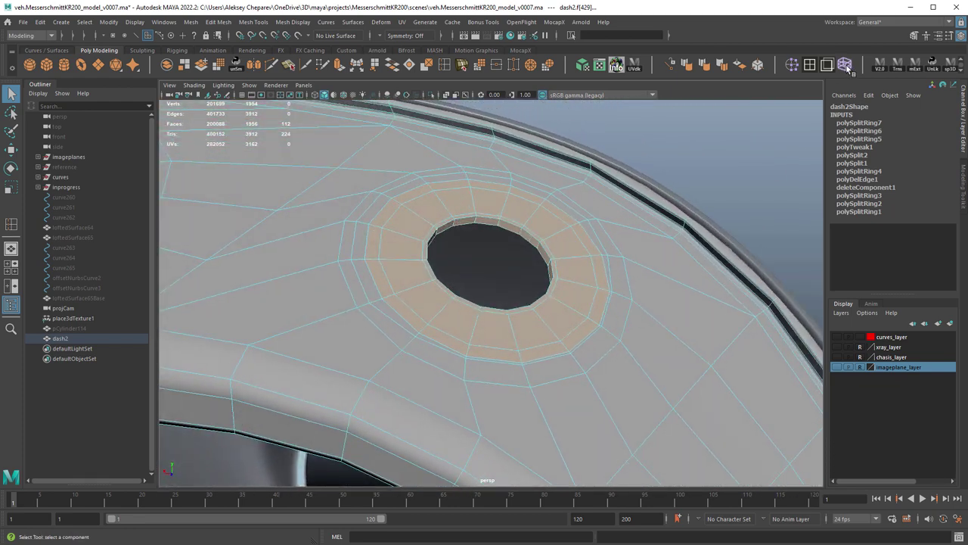
- Try a lattice deformer on the selected rim faces, test-moving it with wireframe on shaded enabled, and undo it
click(845, 65)
alt+drag(556, 250, 519, 227)
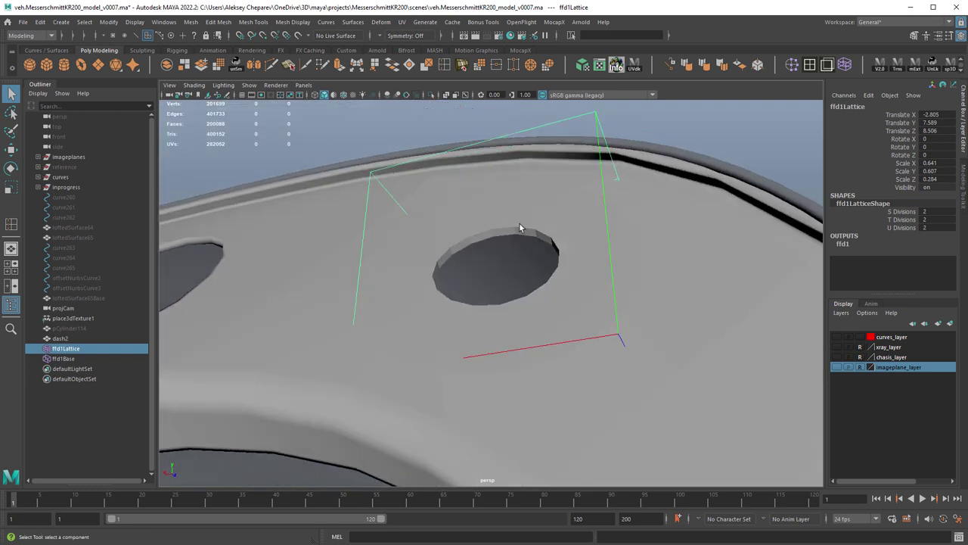
key(w)
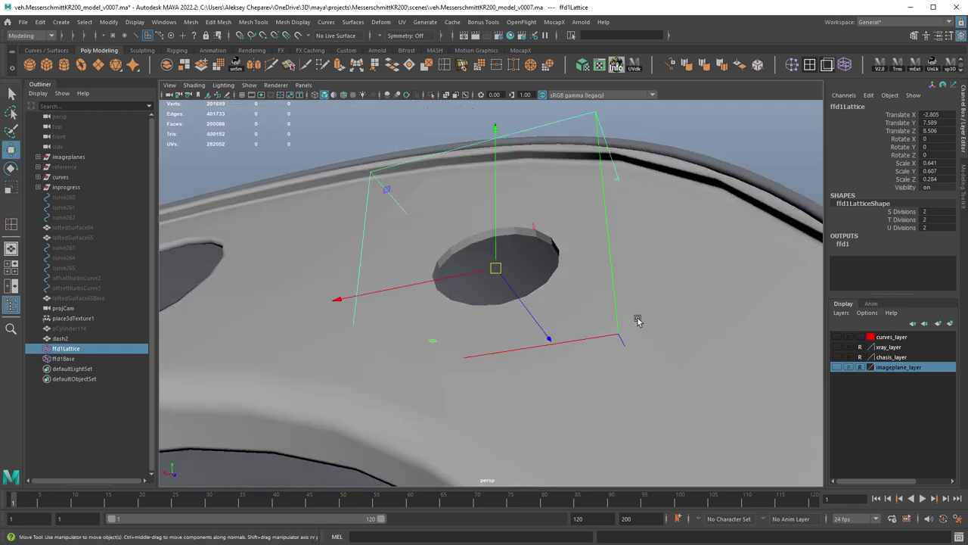
alt+drag(637, 321, 489, 193)
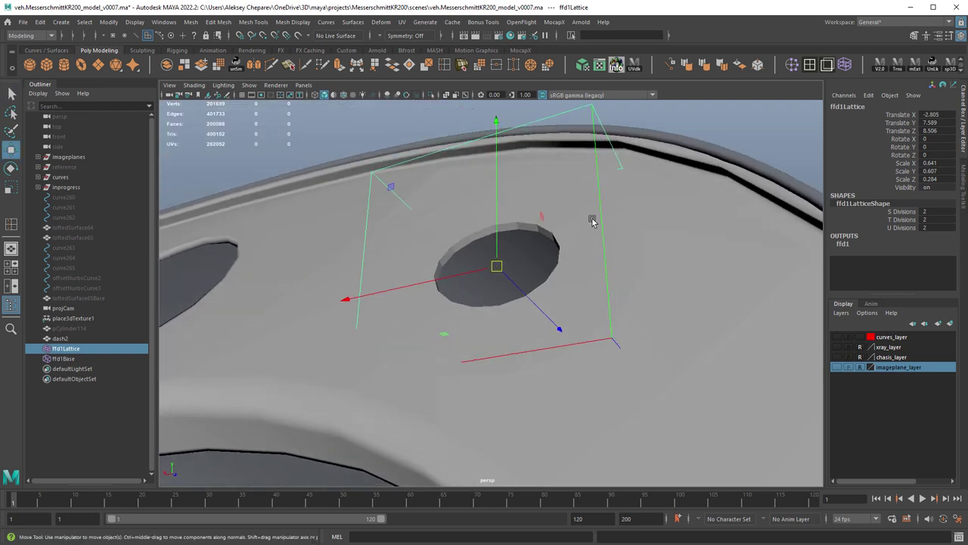
click(344, 95)
mouse_move(664, 260)
middle_down()
mouse_move(626, 264)
mouse_move(676, 234)
middle_up()
key(ctrl+z)
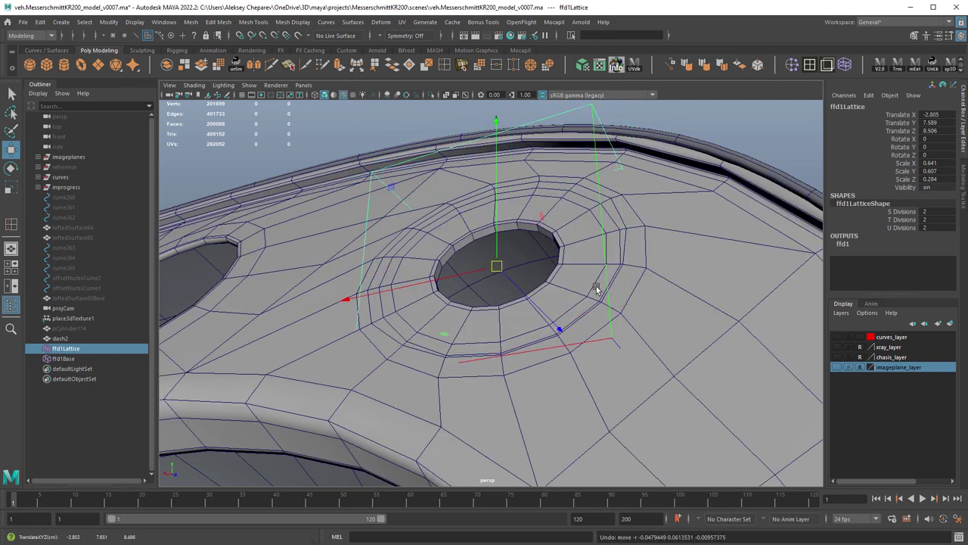
alt+drag(596, 289, 646, 277)
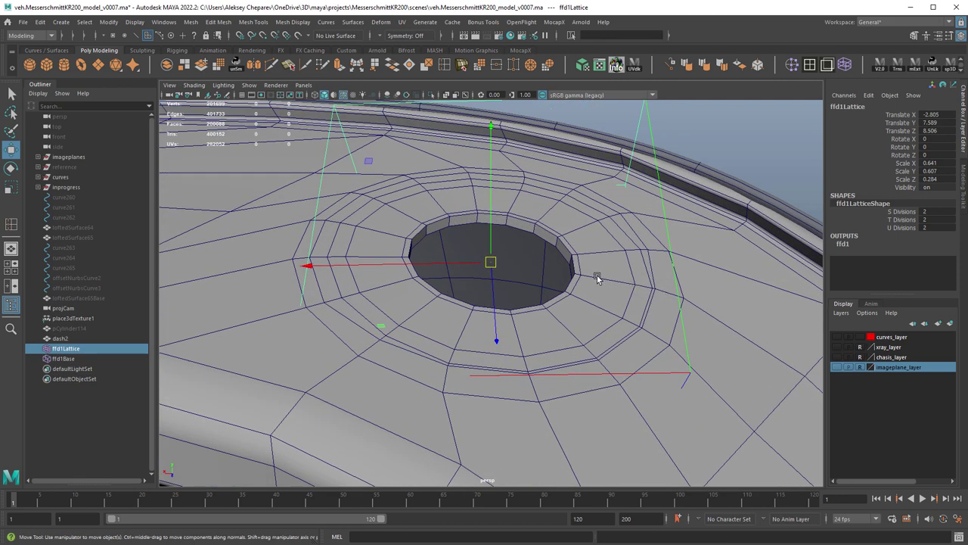
middle_drag(691, 297, 608, 229)
key(ctrl+z)
key(ctrl+z)
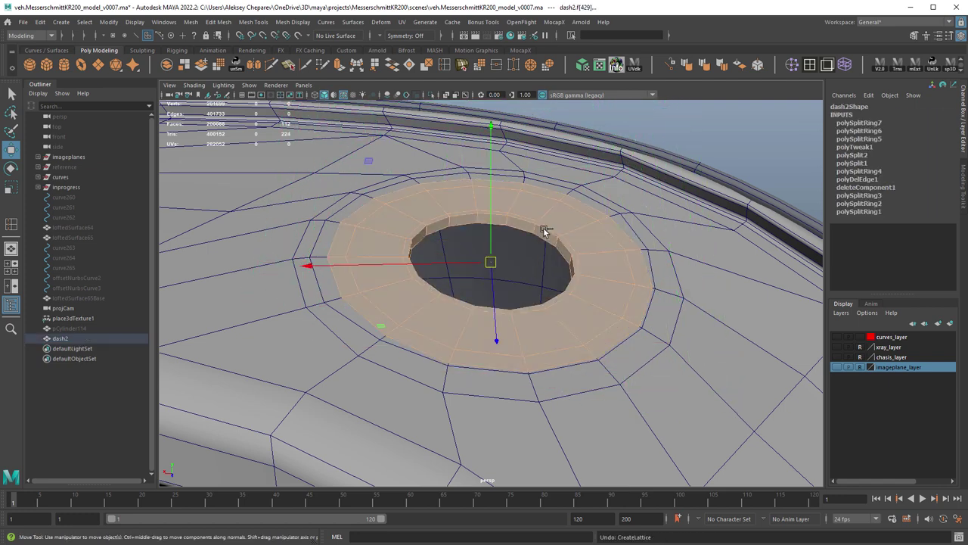
- Try creating the lattice again from the rim faces and test-moving it, and undo back to the face selection
right_drag(603, 234, 641, 218)
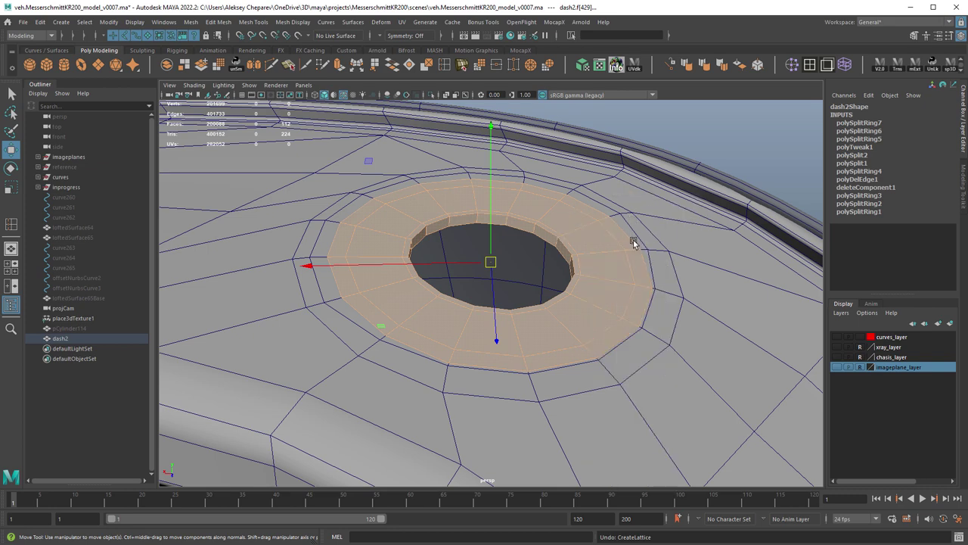
alt+drag(635, 242, 613, 209)
click(845, 64)
right_drag(613, 210, 615, 214)
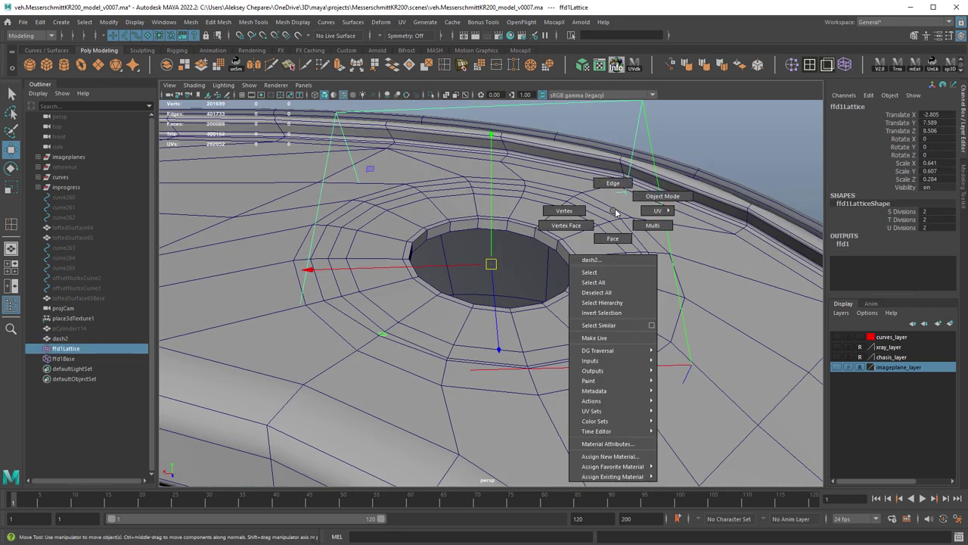
click(644, 126)
click(645, 114)
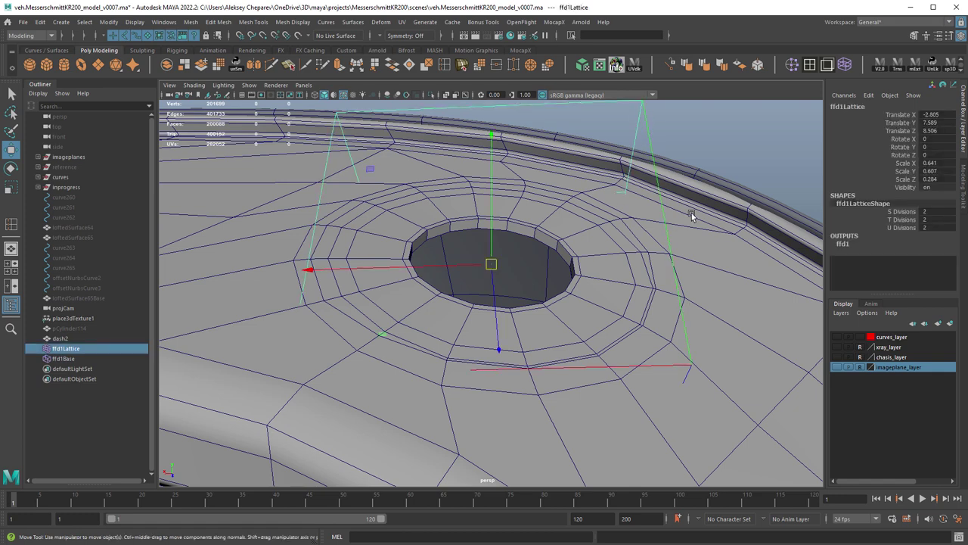
middle_drag(691, 212, 669, 227)
key(ctrl+z)
right_click(603, 236)
right_drag(622, 228, 622, 229)
key(ctrl+z)
key(ctrl+z)
key(ctrl+z)
key(ctrl+z)
key(ctrl+z)
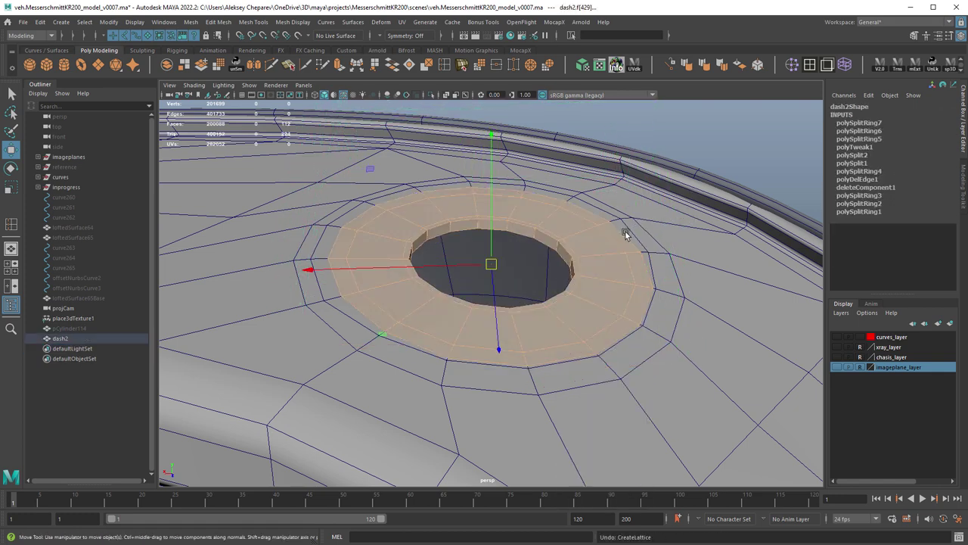
- Return dash2 to object mode and delete its construction history
alt+drag(626, 235, 664, 224)
key(F8)
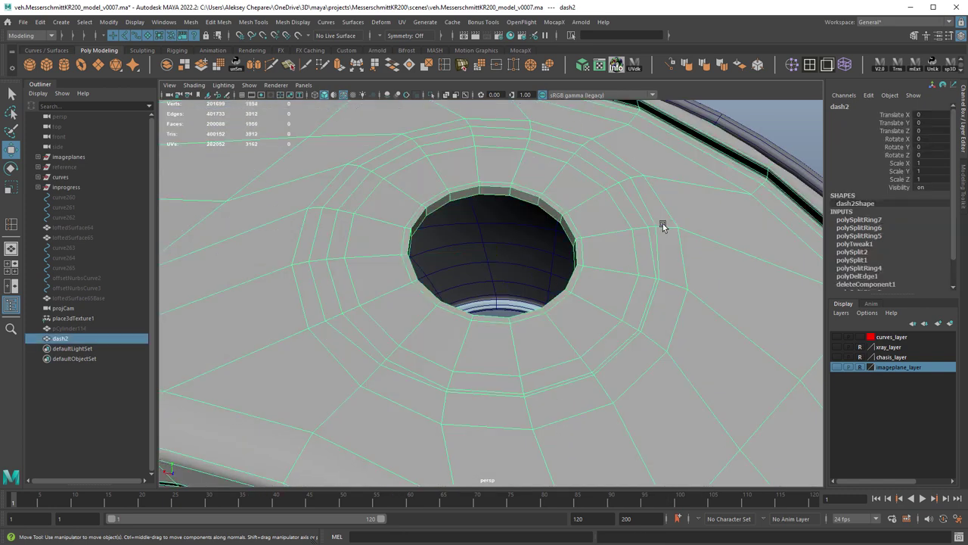
key(alt+shift+d)
- Reselect the opening's inner wall face loop and expand it across both sides up to the crease loop
right_click(608, 215)
click(608, 241)
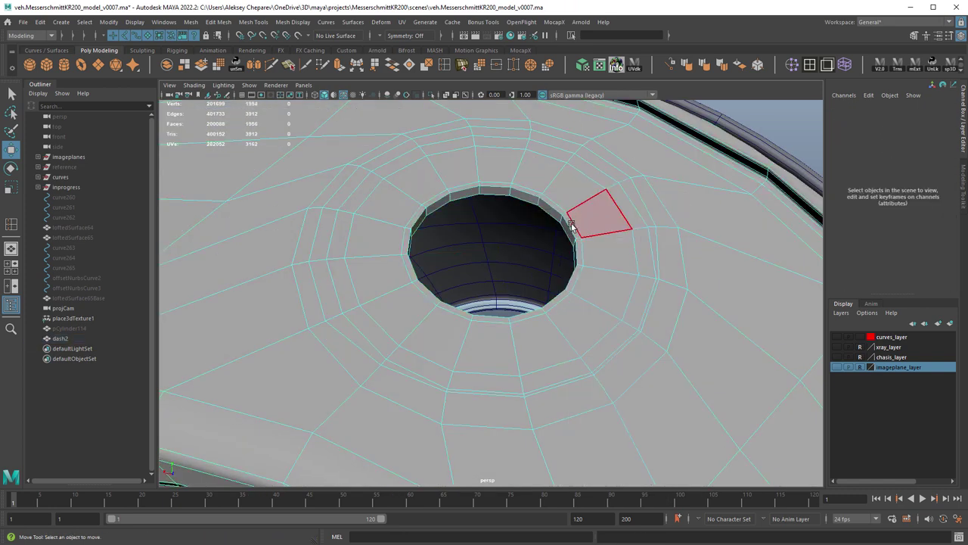
click(526, 198)
shift+double_click(526, 197)
key(shift+period)
key(shift+period)
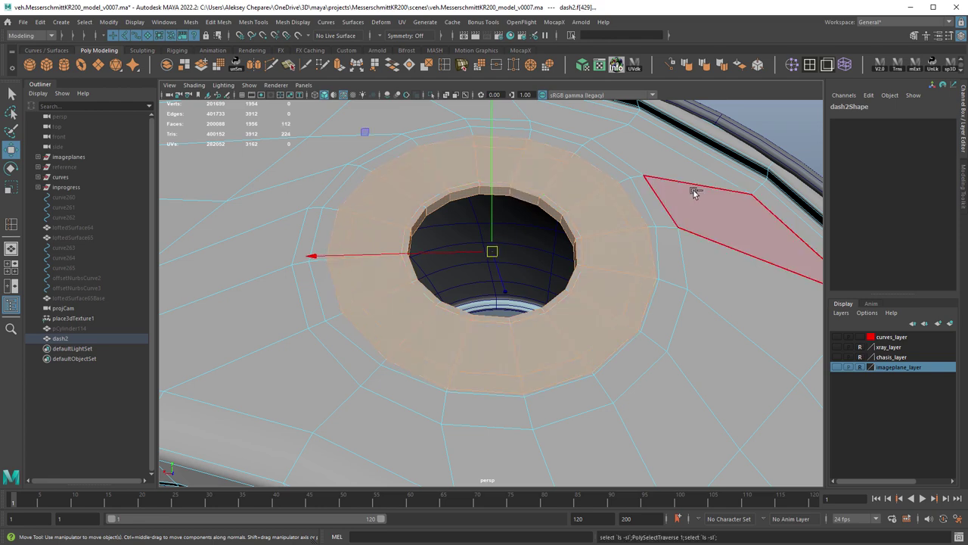
- Convert the rim face selection to vertices and create a 2 x 2 x 2 lattice deformer around them
ctrl+right_drag(682, 186, 584, 186)
alt+drag(656, 213, 656, 205)
mouse_move(653, 210)
middle_down()
mouse_move(632, 235)
mouse_move(647, 208)
middle_up()
key(ctrl+z)
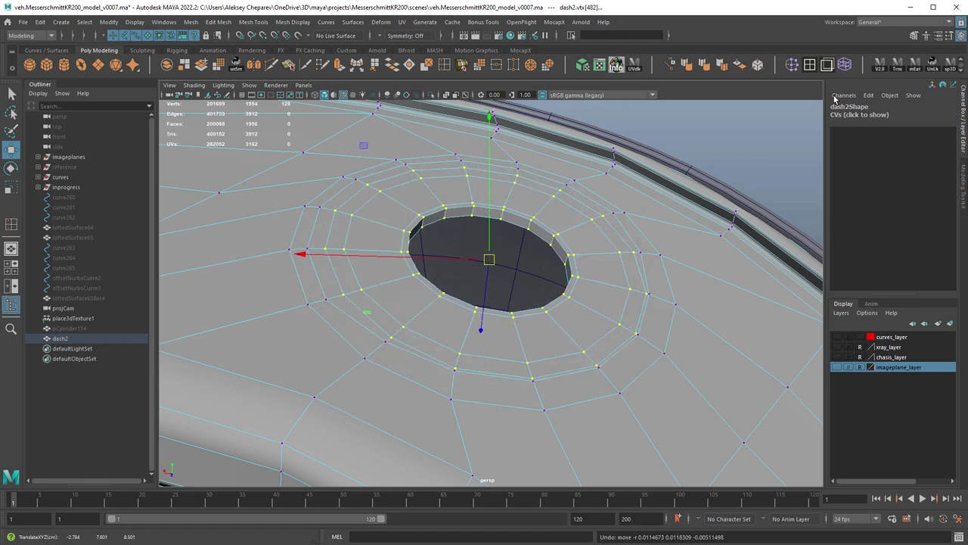
click(845, 65)
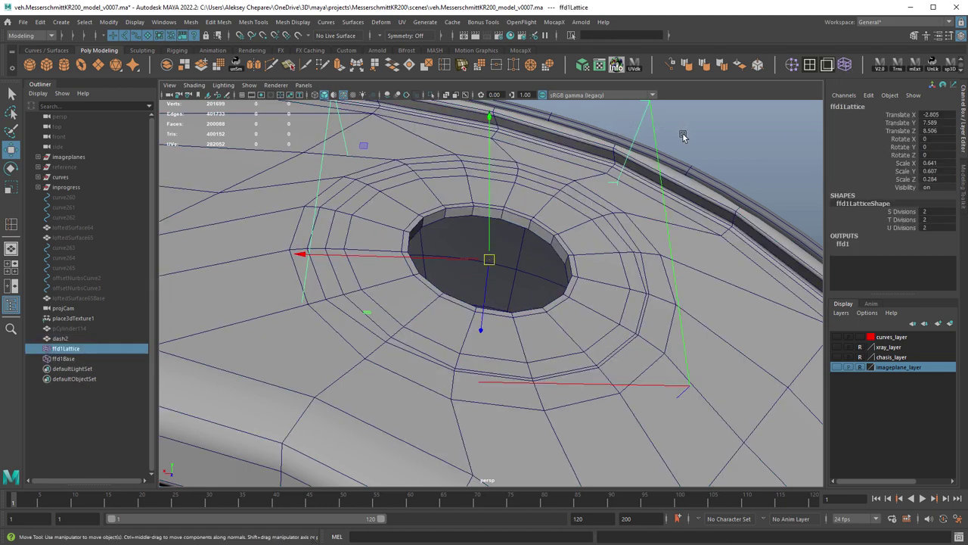
alt+drag(684, 135, 459, 315)
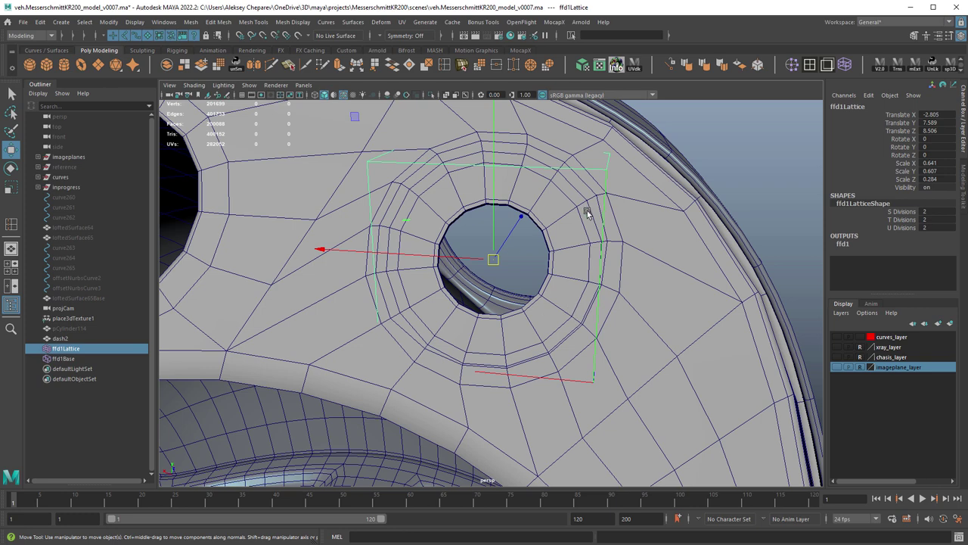
alt+drag(583, 250, 605, 233)
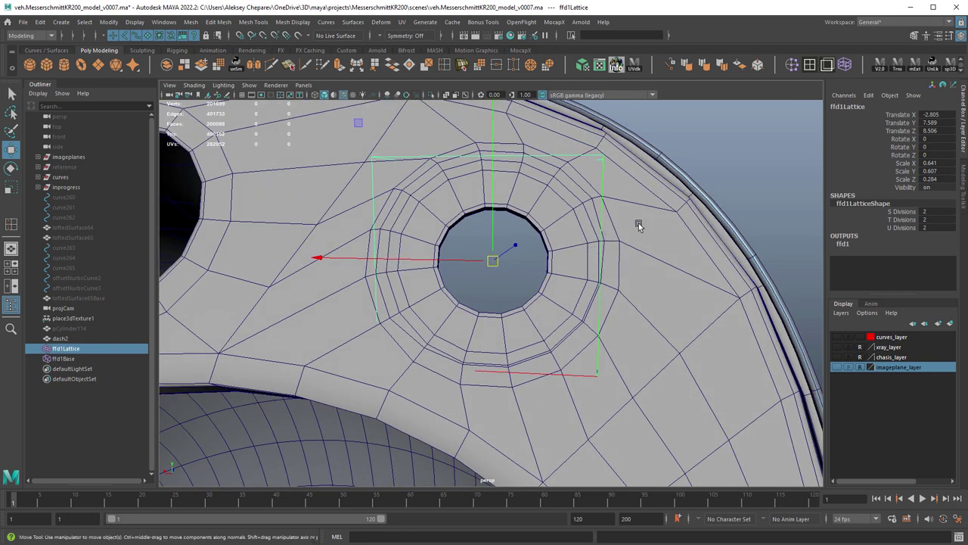
- Rotate ffd1Lattice and ffd1Base together to about 10, 20 and -32 degrees in X, Y and Z to follow the panel surface
ctrl+click(64, 358)
key(e)
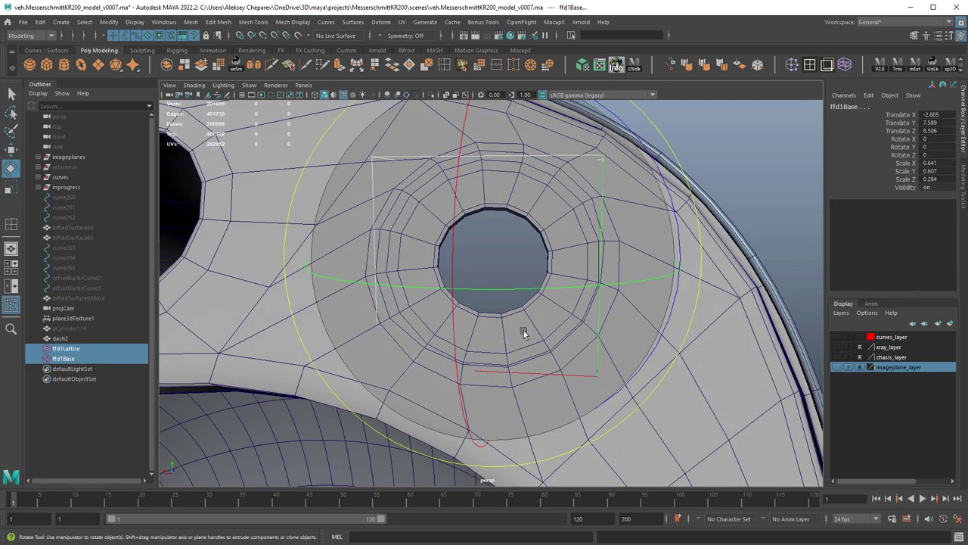
drag(524, 331, 424, 227)
click(708, 334)
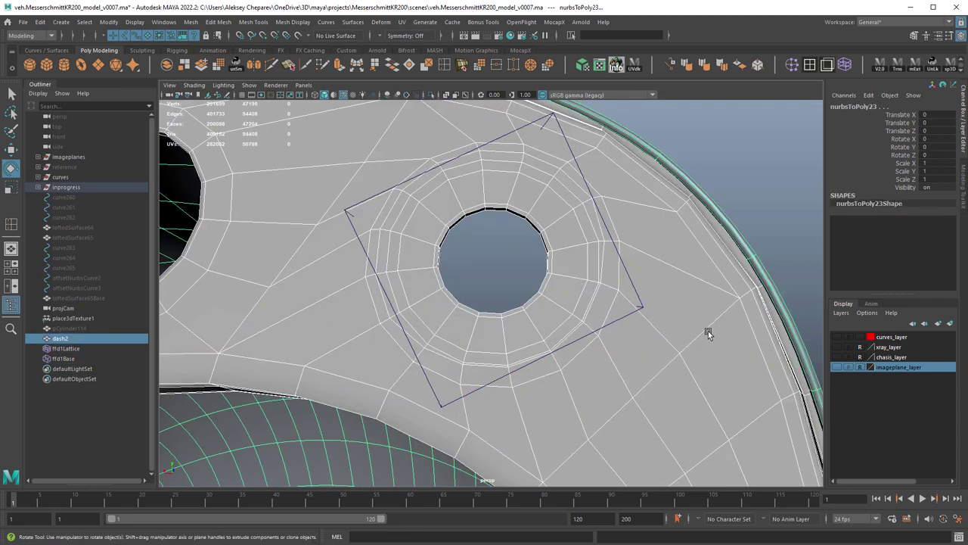
key(ctrl+z)
drag(656, 329, 662, 307)
drag(486, 313, 529, 250)
mouse_move(569, 289)
mouse_down()
mouse_move(571, 278)
mouse_move(574, 286)
mouse_up()
- Flatten ffd1Lattice and ffd1Base to a Z scale of 0.076 and refine their rotation to about 12.4, 20.6 and -31.6 degrees
alt+drag(574, 286, 538, 209)
key(r)
drag(432, 418, 492, 326)
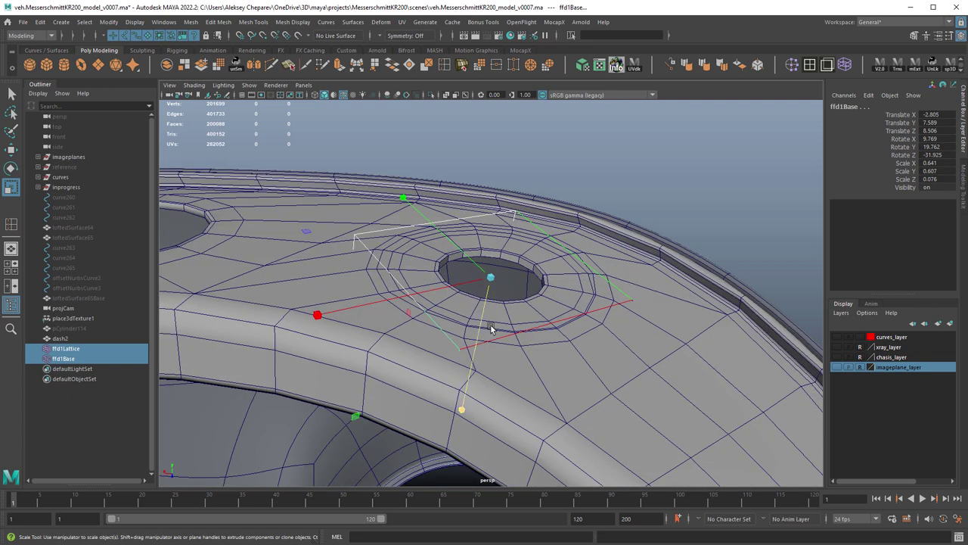
key(e)
drag(560, 331, 577, 374)
- Select ffd1Lattice and set its S divisions to 4, trying 3 U divisions and undoing that change
key(w)
click(755, 206)
click(90, 348)
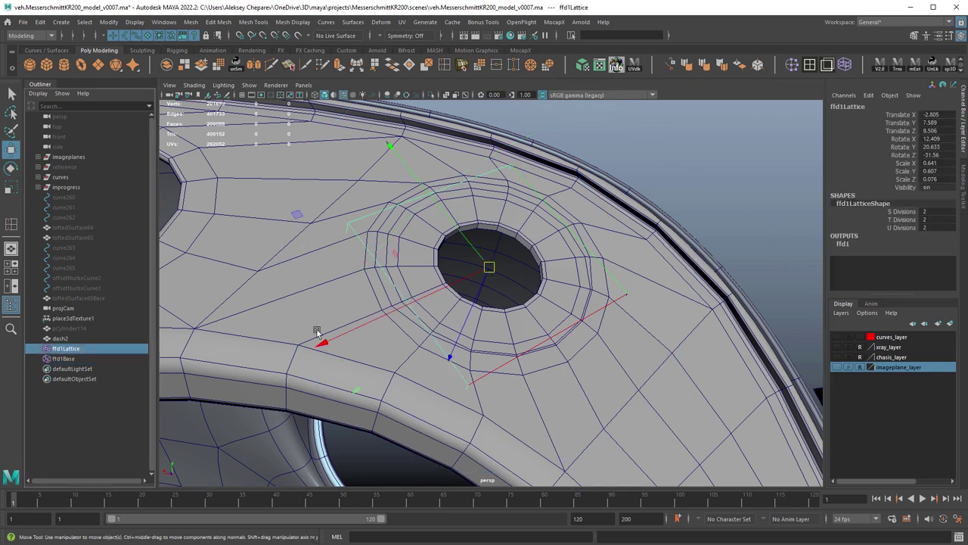
click(904, 211)
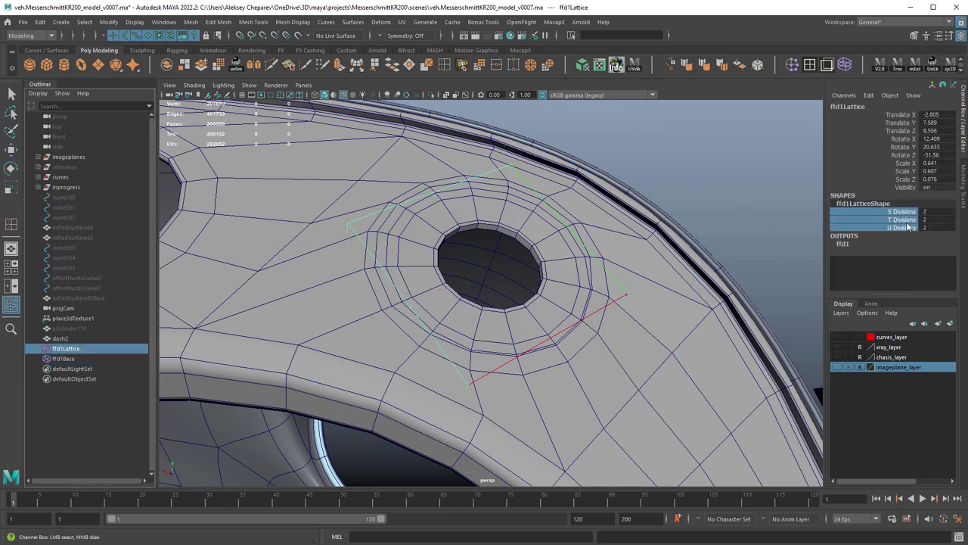
ctrl+click(906, 228)
middle_drag(603, 312, 661, 329)
key(ctrl+z)
click(895, 212)
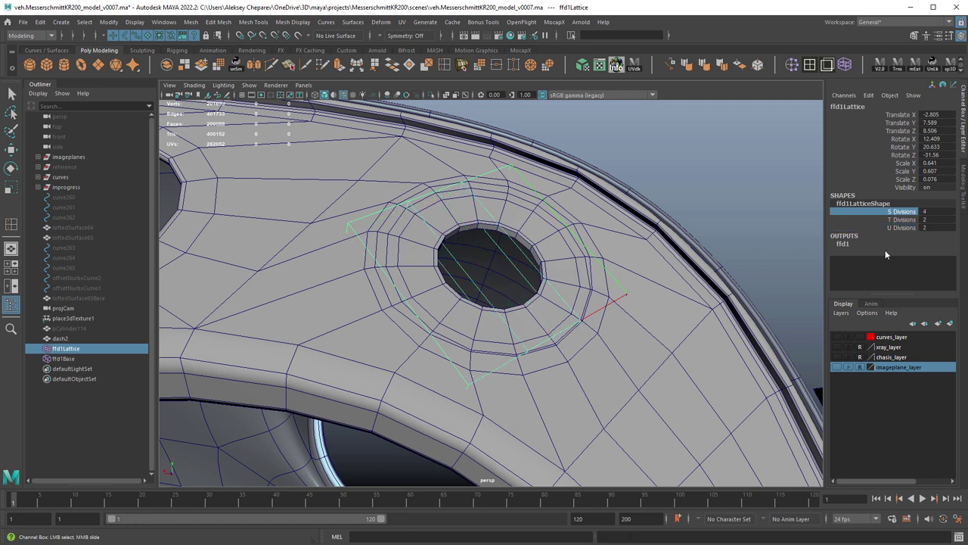
click(892, 220)
click(894, 227)
middle_drag(614, 394, 653, 386)
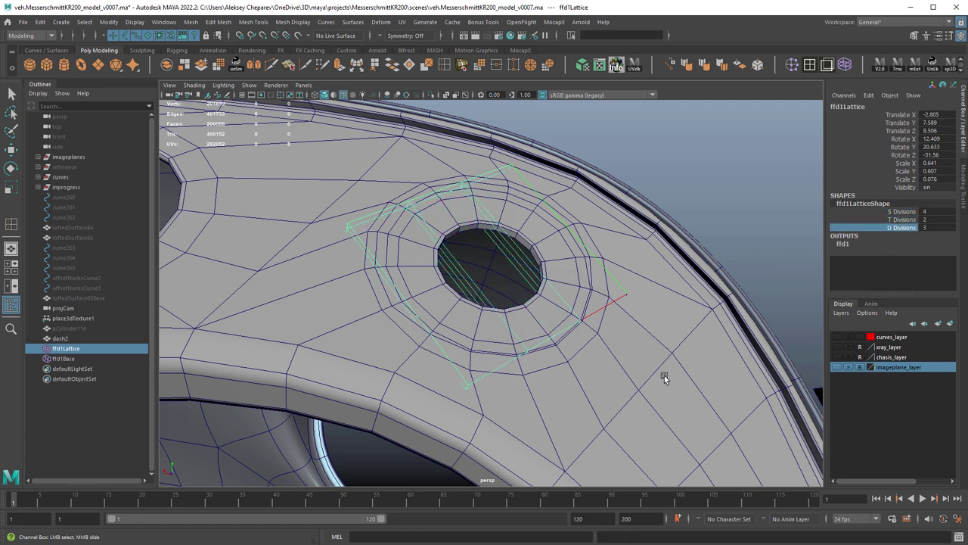
key(ctrl+z)
- Set the S and T divisions of ffd1Lattice to 3 each, keeping 2 U divisions
click(901, 212)
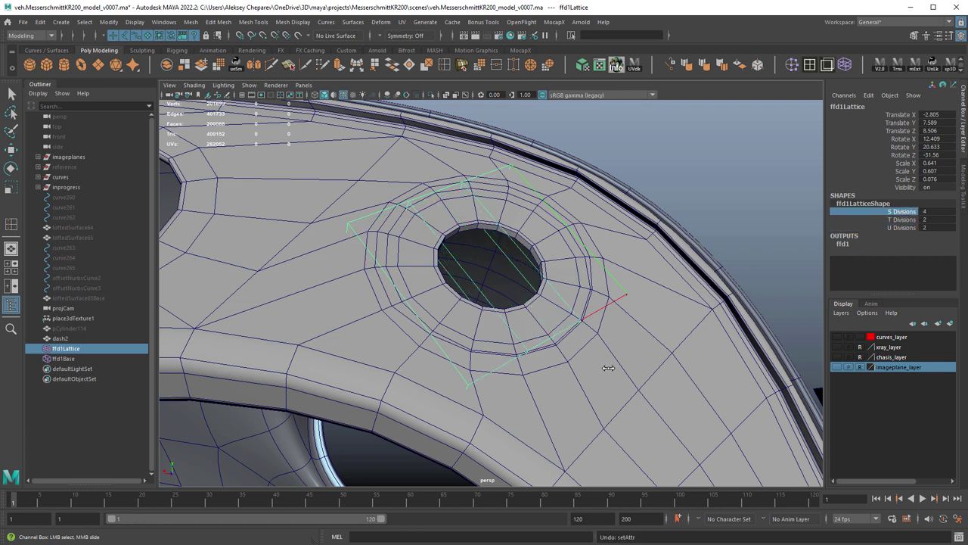
click(904, 220)
middle_drag(636, 335, 662, 335)
alt+drag(547, 363, 558, 346)
middle_drag(558, 346, 564, 346)
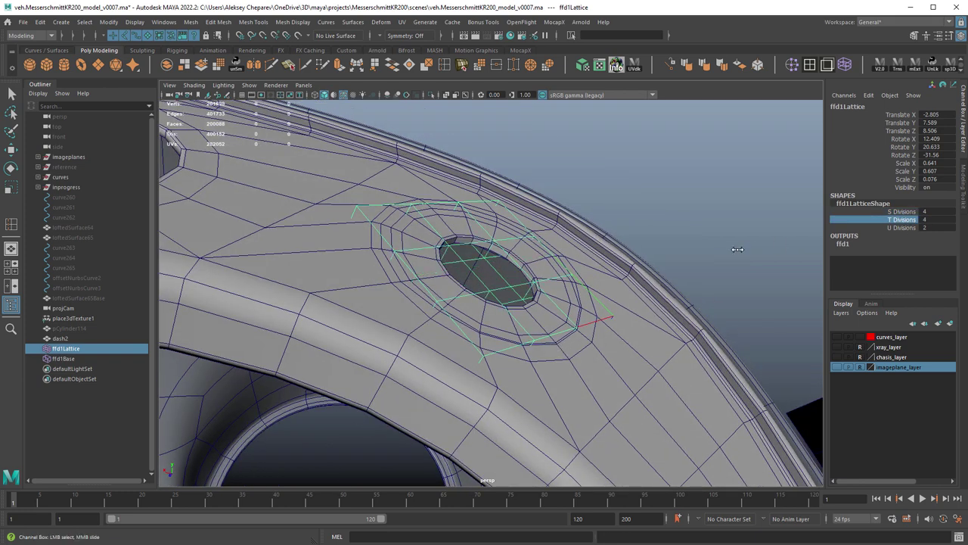
mouse_move(738, 249)
middle_down()
mouse_move(746, 250)
mouse_move(724, 263)
middle_up()
click(904, 216)
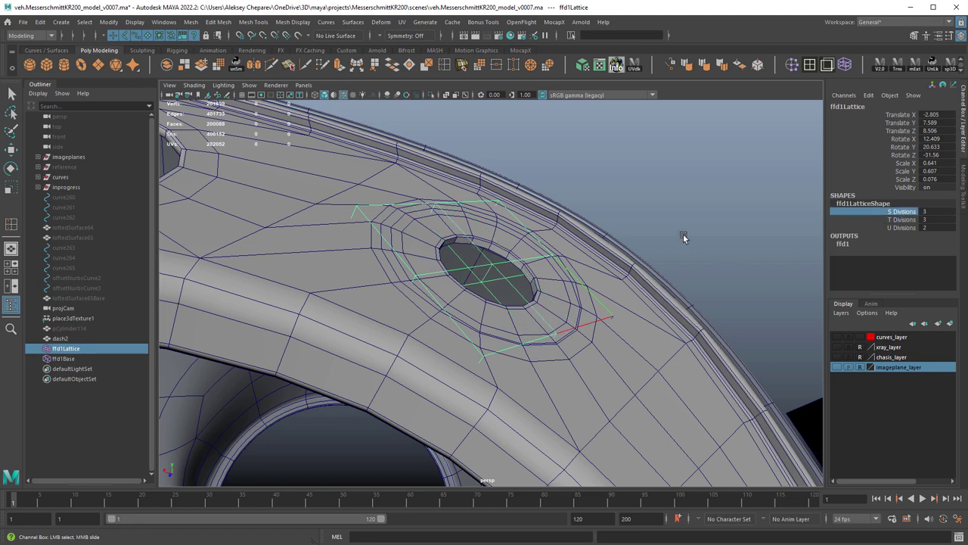
- Rotate ffd1Lattice and ffd1Base together to about 13.1, 20.1 and -32.3 degrees in X, Y and Z to match the panel surface
ctrl+click(70, 361)
key(w)
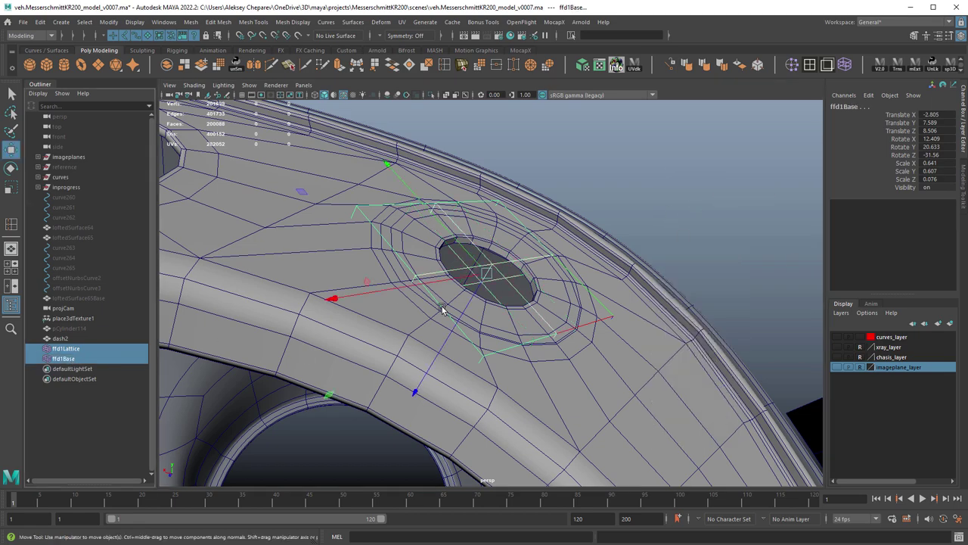
scroll(530, 352, up, 3)
alt+drag(443, 307, 534, 353)
key(e)
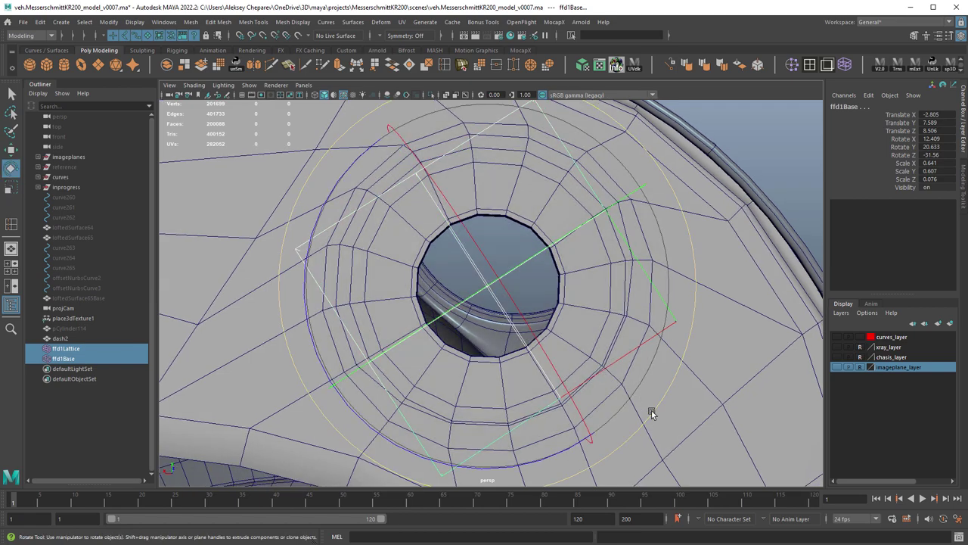
drag(652, 411, 652, 414)
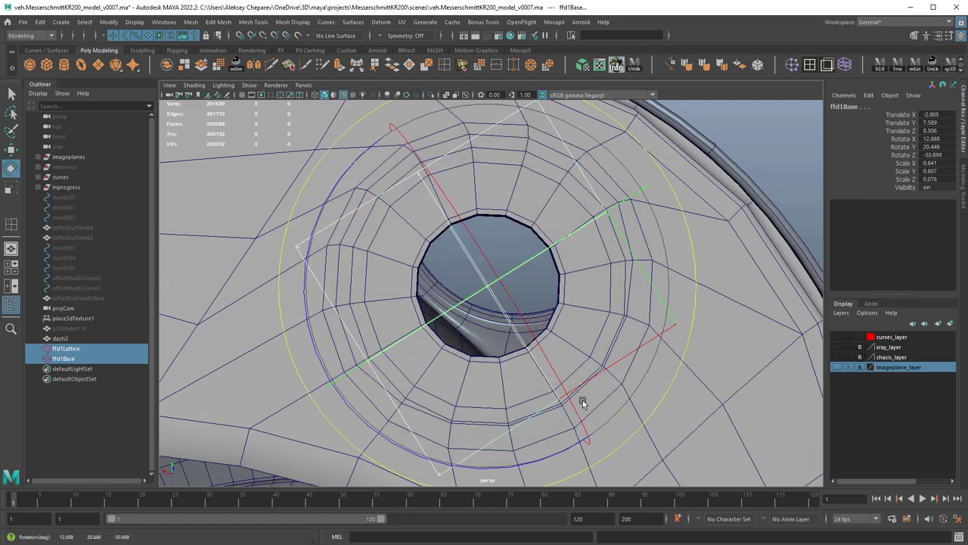
alt+drag(582, 400, 574, 289)
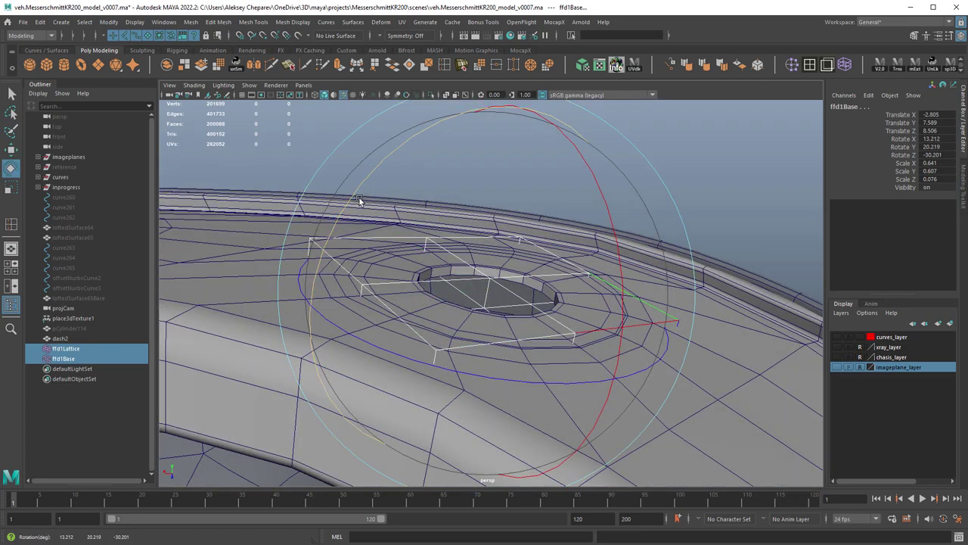
drag(362, 195, 524, 222)
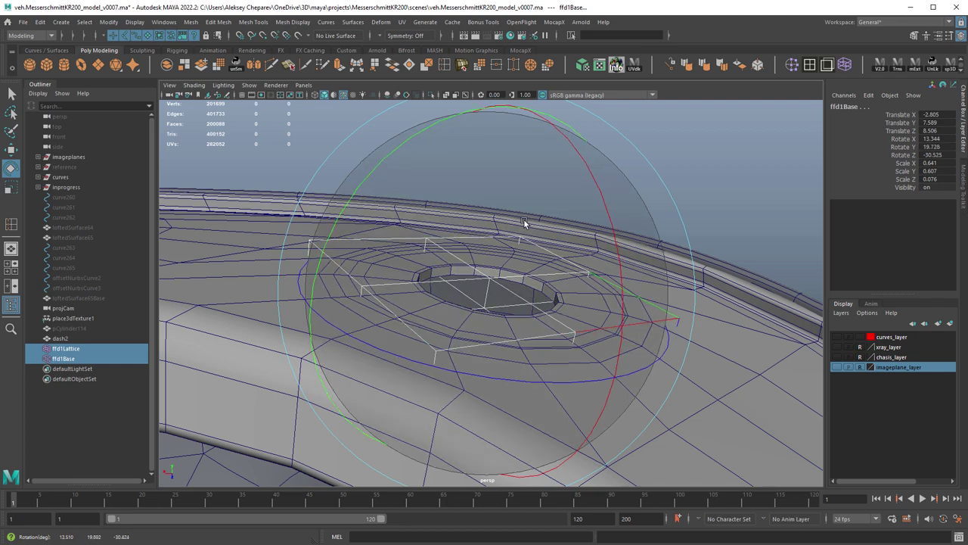
drag(333, 248, 339, 249)
drag(524, 189, 528, 188)
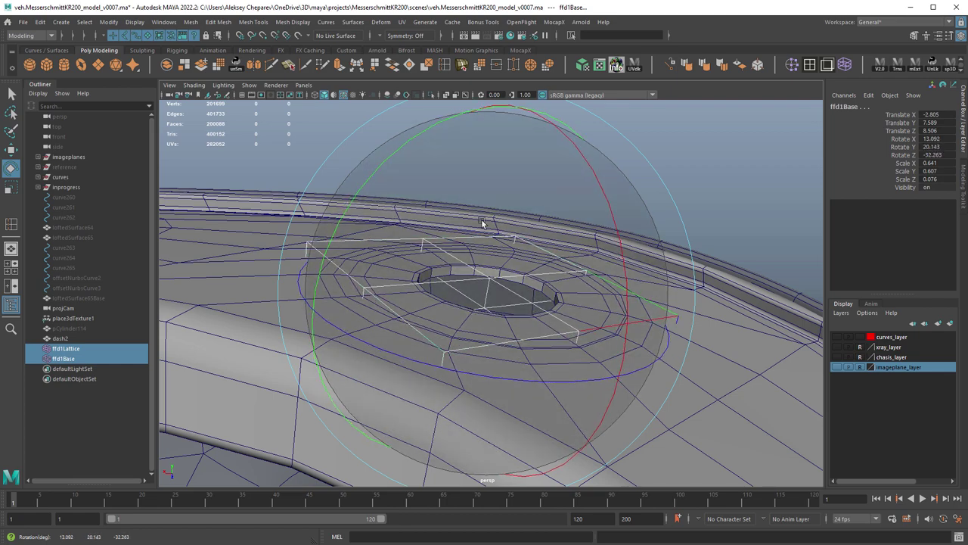
- Try moving ffd1Lattice on its own to test how it deforms the rim, and undo the move
key(r)
alt+drag(507, 396, 499, 440)
click(119, 348)
key(w)
middle_drag(492, 391, 583, 299)
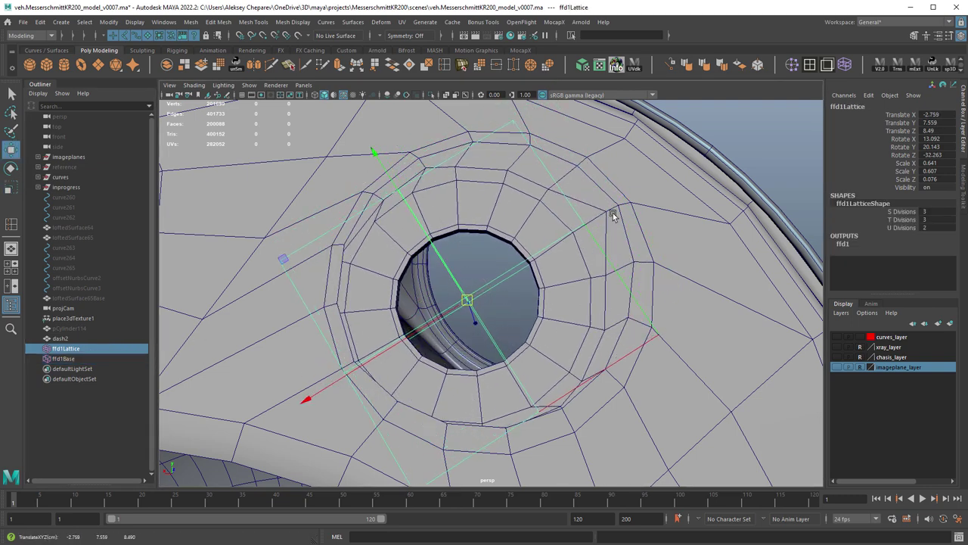
key(ctrl+z)
- Reselect ffd1Lattice with ffd1Base and scale both up uniformly to about 0.686, 0.65 and 0.081
ctrl+click(90, 359)
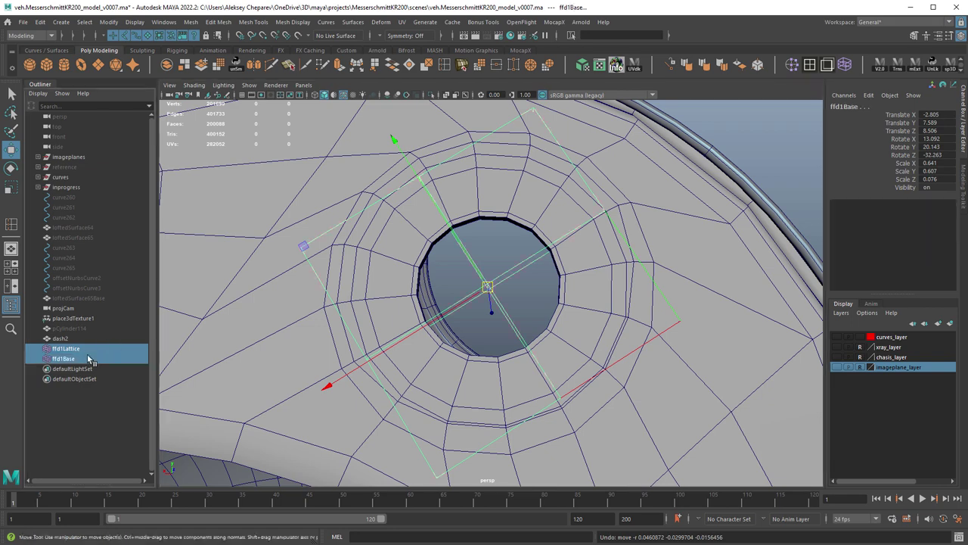
key(r)
middle_drag(563, 320, 581, 322)
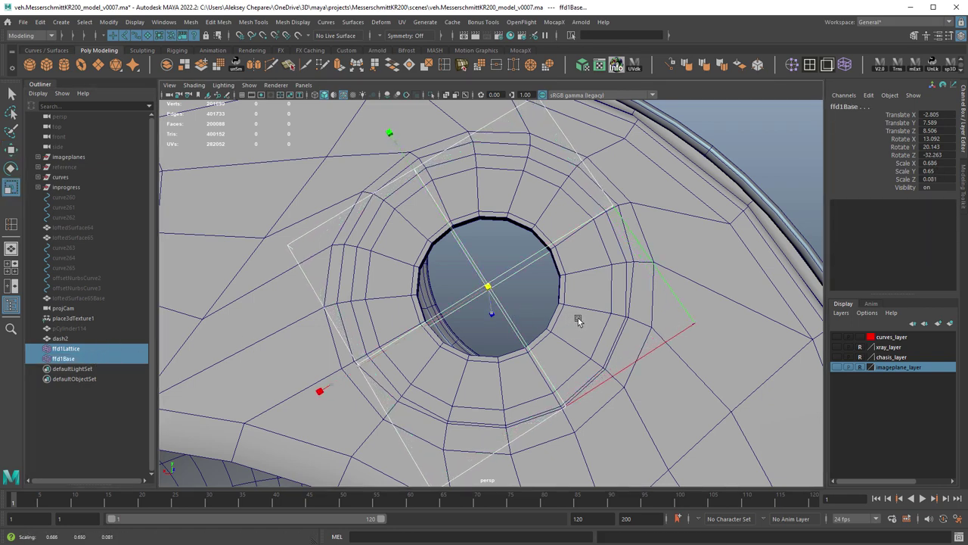
alt+drag(578, 319, 559, 339)
- Nudge ffd1Lattice and ffd1Base along Y and rotate them to about 13.5, 19.9 and -31.1 degrees around the opening
key(e)
drag(628, 406, 628, 404)
key(w)
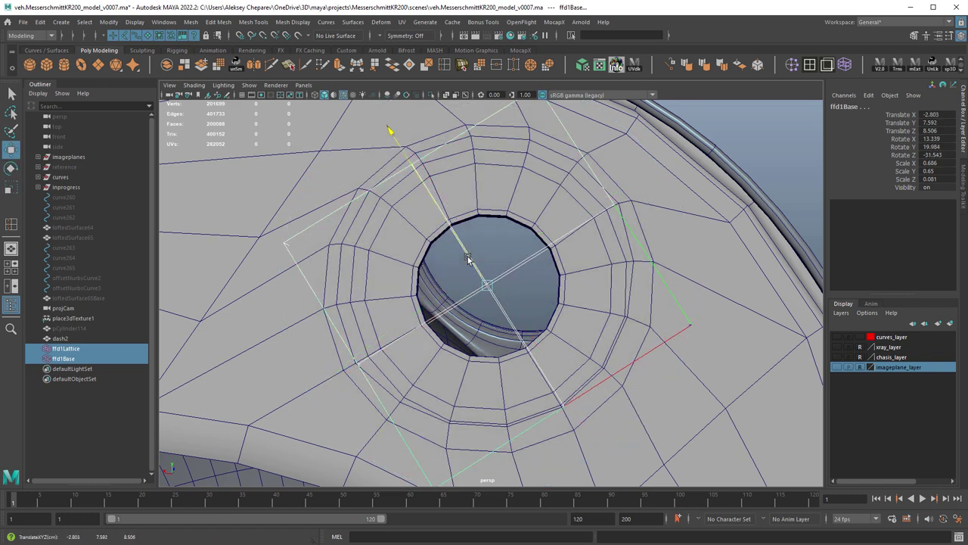
key(e)
drag(590, 401, 616, 414)
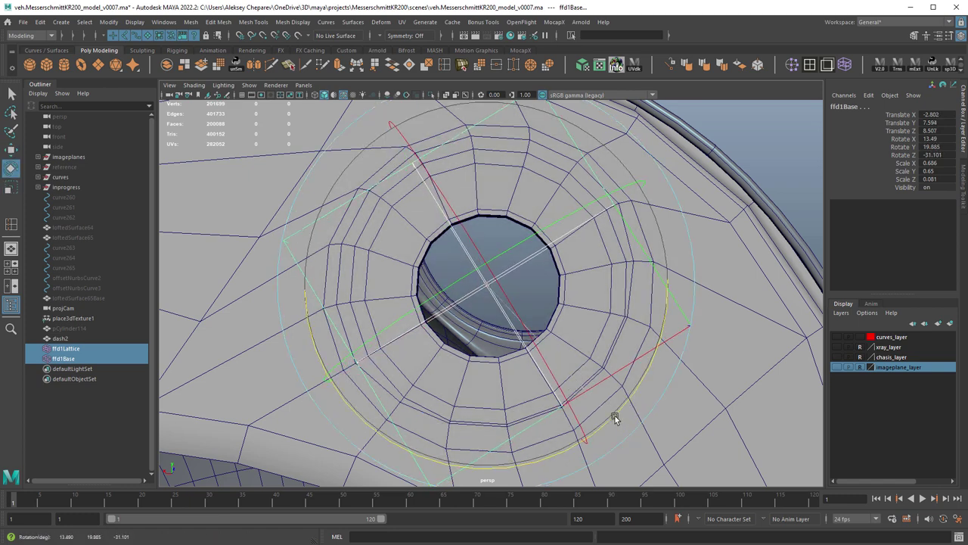
- Test-move ffd1Lattice alone to check which rim vertices it affects, and undo the move
click(77, 352)
key(w)
middle_drag(460, 394, 485, 382)
key(ctrl+z)
alt+drag(511, 399, 546, 377)
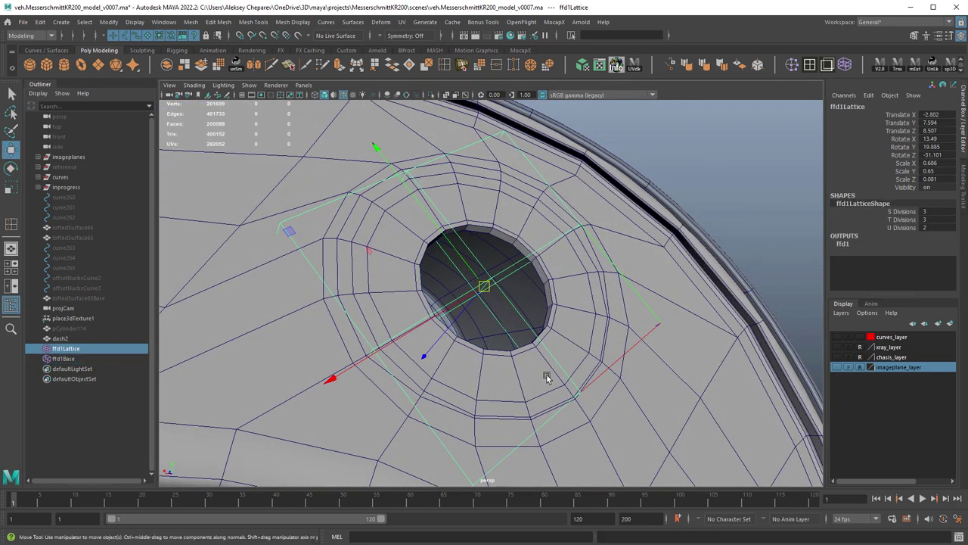
- Stretch ffd1Lattice and ffd1Base together to a Y scale of about 0.676, undoing the test moves of the lattice alone
ctrl+click(63, 359)
key(r)
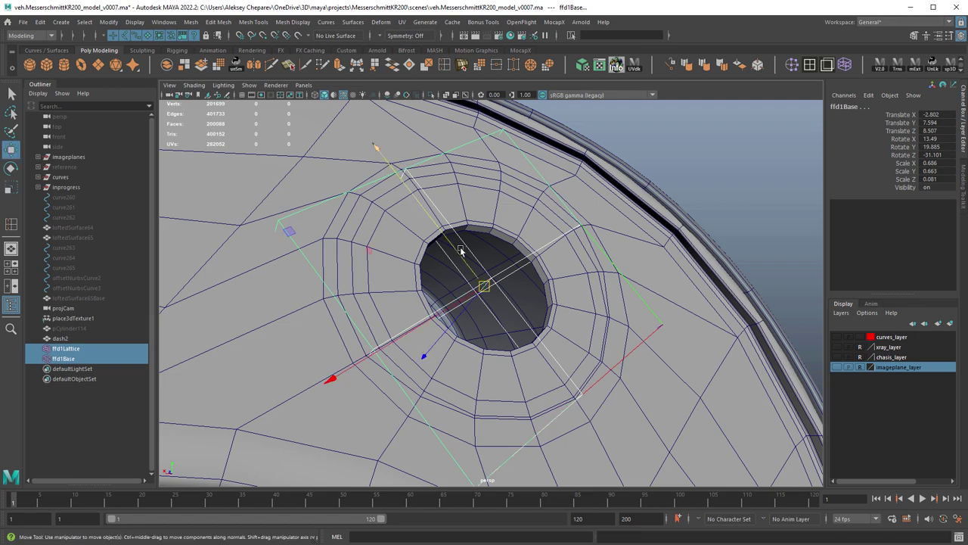
key(w)
click(75, 350)
mouse_move(526, 360)
middle_down()
mouse_move(535, 373)
mouse_move(523, 361)
middle_up()
key(ctrl+z)
alt+drag(549, 380, 709, 370)
mouse_move(705, 388)
middle_down()
mouse_move(730, 393)
mouse_move(705, 394)
middle_up()
key(ctrl+z)
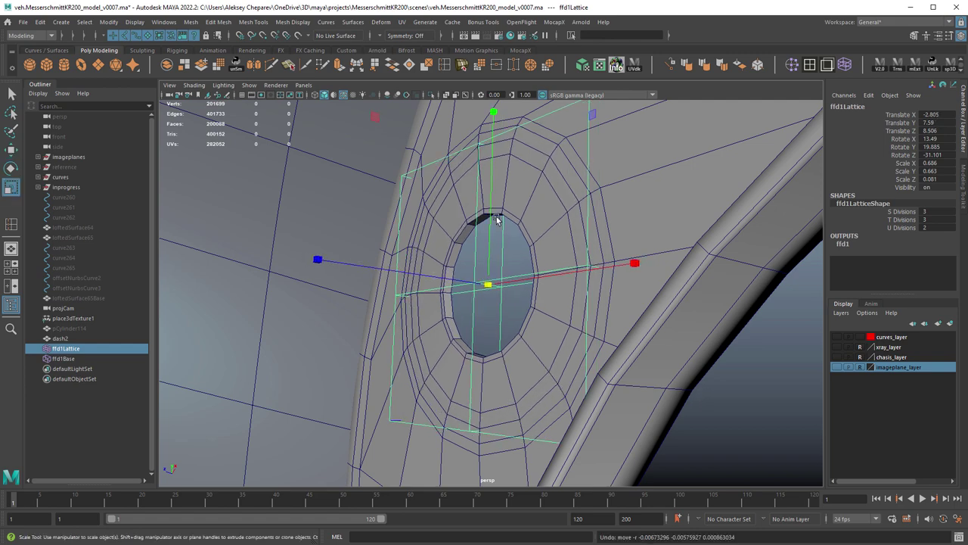
ctrl+click(89, 360)
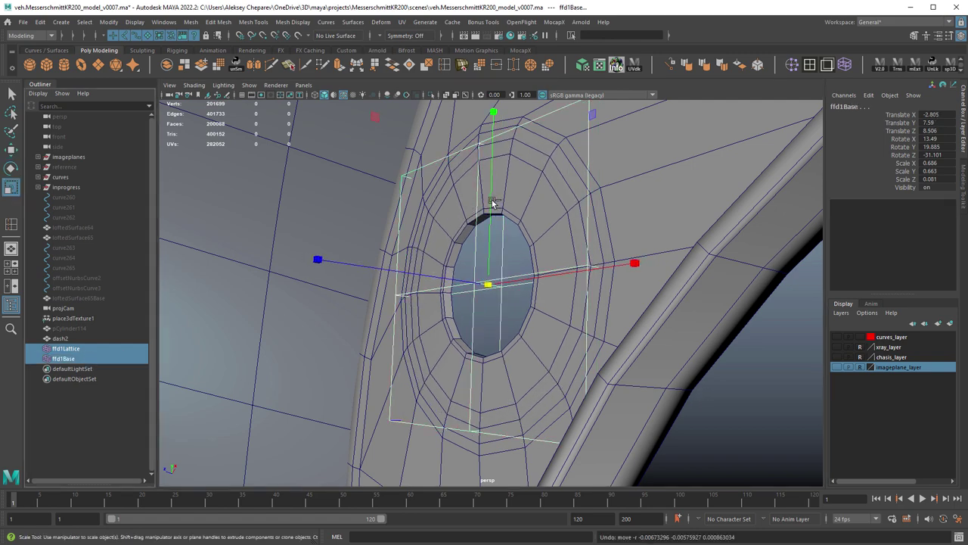
drag(492, 203, 490, 198)
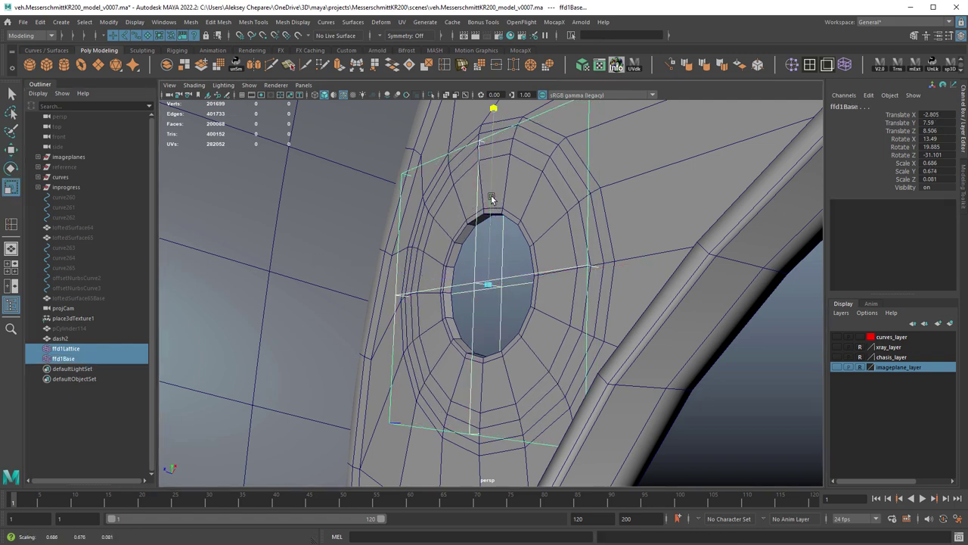
- Set the S and T divisions of ffd1Lattice to 5 each and switch it to lattice point editing
click(78, 349)
alt+drag(521, 361, 483, 346)
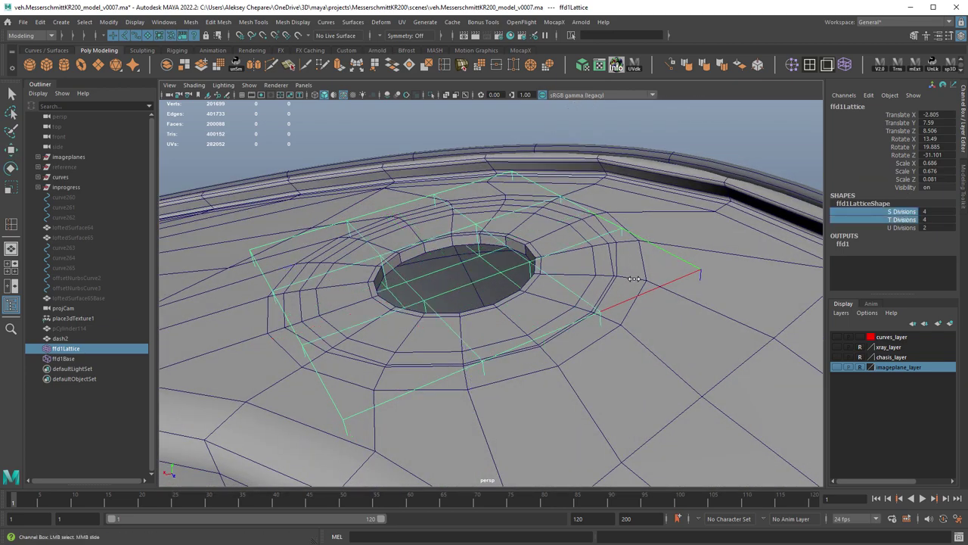
alt+drag(621, 289, 767, 177)
right_drag(755, 221, 746, 215)
alt+drag(630, 325, 592, 355)
- Select the outer lattice points along the edge nearest the dashboard's front and pull them along the lattice's Z axis to shape the rim
drag(578, 292, 765, 415)
alt+drag(613, 400, 557, 384)
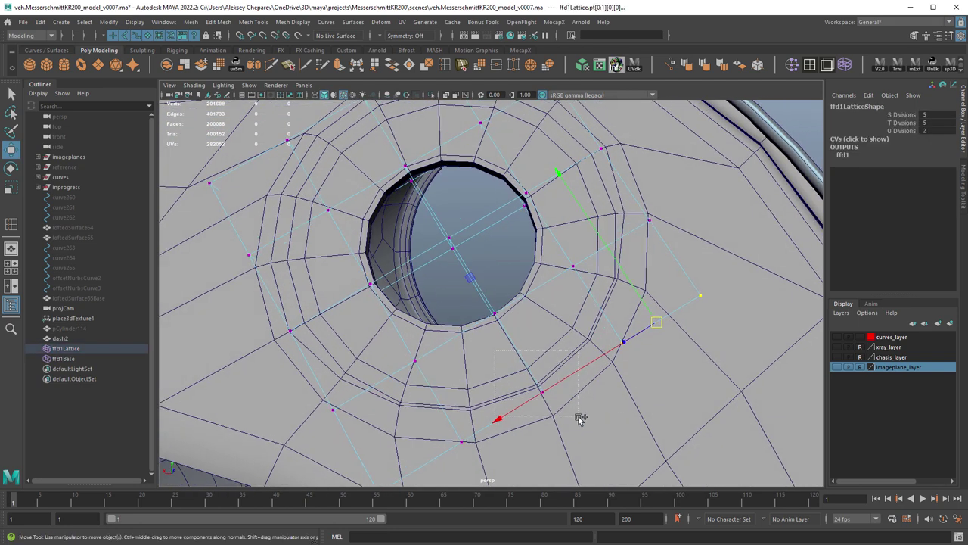
alt+drag(595, 413, 677, 318)
right_click(677, 227)
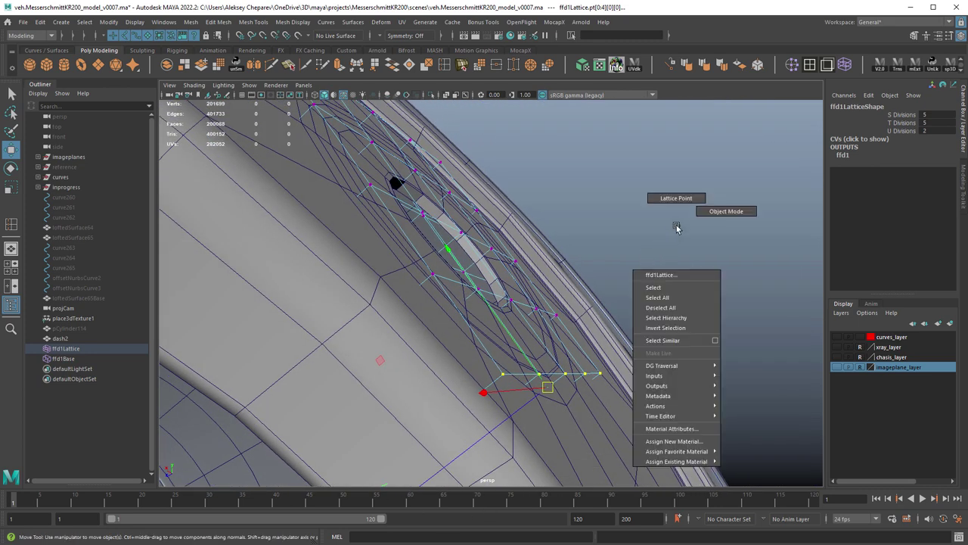
key(w)
click(681, 233)
drag(680, 232, 656, 223)
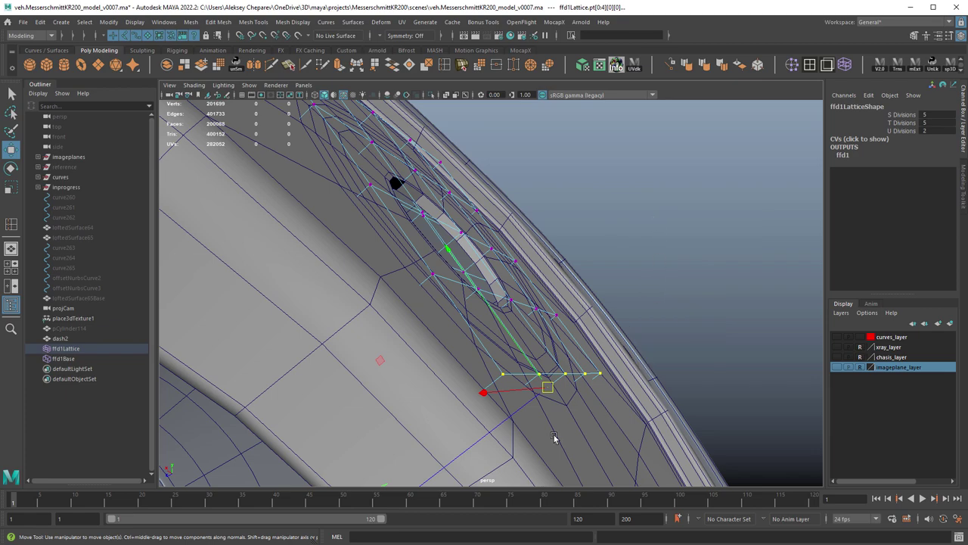
alt+drag(554, 436, 615, 346)
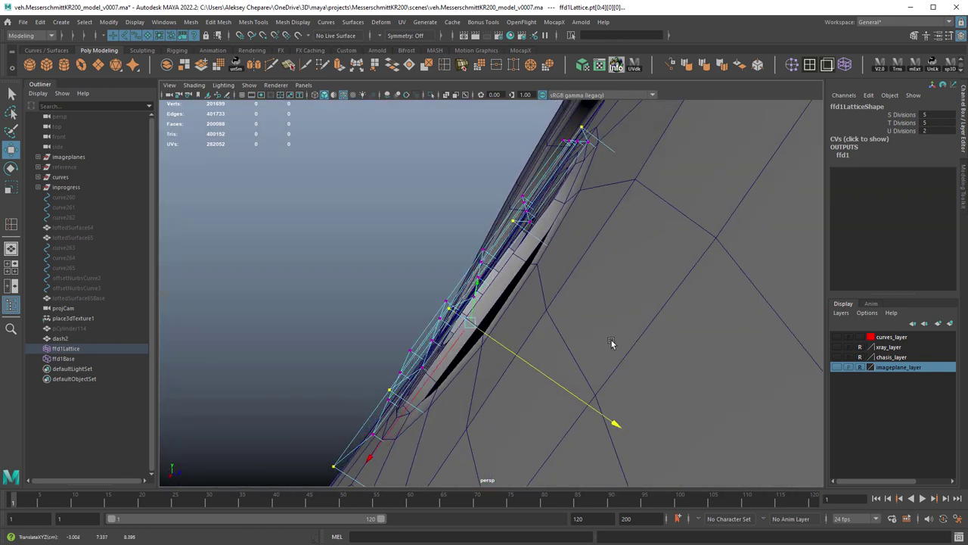
alt+drag(613, 344, 709, 348)
alt+drag(665, 372, 659, 368)
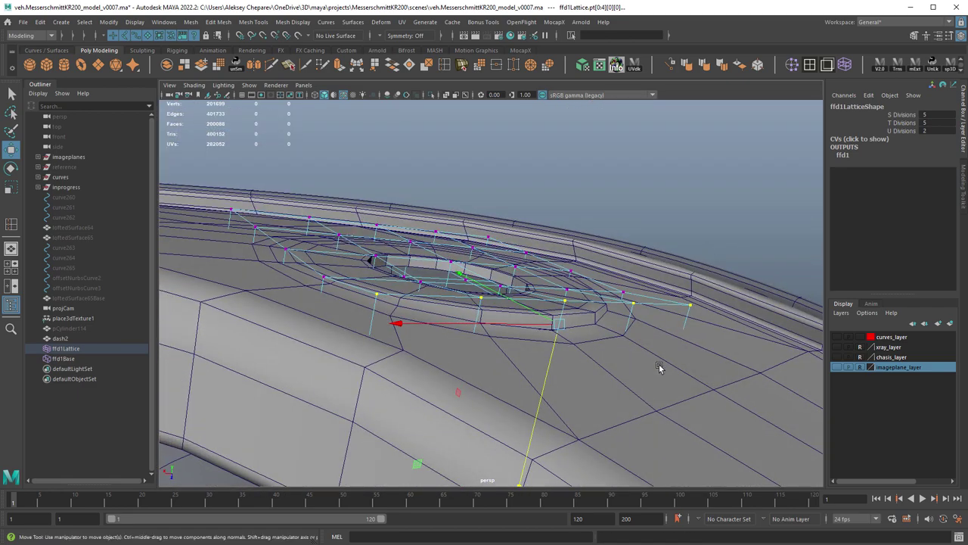
- Select the second row of lattice points beside that edge and move it along Z to even out the rim's height
alt+drag(550, 333, 456, 352)
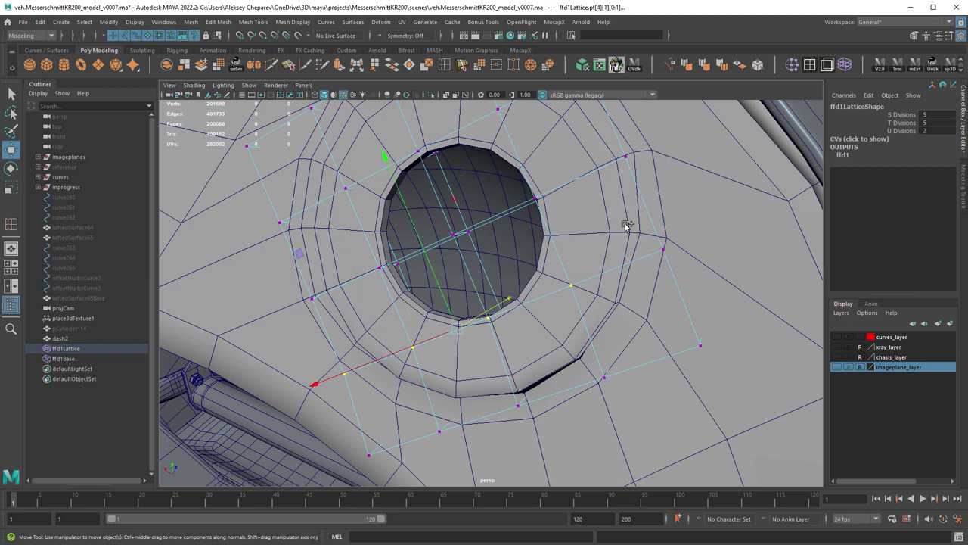
key(4)
key(5)
mouse_move(709, 286)
alt+mouse_down()
mouse_move(521, 396)
mouse_move(473, 352)
alt+mouse_up()
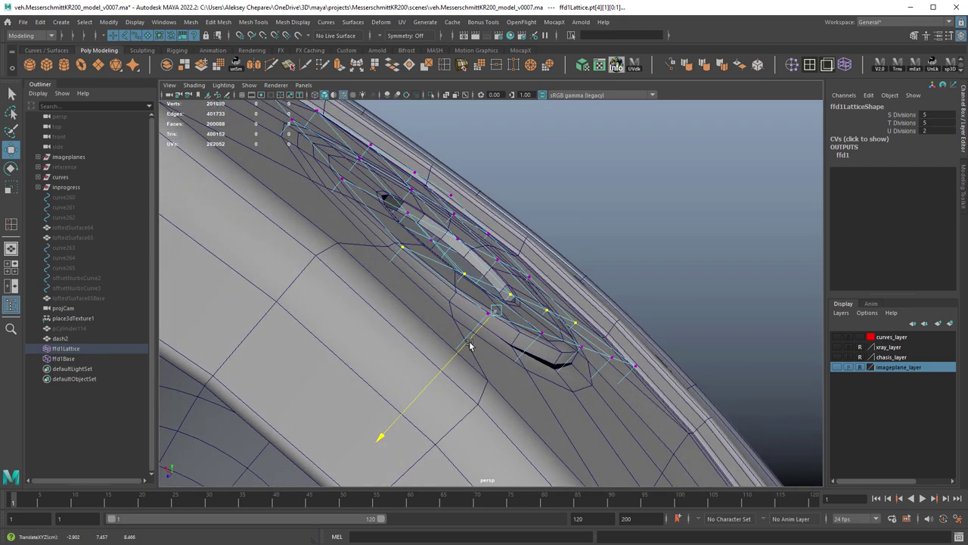
- Reselect the front edge row of lattice points and refine its offset along the Z axis
alt+drag(500, 400, 519, 413)
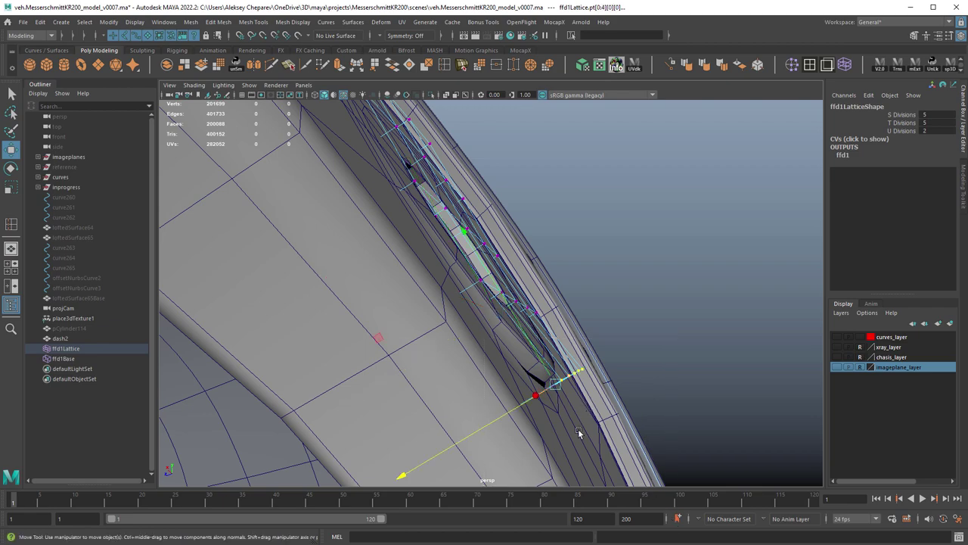
alt+drag(578, 429, 587, 434)
key(4)
key(5)
mouse_move(518, 402)
mouse_down()
mouse_move(508, 425)
mouse_move(486, 413)
mouse_move(465, 426)
mouse_move(419, 425)
mouse_up()
- Reselect the second row of lattice points and fine-tune its Z offset to blend the rim into the panel
alt+drag(550, 385, 407, 323)
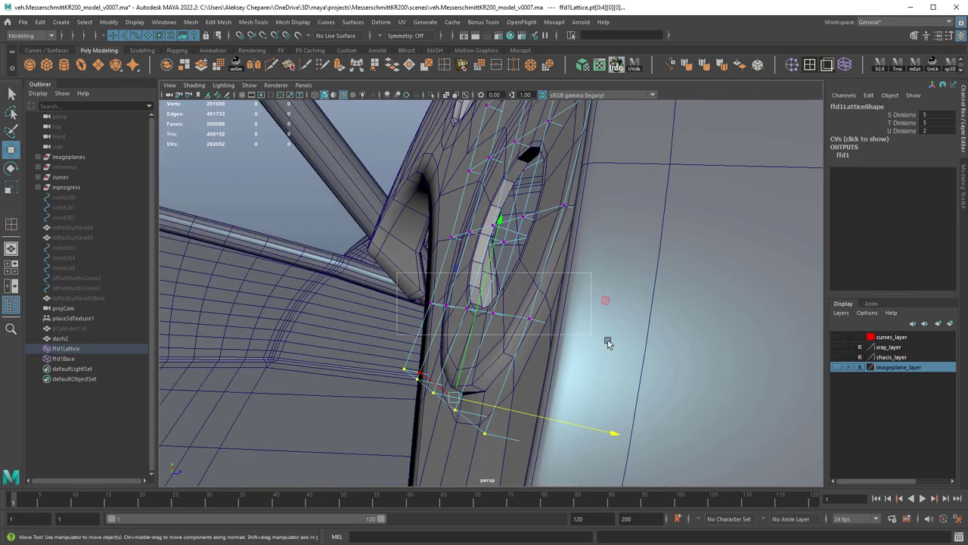
alt+drag(564, 389, 631, 401)
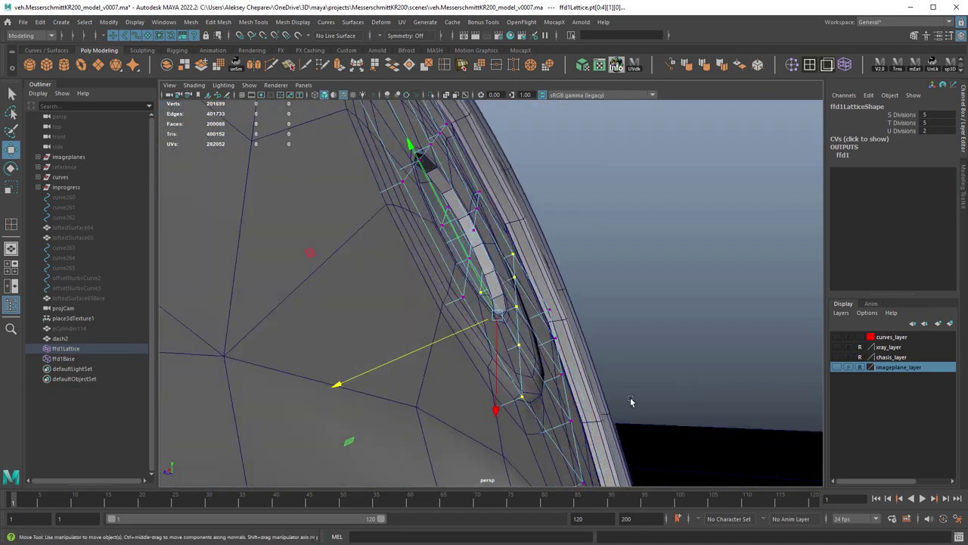
alt+drag(445, 351, 580, 396)
- Return to object mode, bake the lattice deformation into dash2 by removing the lattice, and preview the mesh smoothed
click(731, 363)
right_drag(724, 350, 755, 337)
alt+drag(742, 363, 711, 370)
alt+drag(607, 360, 629, 340)
key(3)
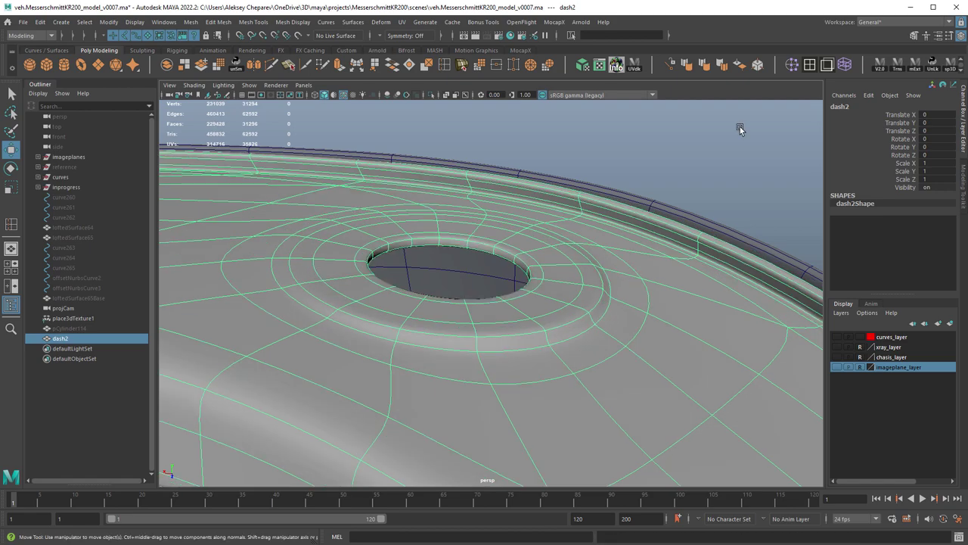
- Inspect the smoothed raised rim around the ignition switch opening without the wireframe overlay
click(739, 129)
alt+drag(530, 144, 484, 220)
alt+right_drag(484, 219, 378, 182)
click(344, 95)
mouse_move(469, 174)
alt+mouse_down()
mouse_move(579, 245)
mouse_move(615, 244)
mouse_move(615, 215)
mouse_move(571, 228)
mouse_move(590, 274)
mouse_move(638, 283)
mouse_move(660, 239)
mouse_move(573, 305)
mouse_move(537, 297)
mouse_move(663, 330)
alt+mouse_up()
click(573, 305)
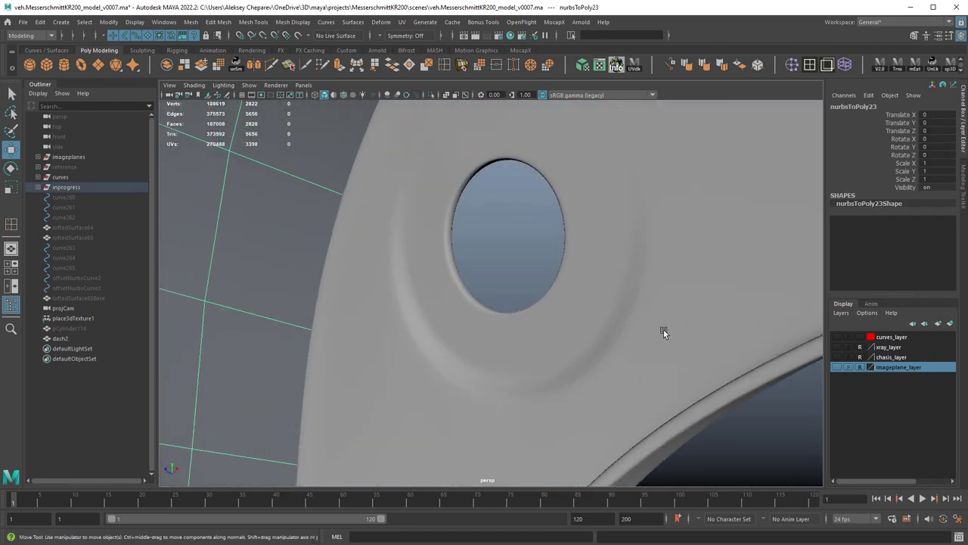
click(558, 356)
- Switch dash2 to edge editing and select the first crest edges along the lower side of the raised rim
alt+drag(558, 356, 417, 359)
right_drag(417, 359, 410, 331)
mouse_move(413, 355)
alt+mouse_down()
mouse_move(445, 373)
mouse_move(411, 389)
mouse_move(461, 371)
mouse_move(331, 396)
mouse_move(568, 448)
mouse_move(555, 434)
alt+mouse_up()
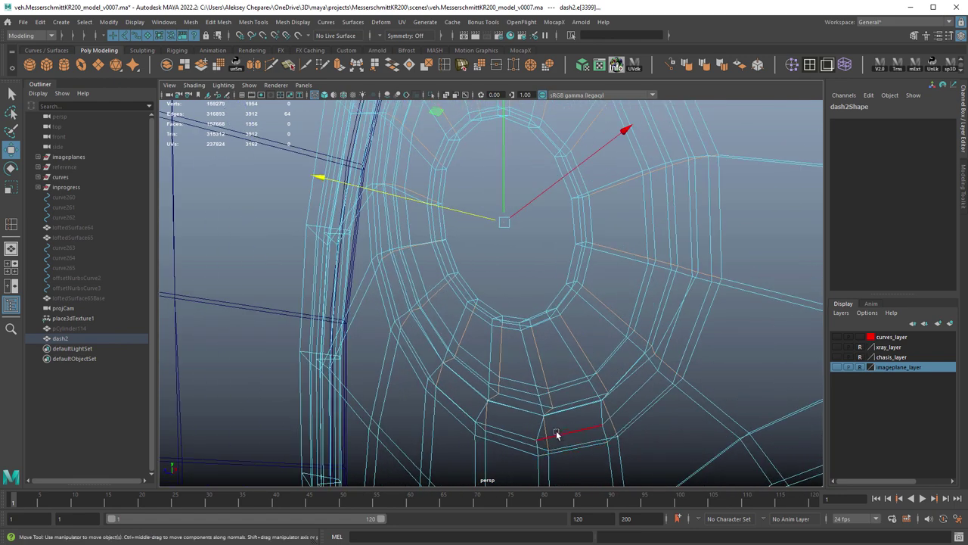
key(5)
right_drag(497, 402, 494, 375)
key(q)
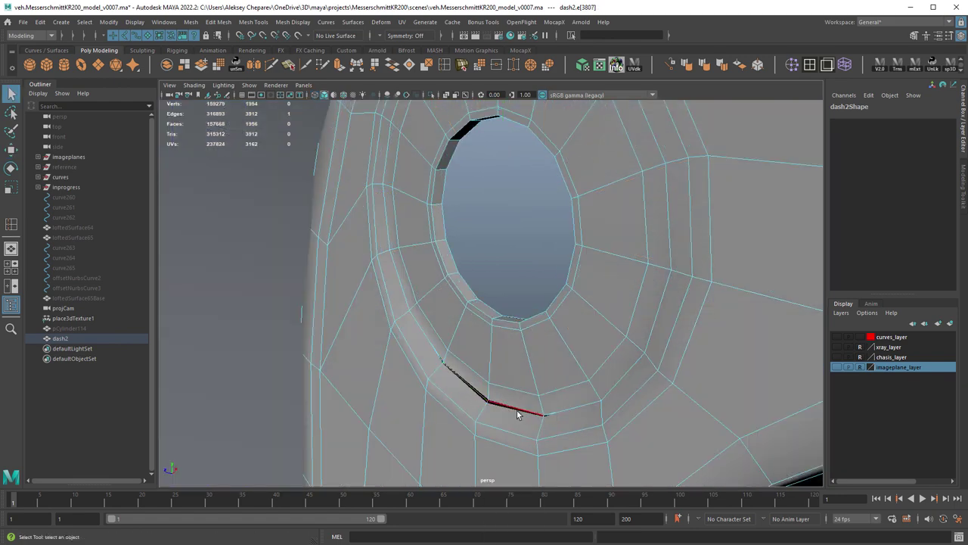
alt+drag(577, 413, 590, 431)
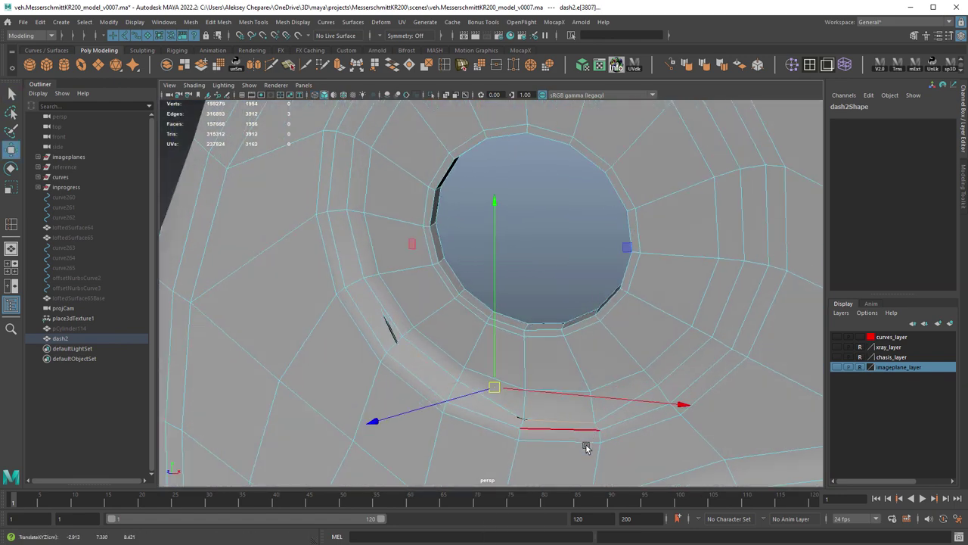
- Extend the selection to five adjoining crest edges of the rim, comparing the smoothed and unsmoothed mesh
key(3)
key(1)
key(3)
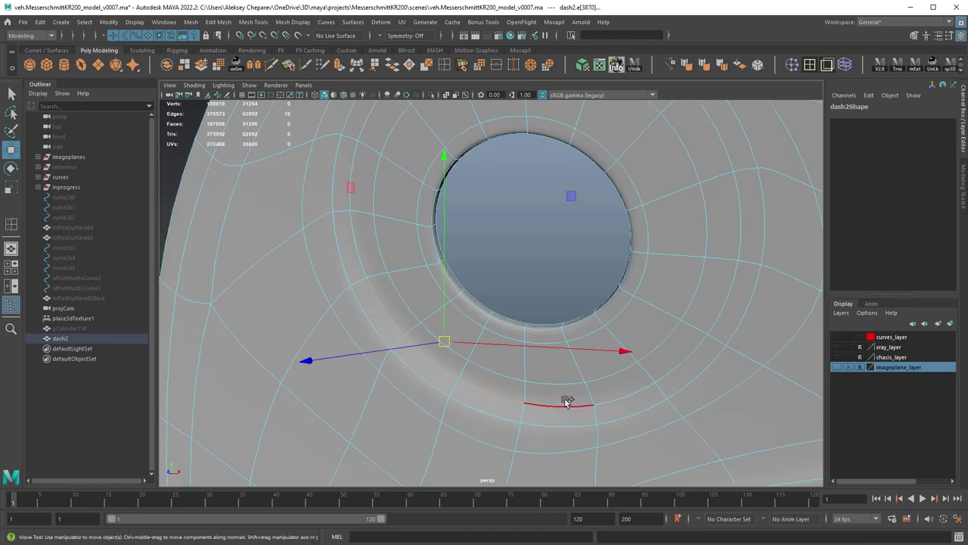
alt+drag(573, 402, 633, 393)
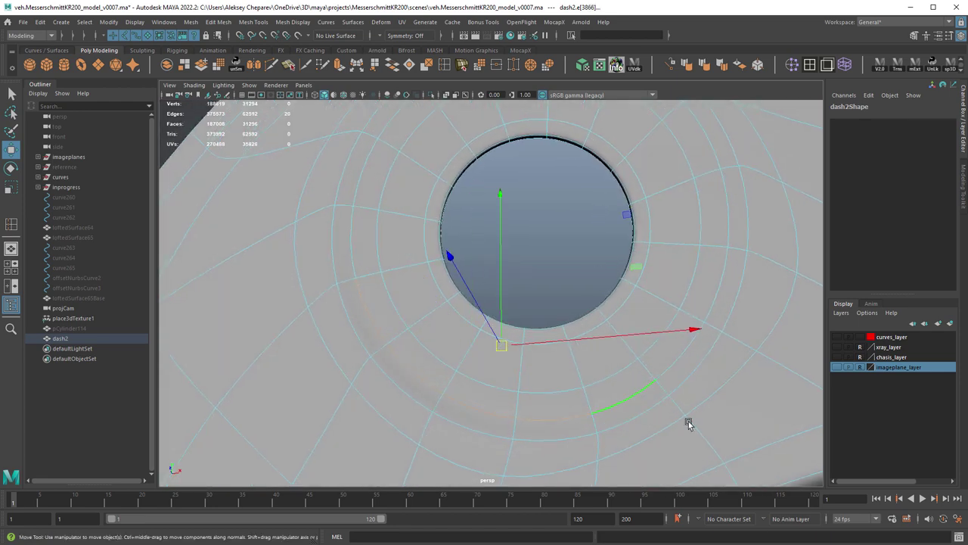
key(1)
alt+drag(658, 437, 631, 420)
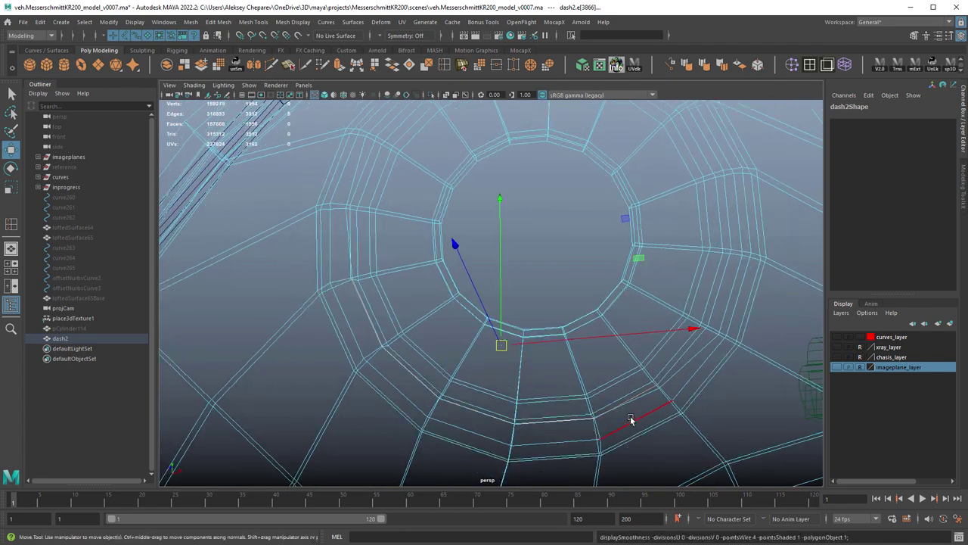
key(5)
mouse_move(557, 404)
alt+mouse_down()
mouse_move(540, 361)
mouse_move(544, 373)
mouse_move(556, 354)
alt+mouse_up()
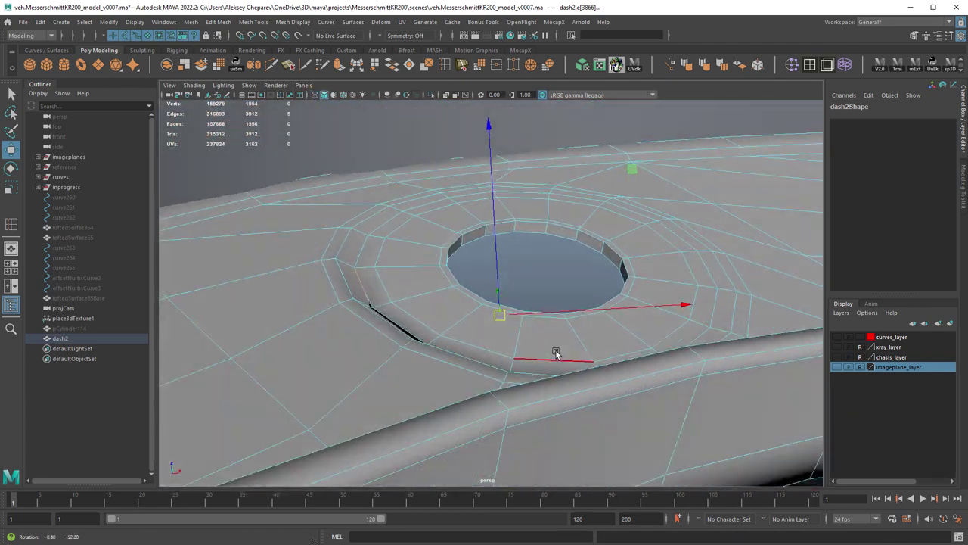
- Apply Transform Component to the selected rim edges and offset them along their normal by about 0.02
double_click(356, 64)
alt+drag(536, 284, 560, 287)
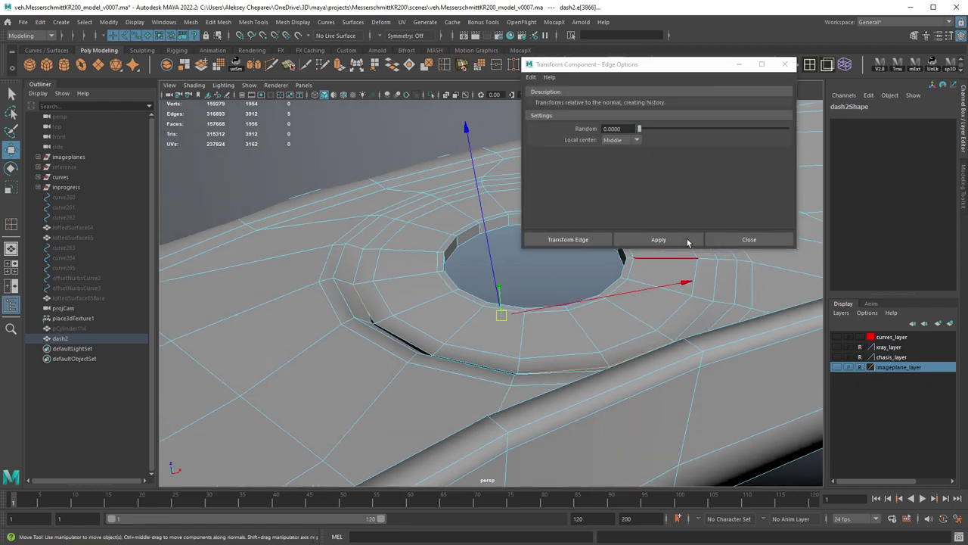
click(687, 241)
alt+drag(653, 285, 639, 317)
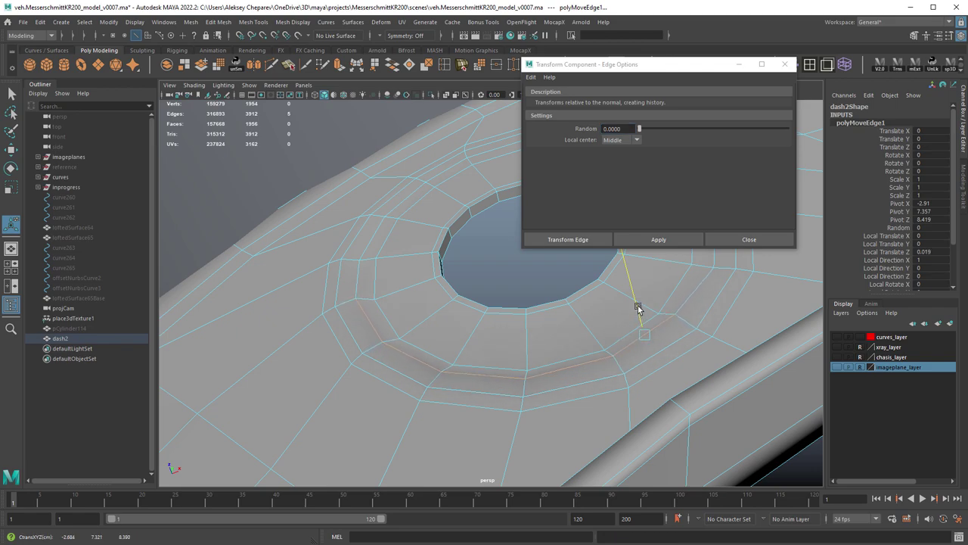
alt+drag(634, 323, 597, 359)
- Return dash2 to object mode, preview it smoothed, and close the Transform Component options
key(q)
right_drag(597, 291, 619, 273)
key(3)
click(748, 240)
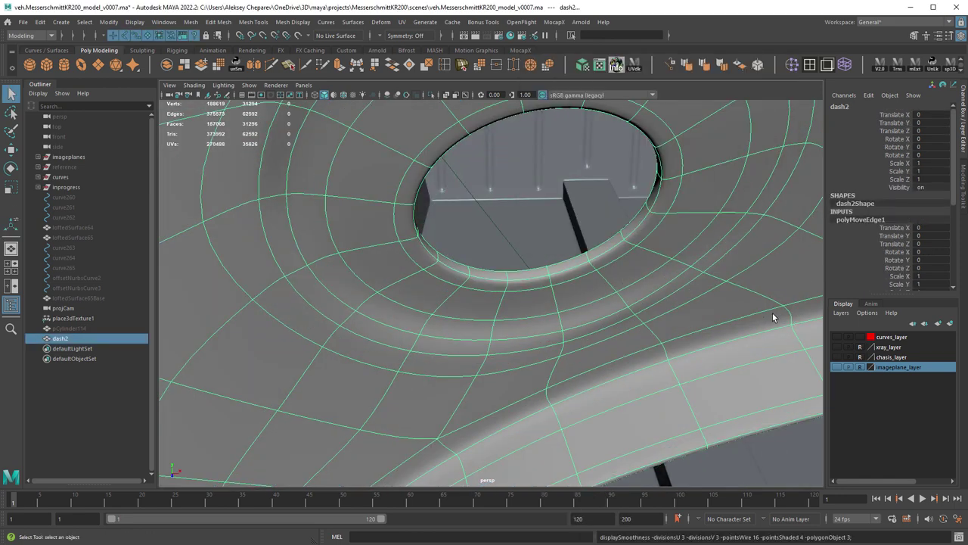
- Delete the history of dash2 and soften or harden its edges automatically by face angle in the unsmoothed display
alt+drag(772, 312, 550, 242)
click(376, 265)
click(520, 268)
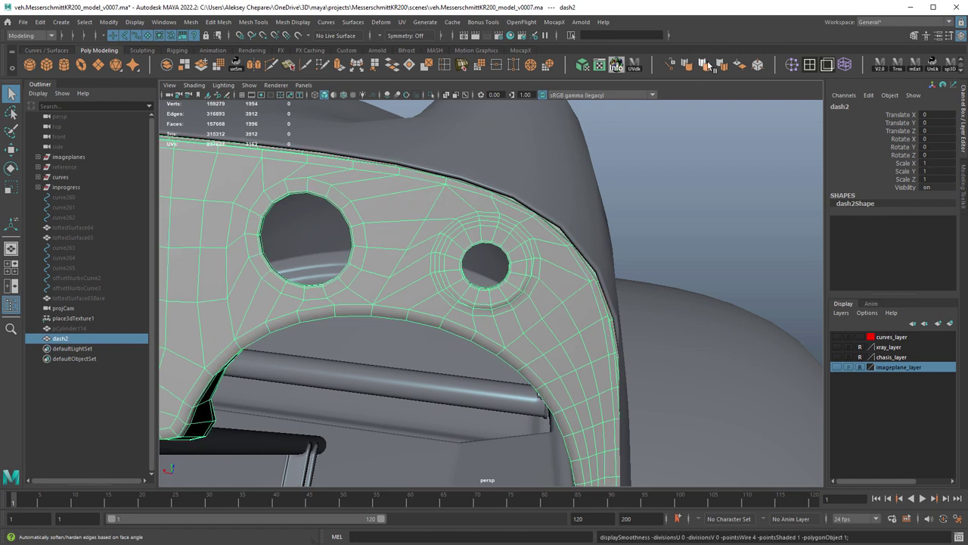
click(675, 169)
click(514, 249)
key(w)
key(1)
- Display the projected reference photo texture on dash2 around the gauge and ignition switch openings
click(656, 220)
alt+drag(656, 220, 522, 234)
click(506, 233)
alt+middle_drag(428, 224, 495, 219)
scroll(495, 220, up, 3)
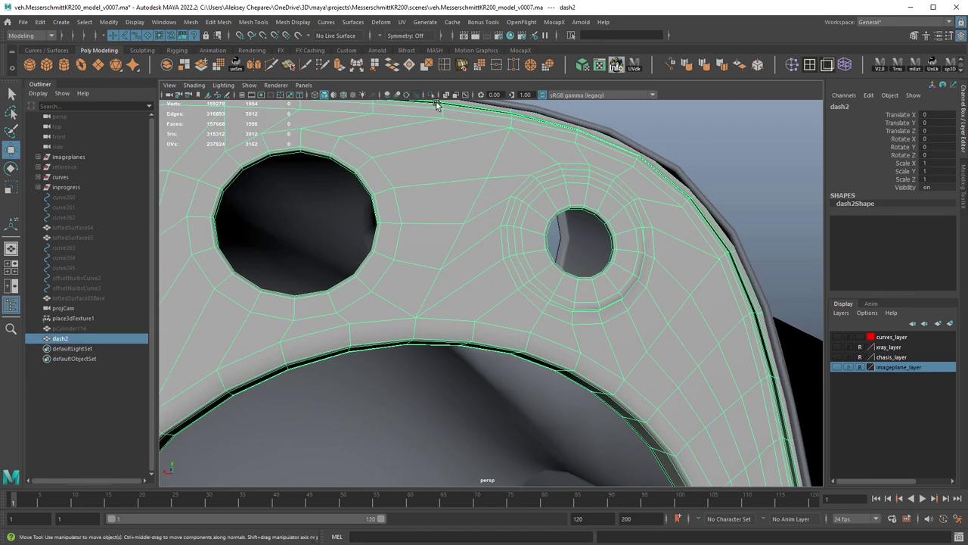
alt+drag(498, 222, 501, 227)
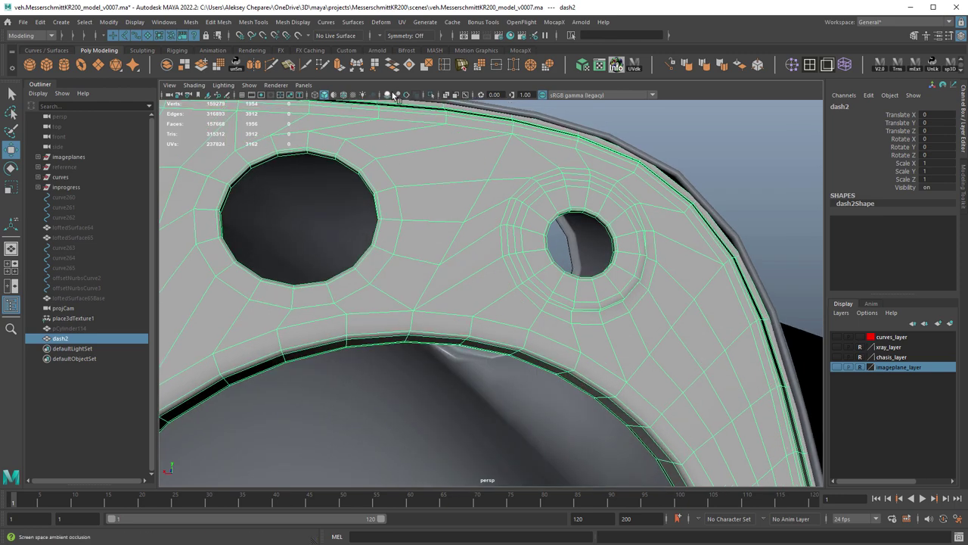
key(6)
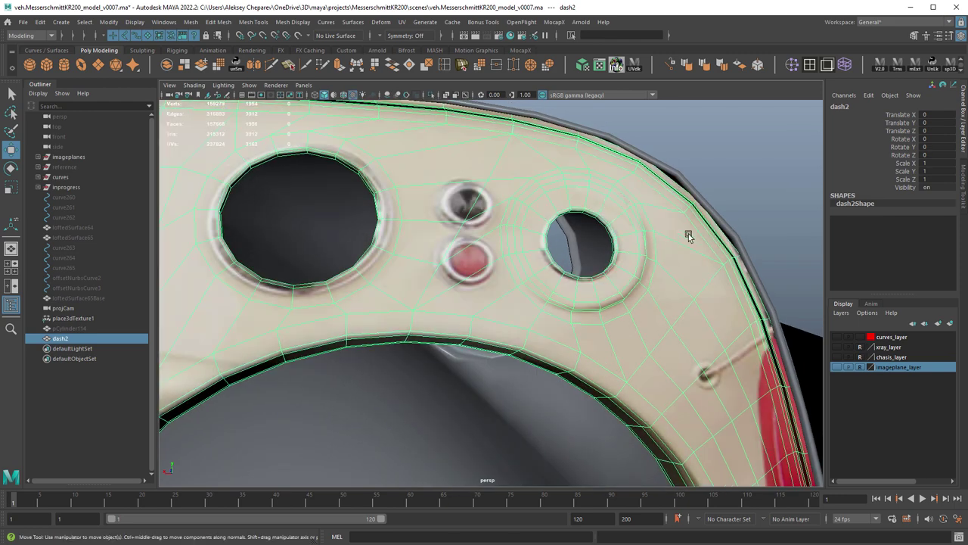
- Examine the textured dashboard's speaker grille, gauge opening, indicator lights and ignition switch opening against the reference photo
alt+drag(688, 237, 647, 195)
right_drag(647, 194, 764, 198)
click(764, 197)
right_drag(603, 231, 610, 227)
right_drag(648, 211, 696, 190)
alt+right_drag(733, 256, 446, 199)
alt+drag(446, 198, 426, 277)
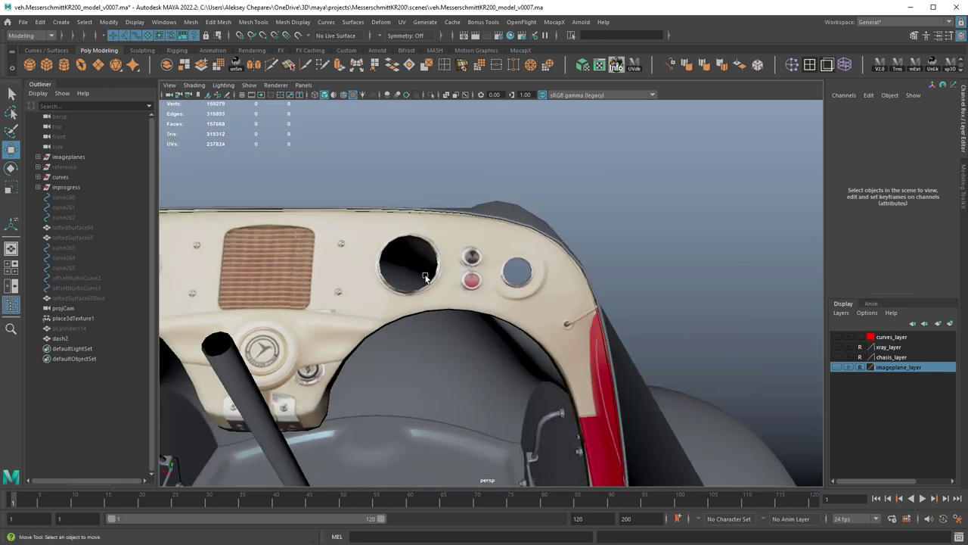
alt+middle_drag(426, 277, 518, 261)
alt+drag(518, 261, 525, 269)
click(540, 273)
alt+right_drag(482, 263, 658, 233)
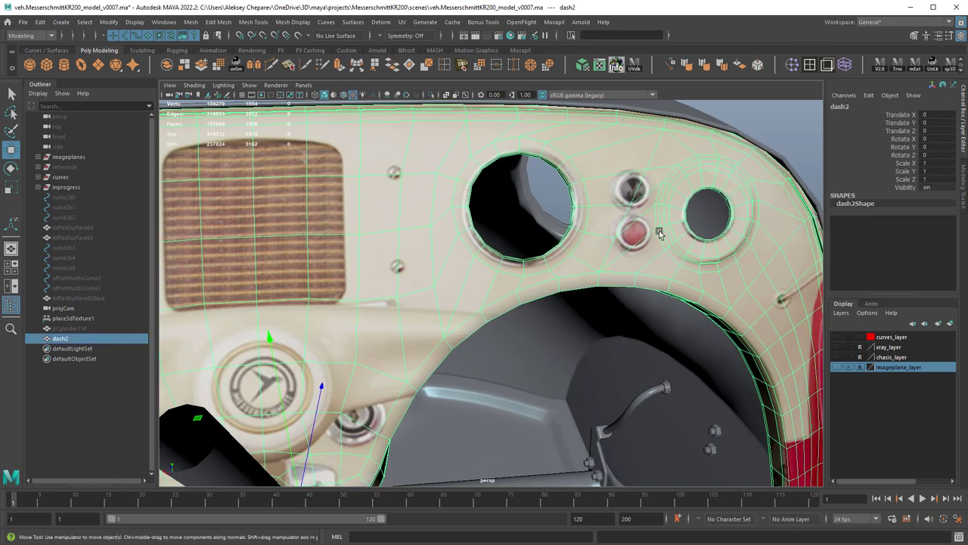
alt+drag(651, 197, 640, 183)
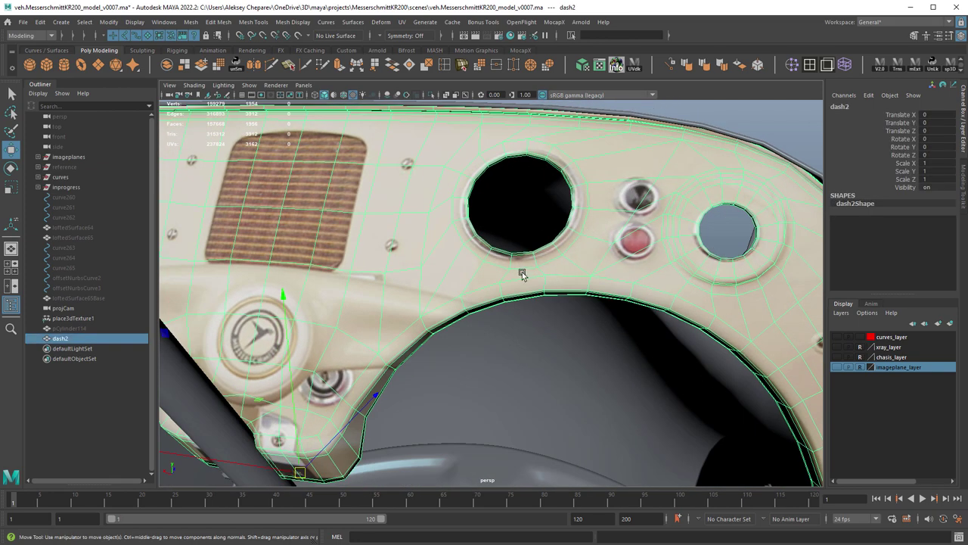
alt+drag(478, 285, 514, 277)
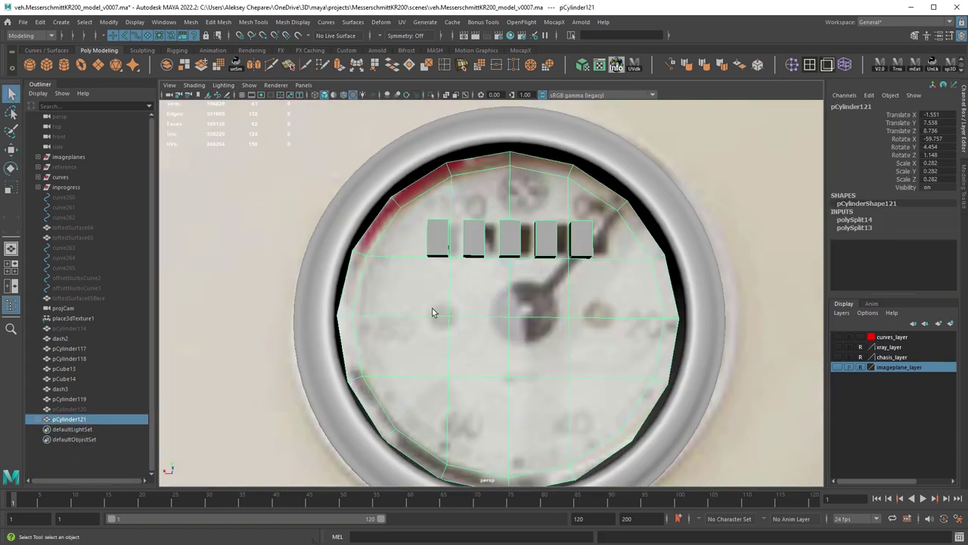
- Cut mirrored edges with Multi-Cut between the number windows and the small round holes of the gauge face pCube20
key(ctrl+shift+x)
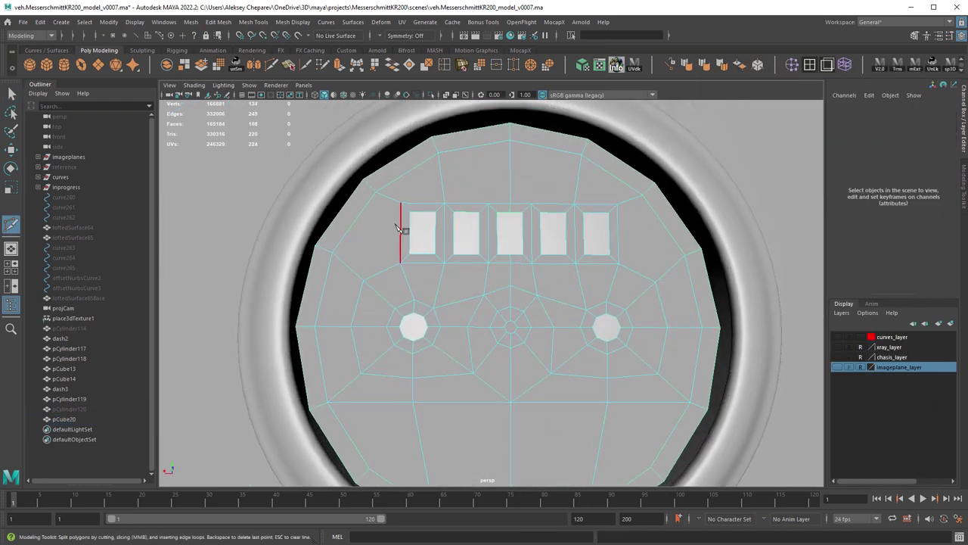
alt+right_drag(399, 227, 378, 270)
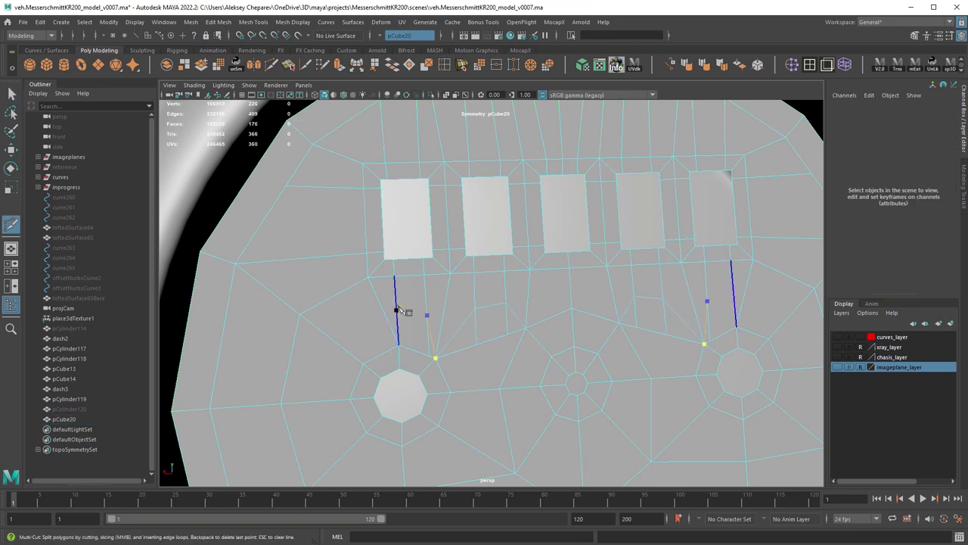
key(ctrl+shift+x)
alt+middle_drag(674, 124, 636, 215)
- Select the surplus short edges above the gauge face's number windows and remove them symmetrically
click(646, 153)
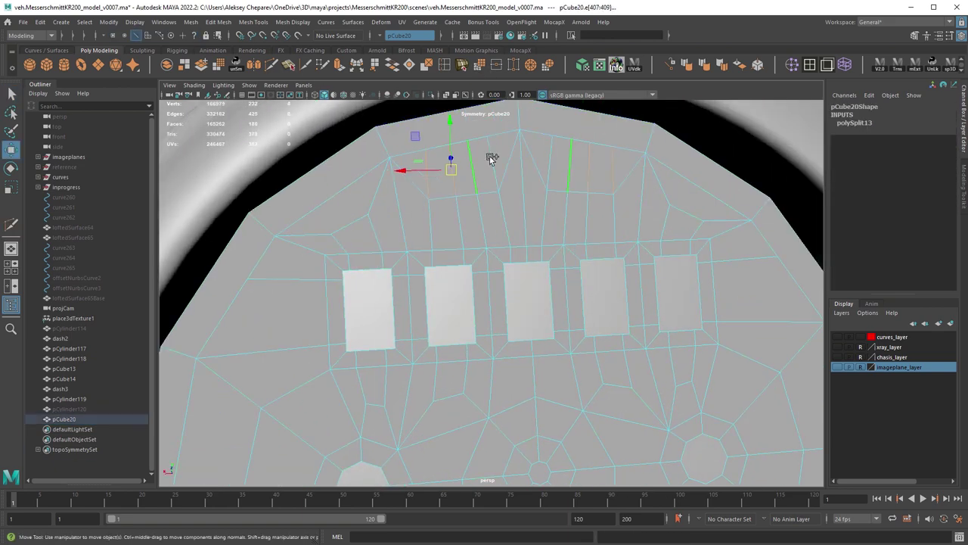
right_drag(571, 211, 523, 212)
click(691, 225)
scroll(687, 266, down, 2)
- Cut a mirrored edge path from the gauge face's upper rim down past the outer number windows
key(ctrl+shift+x)
click(318, 205)
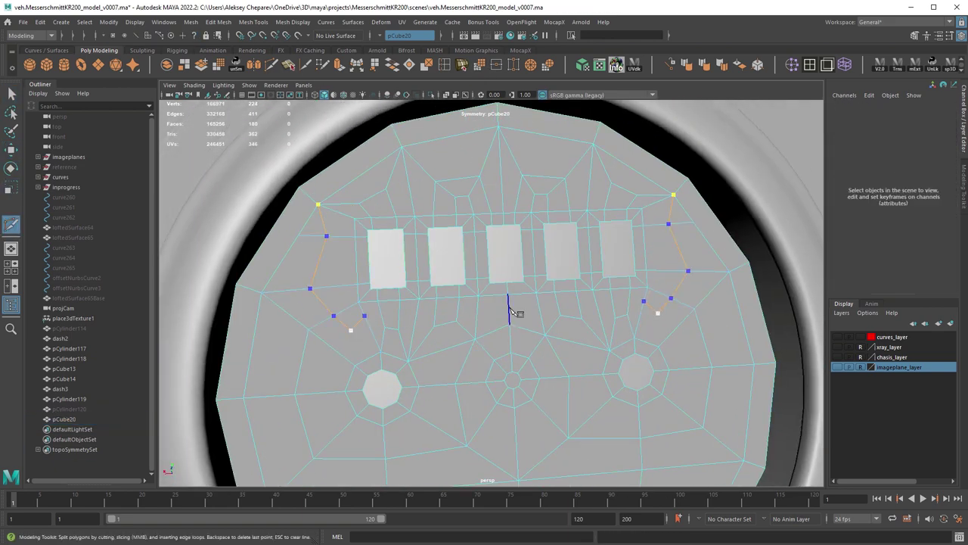
key(Return)
key(w)
- Show the reference texture and select the edge loops around the gauge face's small holes for moving with a Custom axis orientation
alt+drag(511, 311, 492, 322)
key(6)
double_click(424, 292)
key(w)
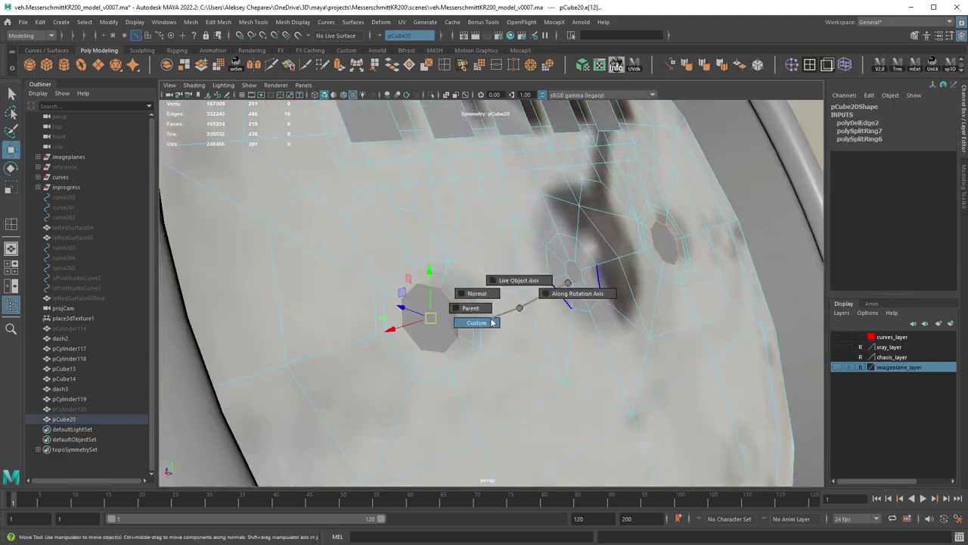
- Isolate the gauge face pCube20 and extrude all its faces by about -0.012 in local Z to give it thickness
alt+drag(515, 288, 471, 190)
key(5)
right_drag(541, 286, 572, 261)
key(ctrl+1)
alt+drag(573, 261, 469, 249)
key(ctrl+e)
middle_drag(569, 371, 551, 376)
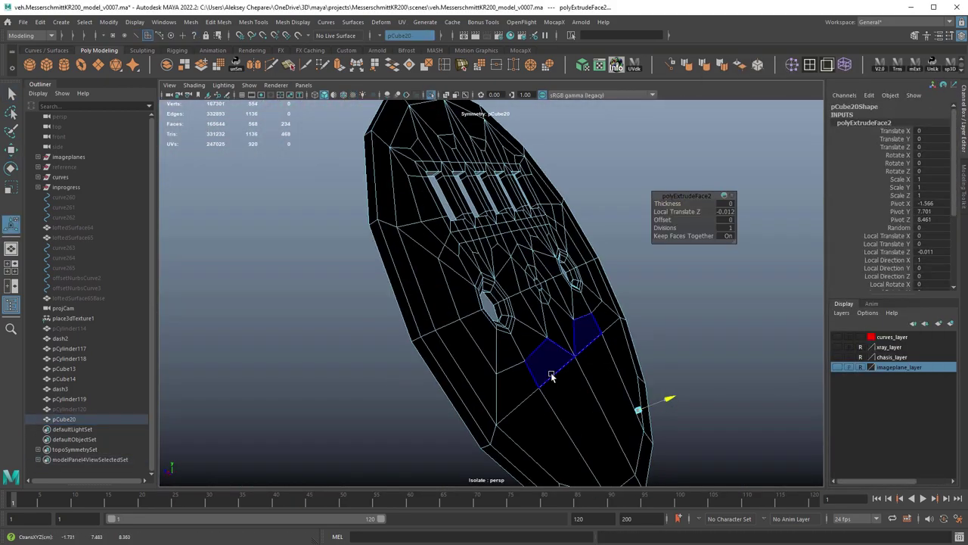
right_drag(551, 376, 584, 352)
click(889, 275)
alt+drag(576, 258, 633, 237)
key(w)
alt+drag(476, 280, 513, 323)
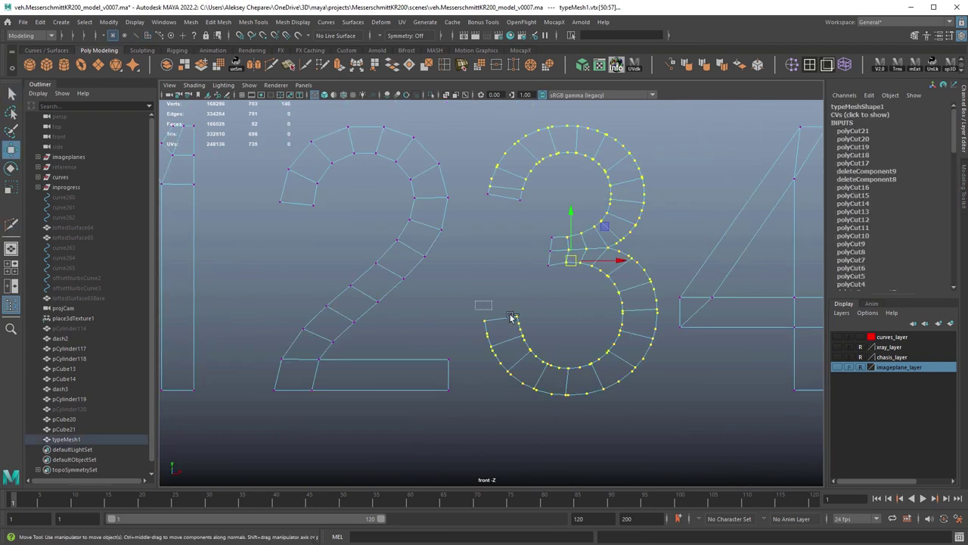
- Remove the surplus outline vertices from the digit meshes of typeMesh1, keeping only those on the cross edges
shift+right_click(573, 190)
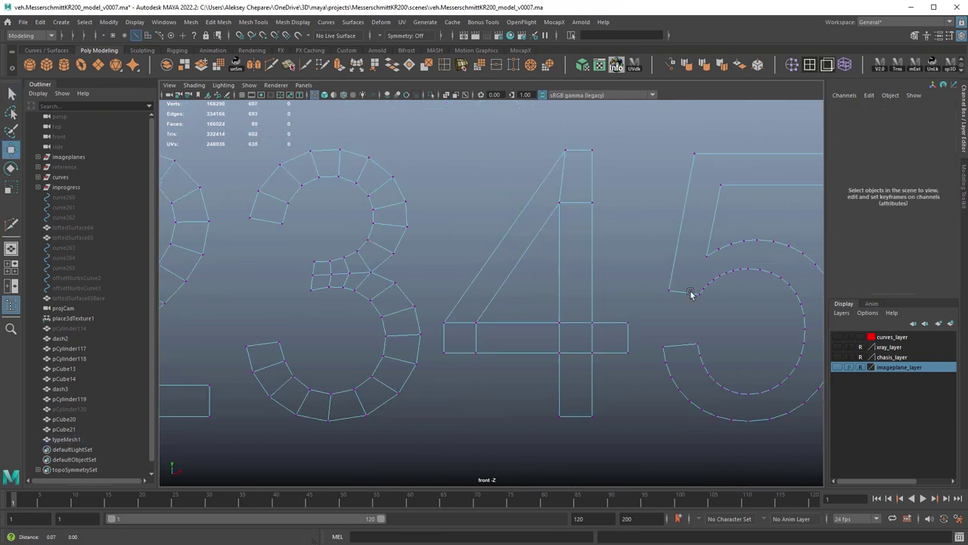
click(605, 226)
key(Return)
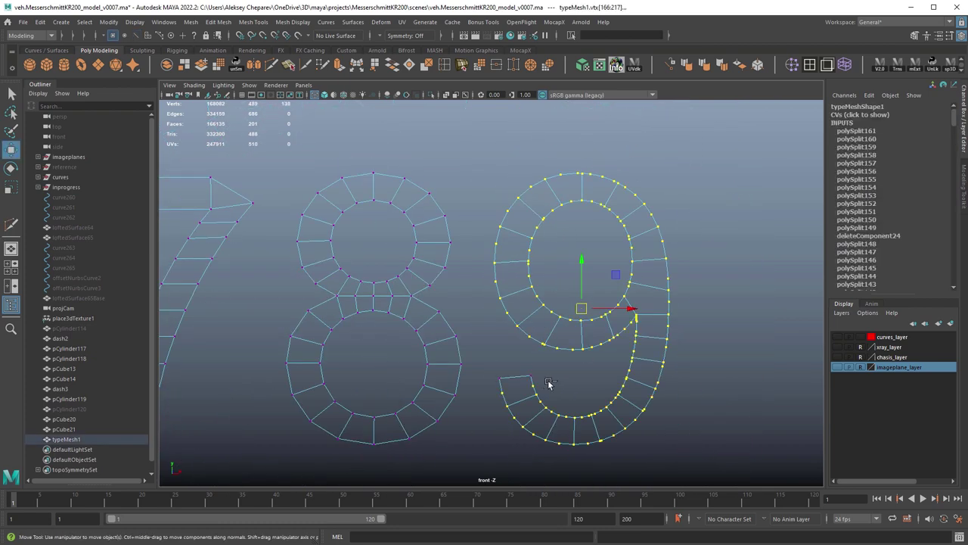
key(f)
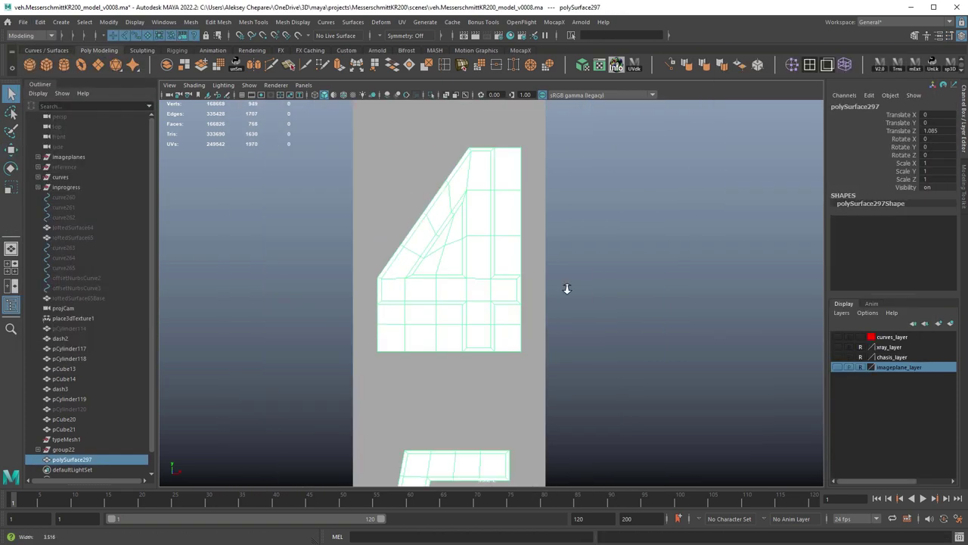
- Bridge the digit outlines to the surrounding strip frame in polySurface298
key(w)
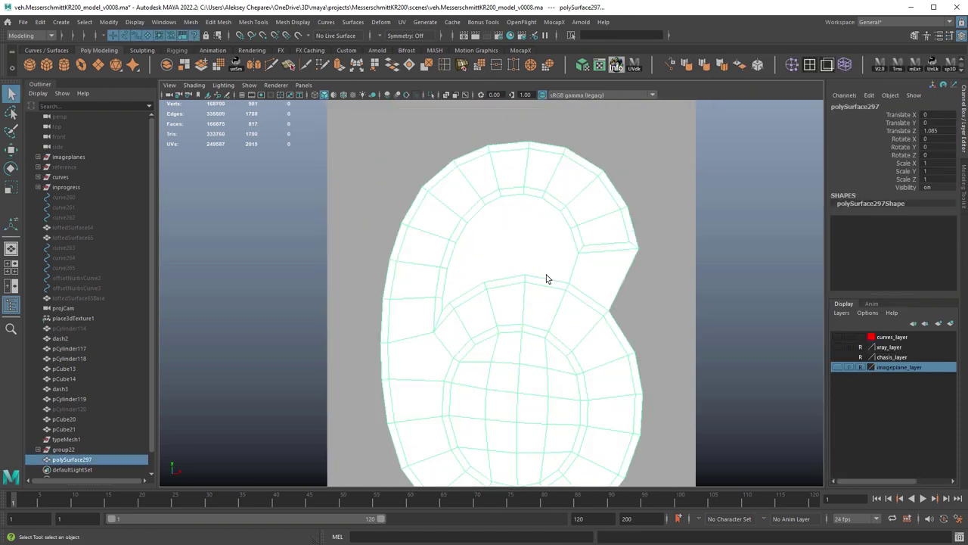
scroll(546, 276, up, 2)
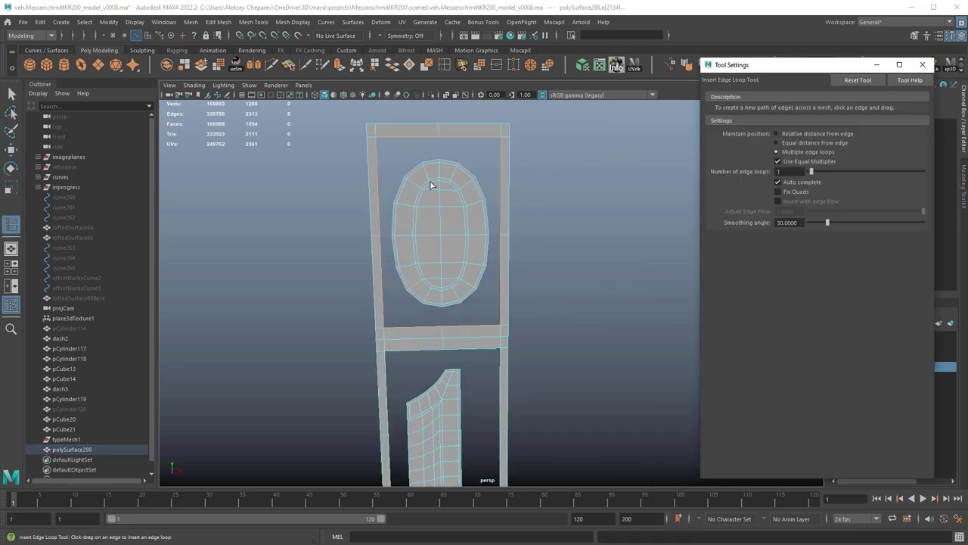
click(392, 65)
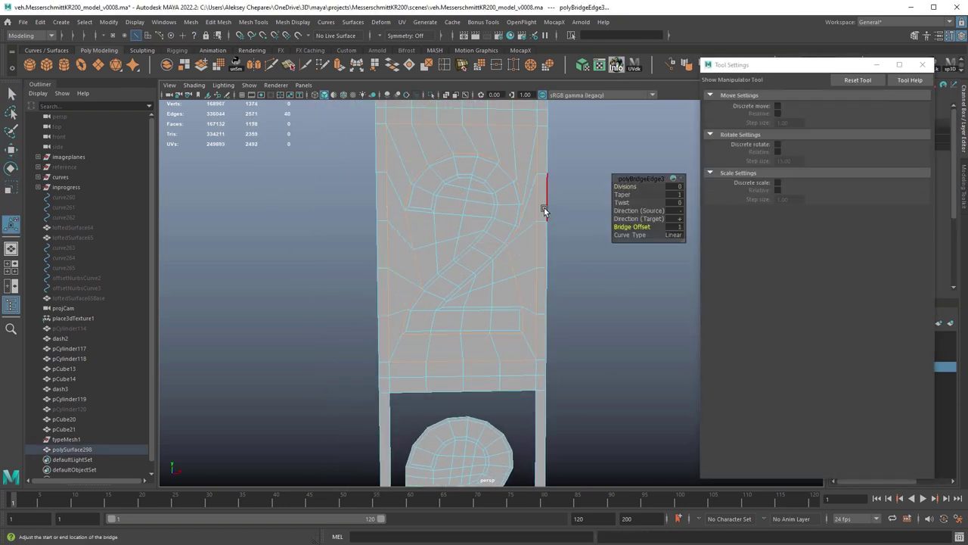
click(480, 65)
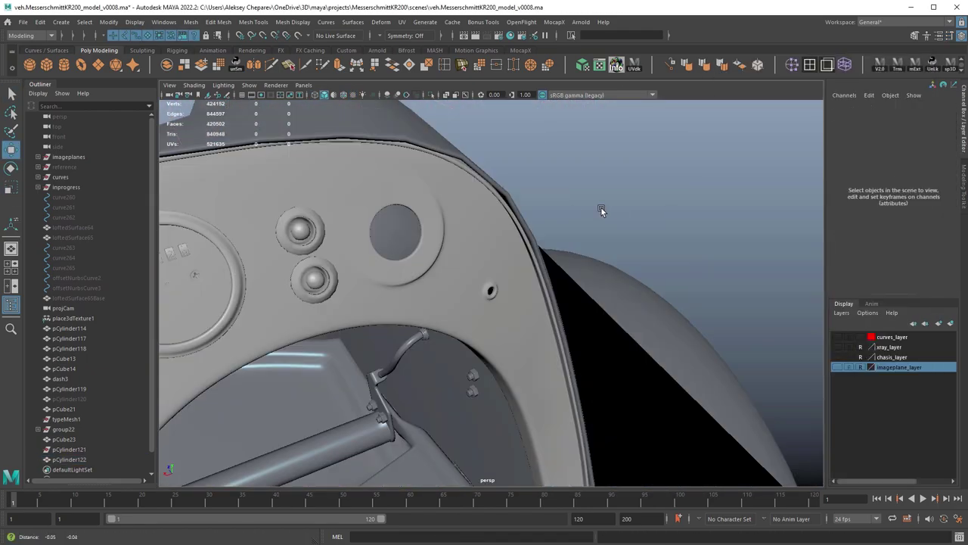
alt+drag(598, 210, 541, 191)
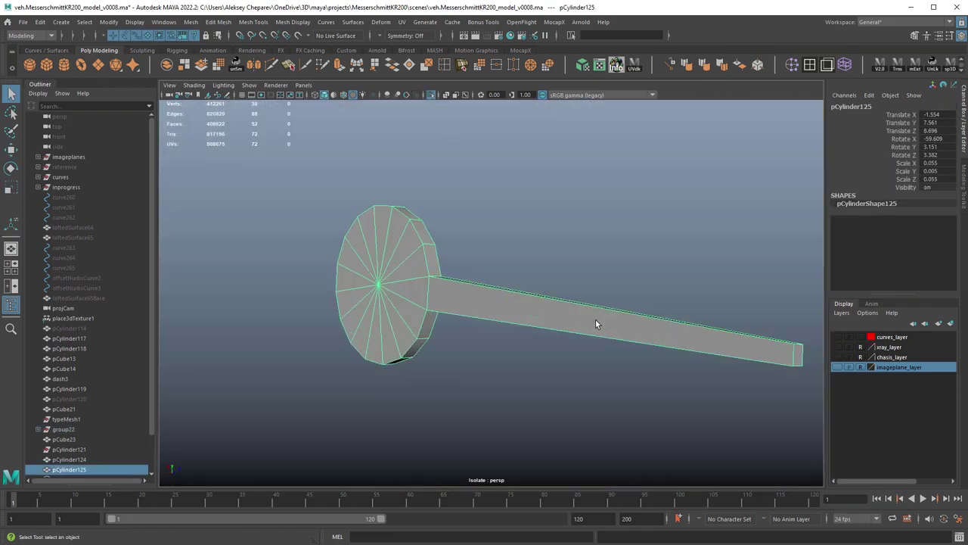
alt+drag(595, 325, 656, 373)
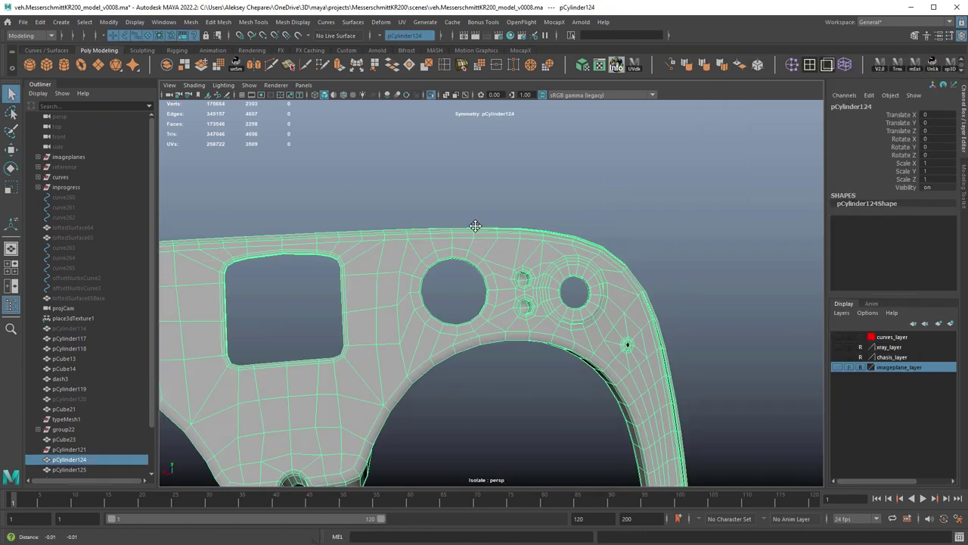
- Extrude the small disc pCylinder127 with a thickness of 0.02 and bevel its selected edges at a fraction of 0.5
alt+drag(628, 242, 661, 240)
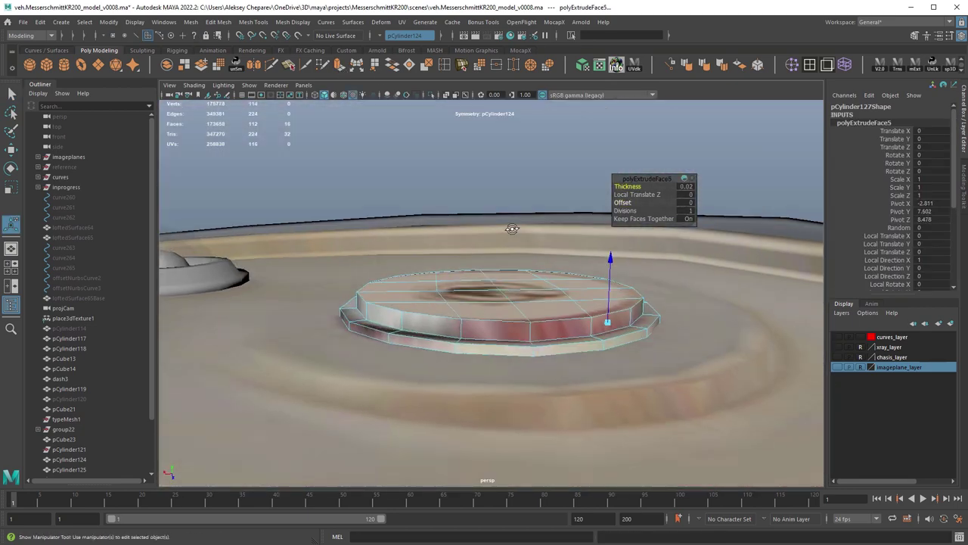
right_click(553, 274)
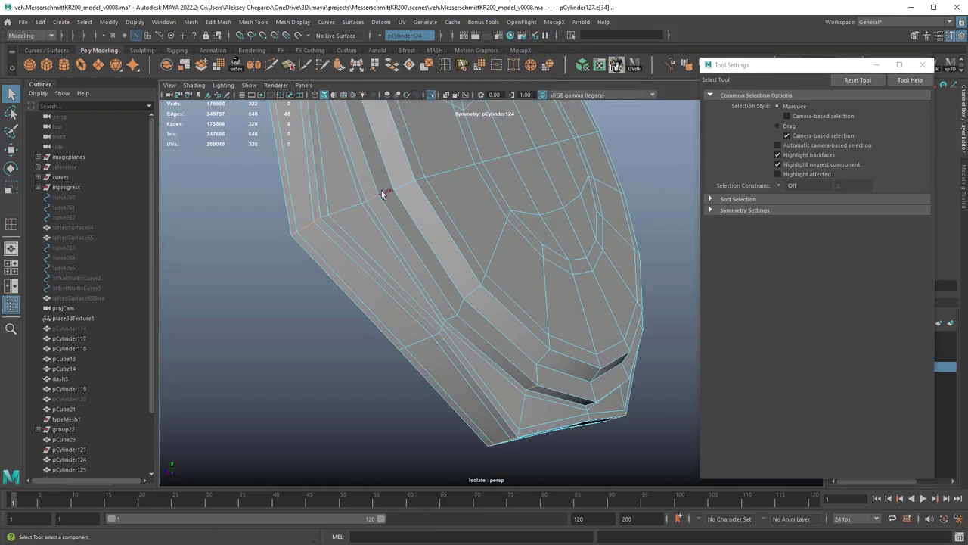
alt+drag(382, 194, 473, 289)
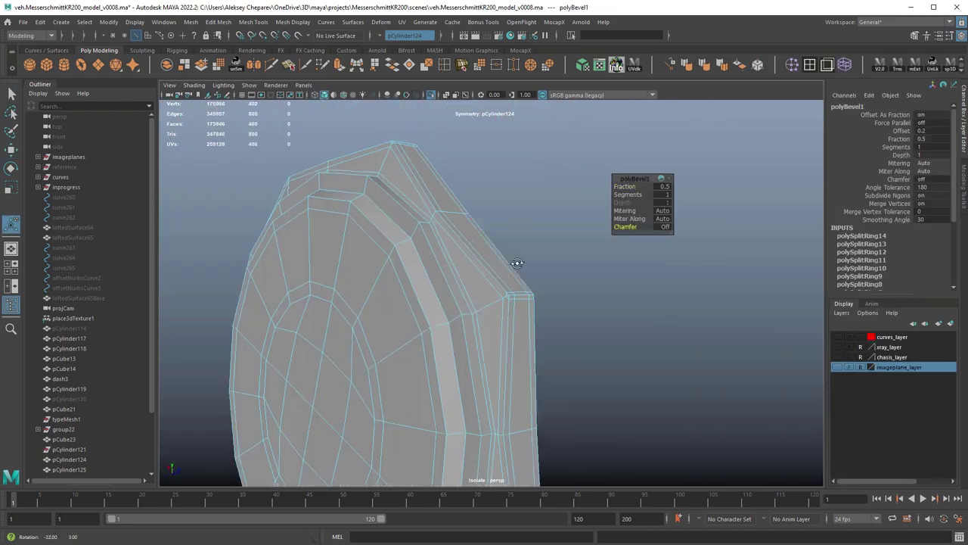
alt+drag(325, 219, 344, 224)
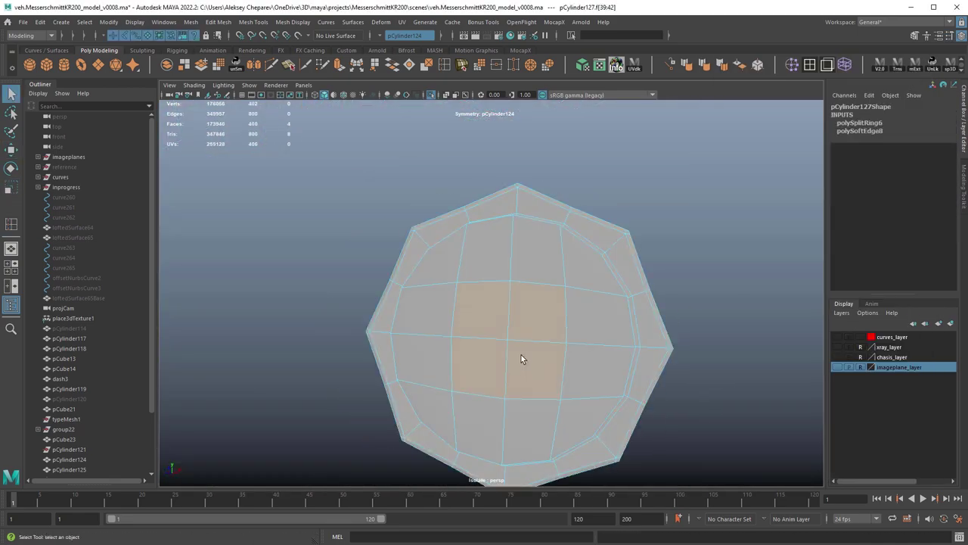
- Grow the selection from the disc's four centre faces and extrude it to form the hole of the ring pCylinder127
key(shift+period)
key(ctrl+e)
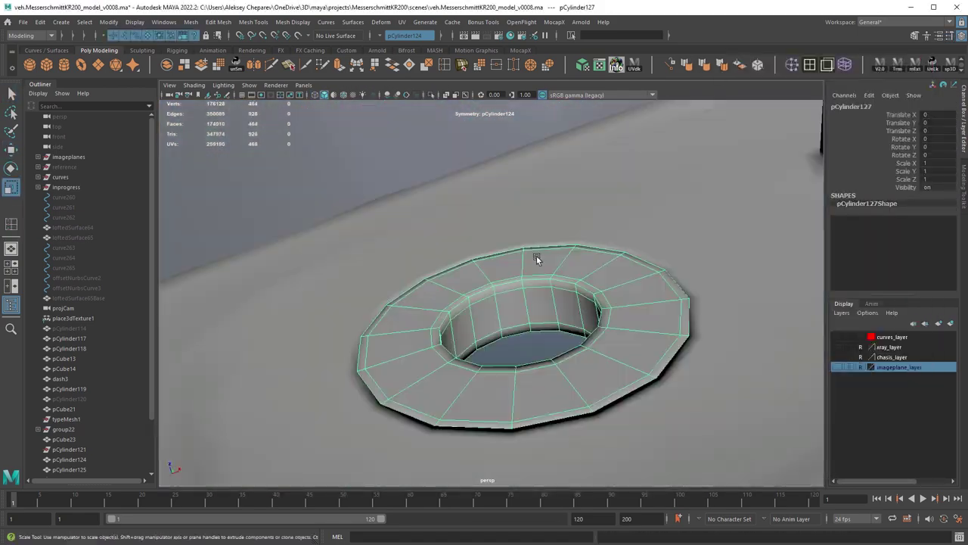
click(639, 275)
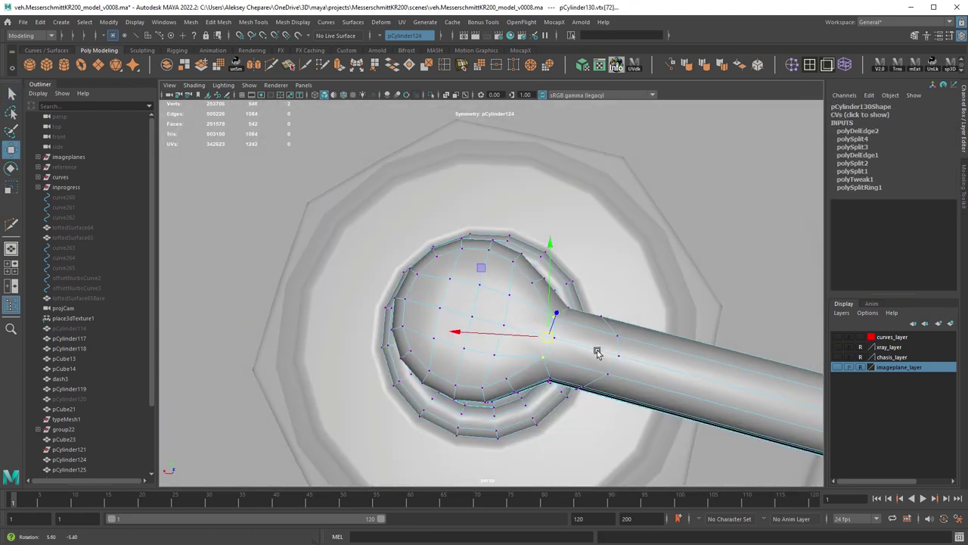
click(643, 351)
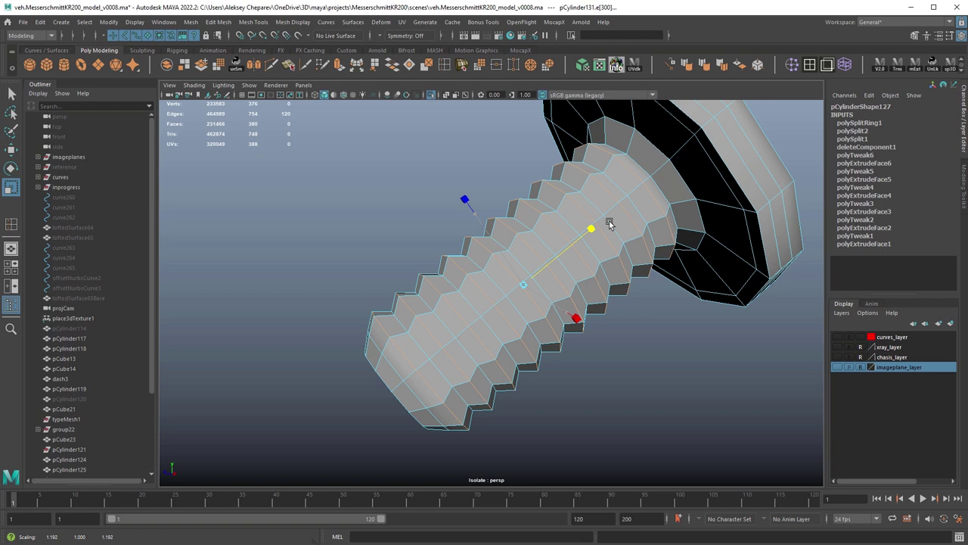
- Cut new edges across the head of the threaded screw pCylinder131 to outline its slot
alt+drag(609, 224, 522, 281)
click(923, 65)
alt+drag(454, 279, 521, 318)
key(r)
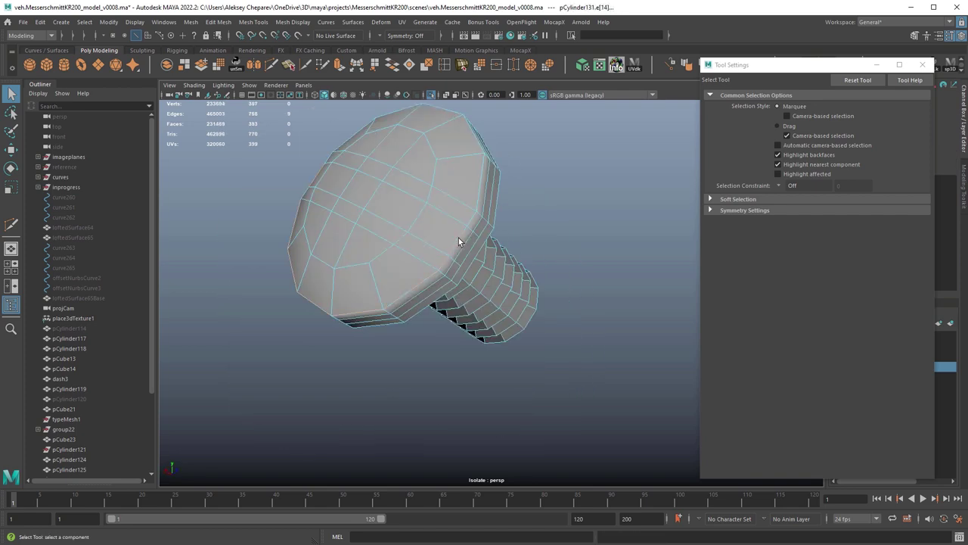
click(502, 326)
key(Return)
- Sink the straight slot into the screw's head and delete the surplus edges around it
click(473, 274)
alt+drag(490, 342, 520, 291)
click(923, 65)
alt+drag(447, 386, 465, 280)
key(q)
key(ctrl+Delete)
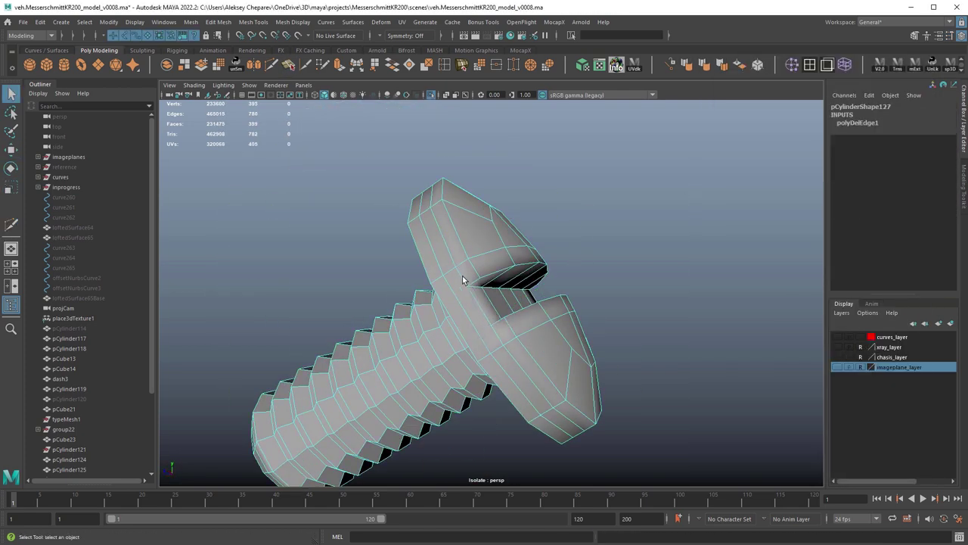
- Insert supporting edge loops around the slotted screw head at equal distance from the edge
click(780, 152)
click(779, 142)
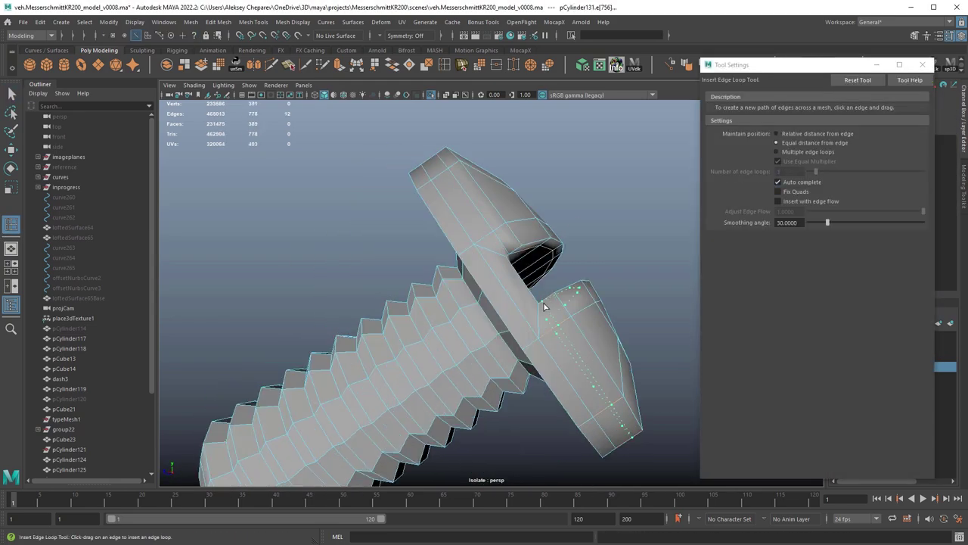
key(w)
key(q)
alt+drag(522, 291, 562, 272)
key(r)
click(923, 65)
key(1)
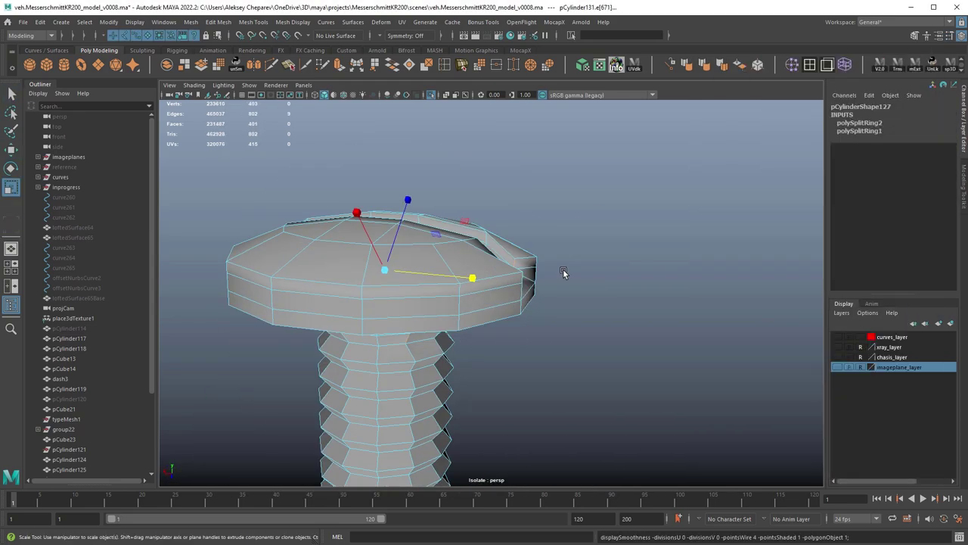
- Leave isolation and duplicate the finished screw, placing the copies beside the dashboard's rectangular opening
alt+drag(556, 345, 558, 317)
key(w)
key(ctrl+1)
key(6)
key(ctrl+d)
drag(491, 165, 456, 328)
drag(455, 329, 441, 227)
- Group the screws and mirror them to the other side of the rectangular opening with Scale X -1
key(e)
key(ctrl+g)
click(938, 163)
text(-1)
key(Return)
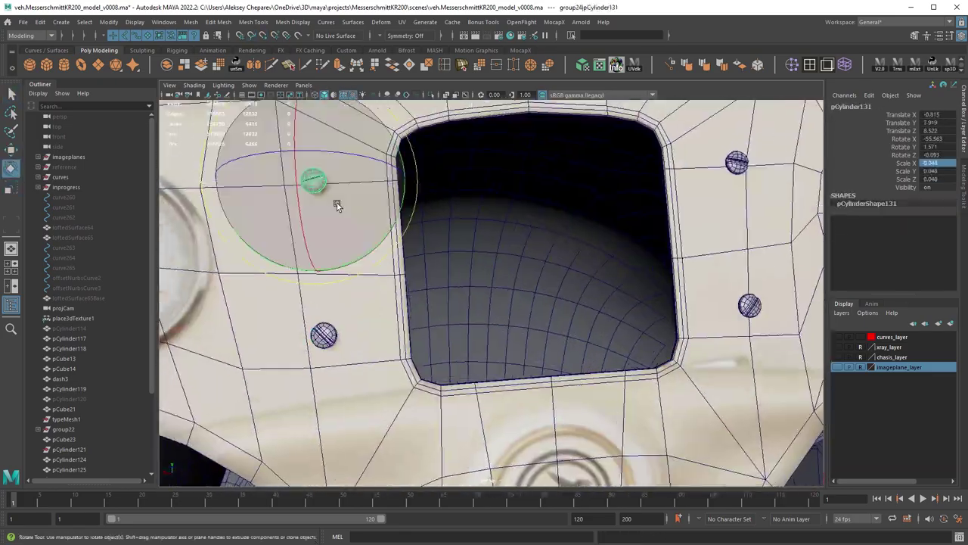
- Isolate the dashboard mesh and switch it to face selection
key(q)
key(5)
scroll(485, 303, down, 5)
click(559, 345)
key(ctrl+1)
alt+drag(508, 239, 530, 219)
key(w)
right_drag(655, 136, 655, 162)
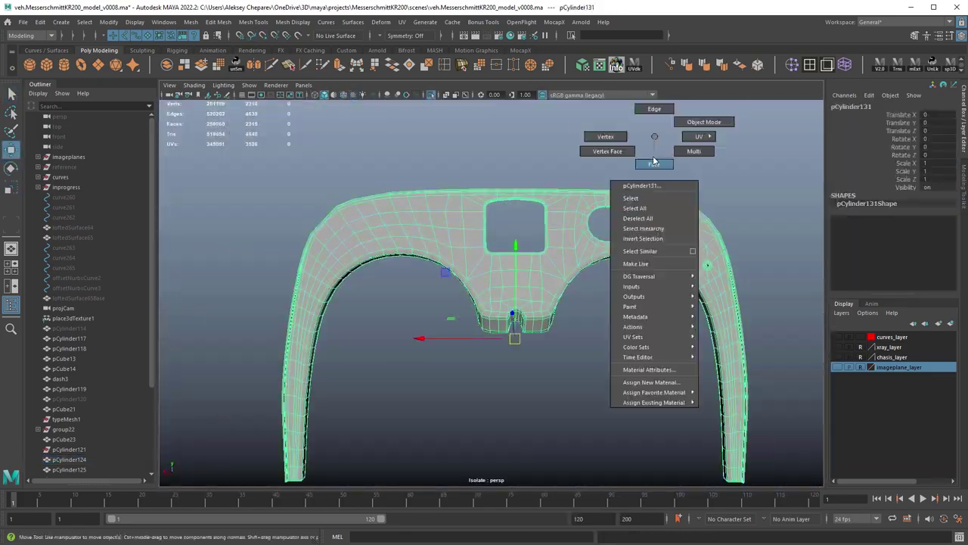
- Mirror the duplicated dashboard section to the opposite side with Scale X -1
key(4)
click(938, 163)
text(-1)
key(Return)
scroll(392, 329, up, 5)
key(q)
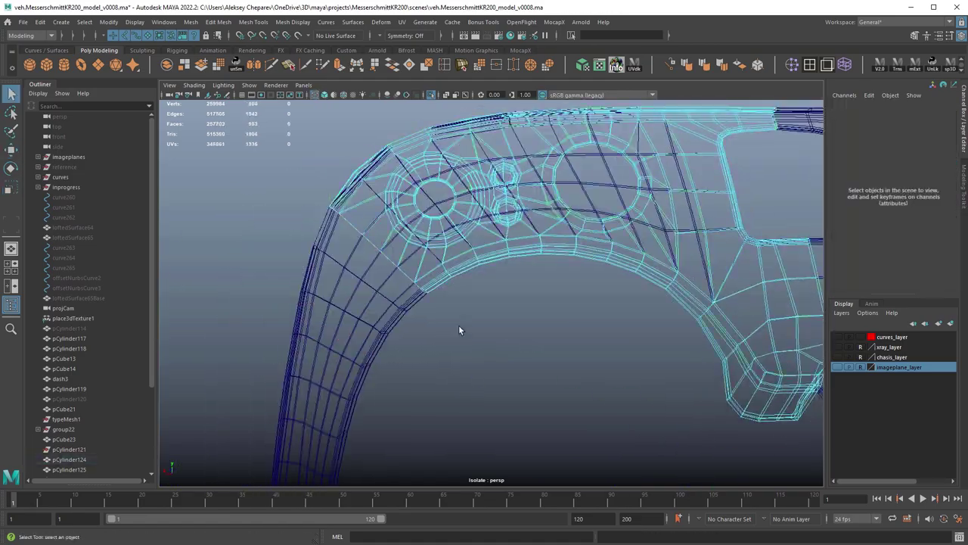
- Remove the original dashboard faces overlapped by the mirrored section
key(5)
scroll(573, 392, up, 3)
key(4)
scroll(572, 392, down, 5)
drag(438, 136, 567, 356)
shift+right_drag(566, 357, 559, 507)
key(ctrl+d)
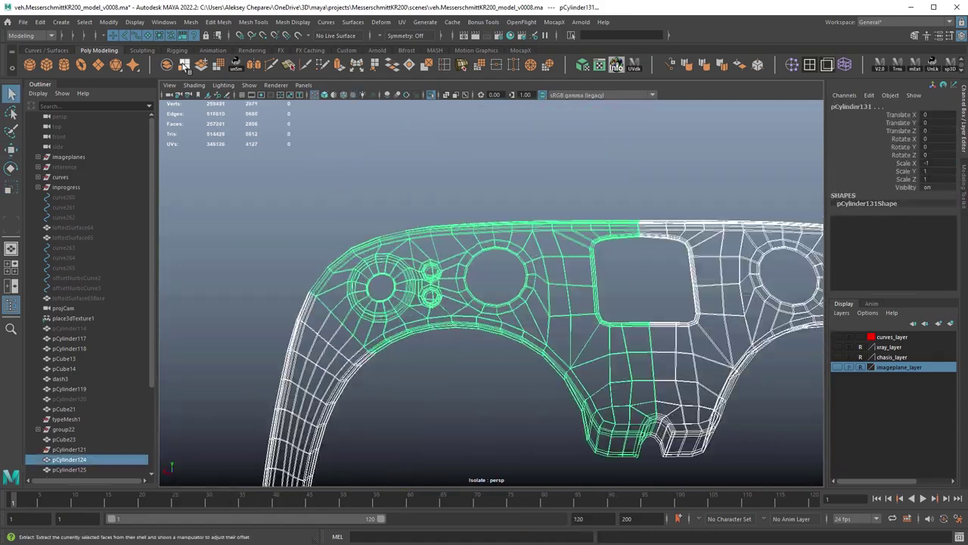
- Combine the mirrored section with the dashboard and merge the vertices along the seams
click(168, 65)
drag(573, 178, 614, 458)
key(5)
scroll(525, 264, up, 5)
key(Delete)
alt+drag(525, 264, 378, 296)
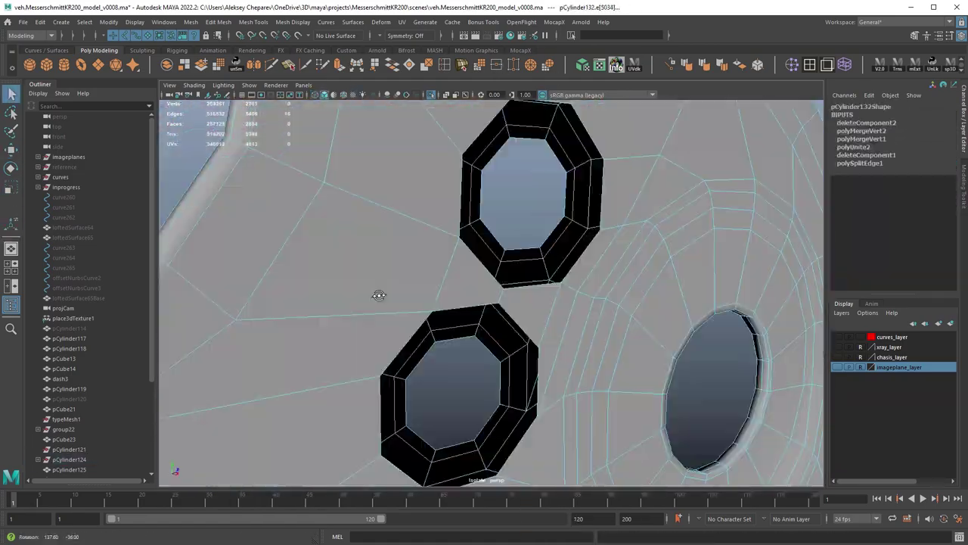
- Fill the two small octagonal holes on the mirrored side and remove the surplus edges around them
scroll(378, 296, down, 3)
click(439, 235)
click(490, 317)
key(q)
key(4)
double_click(522, 333)
key(ctrl+Delete)
key(5)
scroll(446, 266, down, 3)
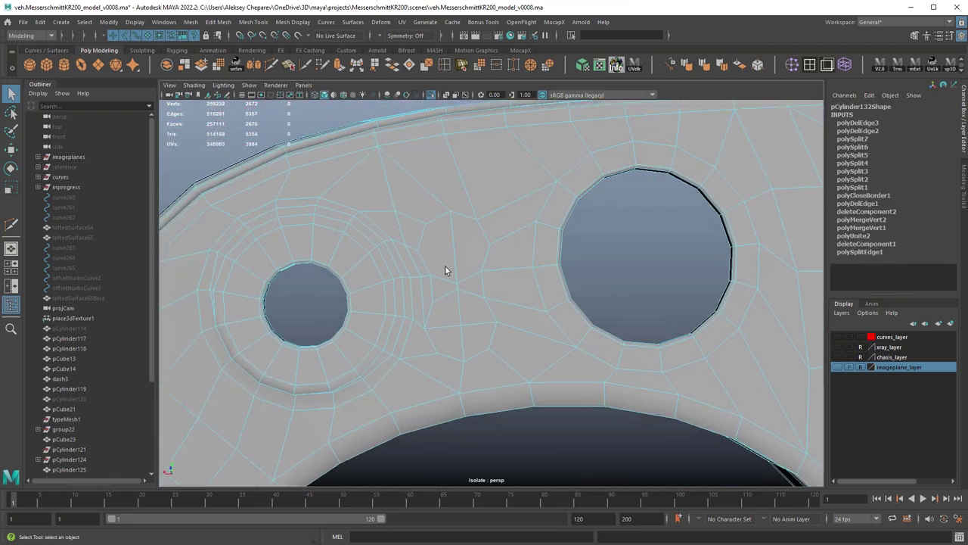
- Delete leftover edges between the two mirrored round openings and start a new Multi-Cut line from the upper edge
key(ctrl+Delete)
double_click(434, 372)
scroll(435, 372, down, 2)
key(y)
click(341, 231)
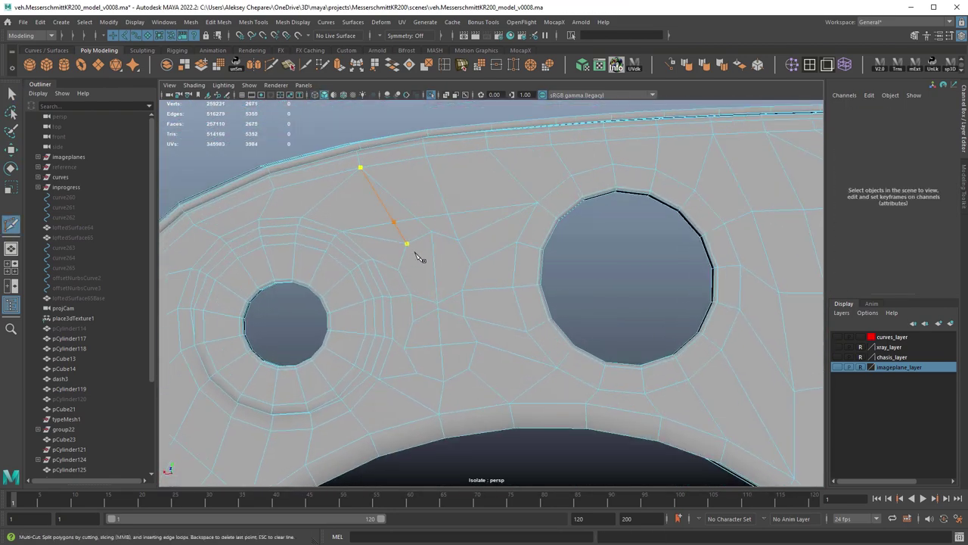
- Remove the remaining irregular edges between the mirrored openings and cut replacement edges into a clean quad layout
key(q)
click(424, 217)
shift+click(492, 209)
key(ctrl+Delete)
alt+drag(454, 219, 620, 184)
alt+drag(606, 266, 454, 273)
key(y)
click(510, 379)
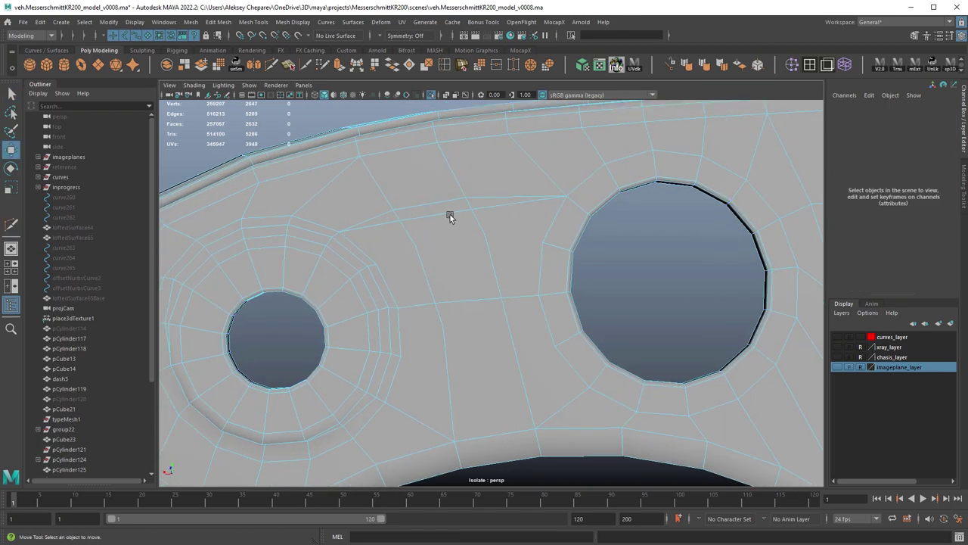
- Move the duplicated face patch pCylinder133 onto the dashboard area between the two mirrored round openings
alt+drag(561, 254, 729, 104)
alt+drag(728, 152, 663, 389)
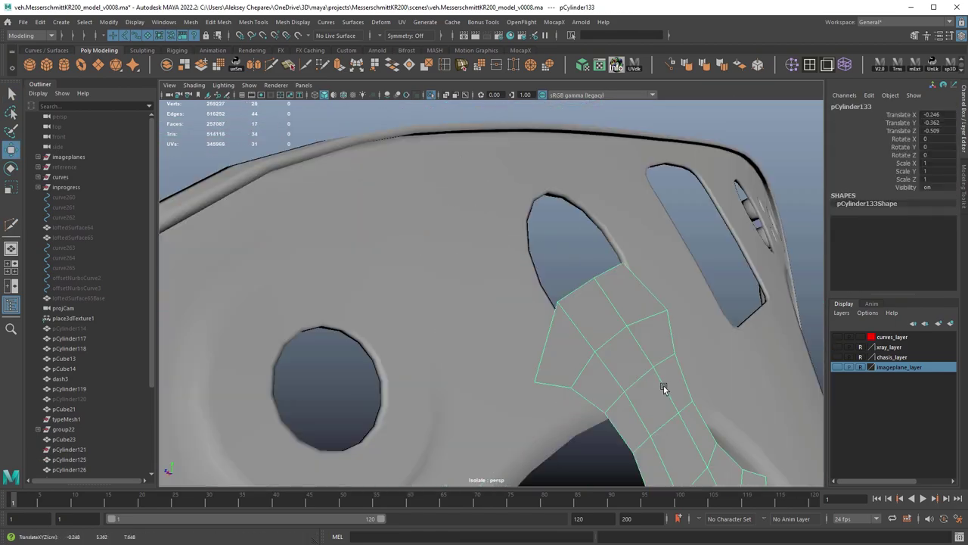
drag(610, 287, 623, 298)
key(4)
scroll(436, 310, up, 5)
key(5)
key(w)
- Snap the patch's border vertices to the surrounding dashboard mesh
click(578, 270)
key(4)
scroll(579, 303, up, 3)
click(592, 417)
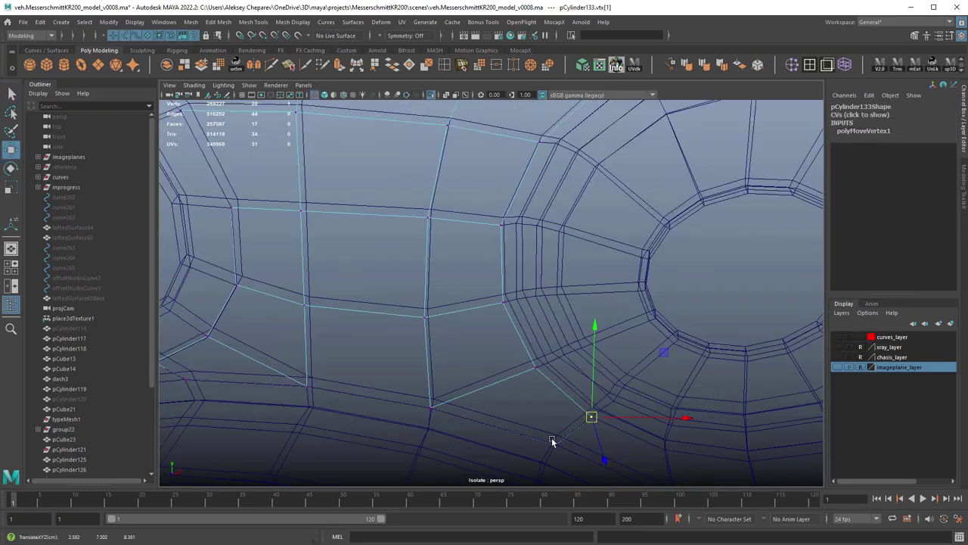
key(5)
scroll(480, 304, down, 5)
key(4)
key(5)
key(q)
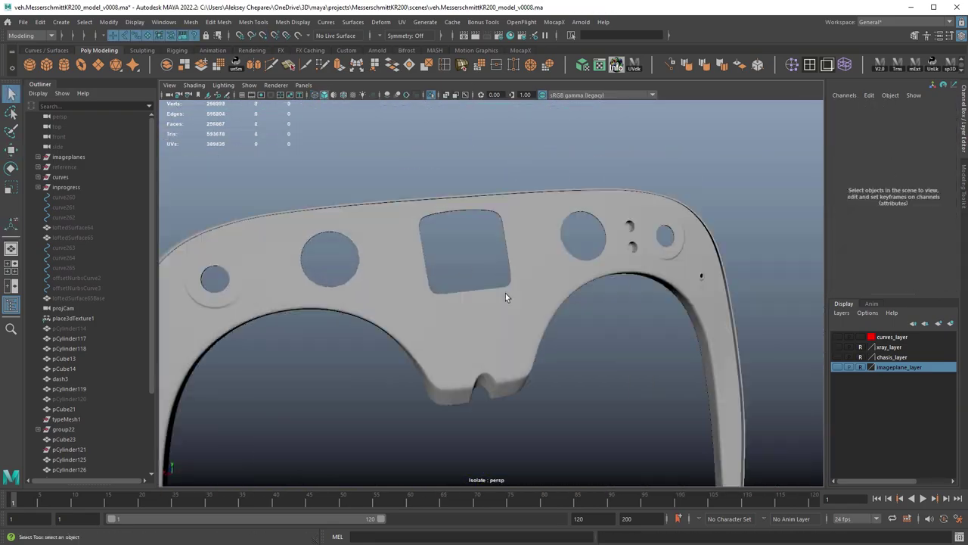
- Leave isolation, show the hidden loftedSurface64 and duplicate it
key(ctrl+1)
alt+drag(505, 296, 543, 193)
scroll(681, 235, up, 5)
click(739, 209)
key(w)
scroll(595, 259, down, 5)
click(80, 228)
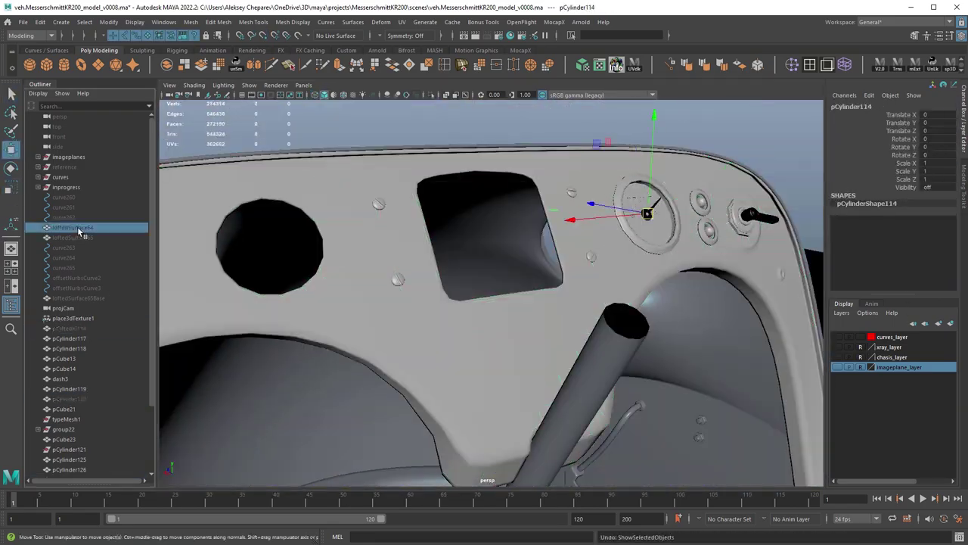
key(shift+h)
key(ctrl+d)
- Try to separate the duplicated lofted surface's faces over half of the rectangular opening
alt+drag(529, 227, 647, 182)
key(4)
mouse_move(411, 141)
mouse_down()
mouse_move(519, 259)
mouse_move(619, 300)
mouse_up()
key(5)
key(r)
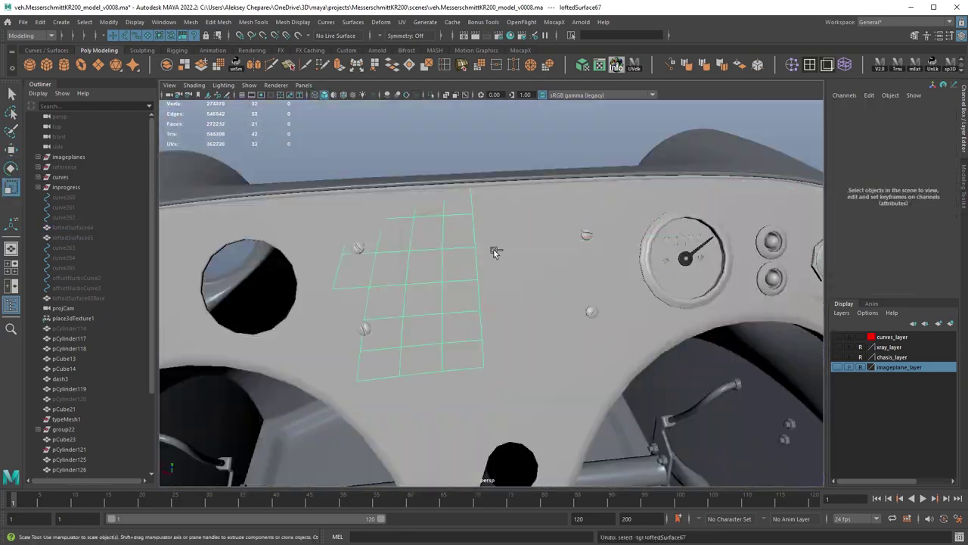
scroll(495, 253, up, 5)
mouse_move(495, 252)
alt+mouse_down()
mouse_move(563, 253)
mouse_move(446, 279)
mouse_move(591, 289)
alt+mouse_up()
scroll(563, 254, down, 5)
- Undo the separation of the lofted surface's faces over the rectangular opening
key(ctrl+z)
key(ctrl+z)
key(ctrl+z)
key(ctrl+z)
scroll(437, 222, down, 4)
key(4)
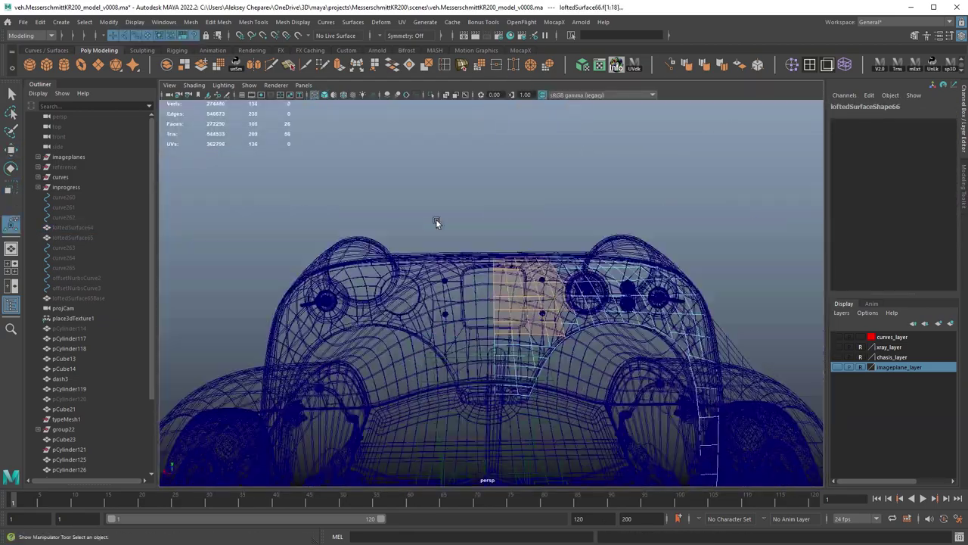
- Separate the lofted surface's centre faces into a mirrored patch spanning the rectangular opening and show it in front view
key(5)
scroll(462, 210, up, 5)
mouse_move(530, 250)
alt+mouse_down()
mouse_move(463, 210)
mouse_move(575, 230)
alt+mouse_up()
key(4)
key(space)
key(space)
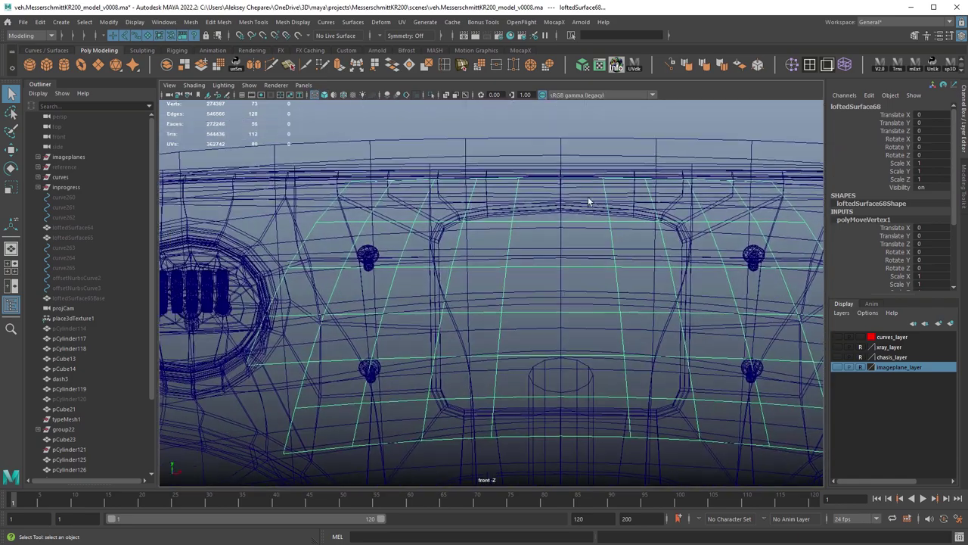
- Cut loftedSurface68 to a straight outline enclosing the screws and delete the surplus faces and edges, keeping one half
click(305, 64)
shift+drag(743, 182, 736, 238)
shift+double_click(617, 193)
key(ctrl+Delete)
key(F8)
key(space)
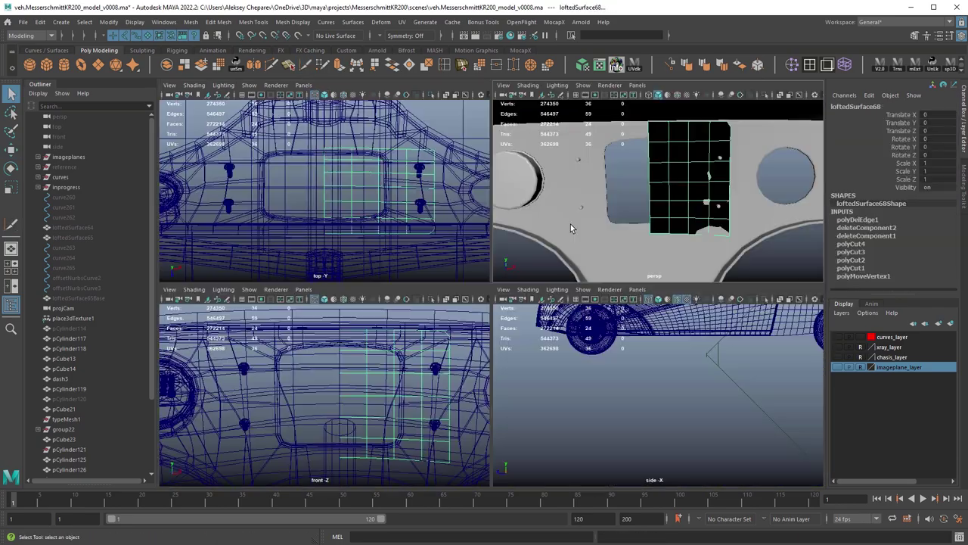
key(space)
shift+right_drag(570, 224, 585, 189)
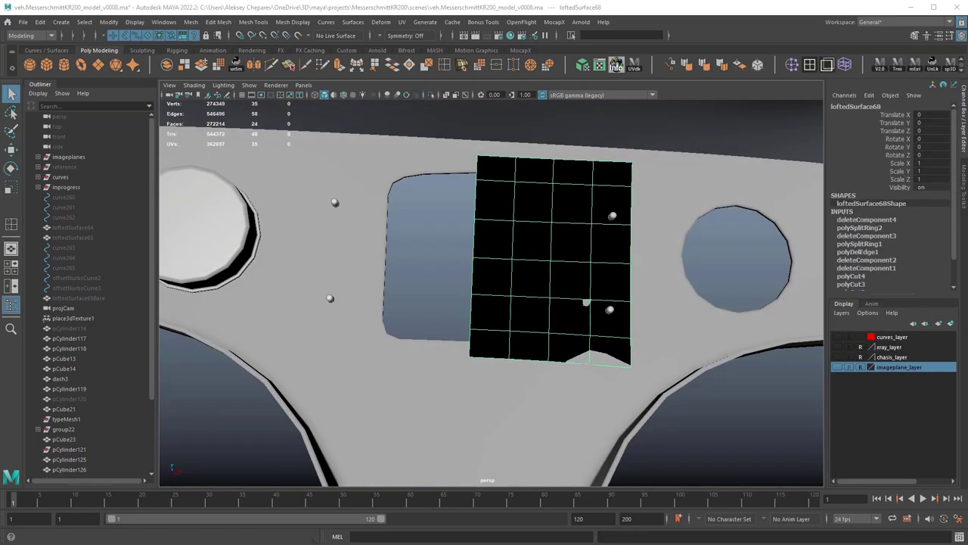